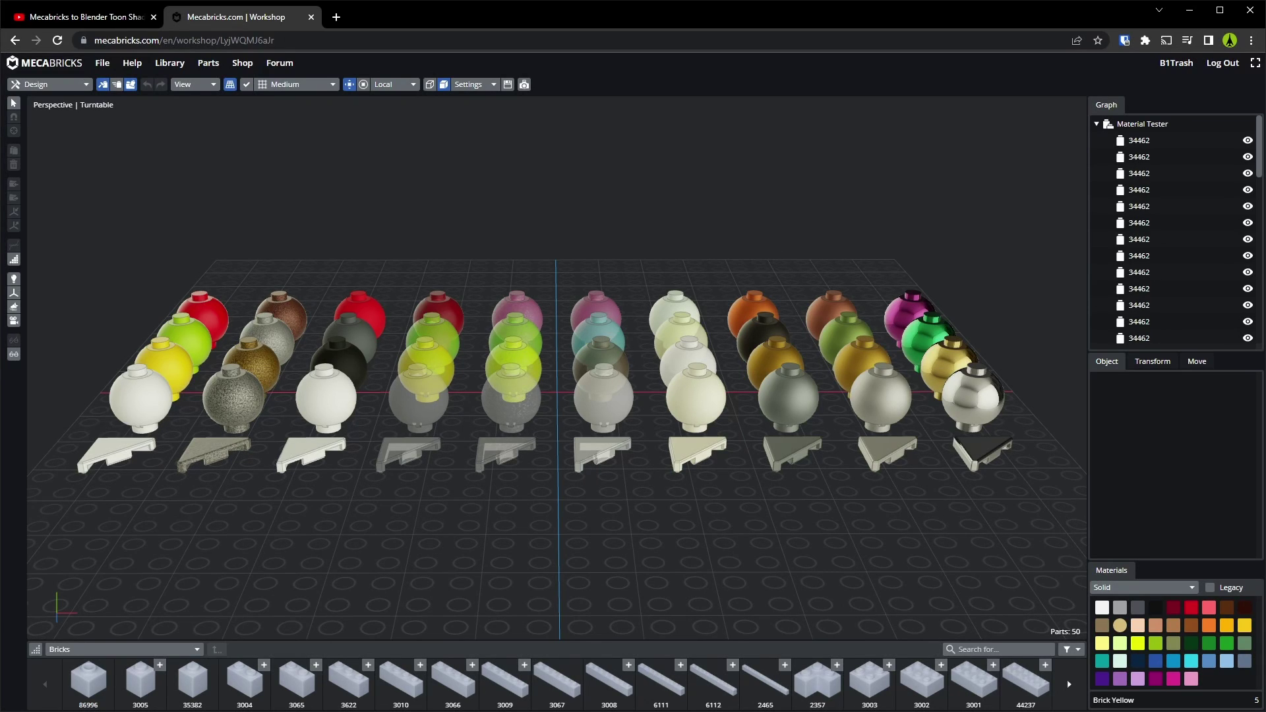
Step: Export the Material Tester model from the Mecabricks workshop for use in Blender
left_click(1129, 588)
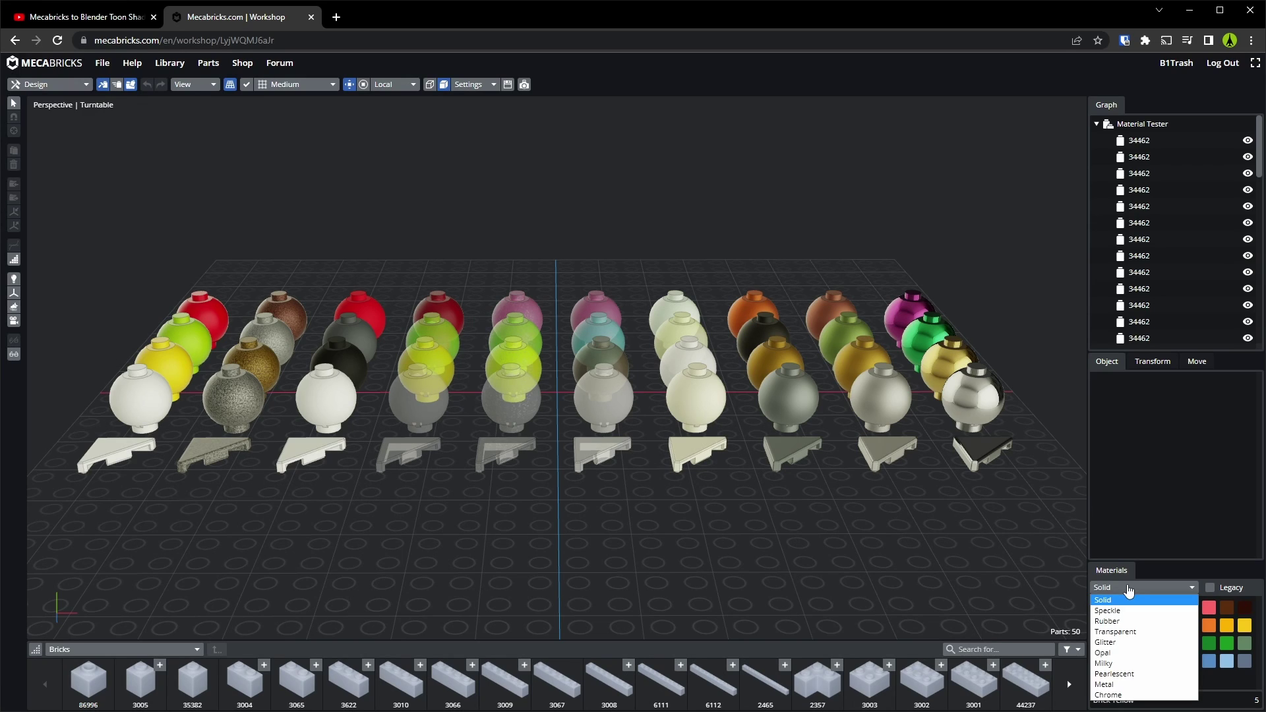
left_click(102, 62)
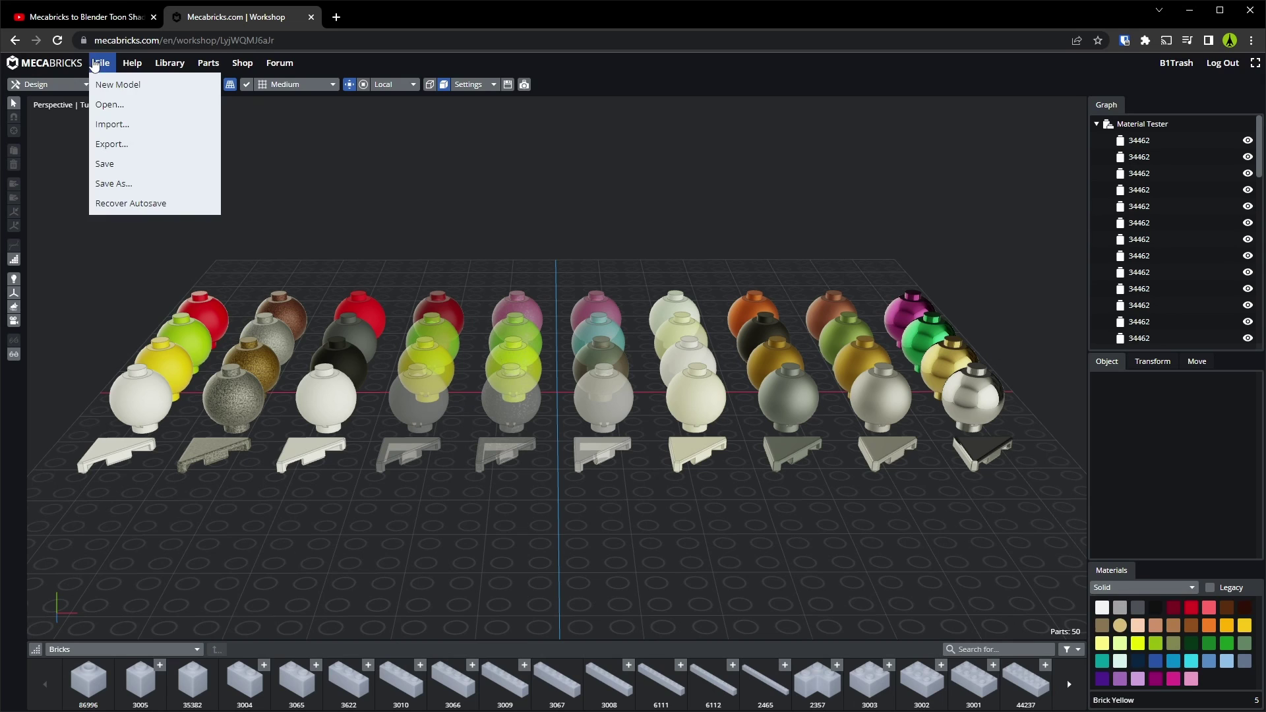
left_click(132, 142)
left_click(656, 188)
left_click(633, 224)
left_click(703, 240)
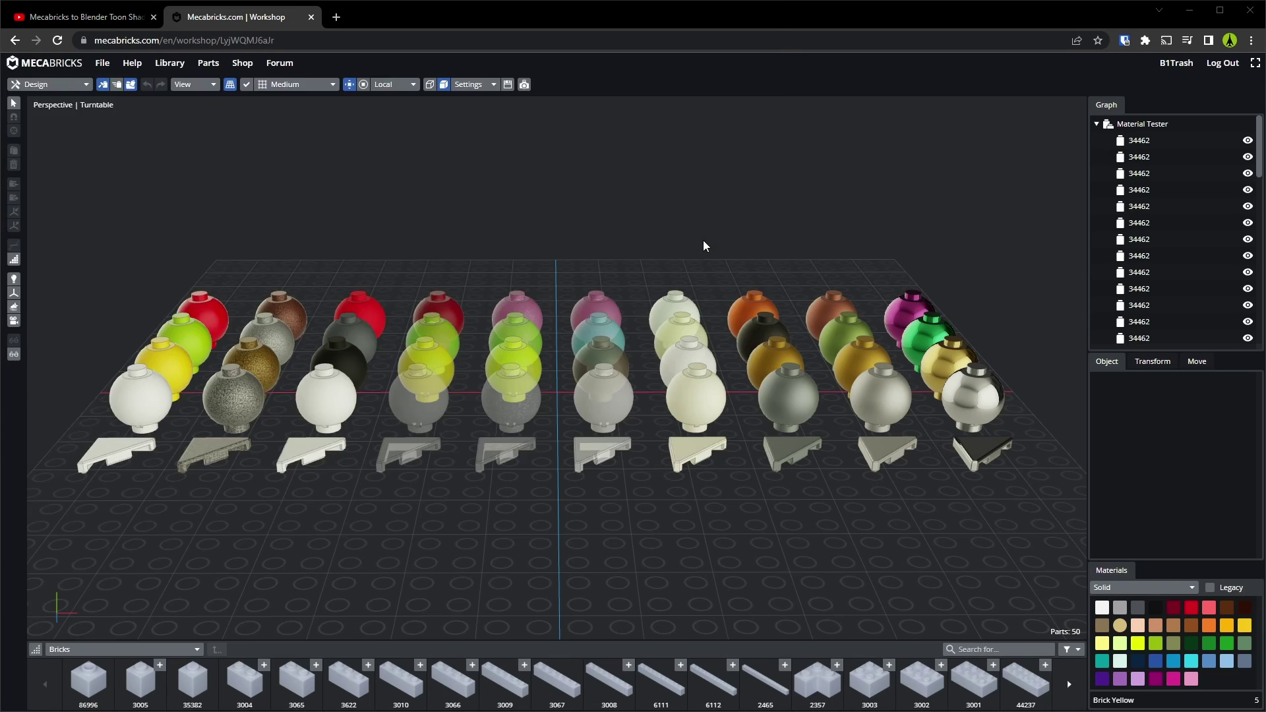
left_click(681, 451)
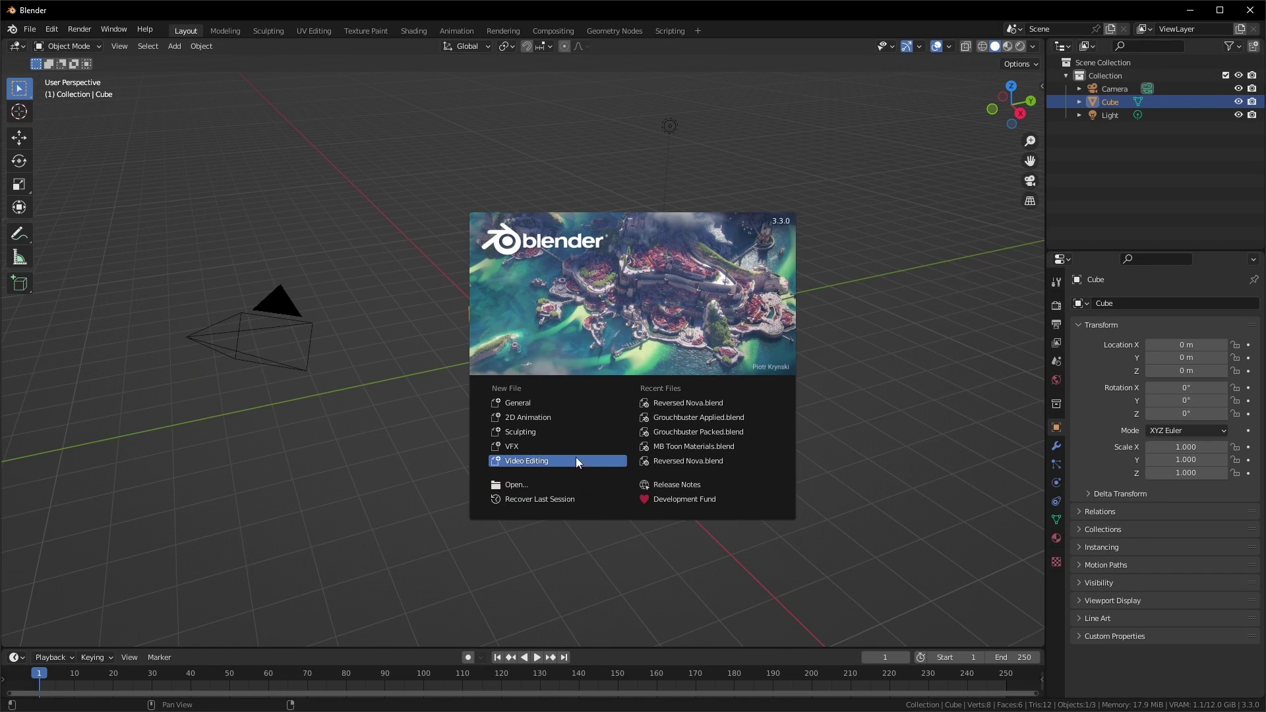
Step: Switch to Blender, start a new General file and delete all the default objects
left_click(525, 401)
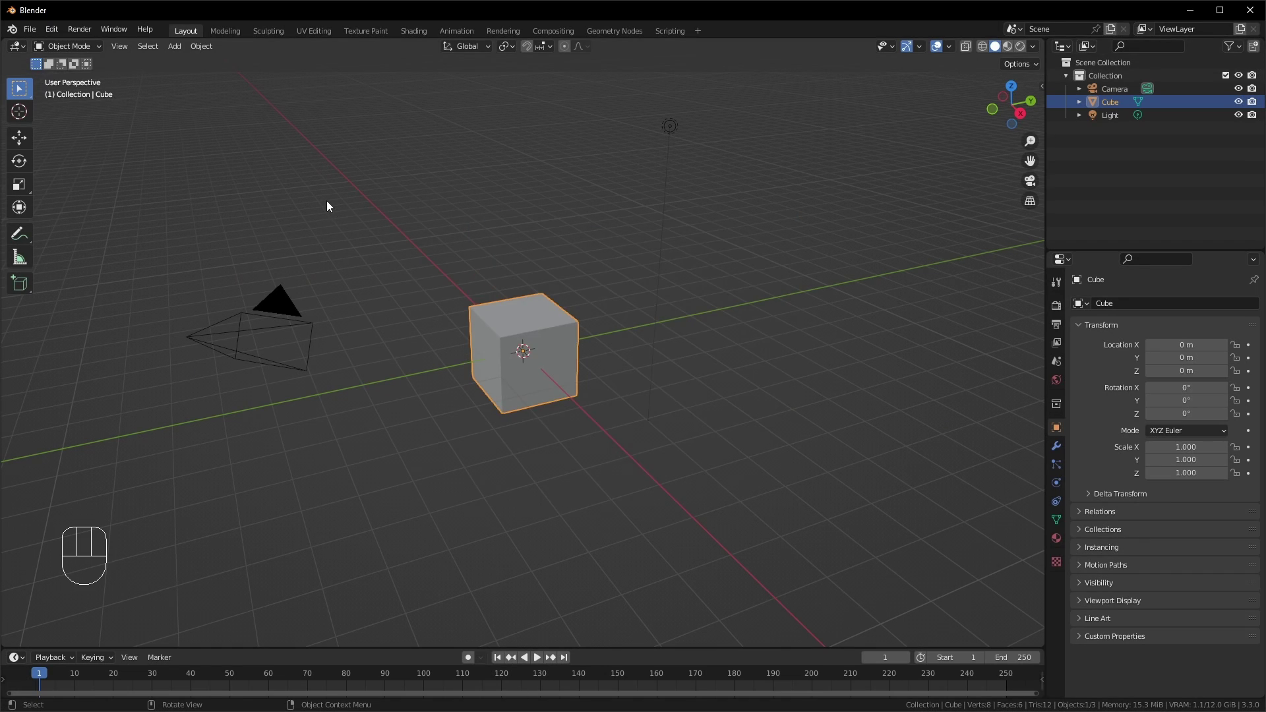
key("a")
key("x")
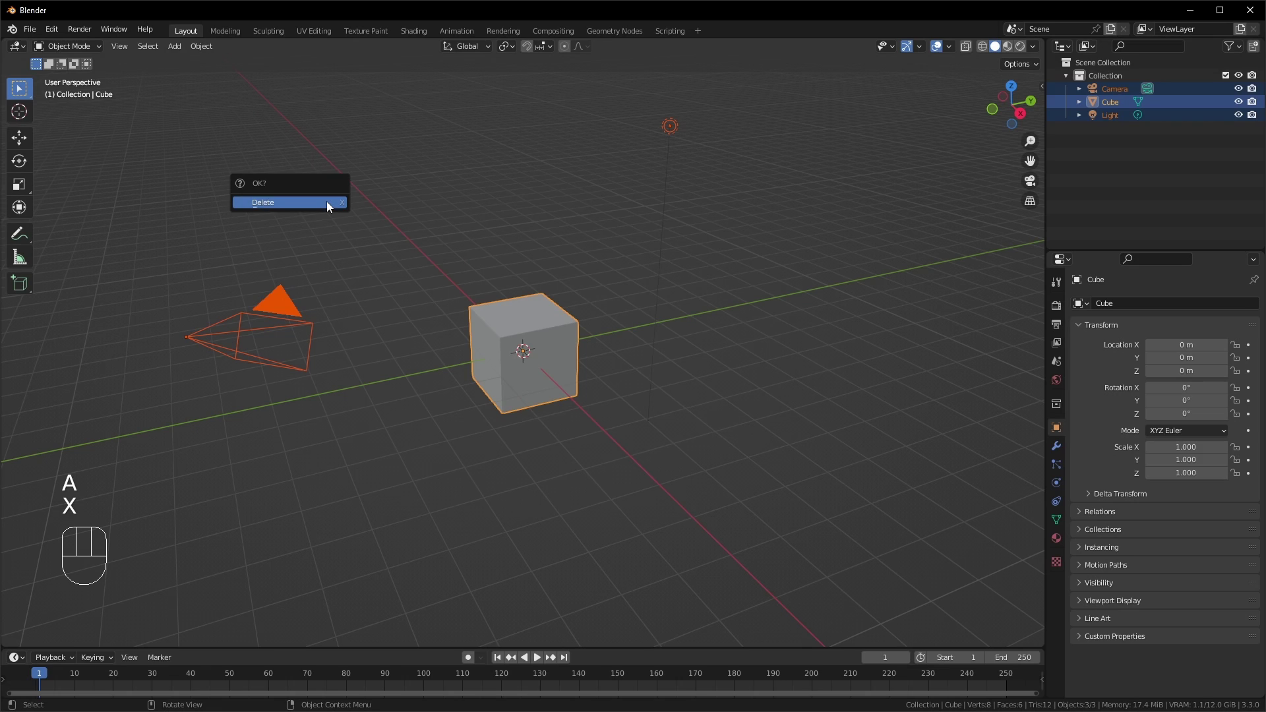
left_click(327, 204)
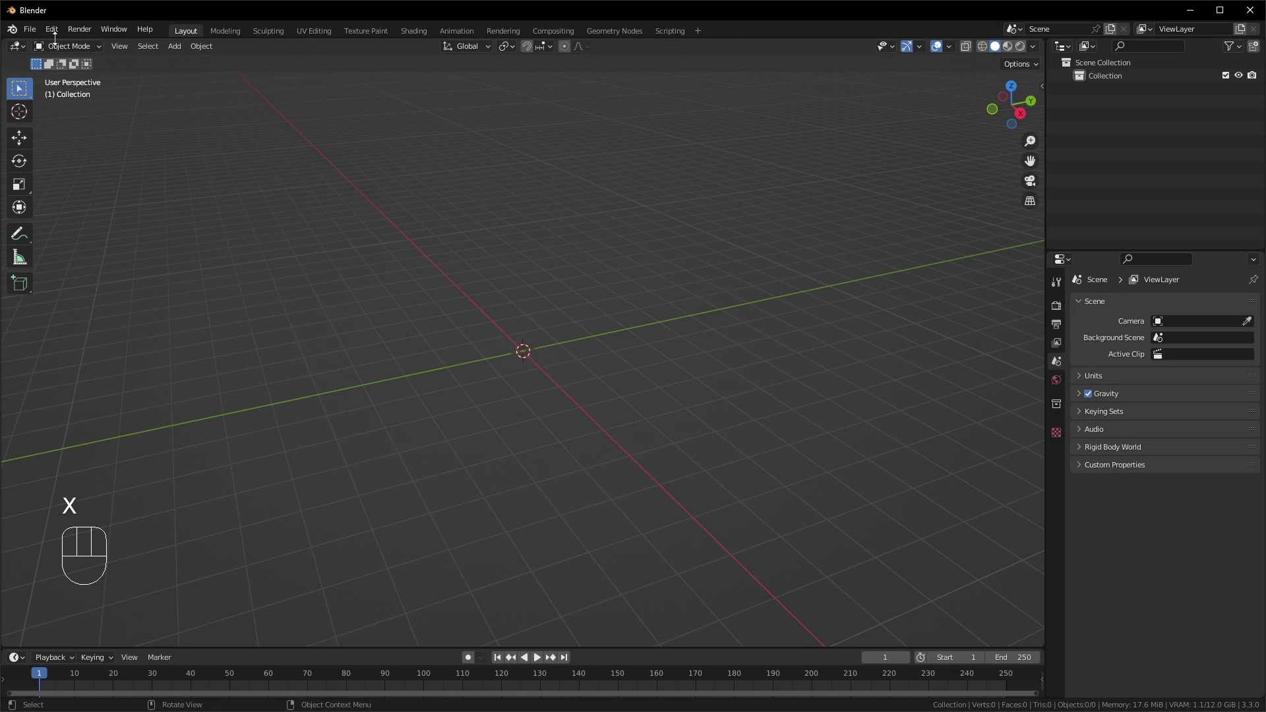
Step: Import the exported Material Tester ZMBX model from the AutoToonShader folder
left_click(30, 29)
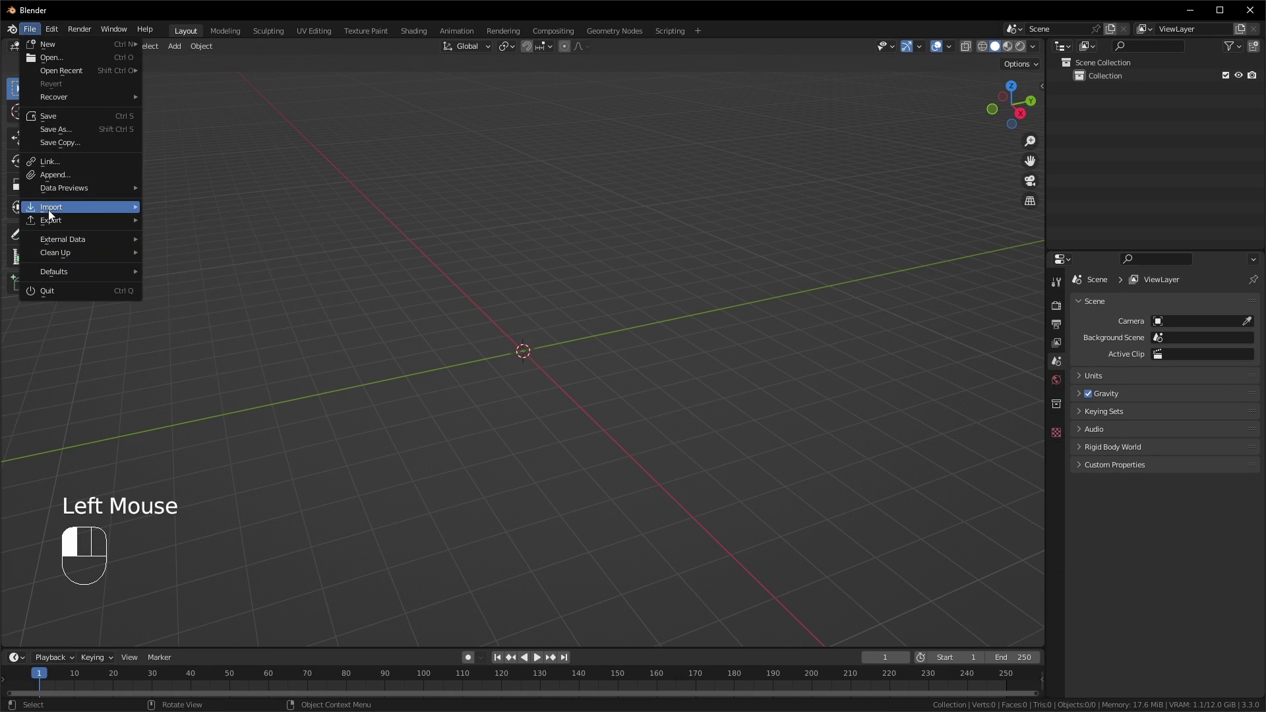
mouse_move(53, 214)
left_click(176, 402)
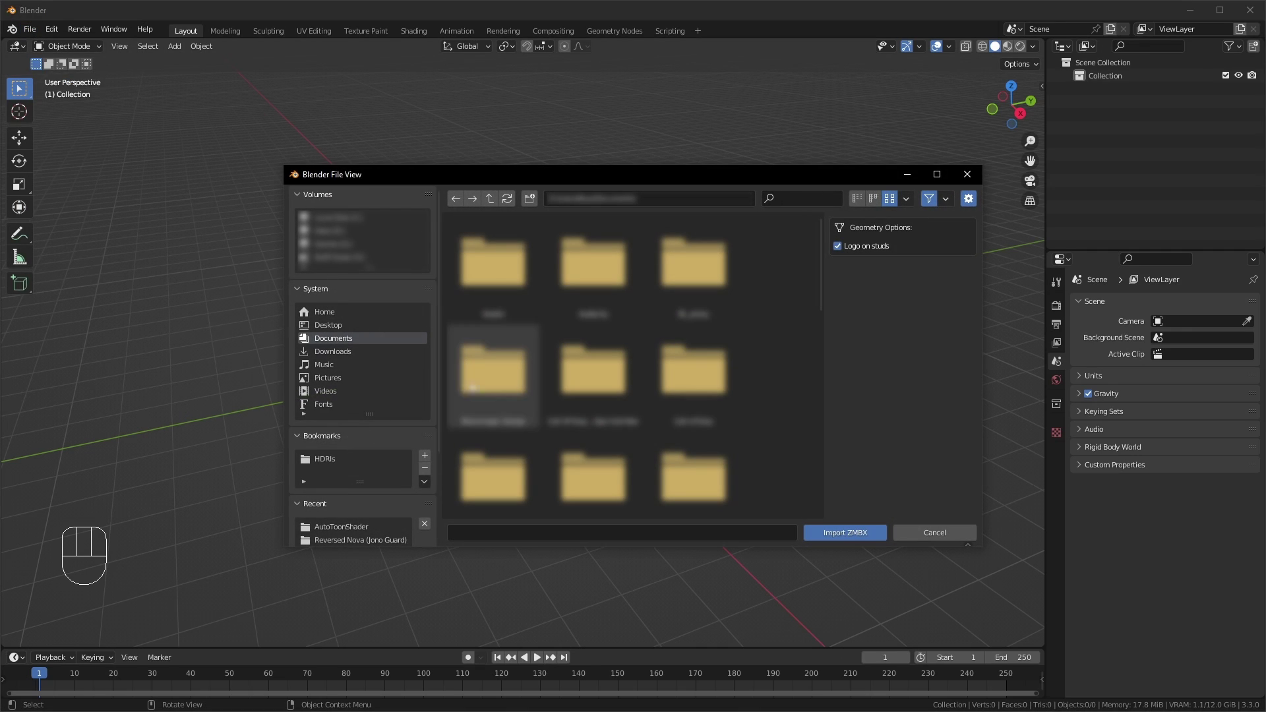
left_click(351, 526)
double_click(497, 284)
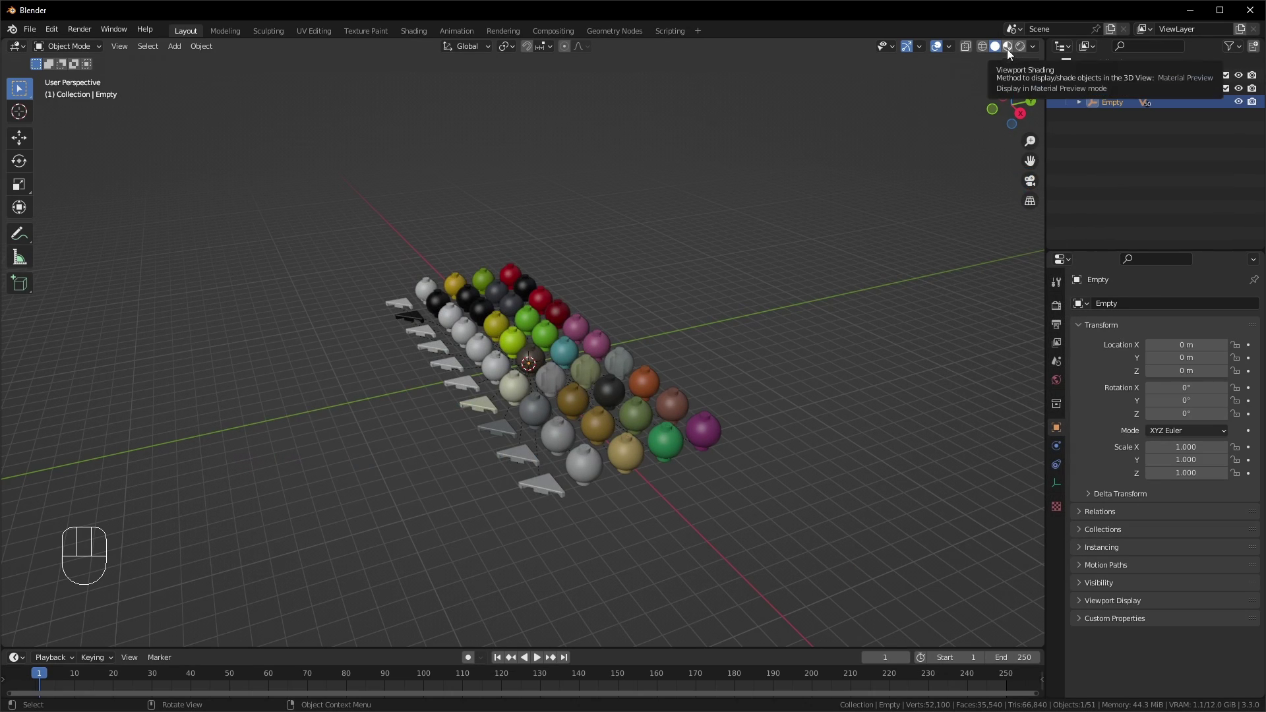
Step: Set the viewport to Material Preview shading and frame the rows of imported parts from the front
left_click(1007, 49)
mouse_move(382, 416)
middle_mouse_down()
mouse_move(435, 432)
mouse_move(461, 422)
middle_mouse_up()
scroll(445, 434, "up", 4)
middle_click_drag(462, 422, 480, 389)
Step: Enlarge the timeline area to about half the window height and turn it into a Shader Editor
left_click_drag(387, 647, 217, 374)
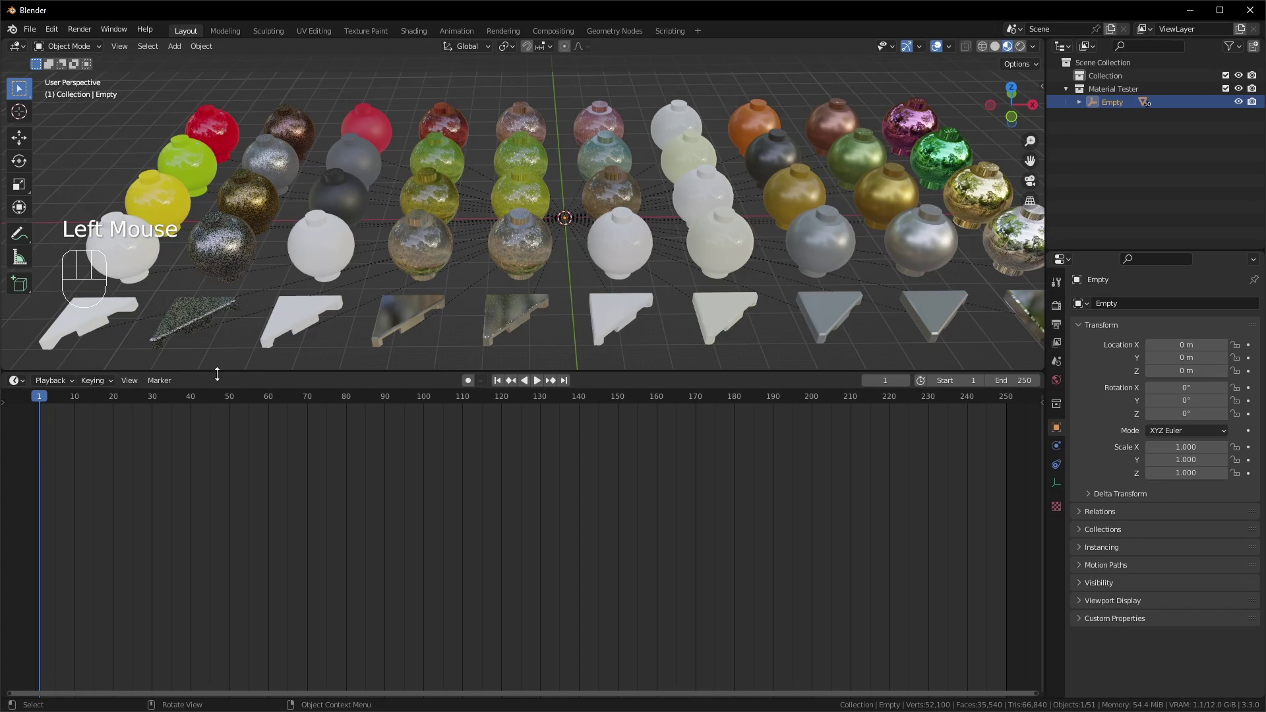
left_click(14, 381)
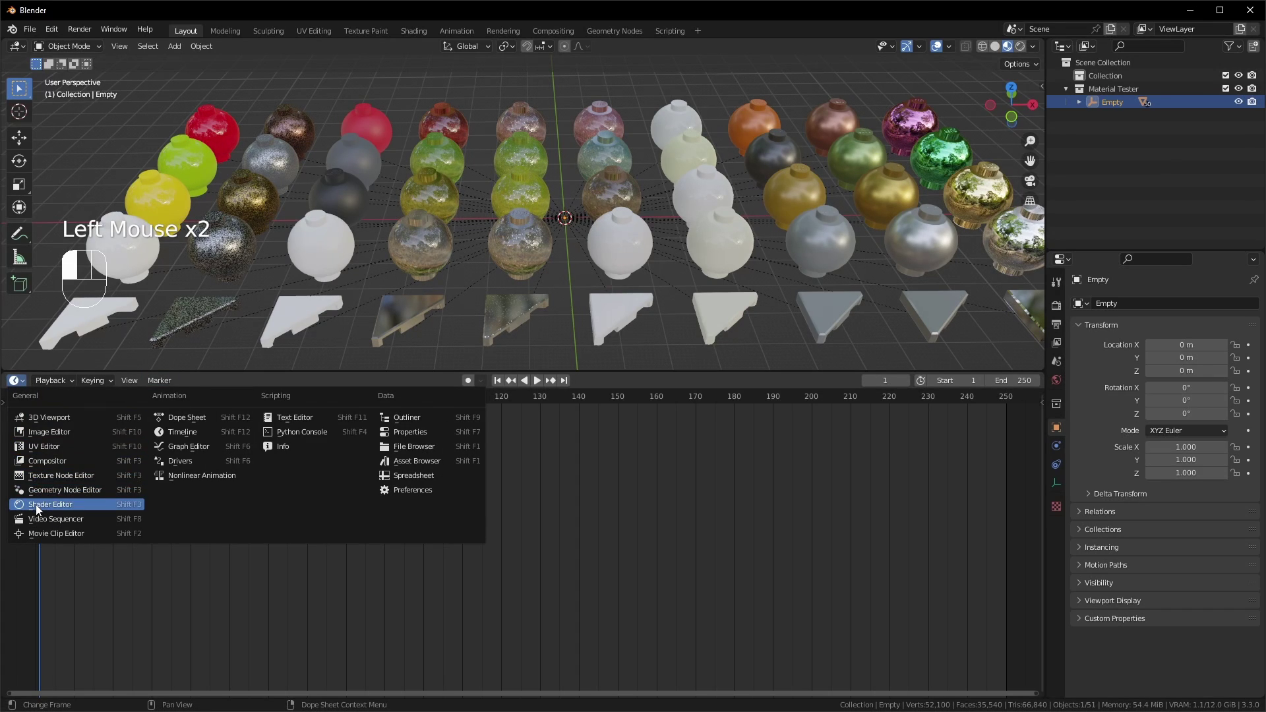
left_click(41, 504)
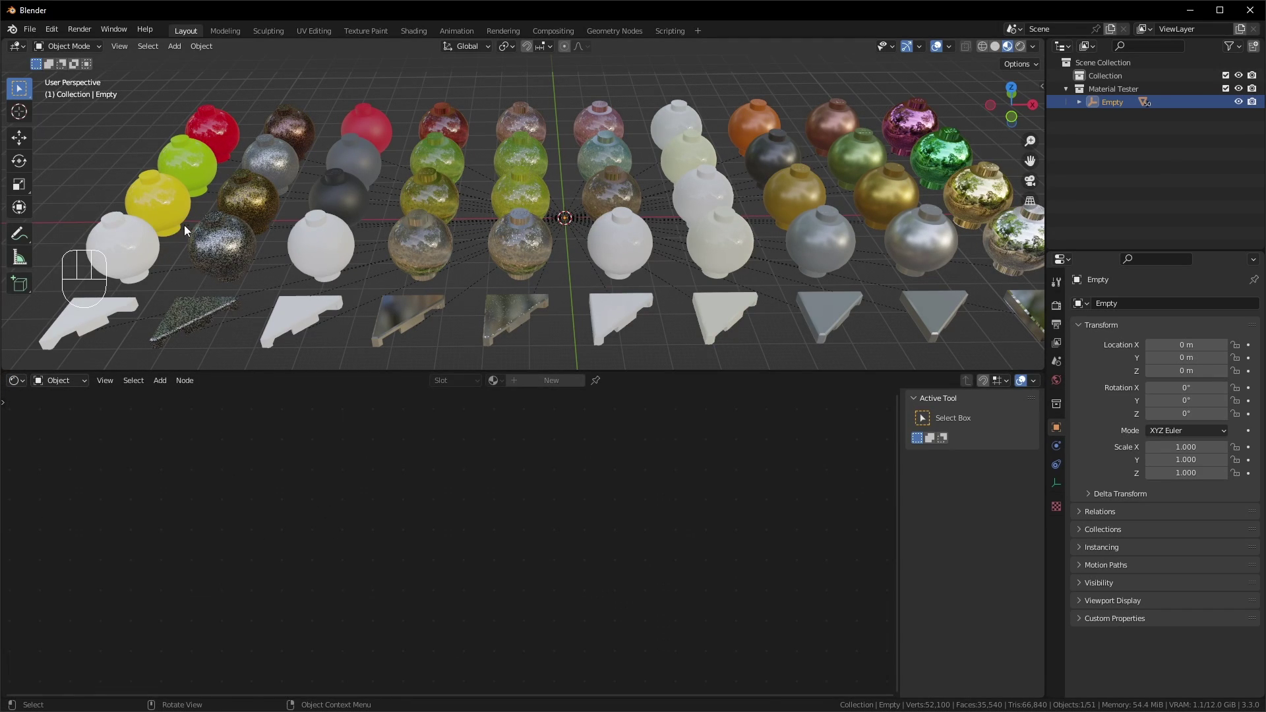
Step: Examine the grey speckled ball's material nodes, including the contents of its Base Material #1 group
double_click(267, 161)
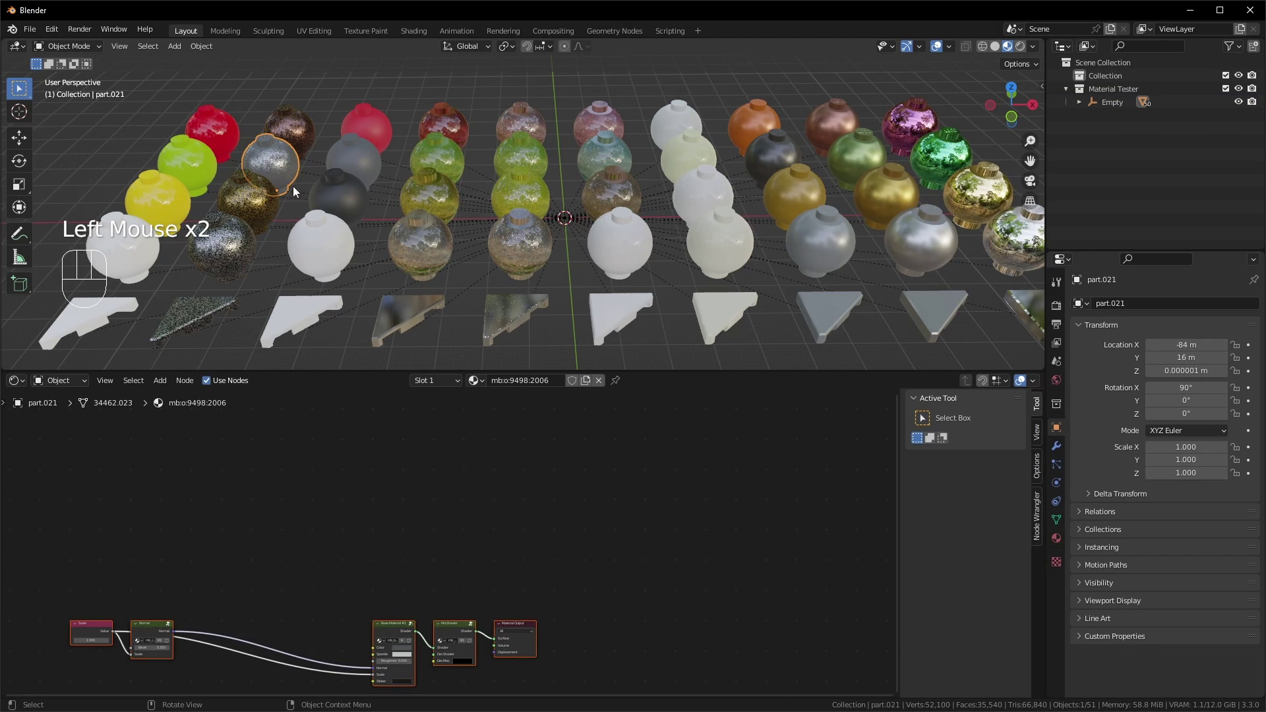
scroll(399, 602, "up", 5)
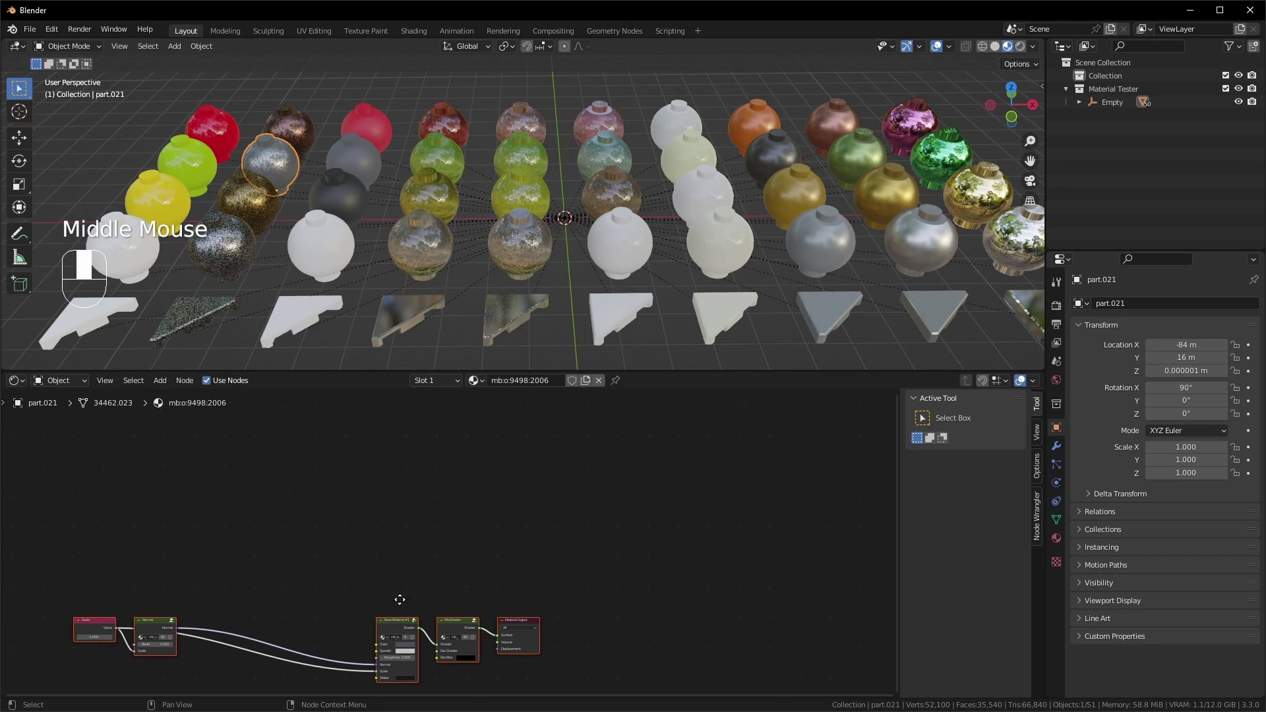
scroll(516, 566, "up", 1)
middle_click_drag(567, 515, 554, 461)
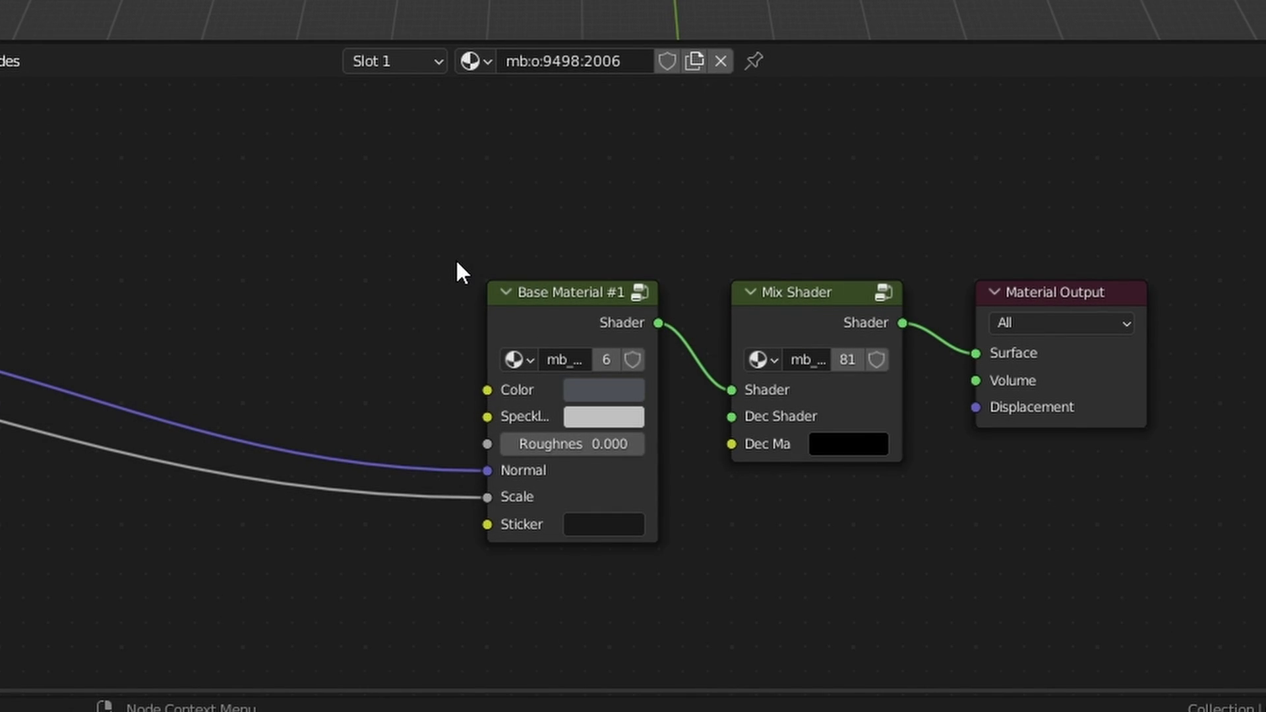
left_click(638, 299)
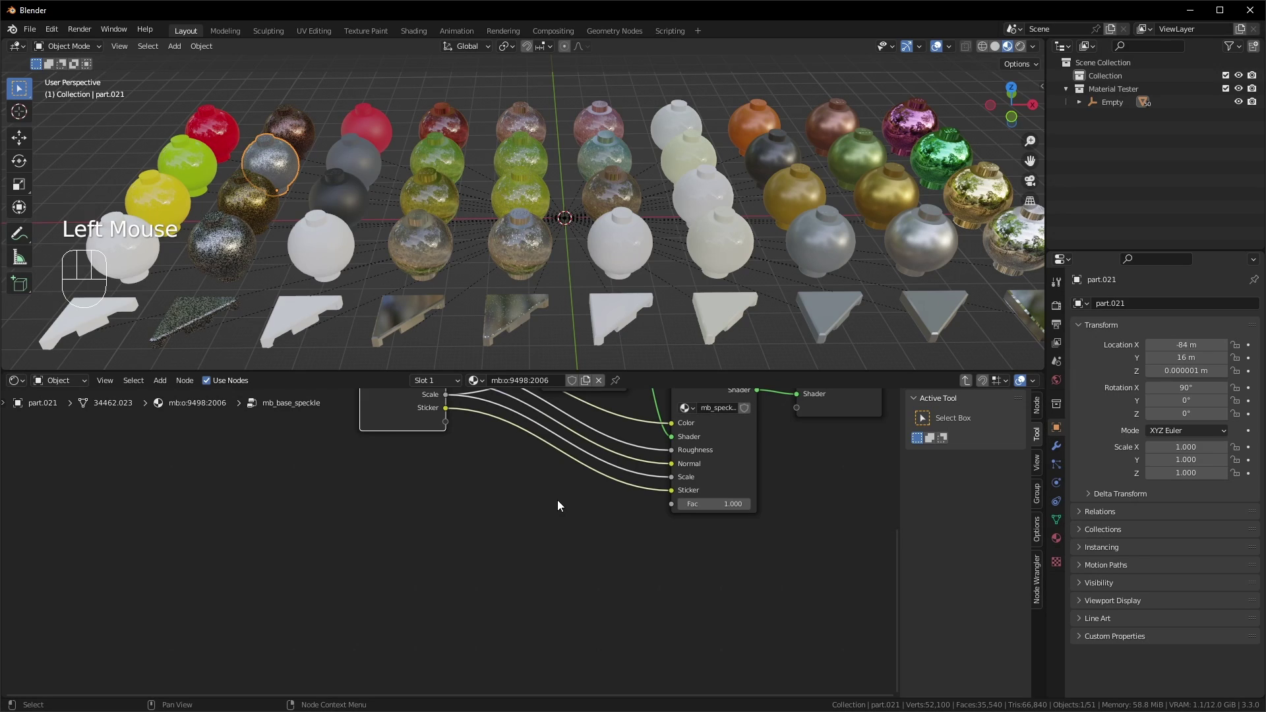
middle_click_drag(556, 503, 476, 657)
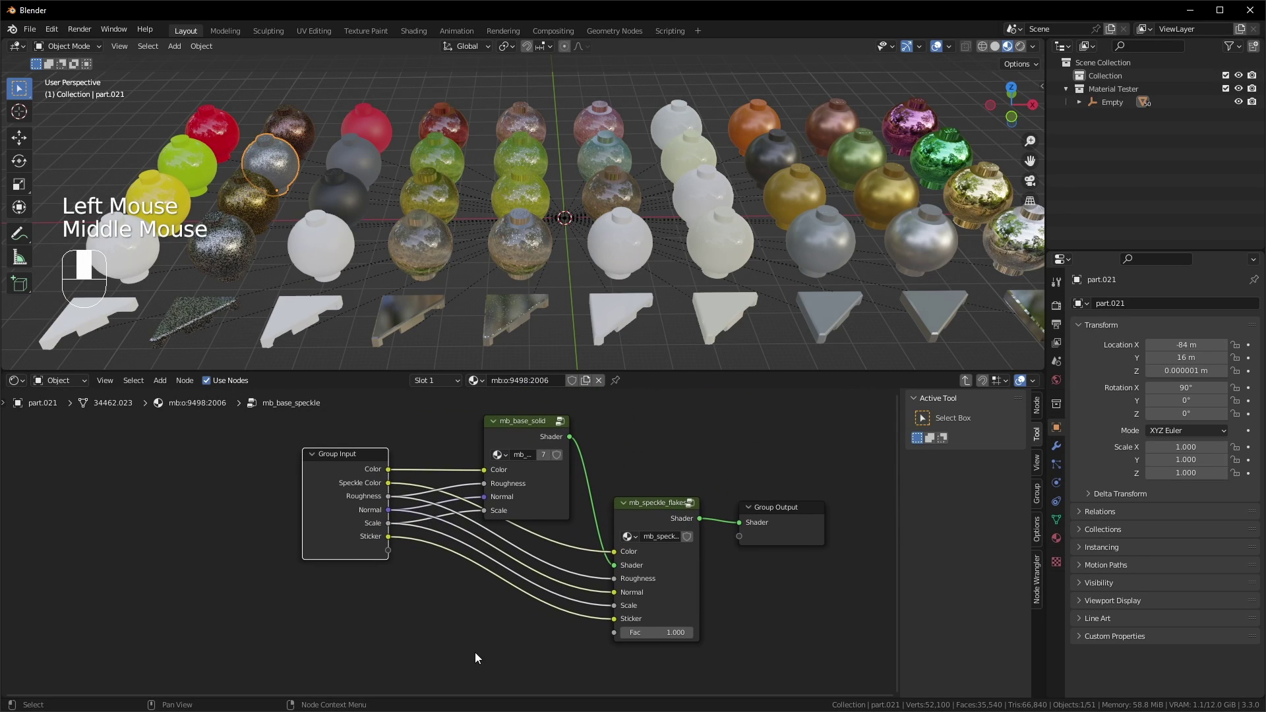
left_click(966, 382)
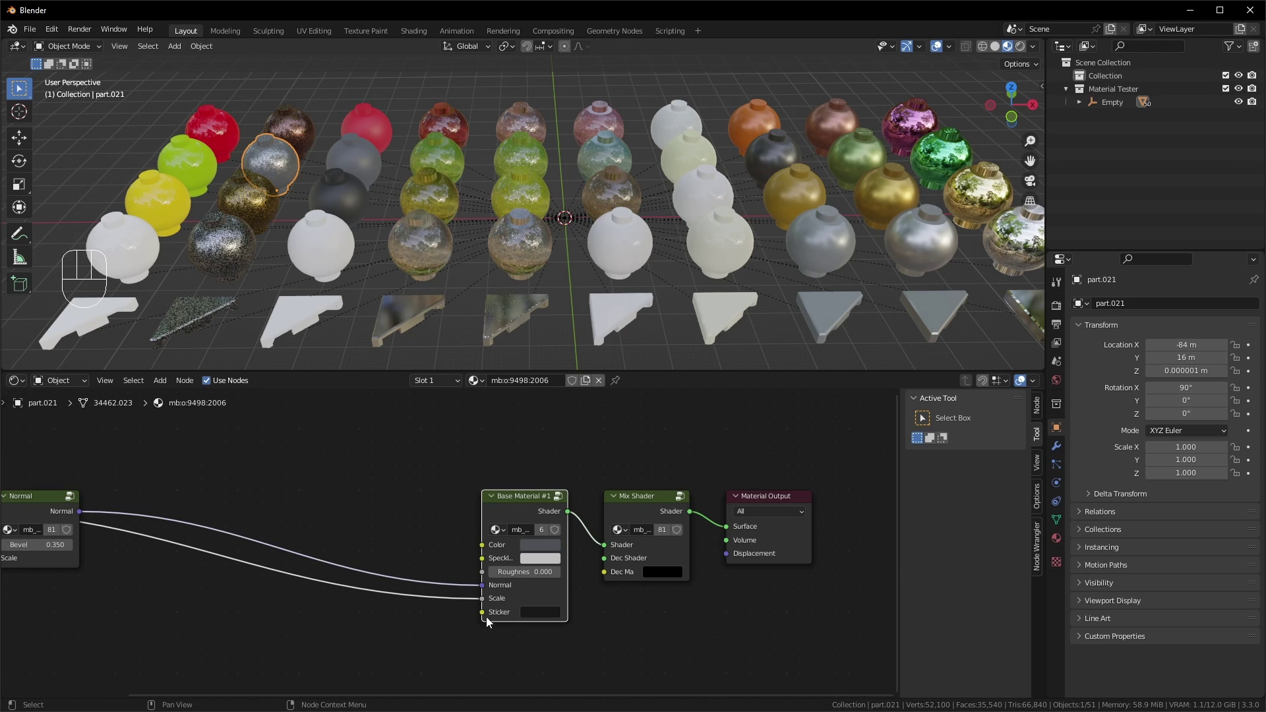
left_click(558, 497)
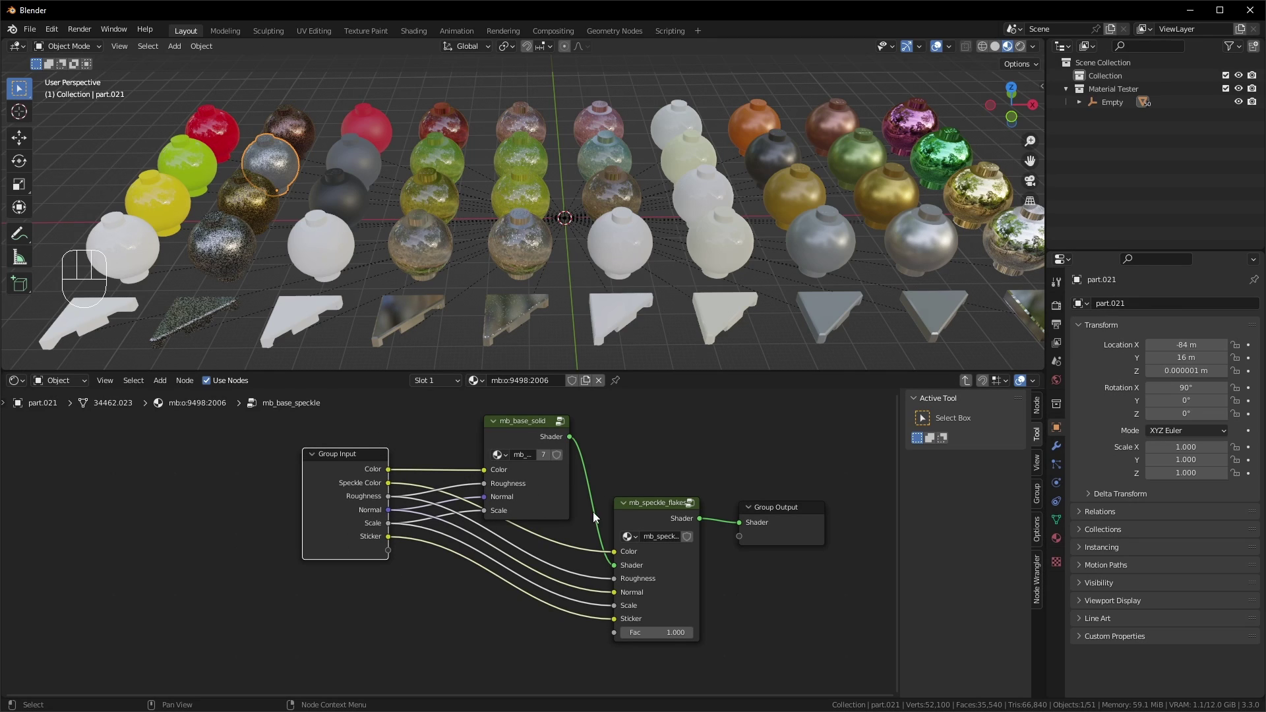
Step: Examine the solid red ball's material, looking inside its Base Material #1 group at the Principled BSDF setup
left_click(234, 139)
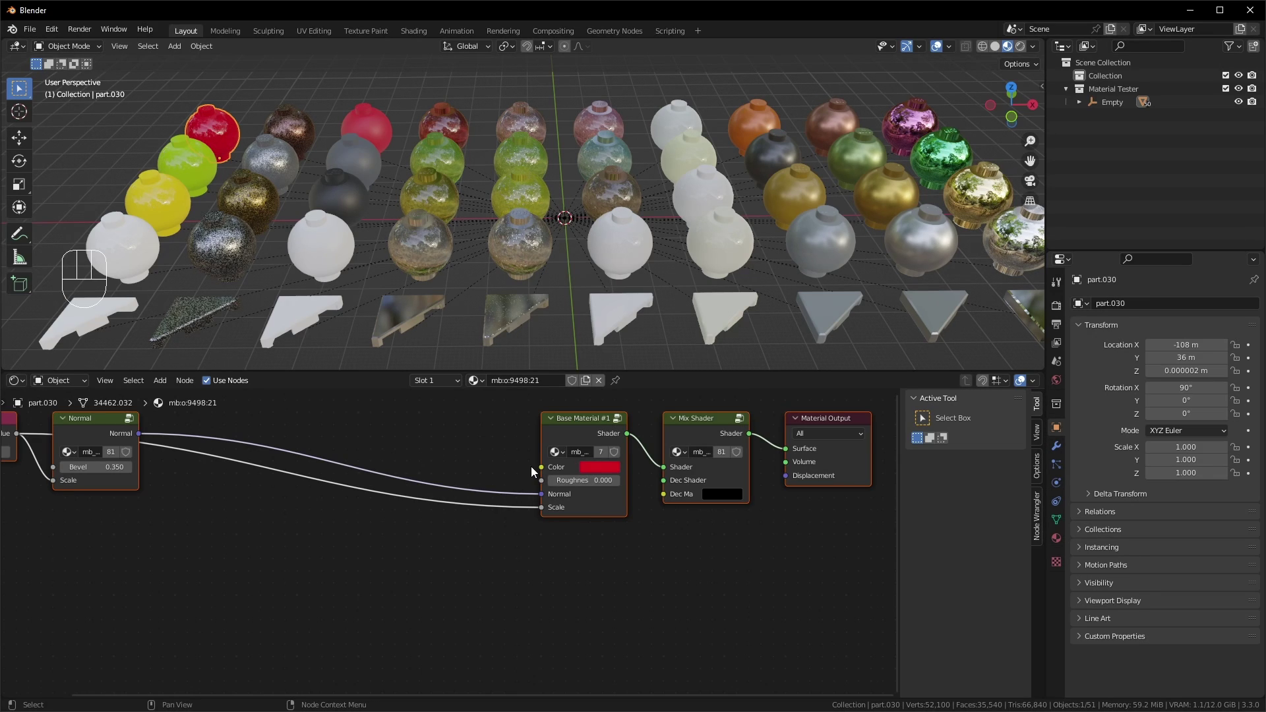
left_click(587, 468)
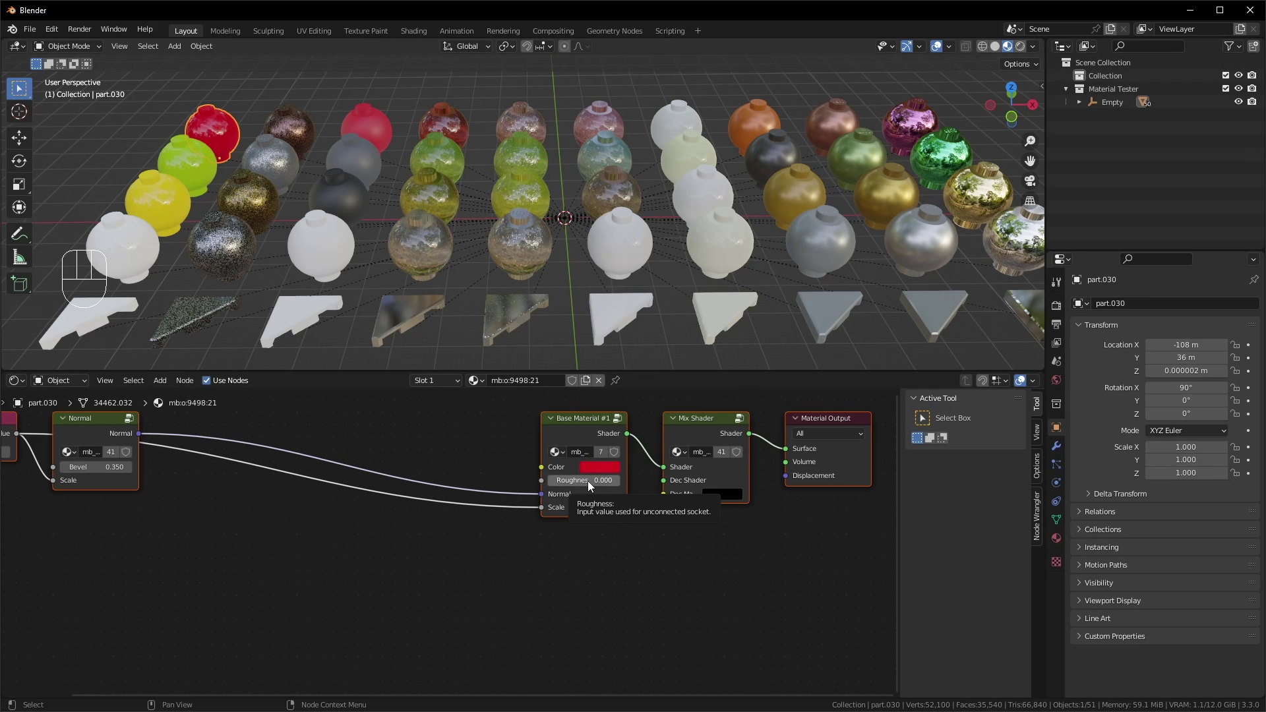
left_click(615, 420)
middle_click_drag(612, 422, 443, 409)
middle_click_drag(545, 461, 542, 440)
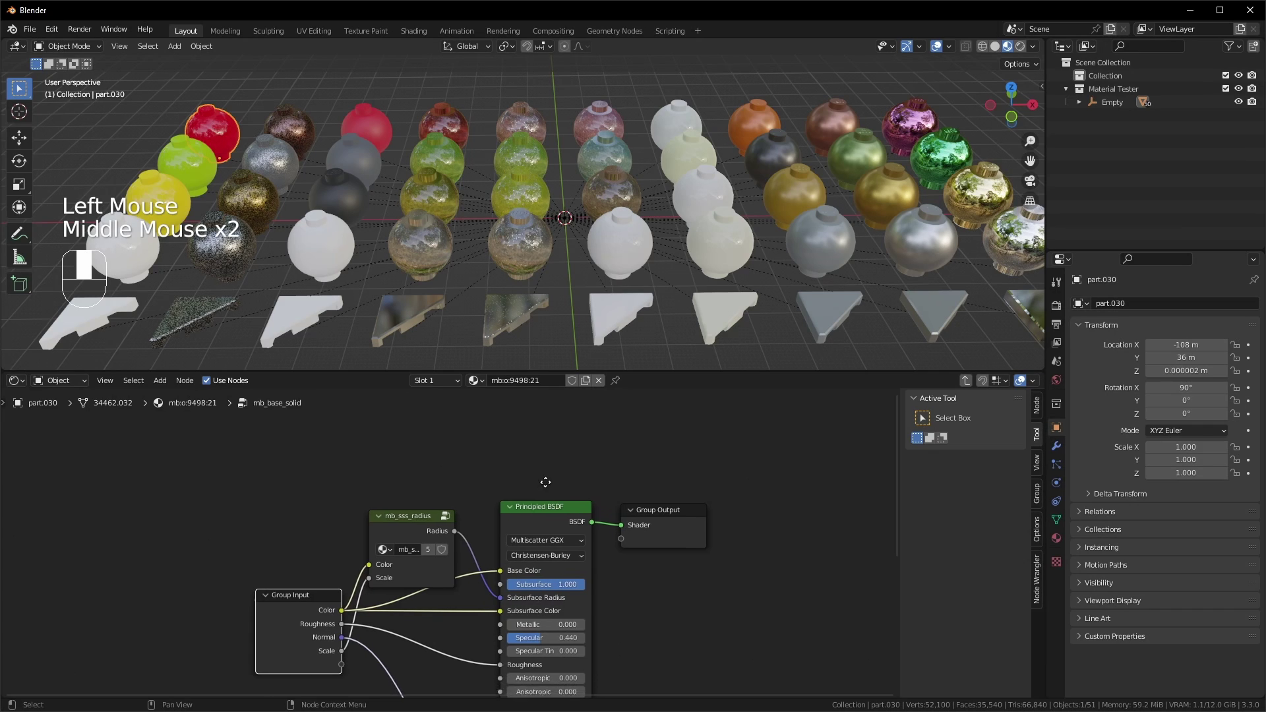
middle_click_drag(557, 531, 550, 482)
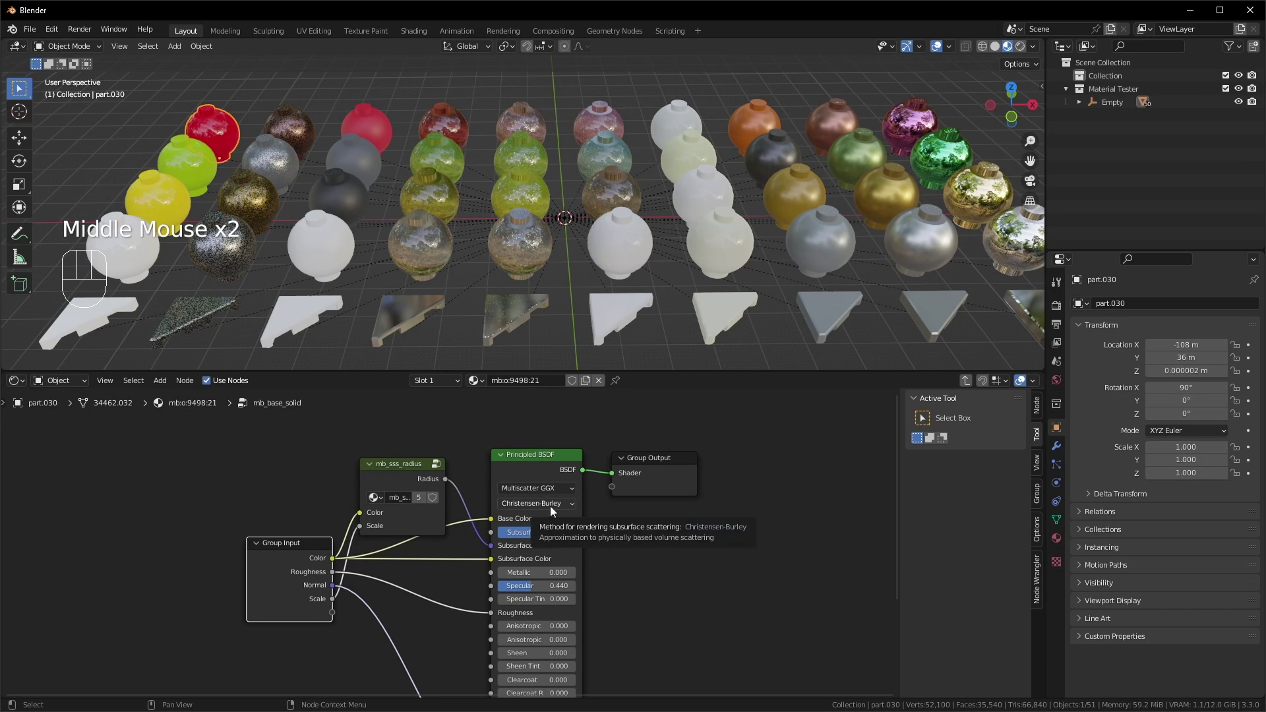
middle_click_drag(563, 475, 551, 620)
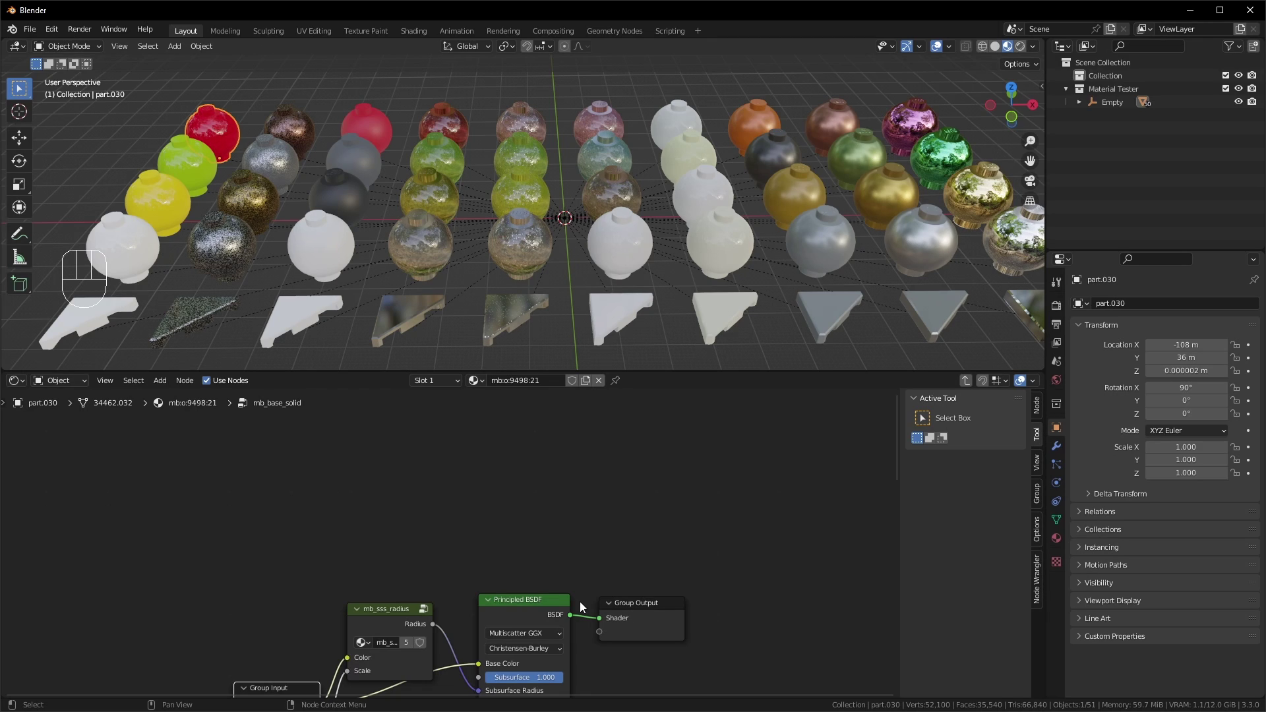
Step: Append the materials Toon Purple.001 and Toon Trans Blue from the Blender file containing the toon materials
left_click(29, 29)
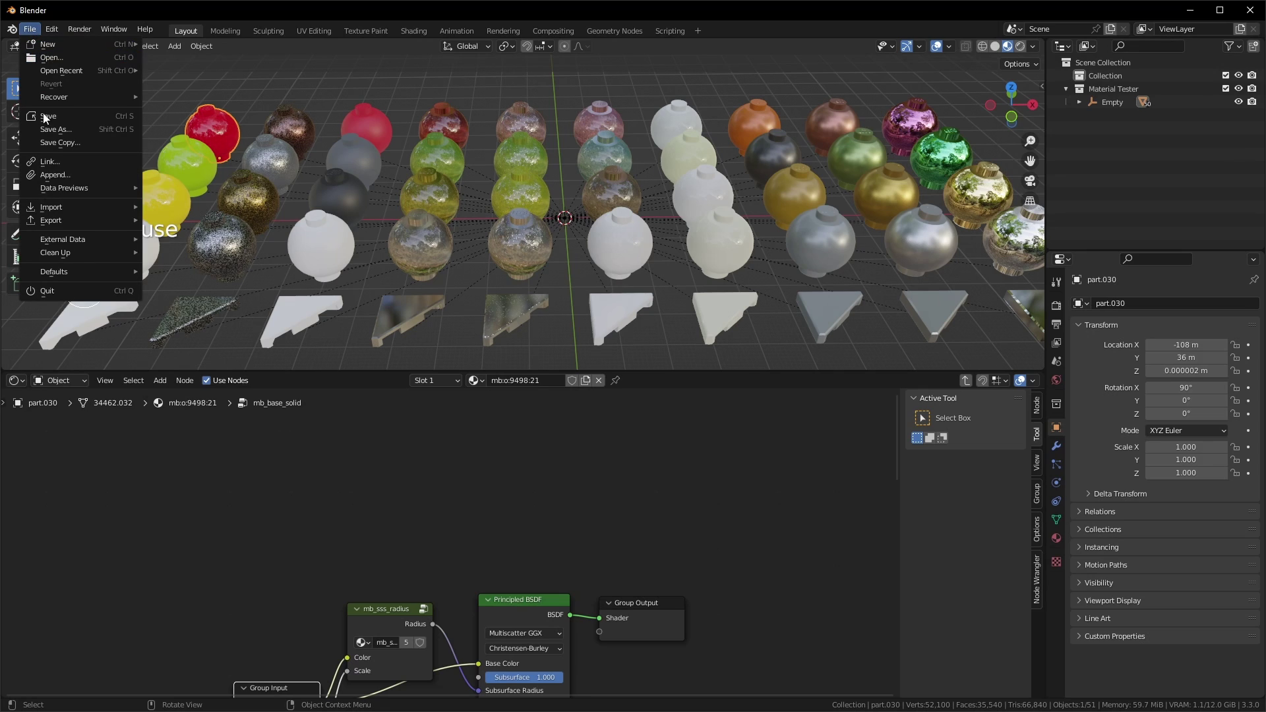
left_click(58, 177)
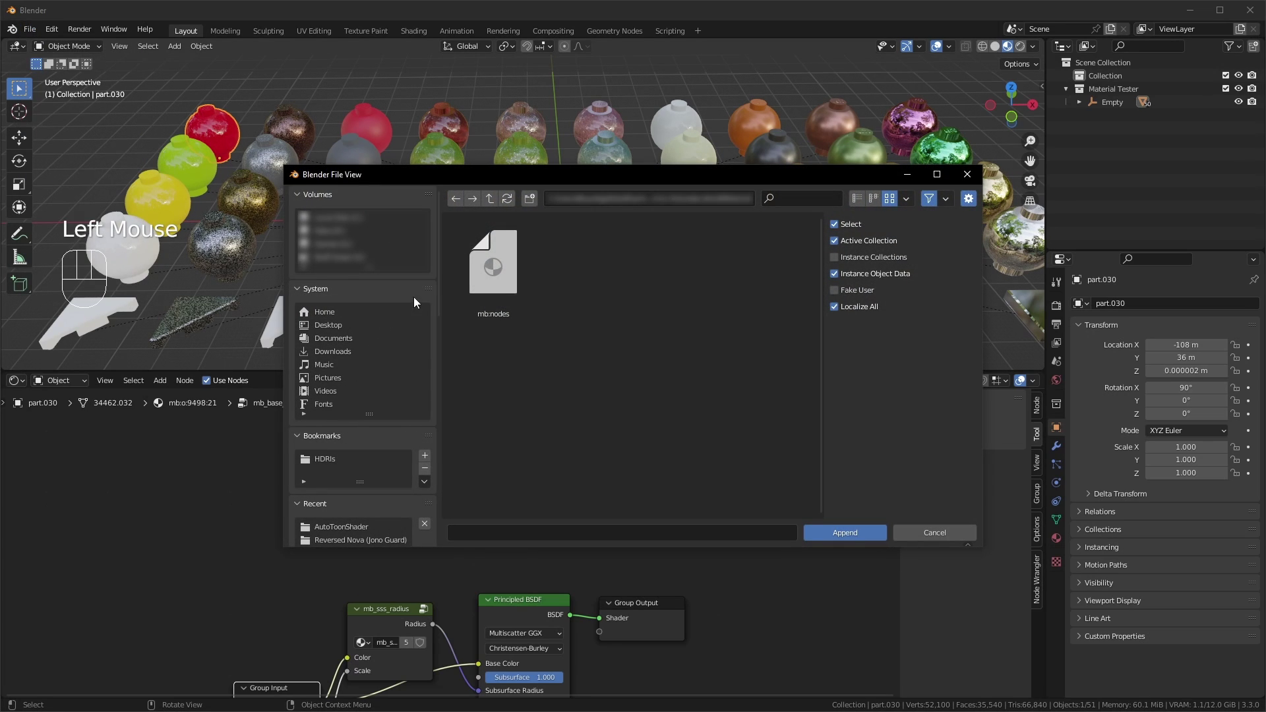
left_click(848, 533)
scroll(769, 441, "down", 1)
scroll(769, 440, "down", 2)
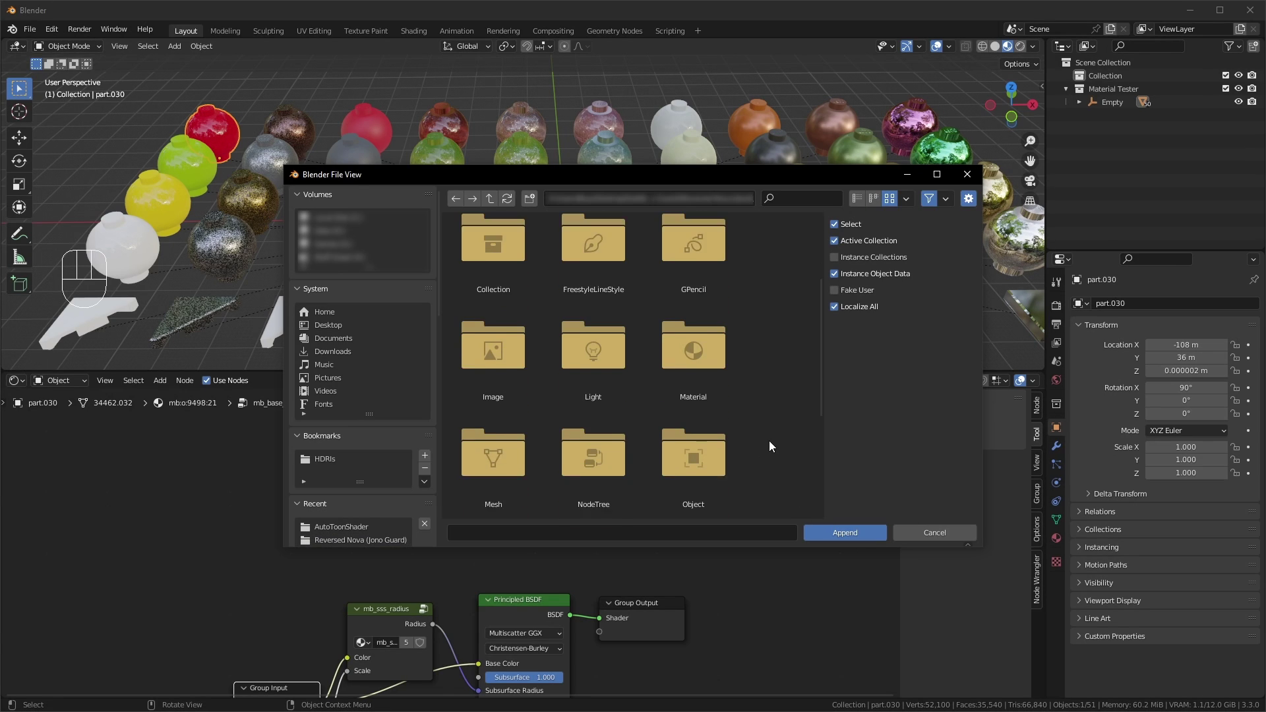
double_click(729, 366)
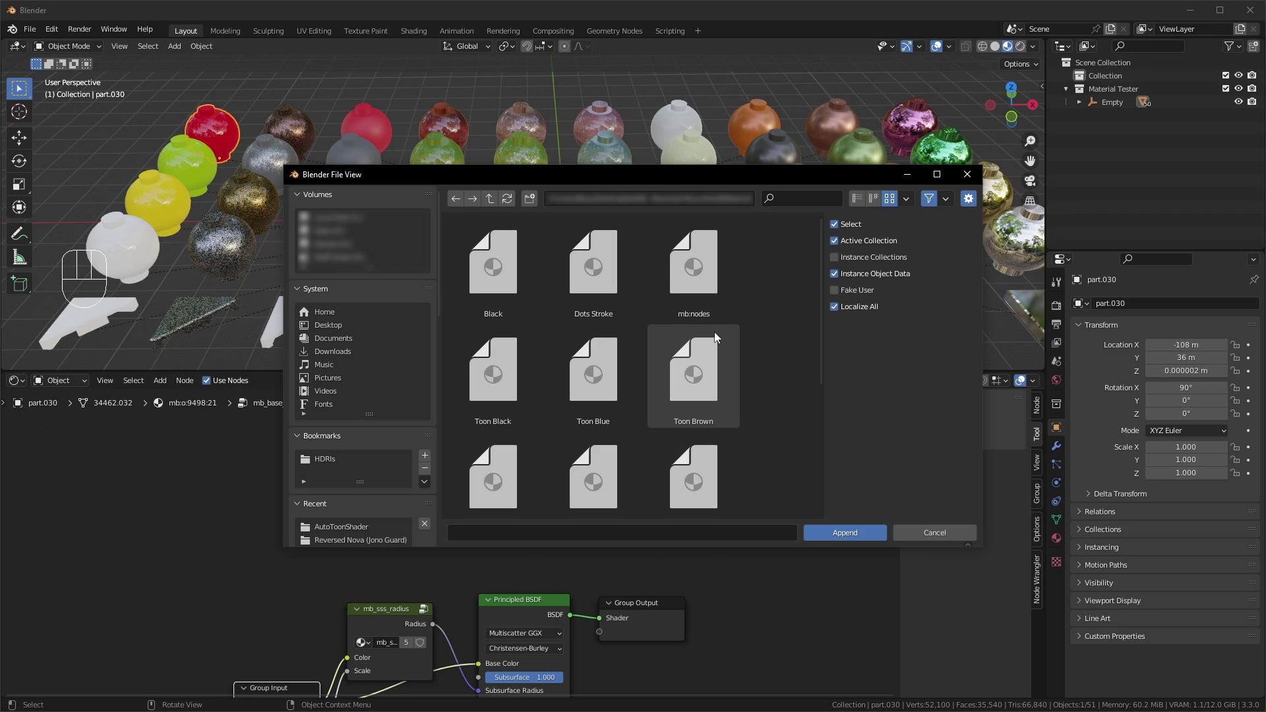
scroll(712, 370, "down", 3)
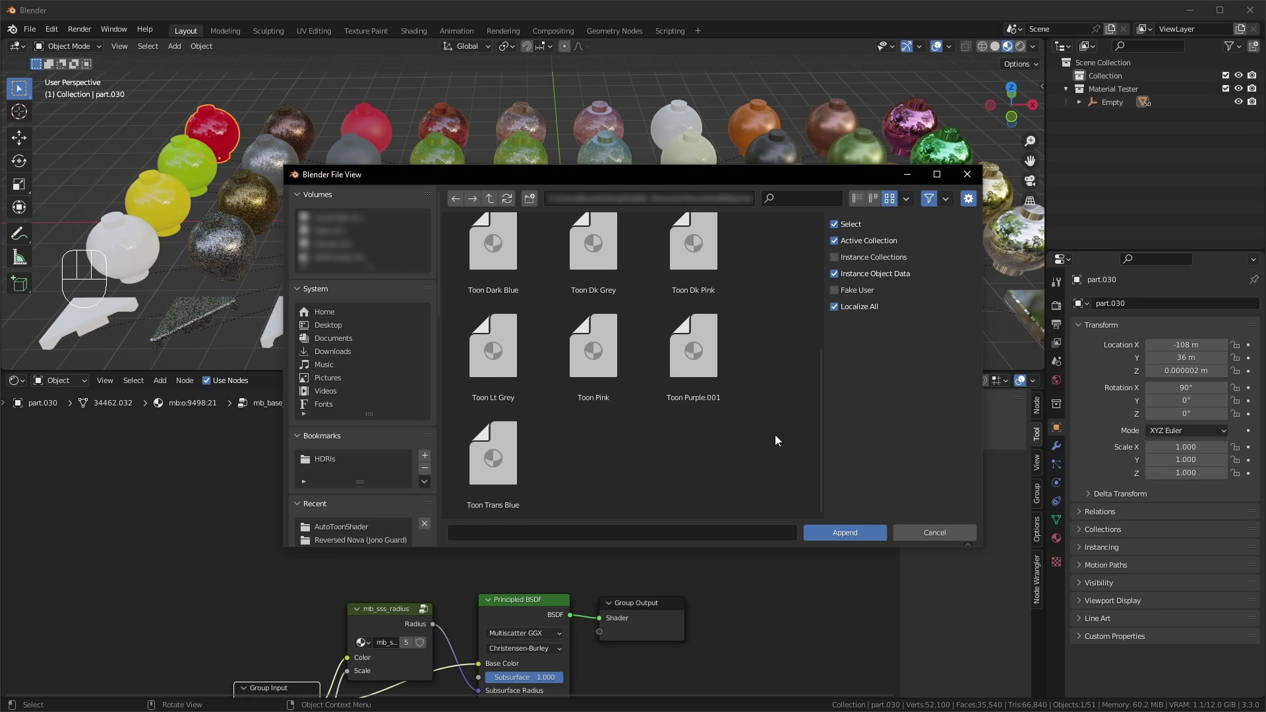
left_click(712, 373)
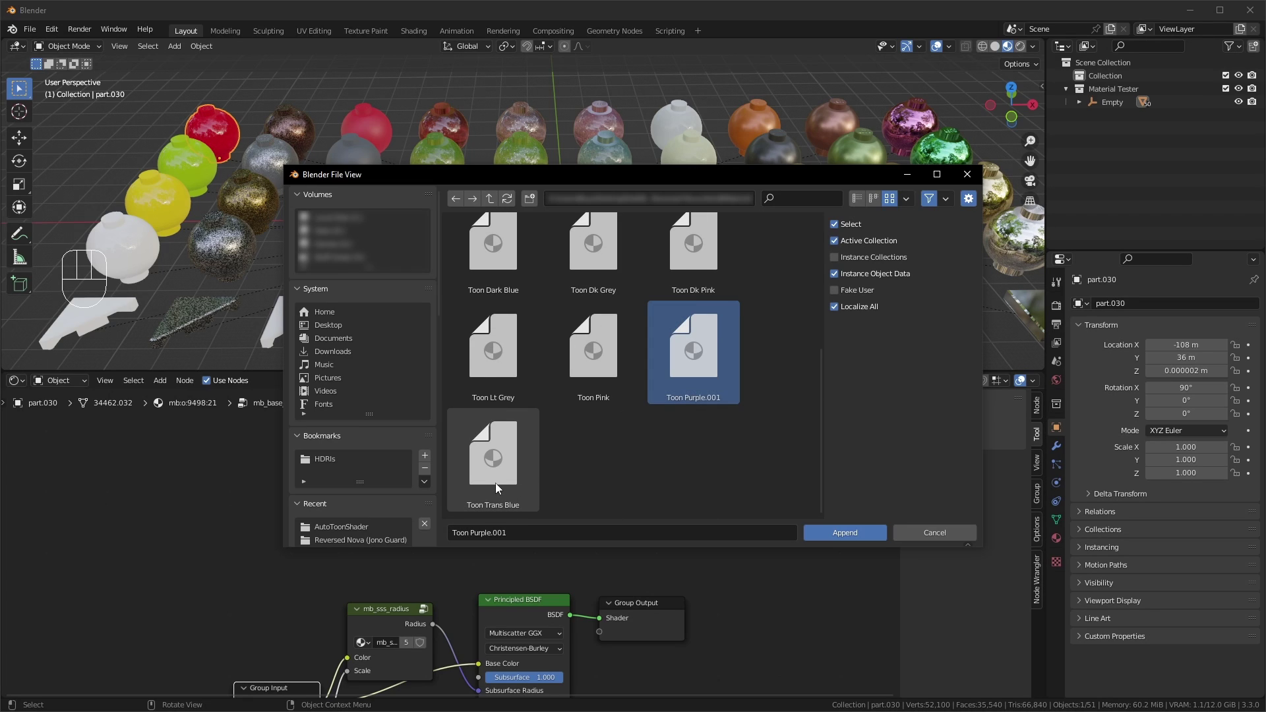
left_click(496, 483, "ctrl")
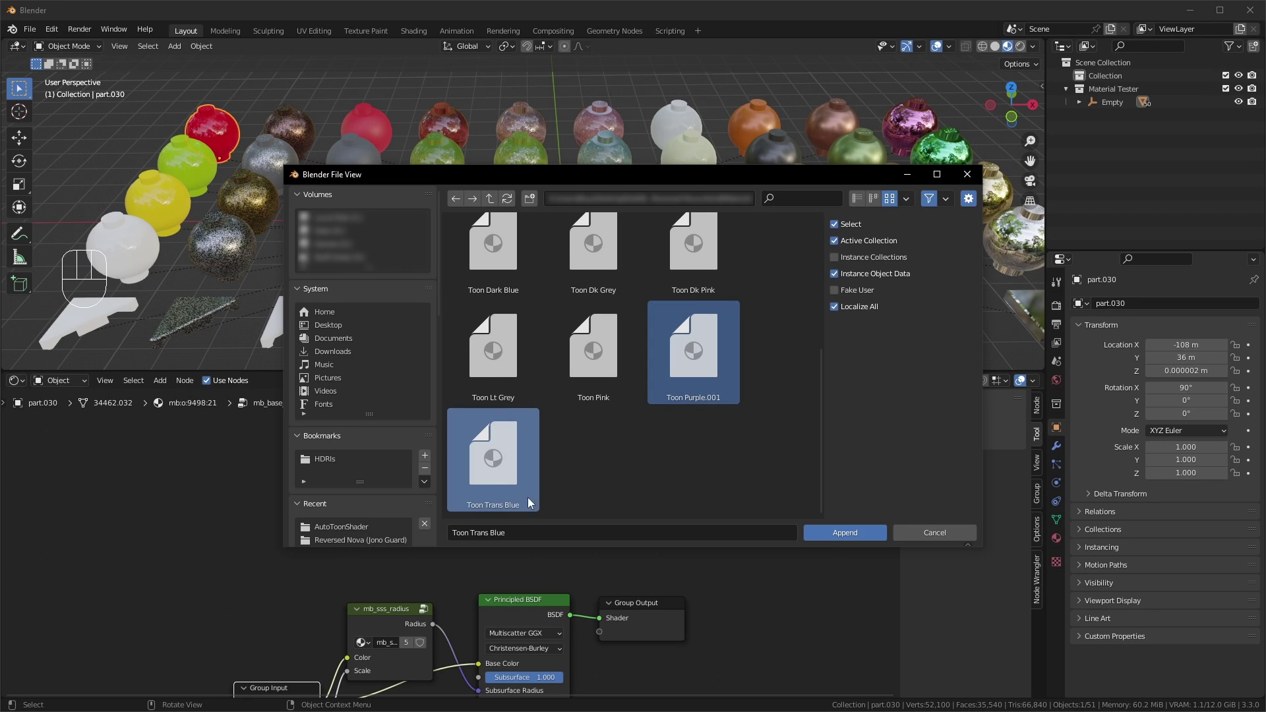
left_click(828, 534)
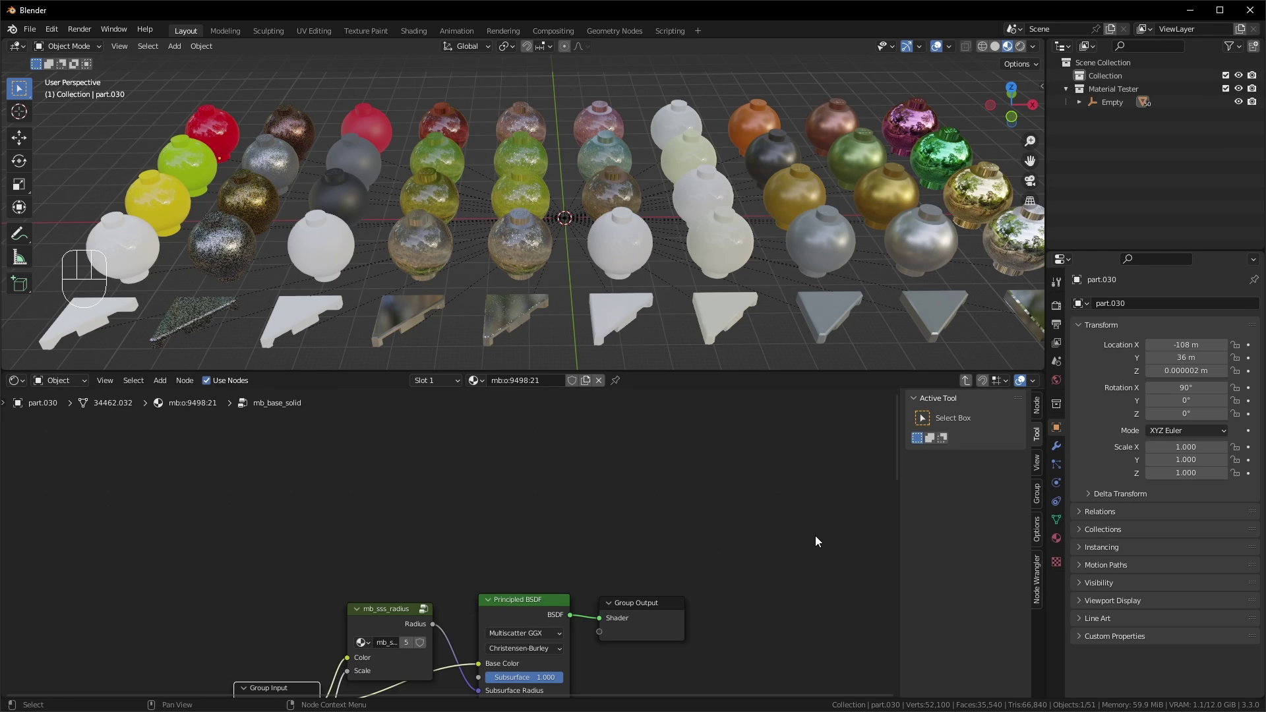
Step: Save the project as Auto Toon Shader in the AutoToonShader folder
key("ctrl+s")
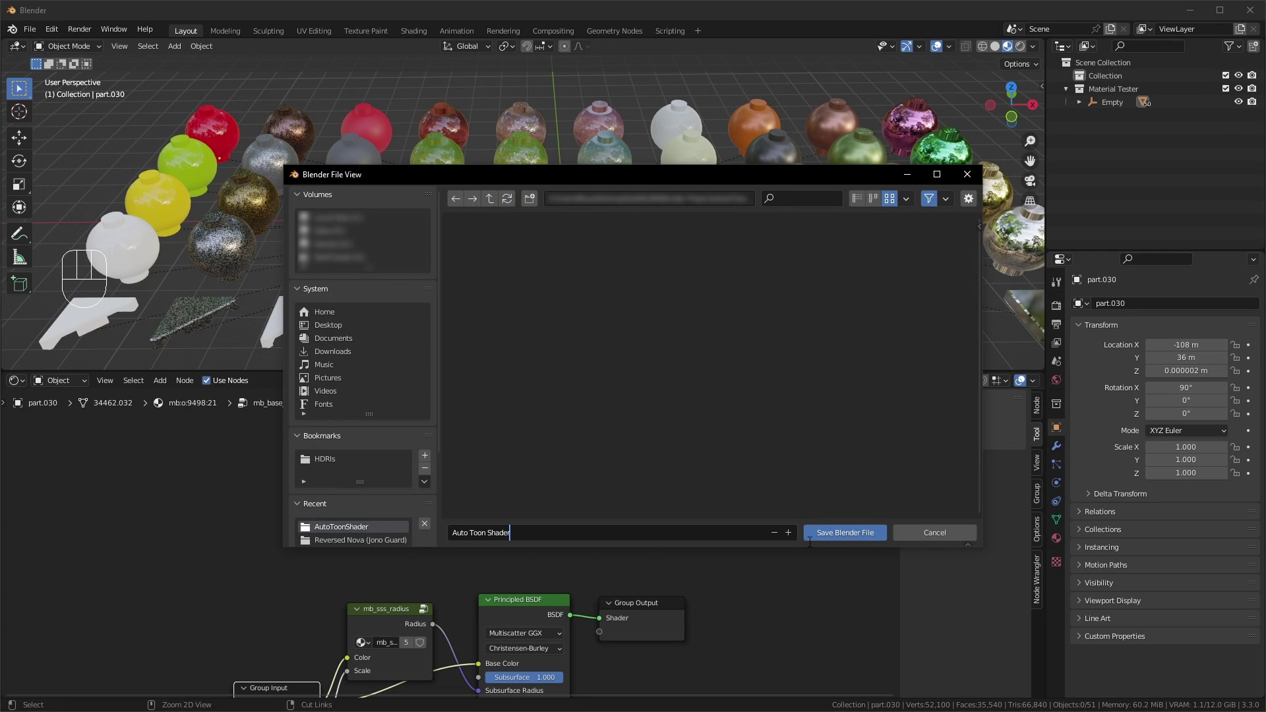
left_click(828, 534)
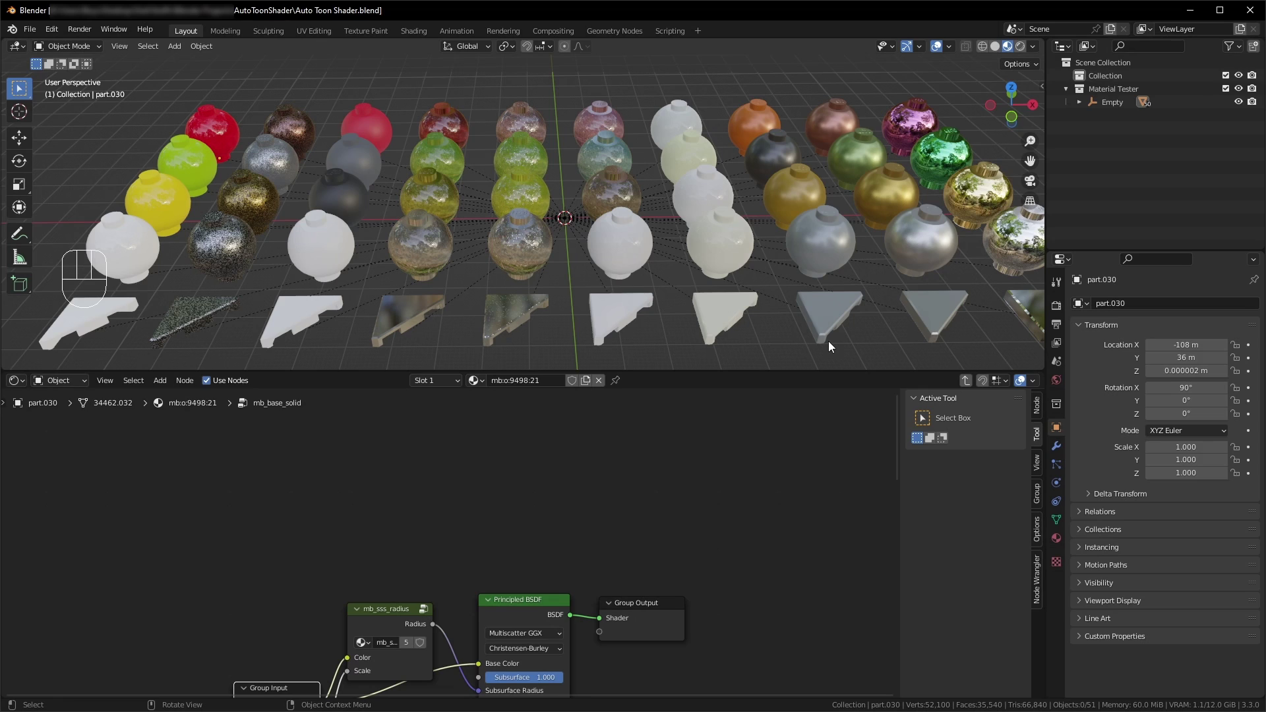
Step: Add a mesh cube at the scene origin and scale it up uniformly to about 16.5
key("shift+a")
mouse_move(828, 342)
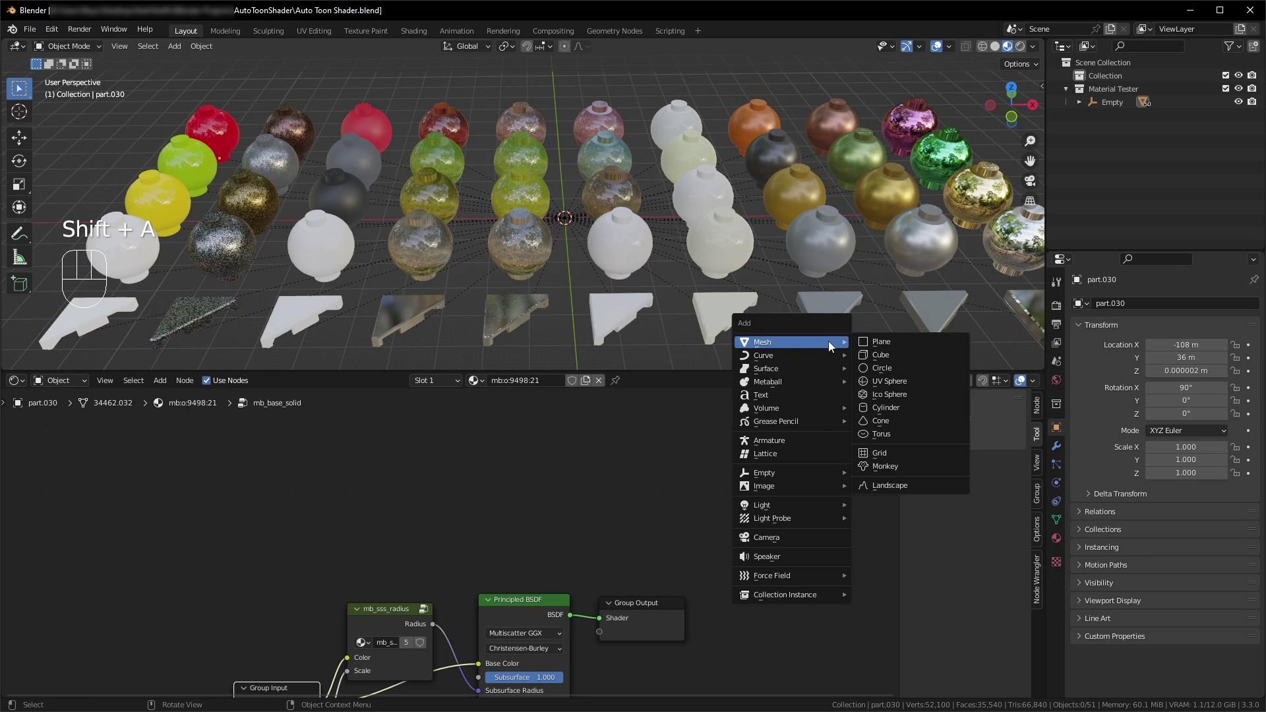
left_click(884, 356)
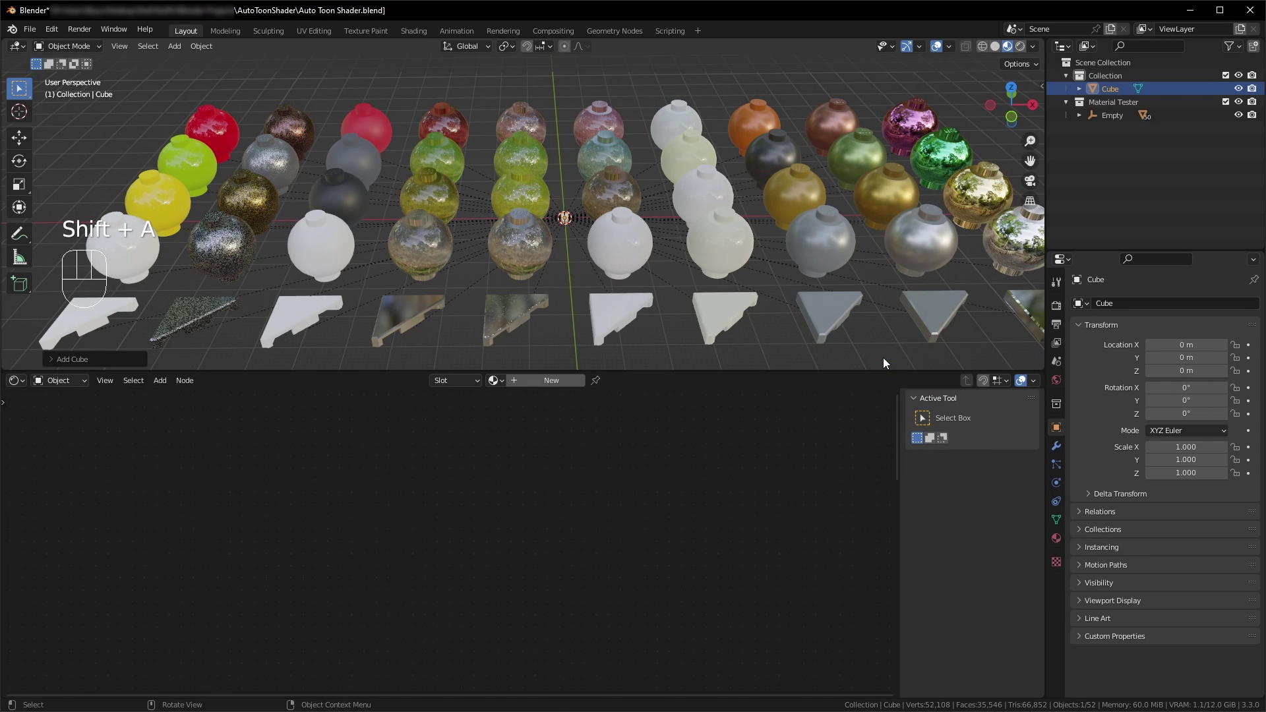
key("s")
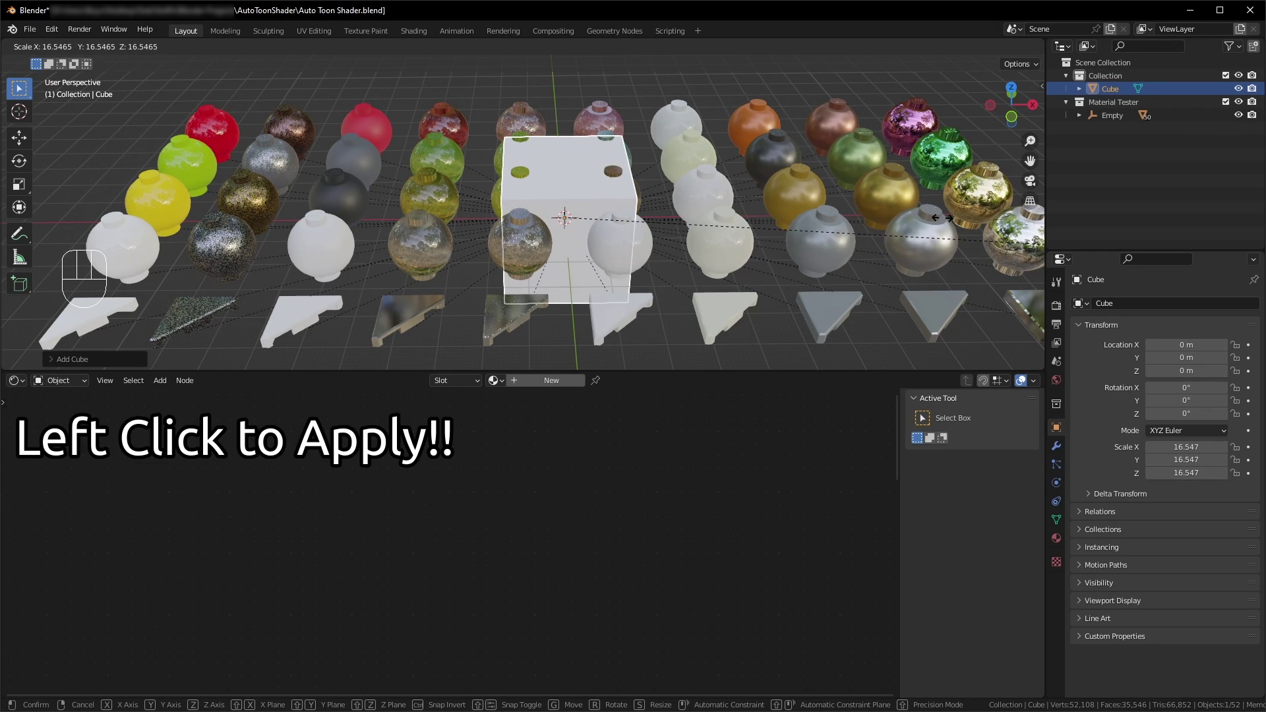
left_click(544, 247)
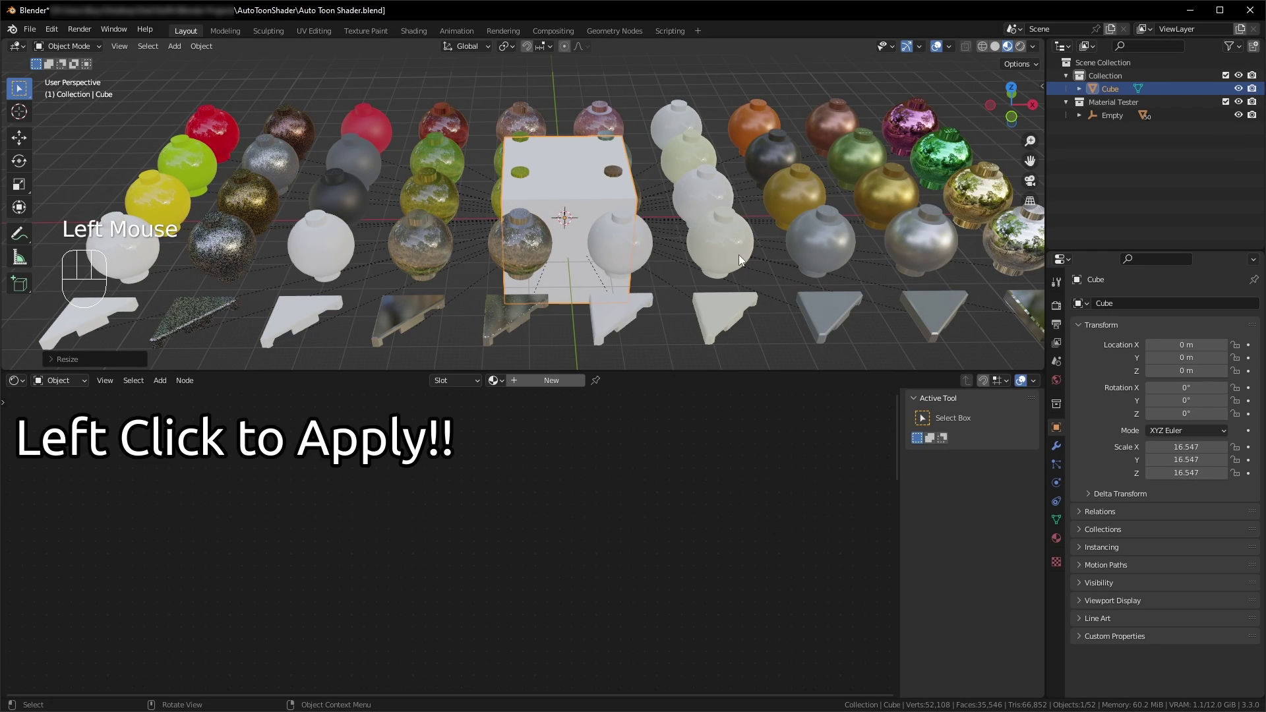
Step: Move the cube along the ground plane, in front of the ball rows, to about X -50 m and Y -62 m
key("g")
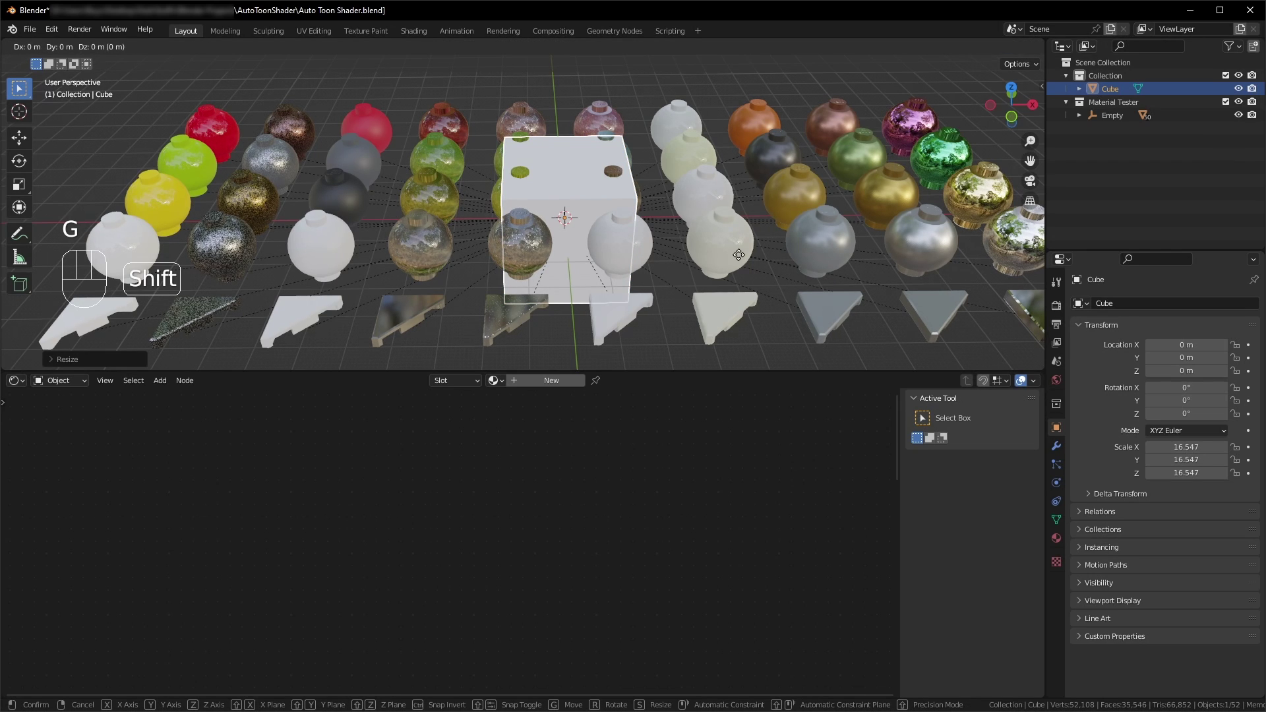
key("shift+z")
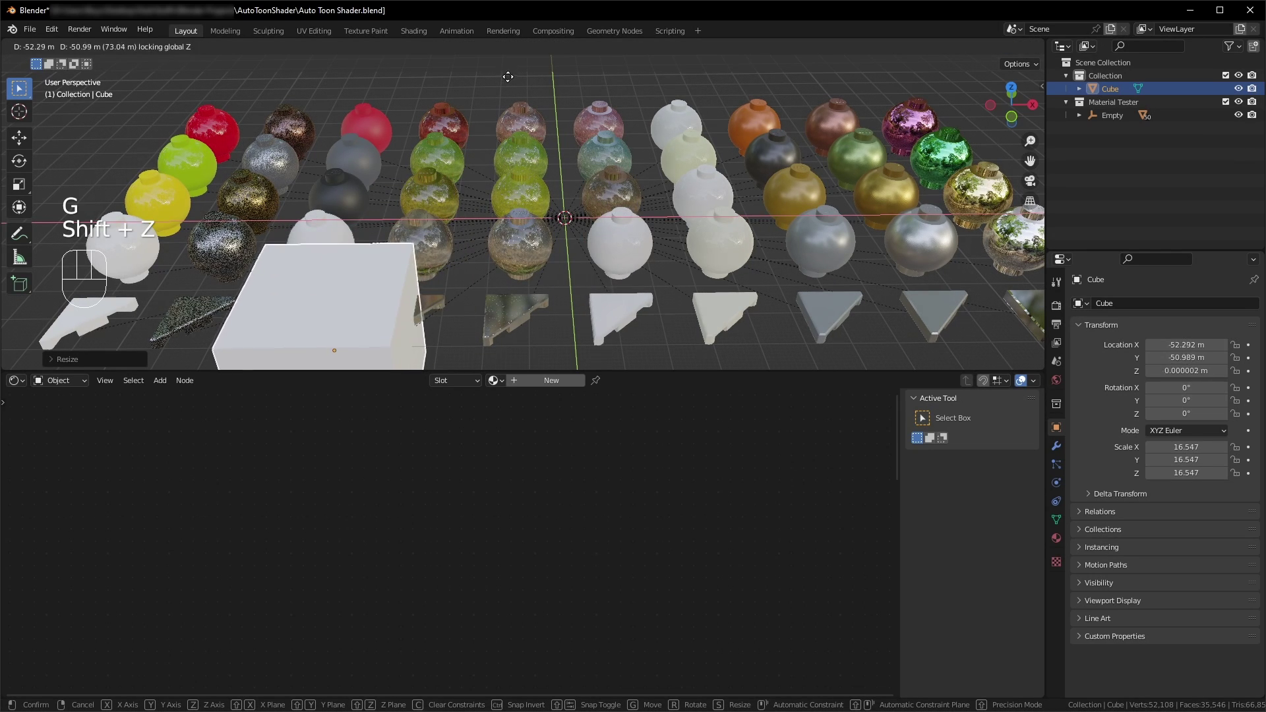
left_click(507, 114)
Step: Assign the existing Toon Purple.001 material to the cube
middle_click_drag(563, 168, 588, 235)
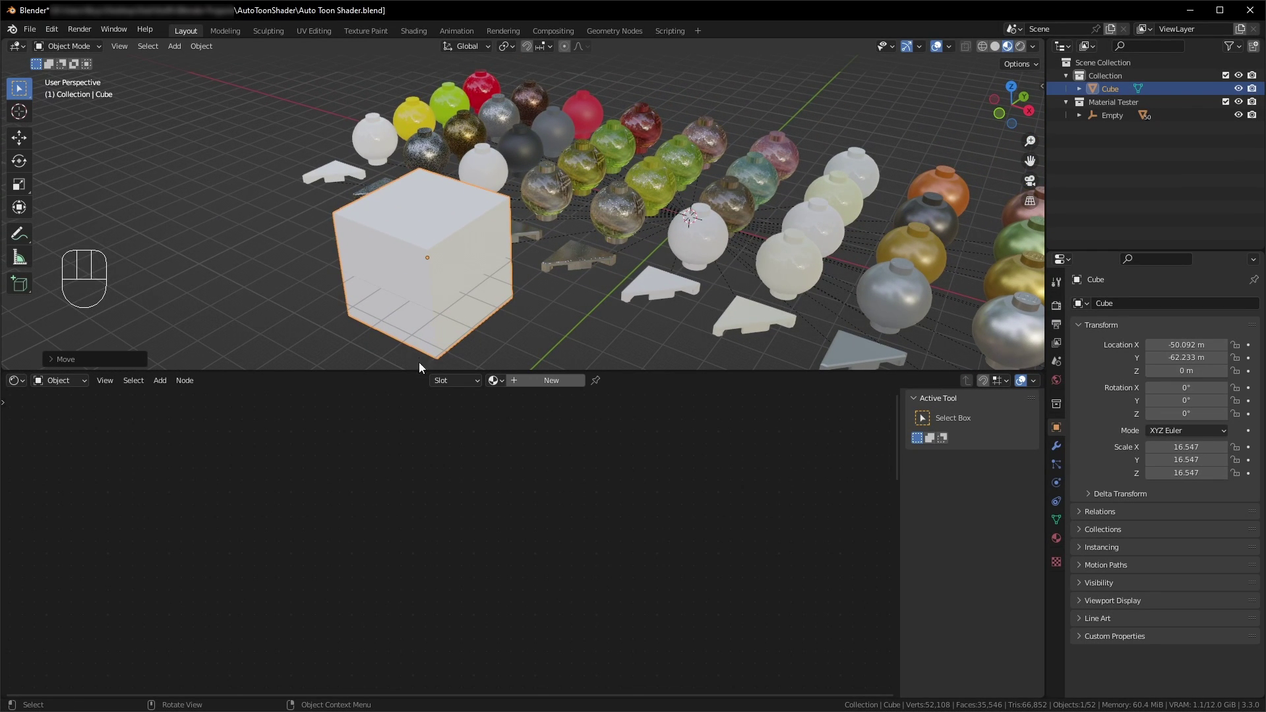
left_click(494, 380)
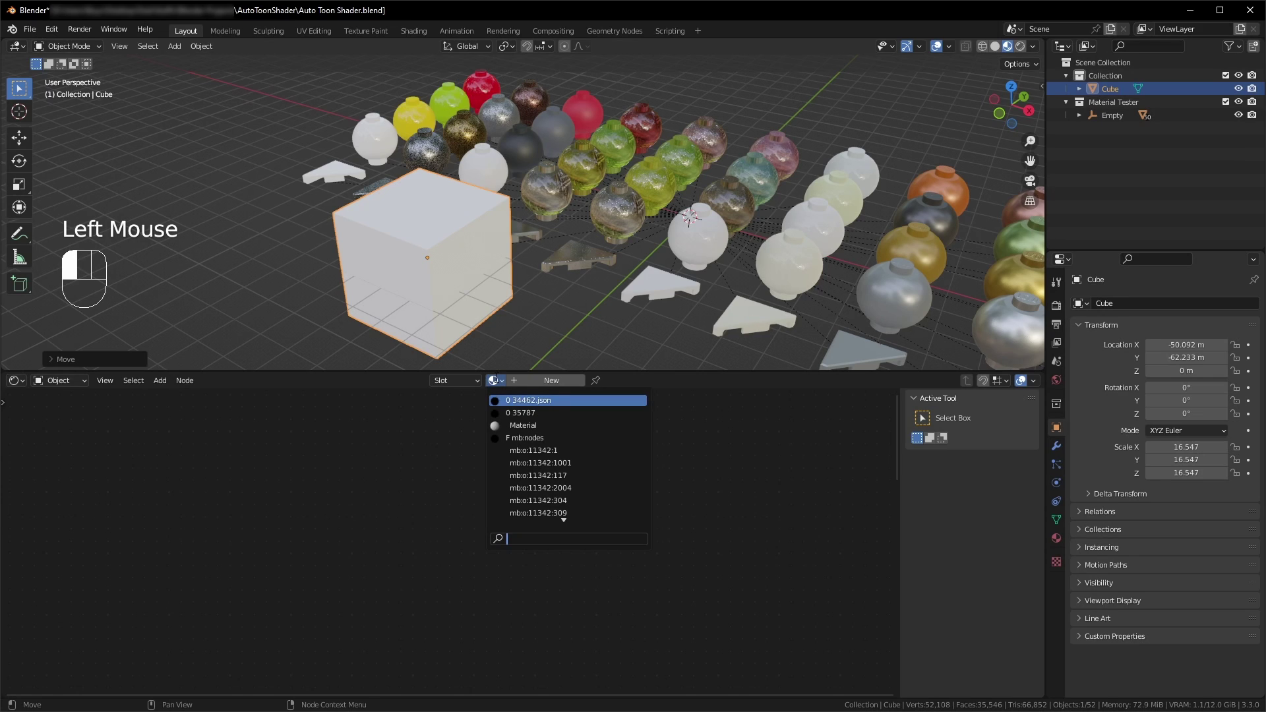
scroll(521, 501, "down", 10)
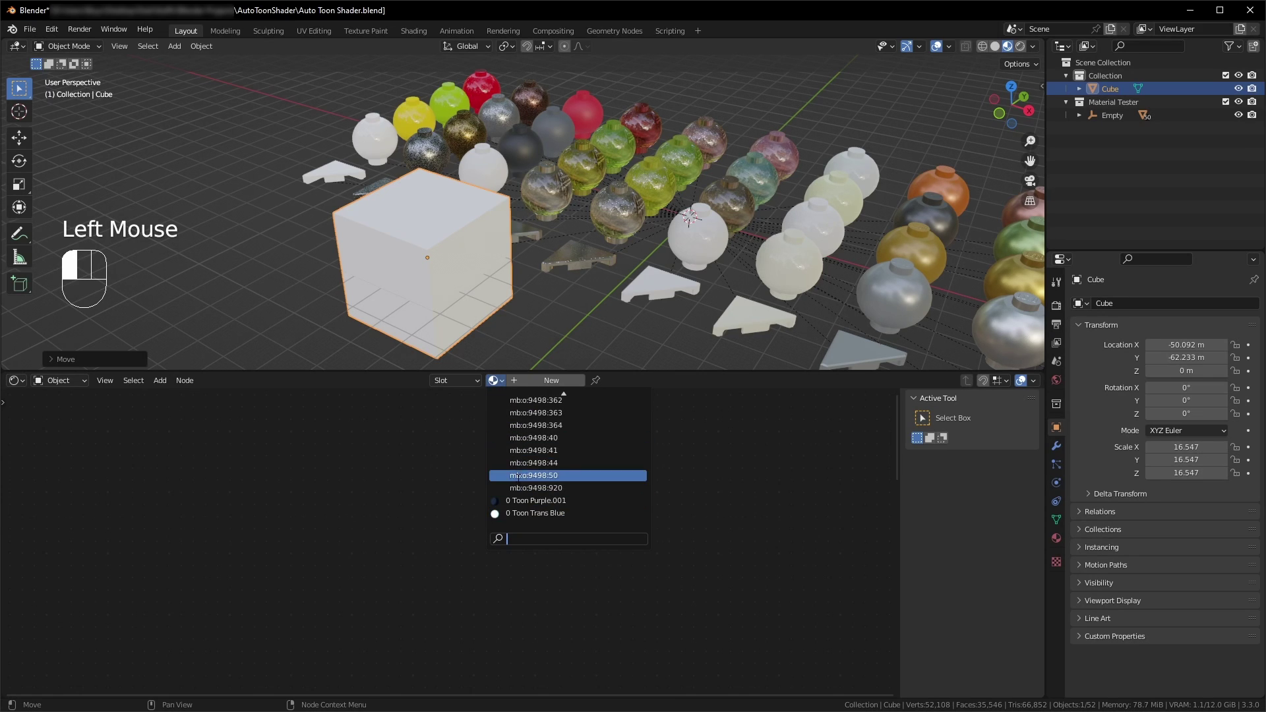
left_click(524, 500)
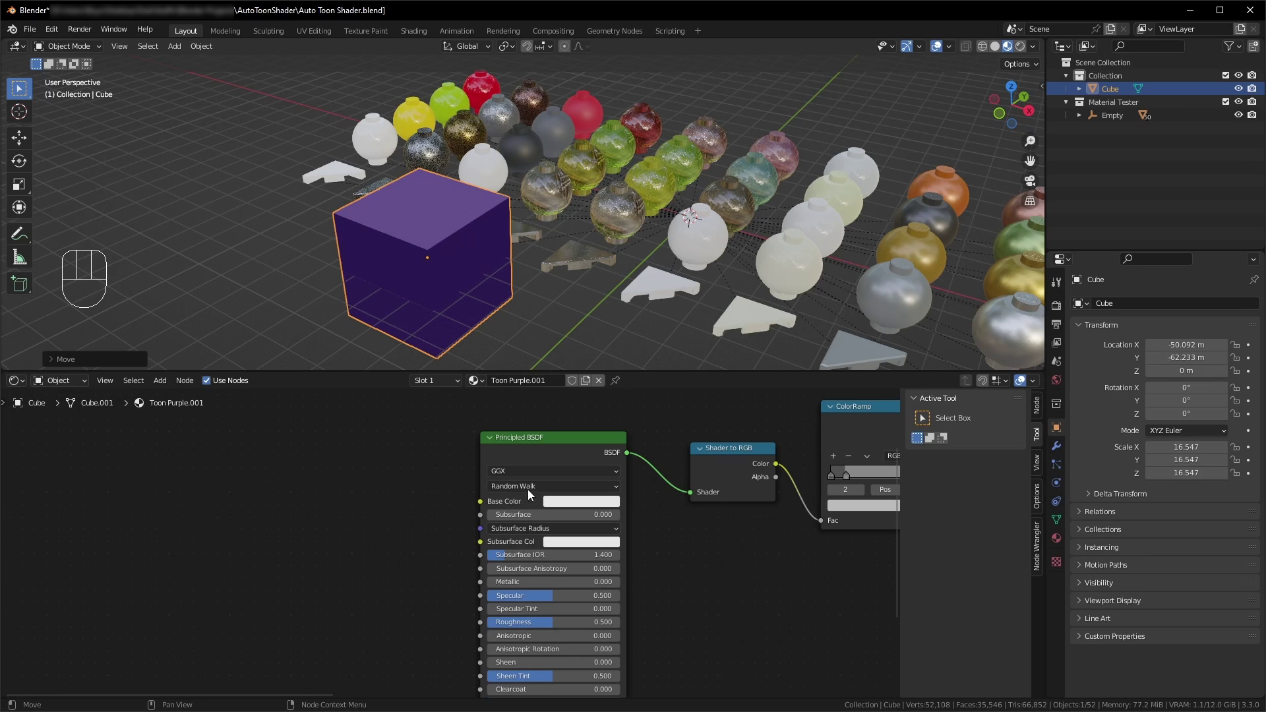
Step: Copy all Toon Purple.001 nodes except Material Output into the red ball's mb_base_solid group, placing them above the existing nodes
key("Home")
left_click_drag(122, 442, 640, 632)
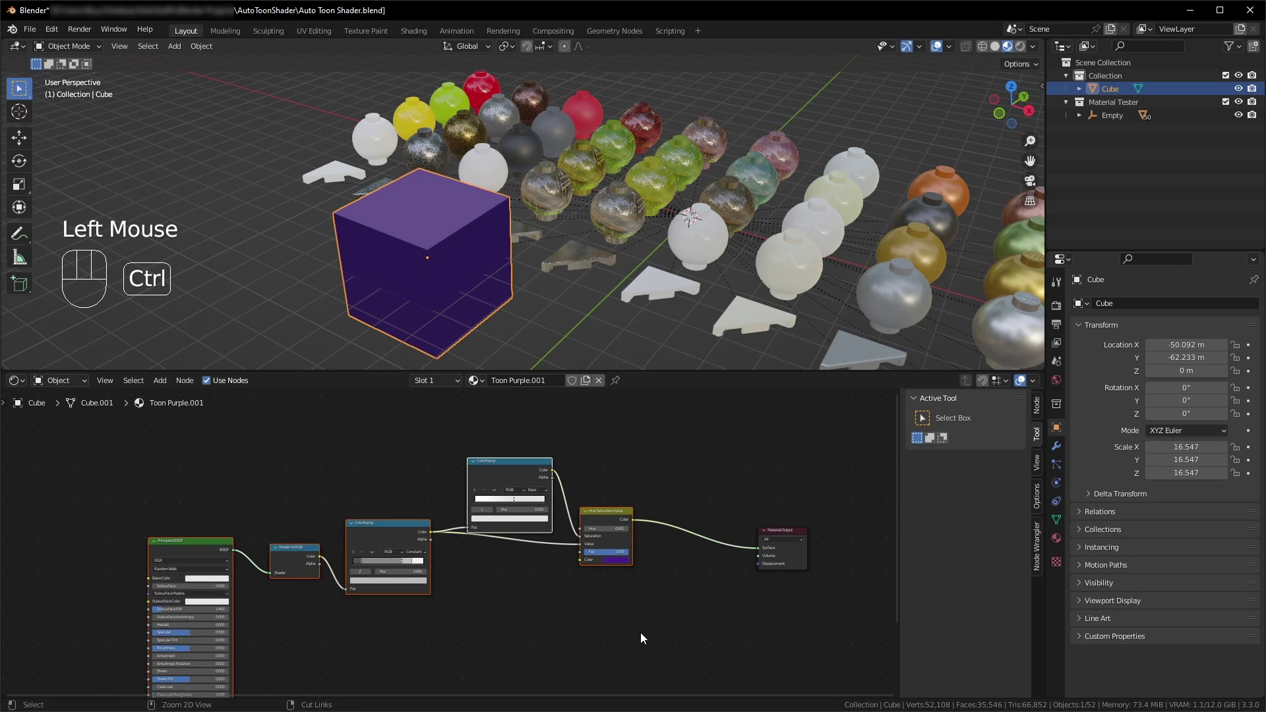
key("ctrl+c")
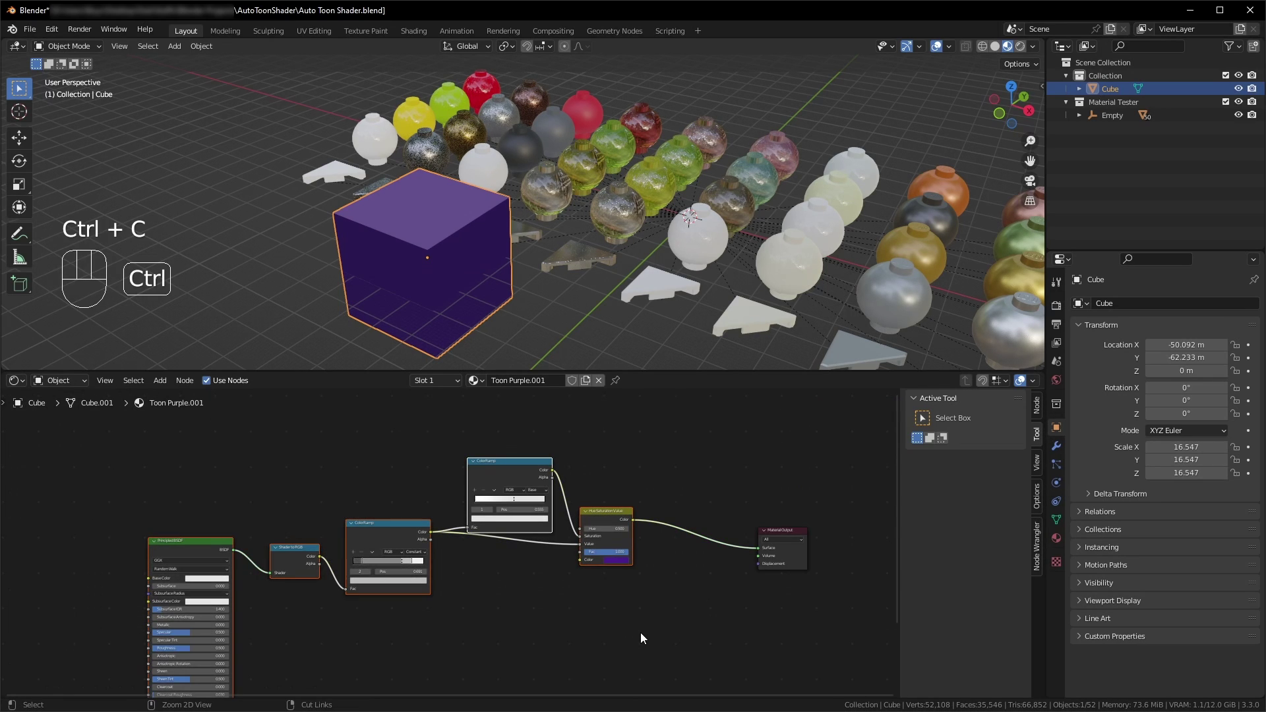
left_click(488, 87)
middle_click_drag(253, 637, 589, 485)
left_click(379, 597)
scroll(493, 487, "up", 5)
key("ctrl+v")
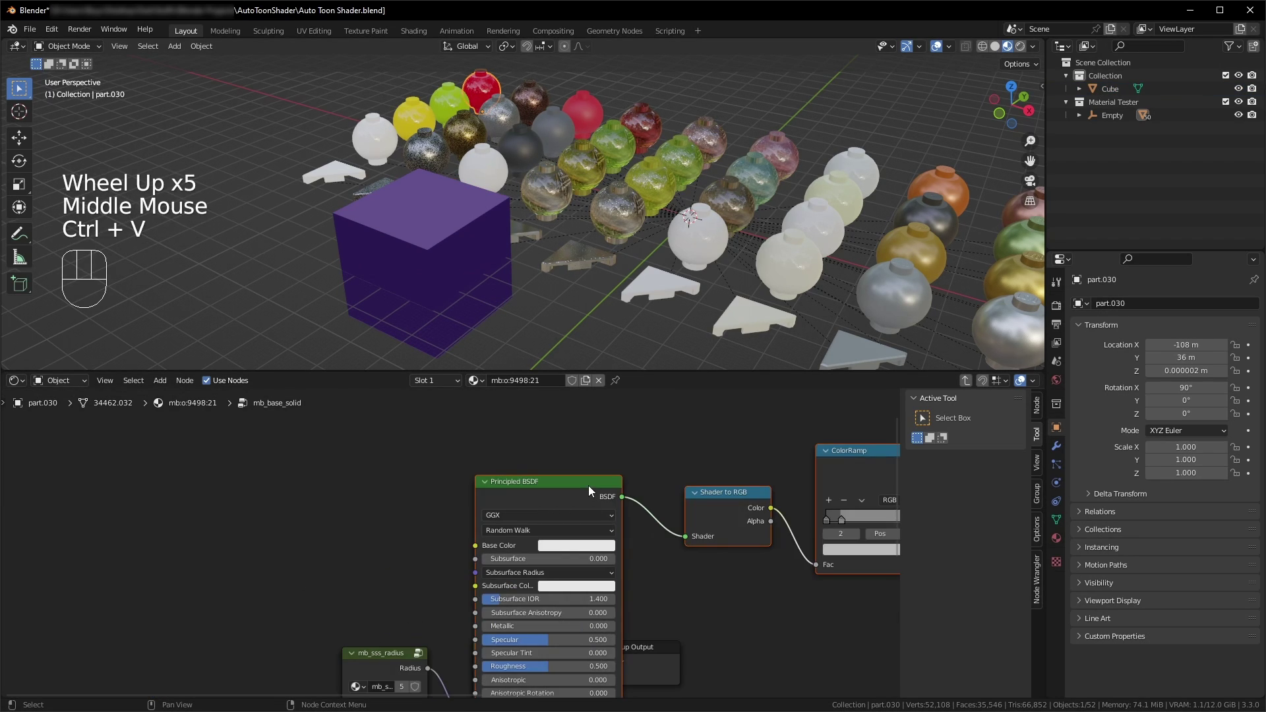
left_click_drag(588, 486, 218, 443)
Step: Connect Group Input Color to the Hue Saturation Value node's Color, and that node's output to the Group Output's Shader
scroll(422, 486, "down", 3)
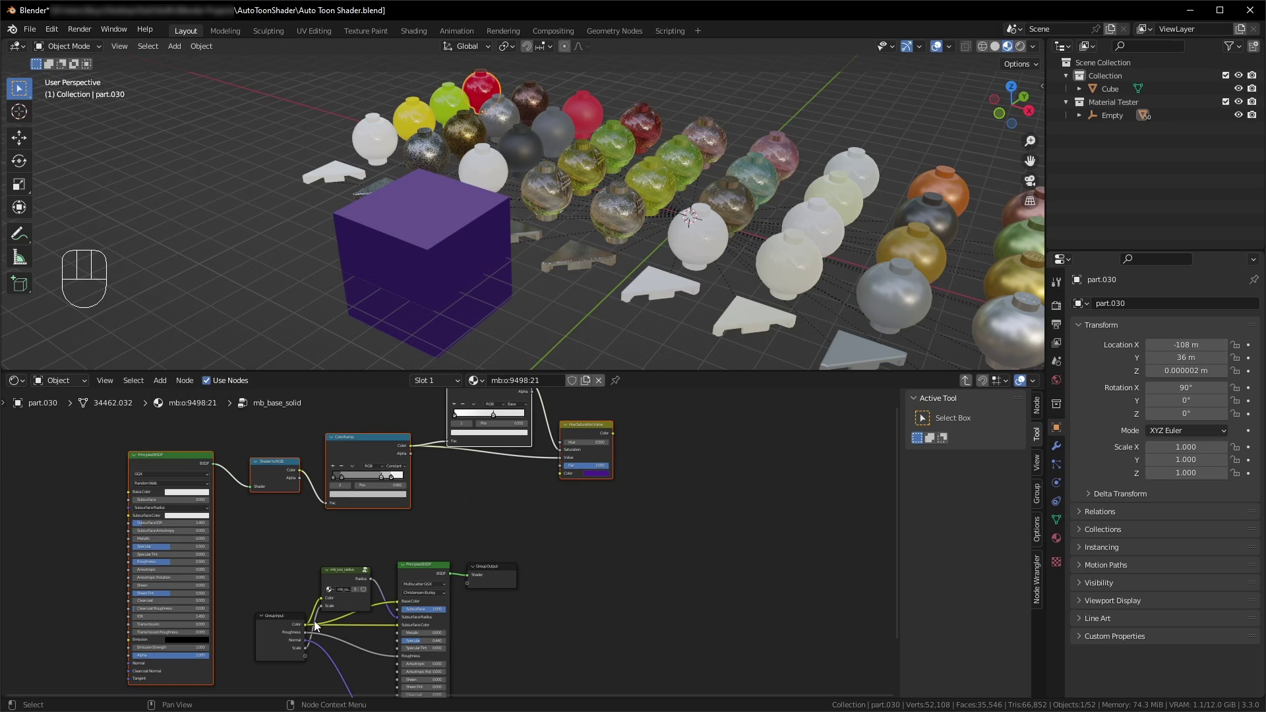
left_click_drag(305, 625, 559, 475)
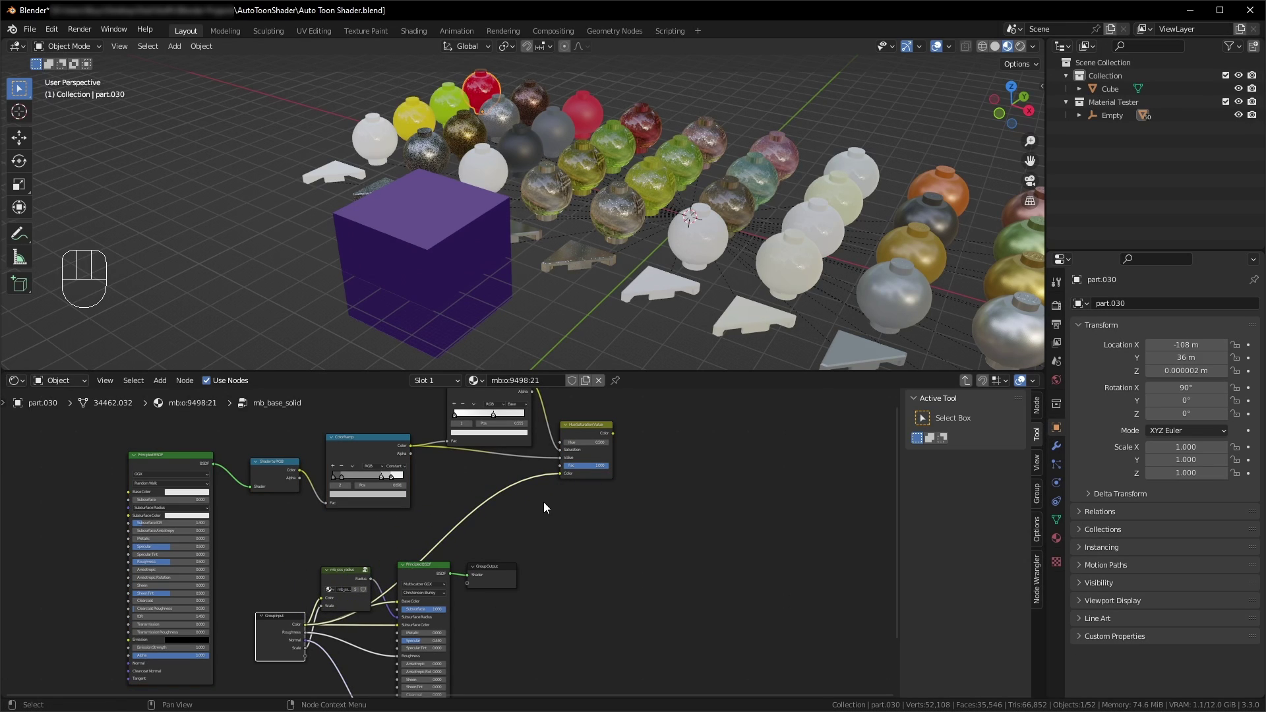
left_click_drag(612, 434, 469, 575)
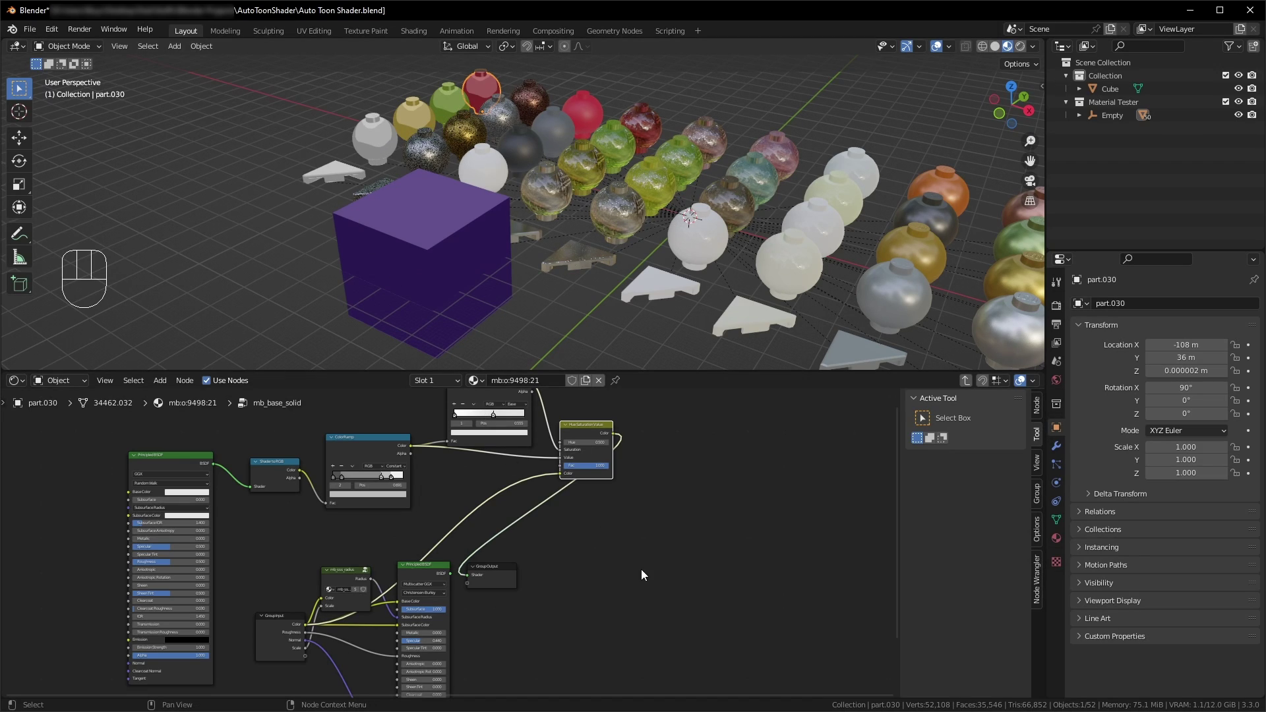
Step: Combine the pasted toon nodes into one node group and return to the mb_base_solid level
left_click_drag(124, 429, 608, 493)
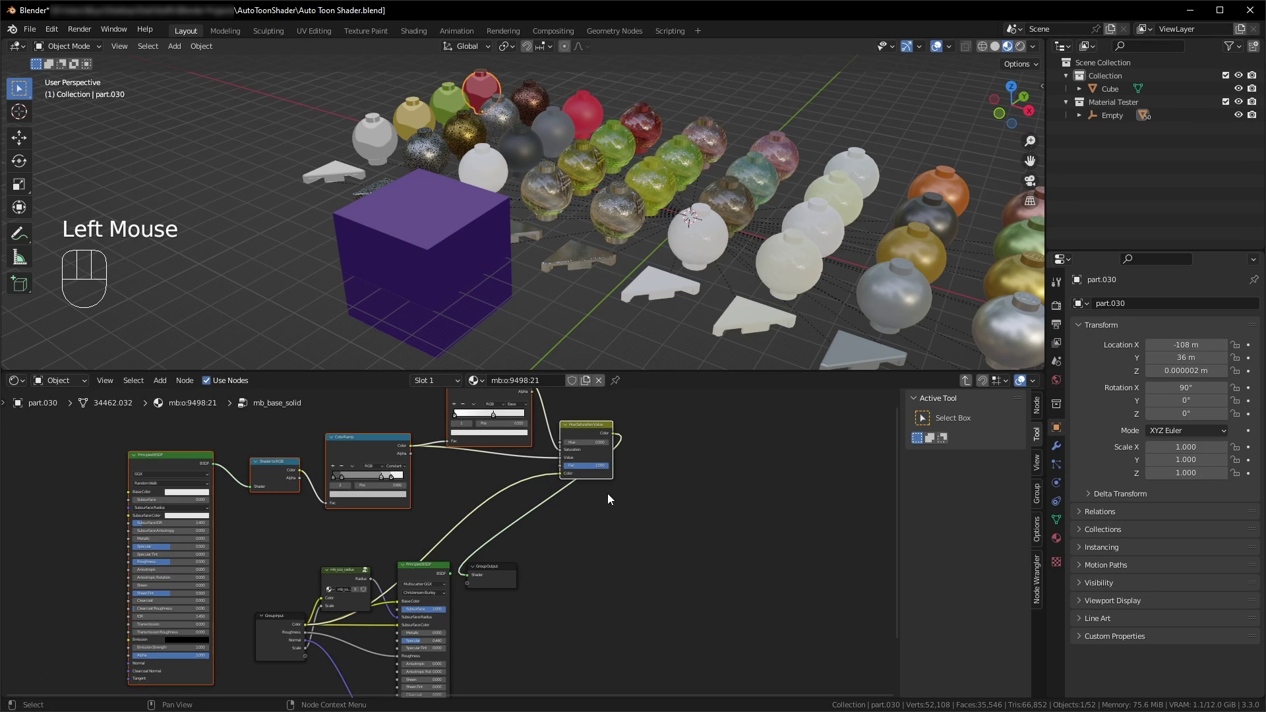
key("ctrl+g")
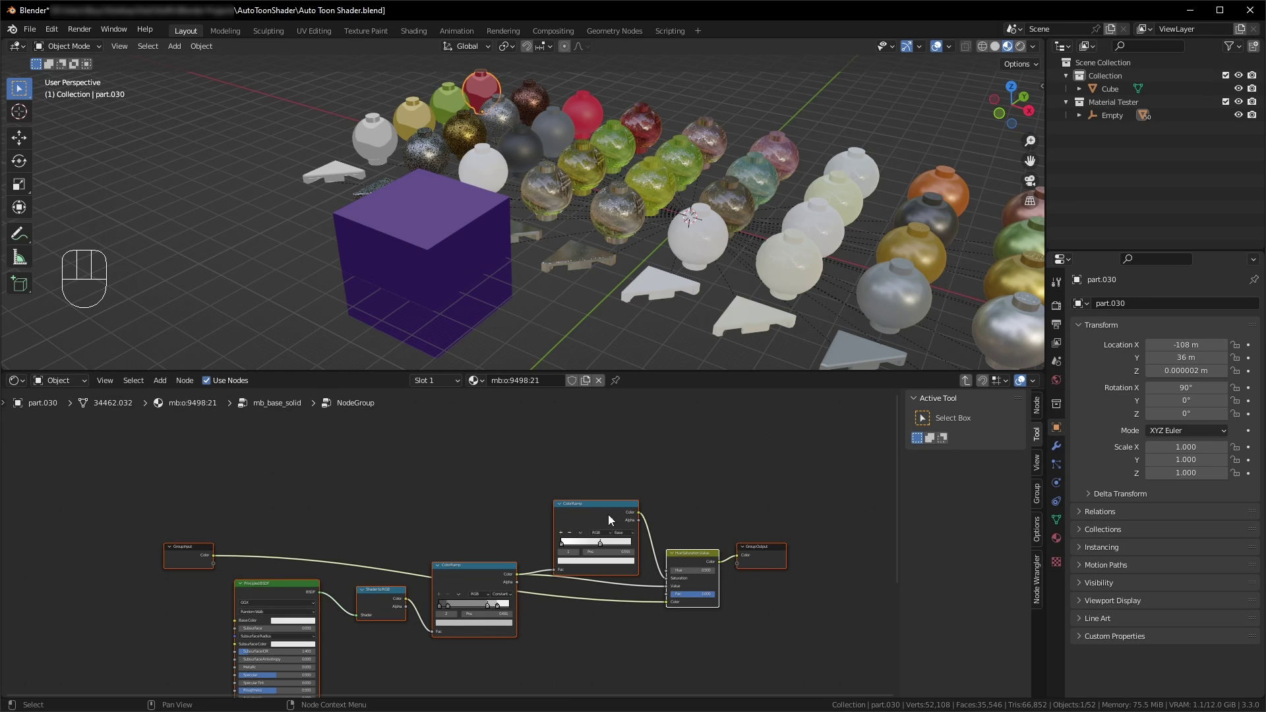
key("Tab")
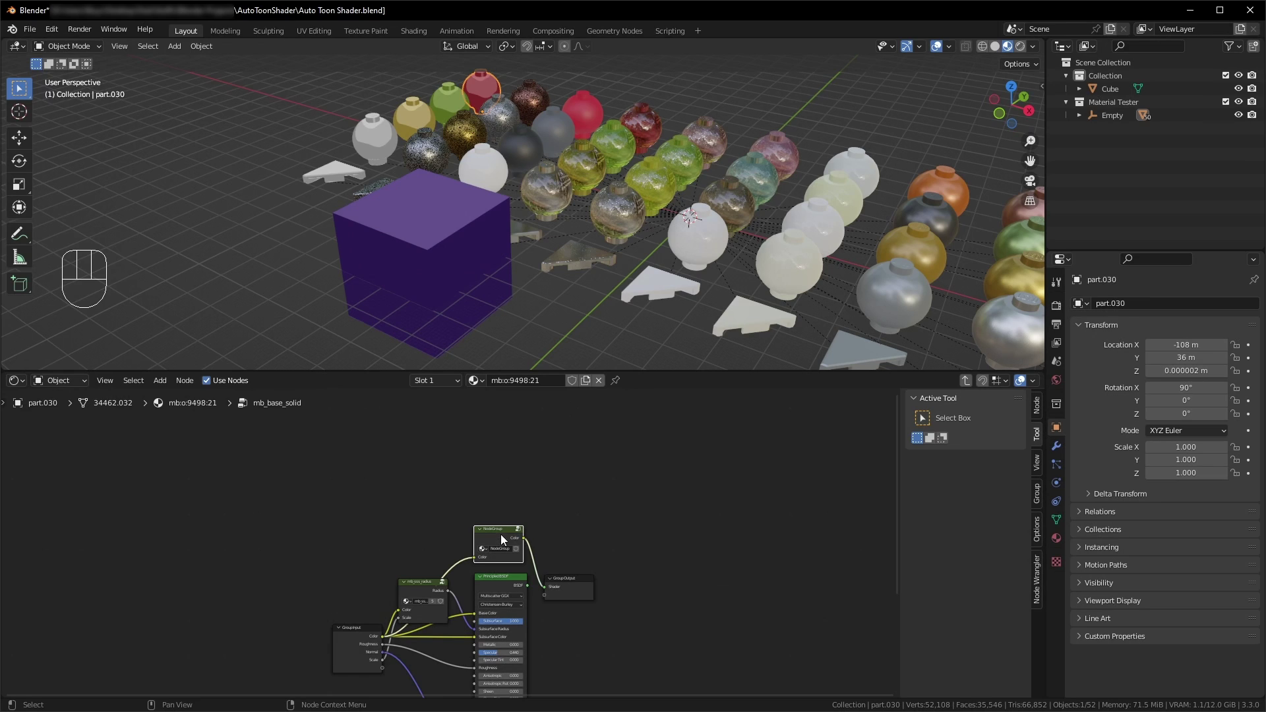
Step: Copy the toon node group into the rubber red ball's mb_base_rubber group and wire it between Group Input Color and Group Output Shader
key("ctrl+c")
triple_click(580, 115)
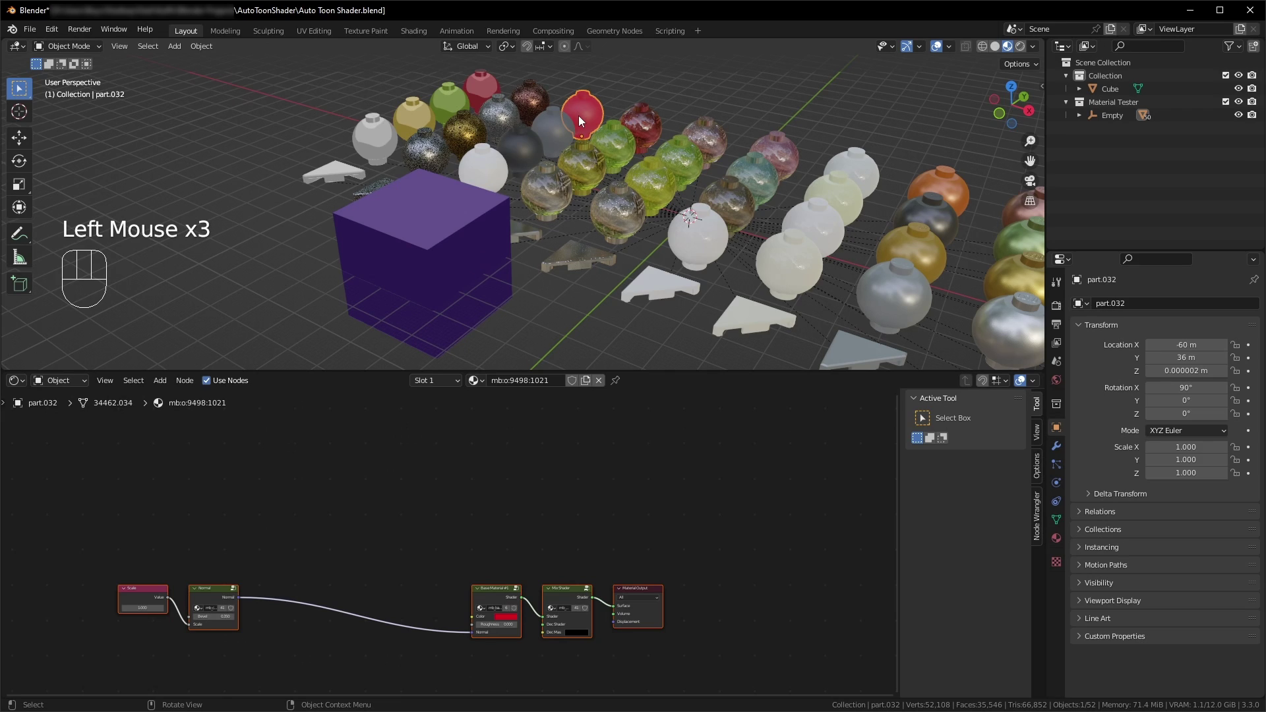
left_click(516, 588)
middle_click_drag(622, 458, 544, 565)
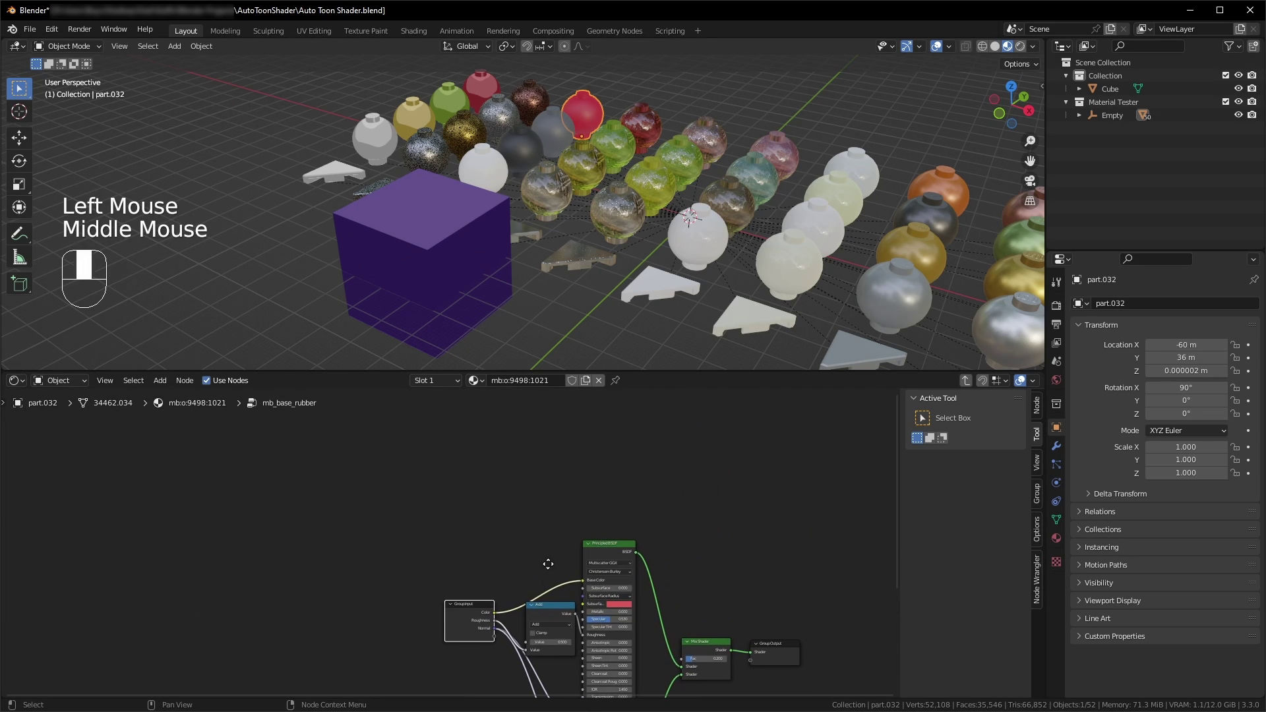
key("ctrl+v")
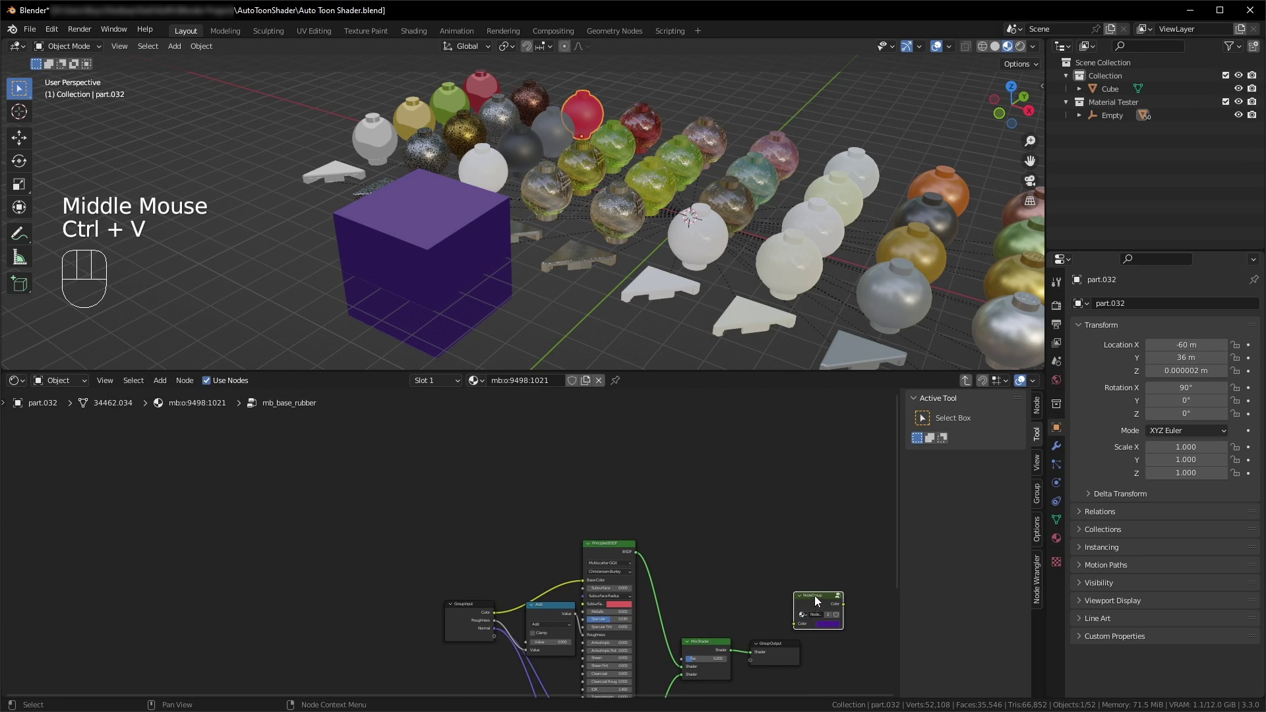
left_click_drag(814, 596, 616, 473)
left_click_drag(495, 613, 749, 652)
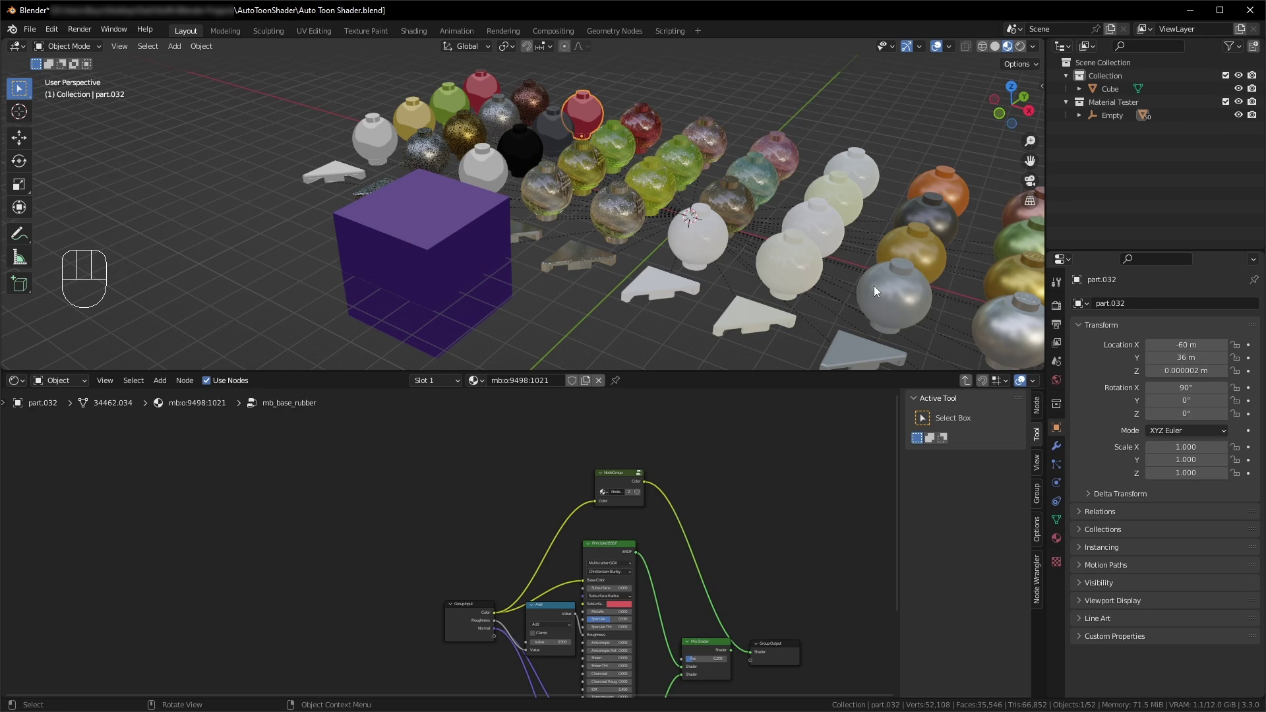
Step: Paste the toon node group into the metal ball's mb_base_metal group and wire it from Group Input Color to Group Output Shader
left_click(997, 315)
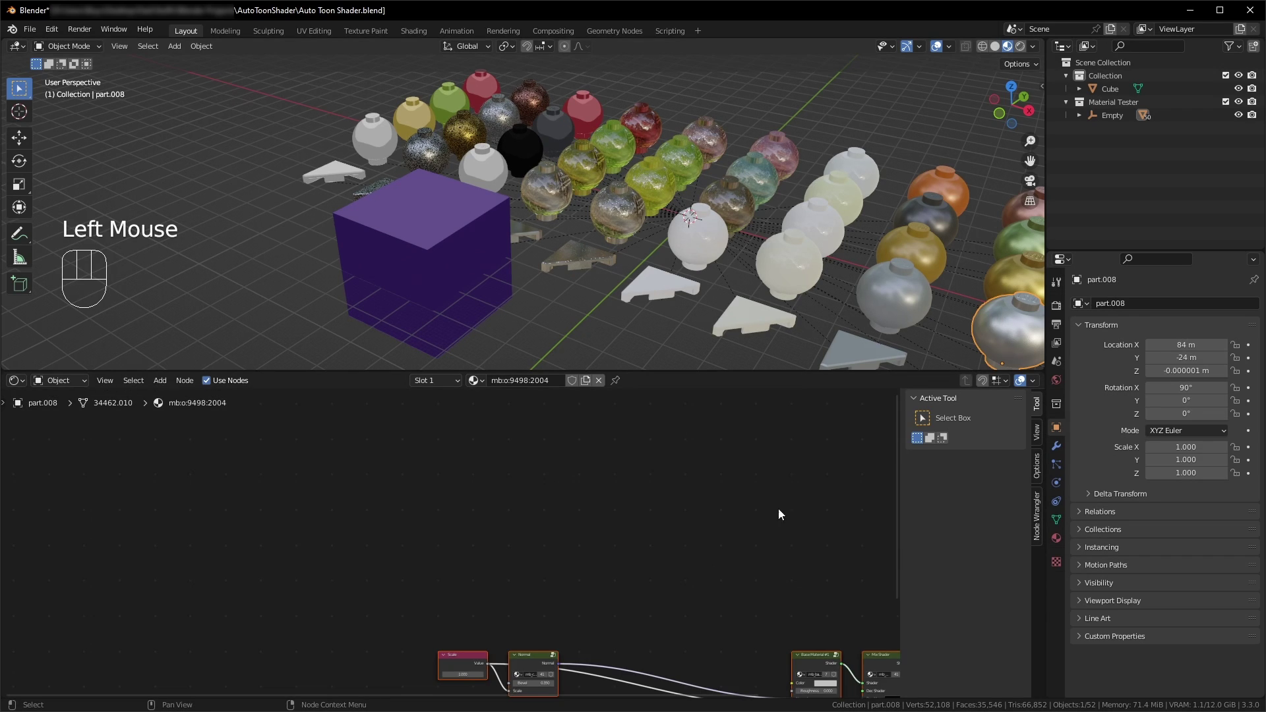
middle_click_drag(778, 512, 551, 449)
left_click(643, 555)
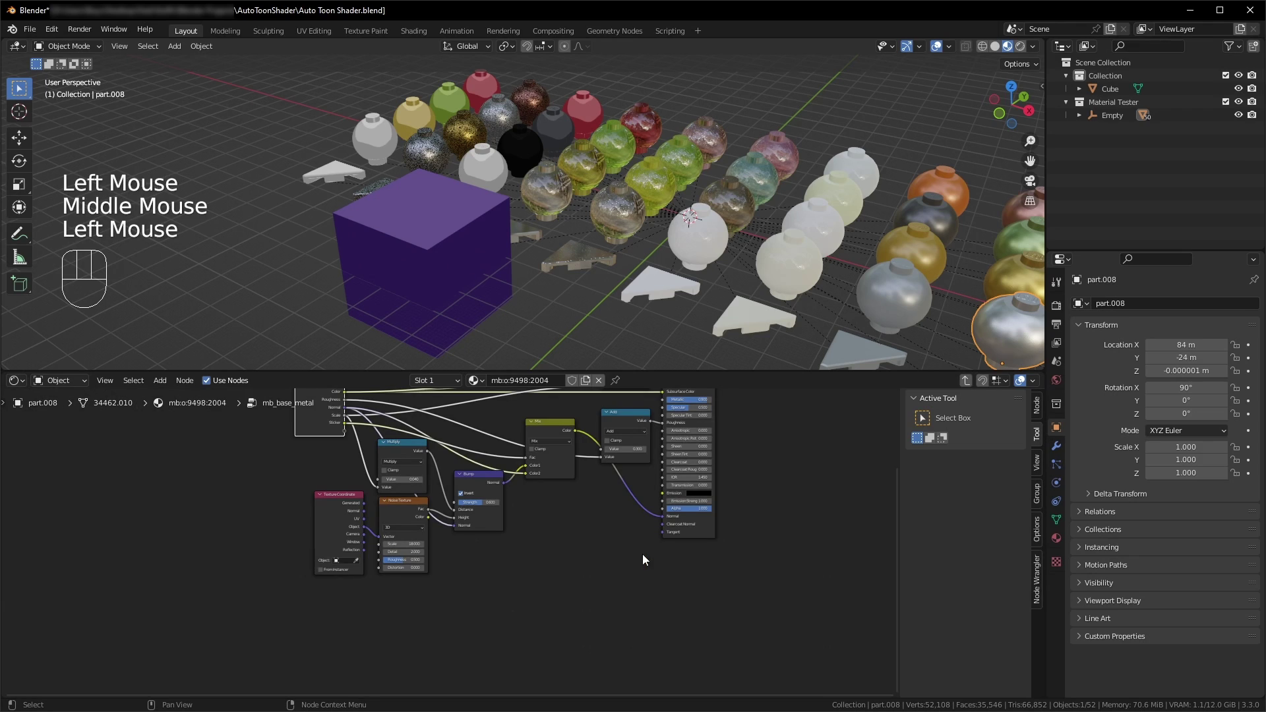
middle_click_drag(643, 555, 631, 615)
key("ctrl+v")
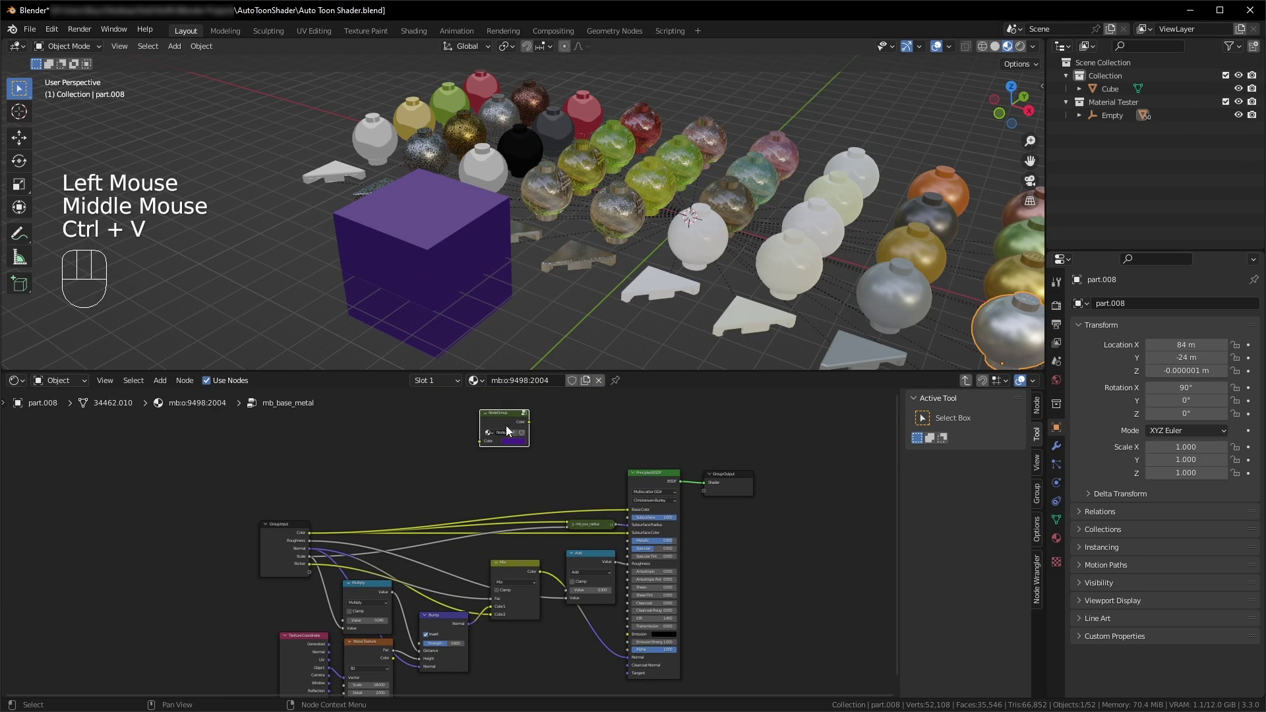
left_click_drag(310, 533, 703, 483)
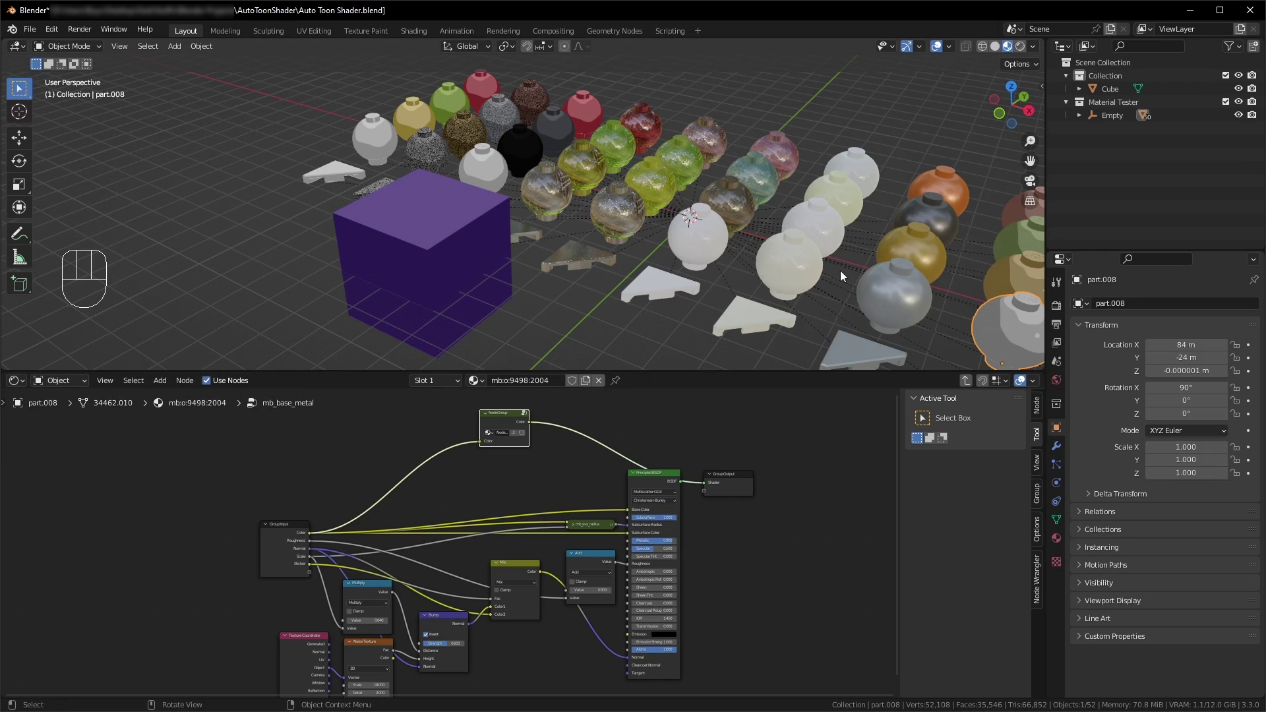
Step: Paste the toon node group into the pearlescent ball's mb_base_pearlescent group and wire it from Group Input Color to Group Output Shader
left_click(896, 295)
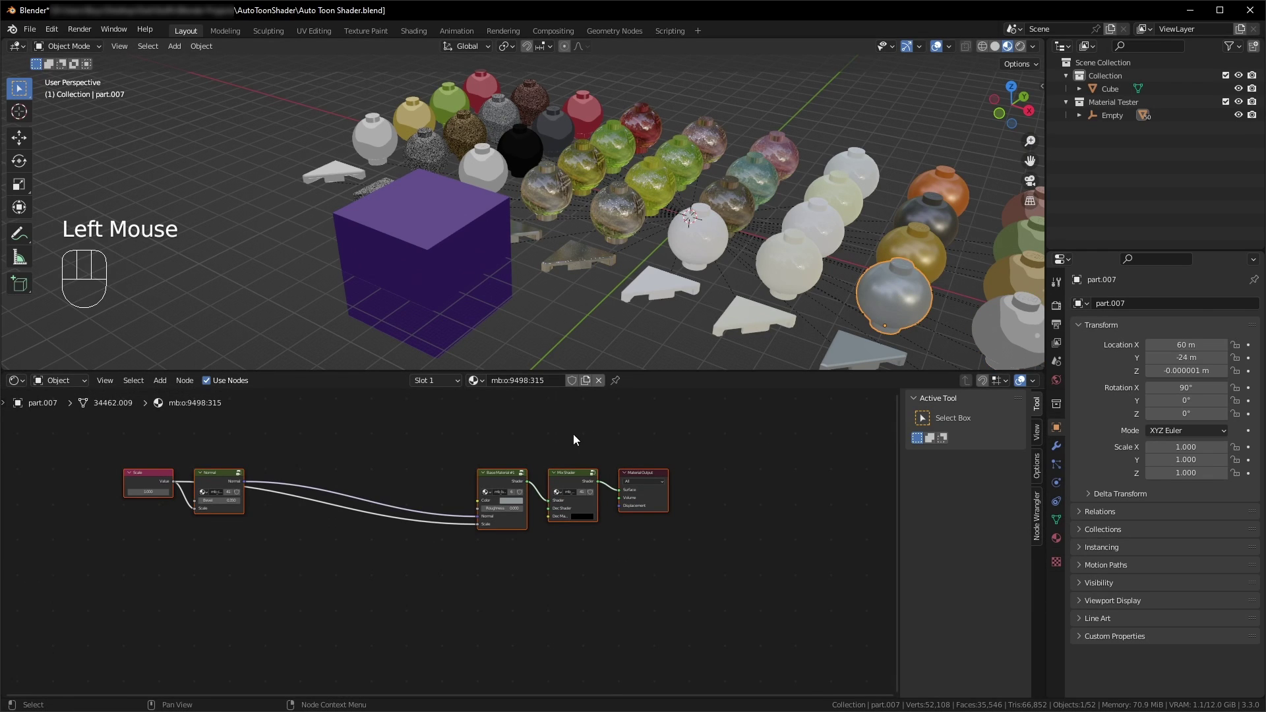
double_click(521, 472)
middle_click_drag(522, 470, 636, 508)
key("ctrl+v")
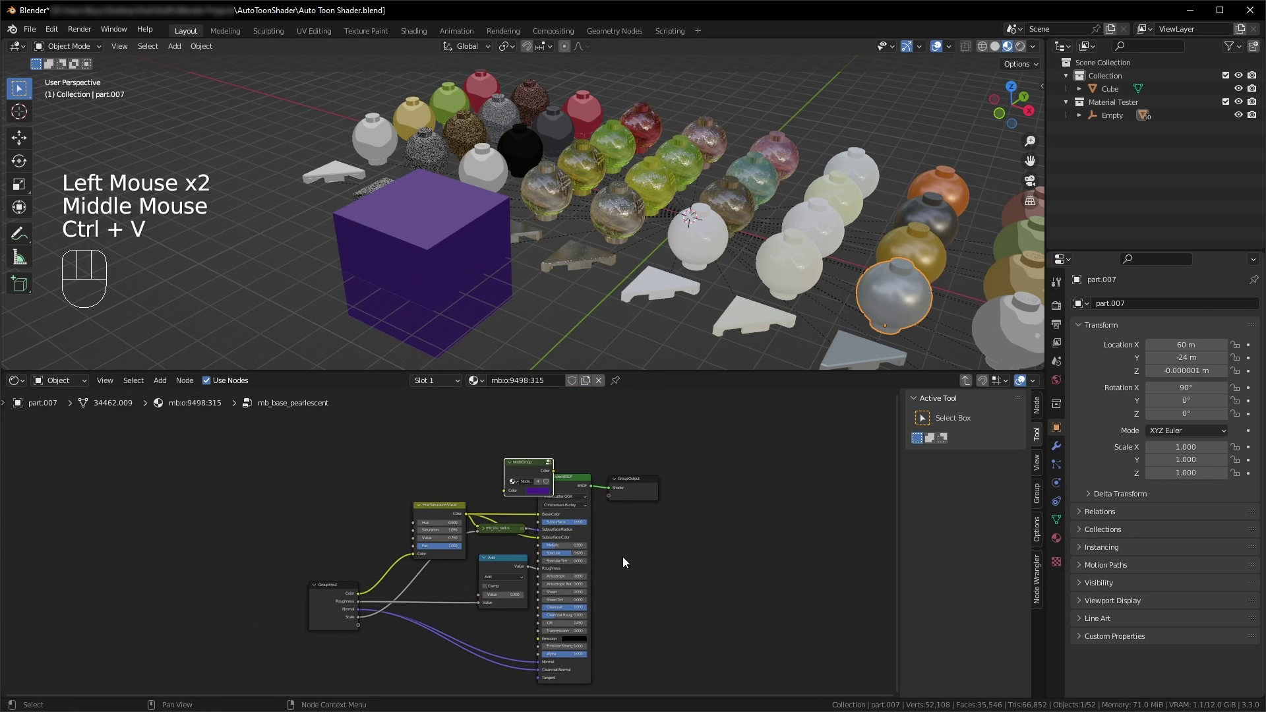
left_click_drag(538, 473, 555, 450)
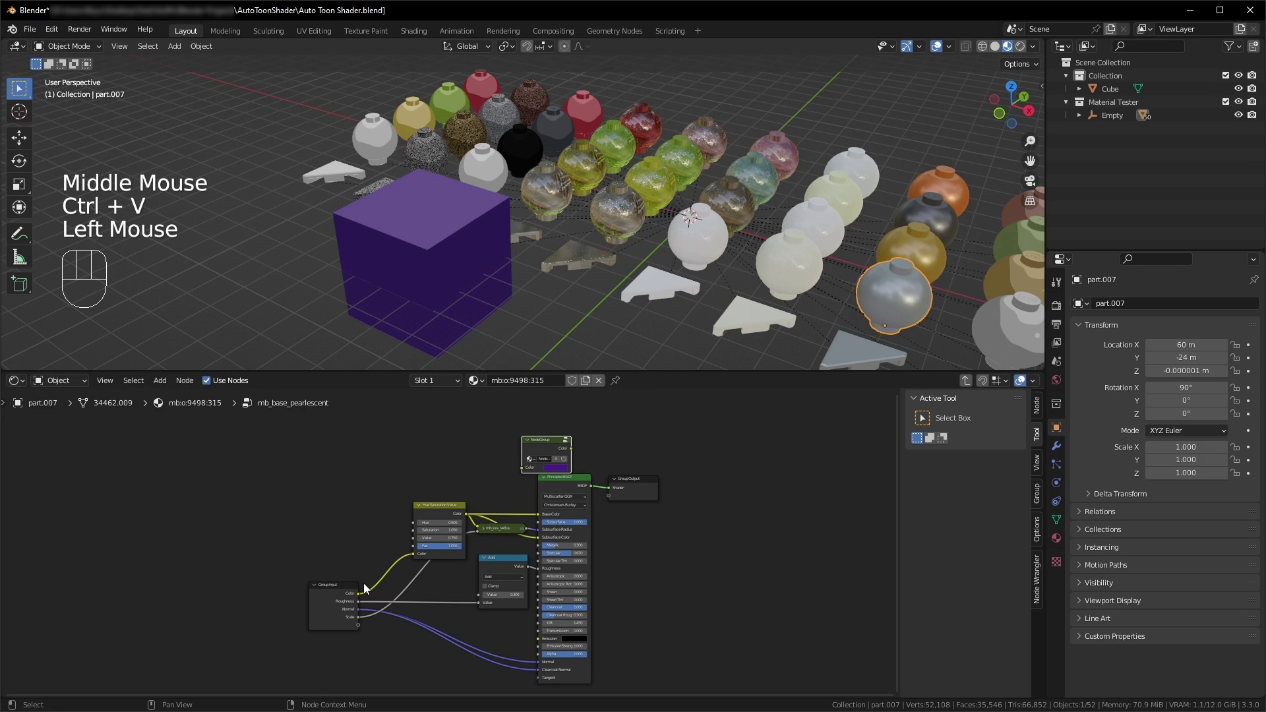
left_click_drag(358, 593, 620, 488)
Step: Paste the toon node group into the chrome ball's mb_base_chrome group and wire it from Group Input Color to Group Output Shader
middle_click_drag(858, 314, 731, 306, "shift")
left_click(969, 323)
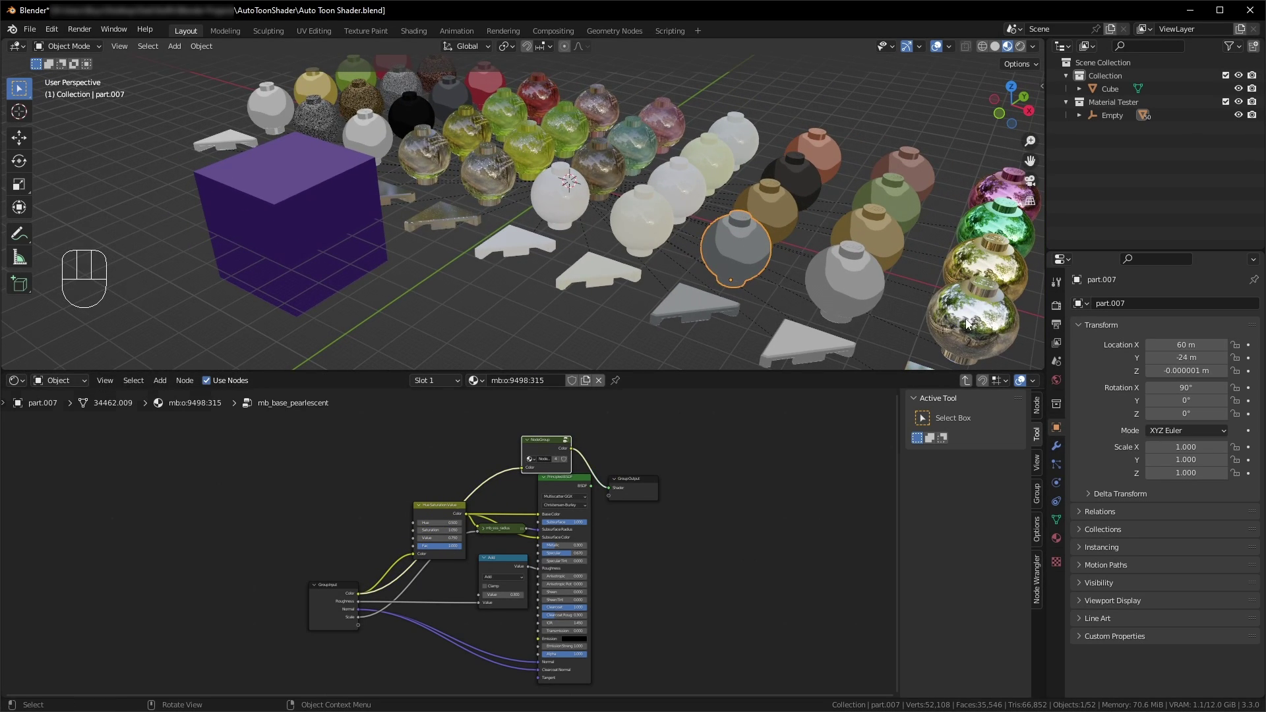
left_click(545, 522)
middle_click_drag(500, 396, 477, 509)
key("ctrl+v")
left_click(478, 510)
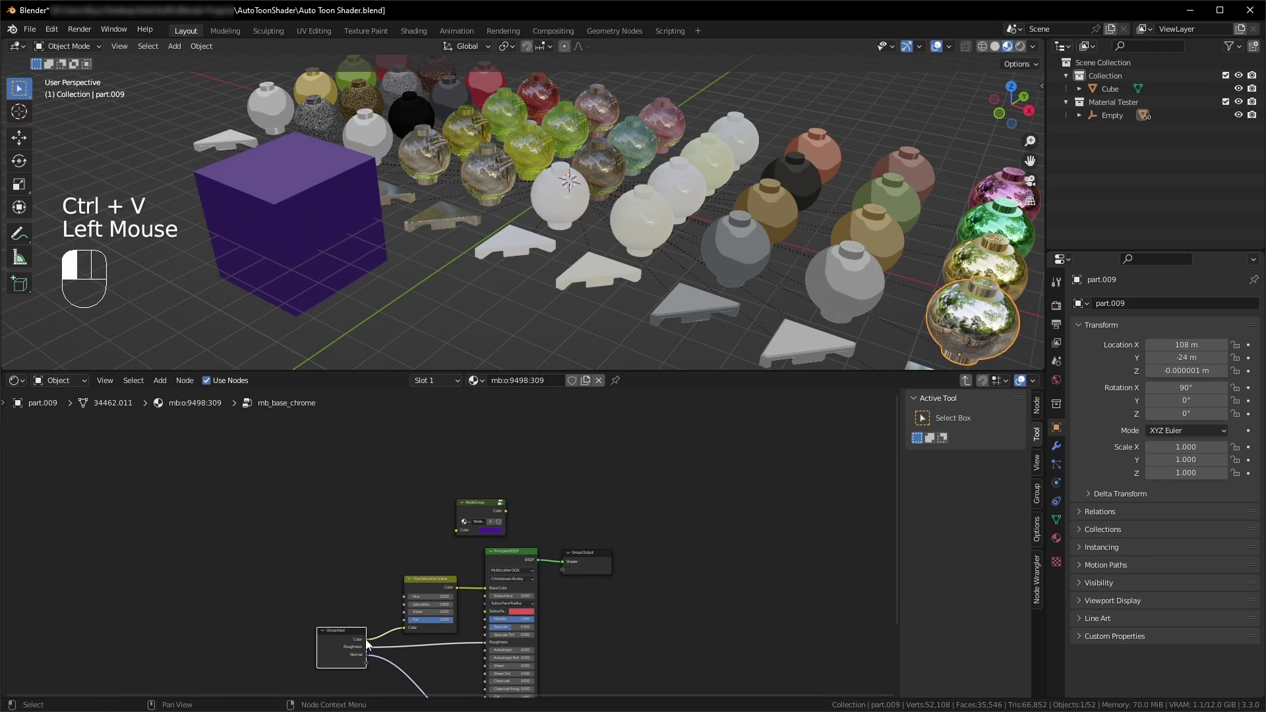
left_click_drag(367, 639, 457, 530)
Step: Make the toon node group in mb_base_chrome a single-user copy and open it at its Principled BSDF settings
scroll(489, 540, "up", 7)
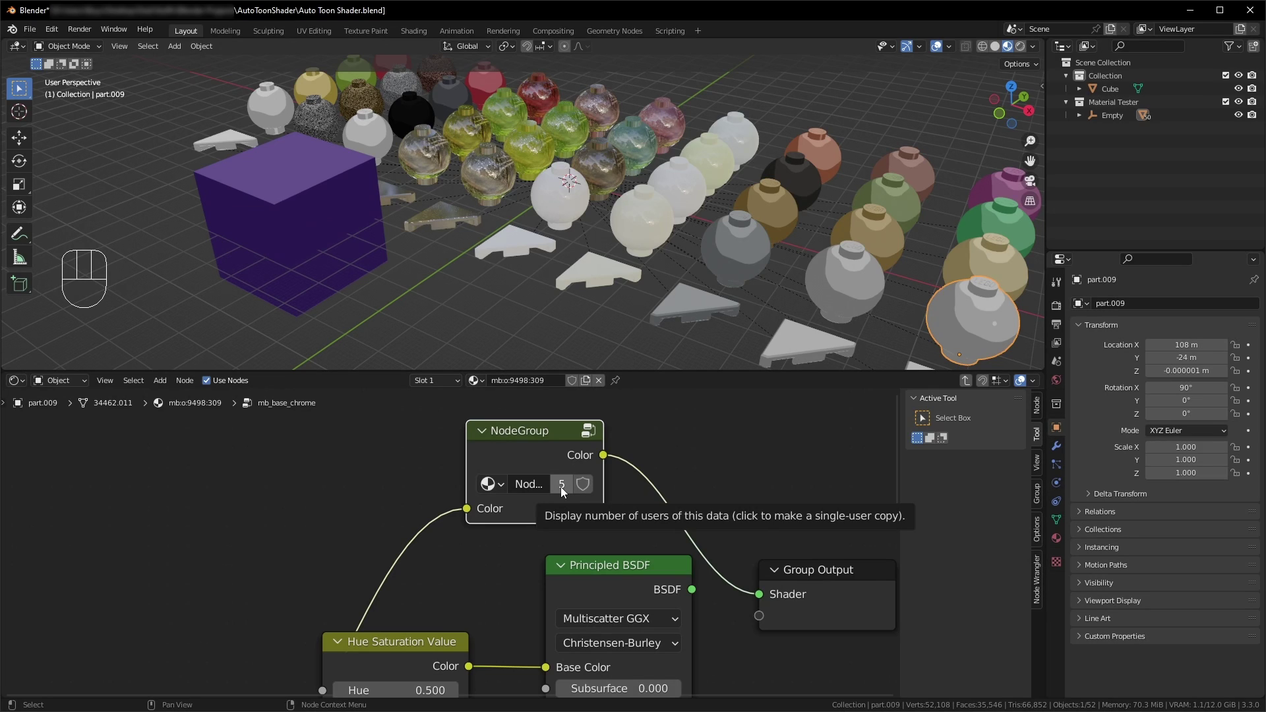
left_click(561, 487)
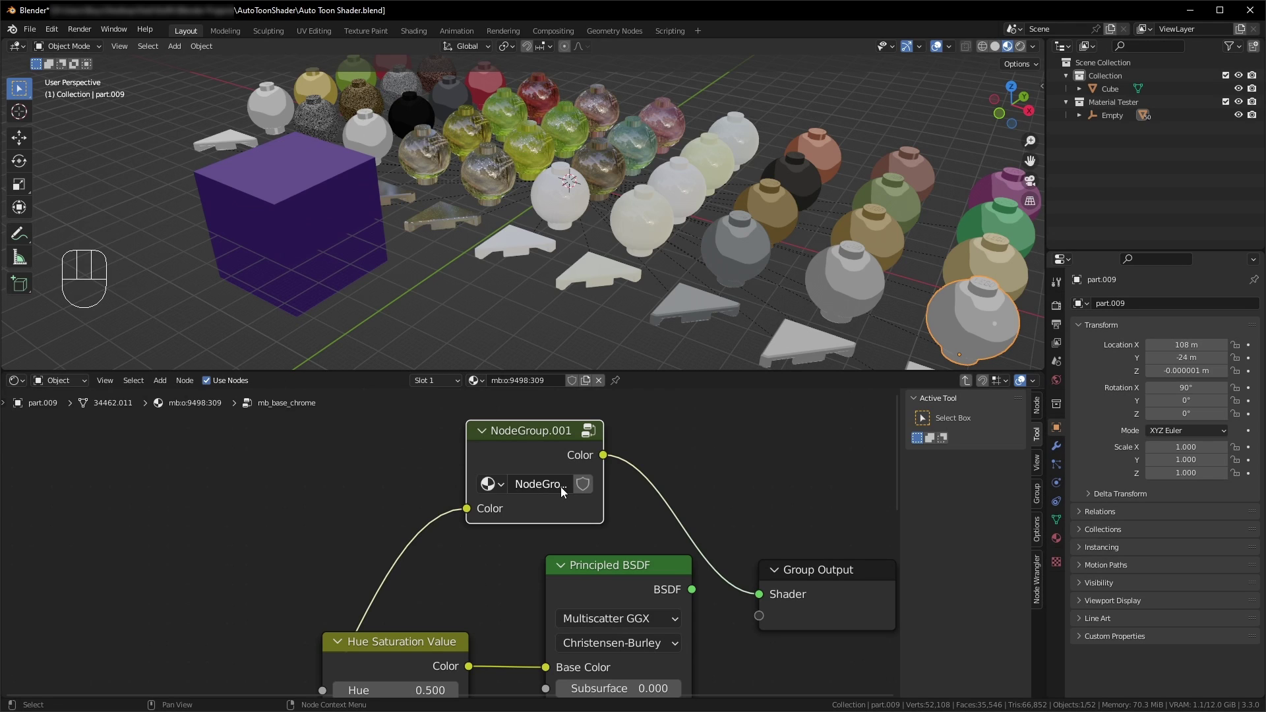
left_click(593, 436)
middle_click_drag(682, 571, 80, 624)
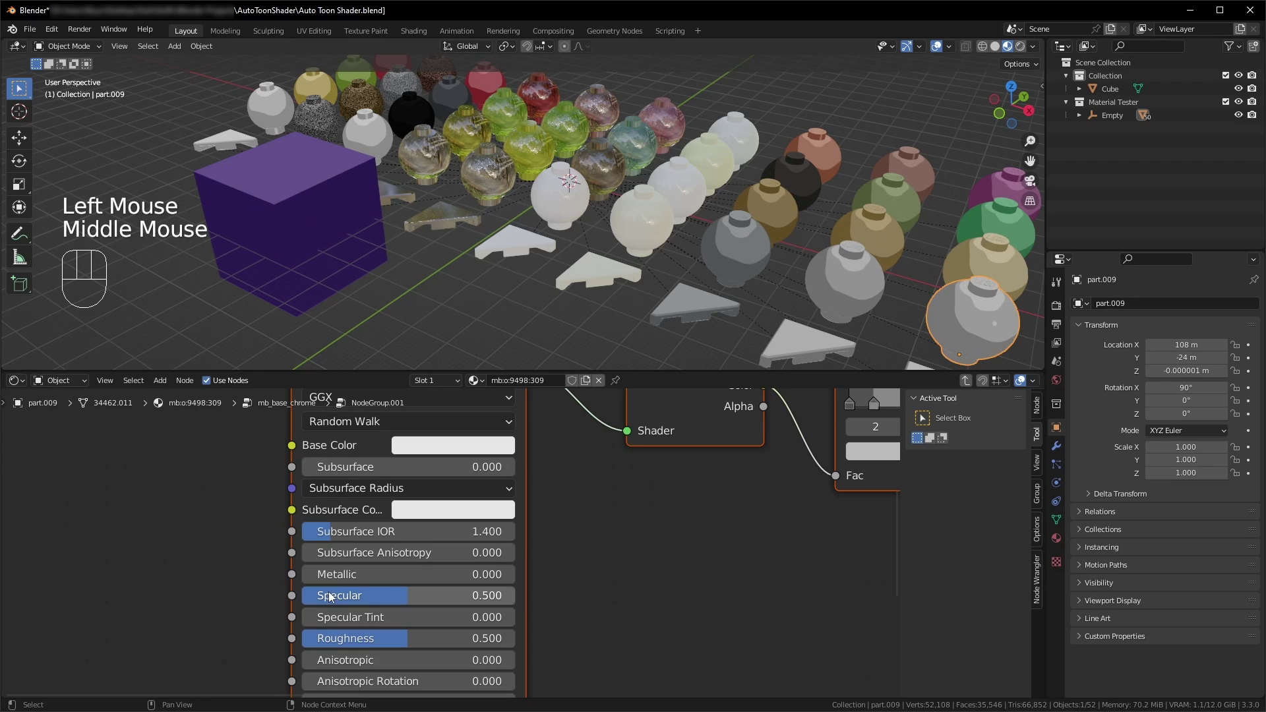
Step: Set Metallic to about 0.773 on the Principled BSDF in the chrome toon node group and save the file
mouse_move(349, 574)
left_mouse_down()
mouse_move(495, 574)
mouse_move(455, 575)
left_mouse_up()
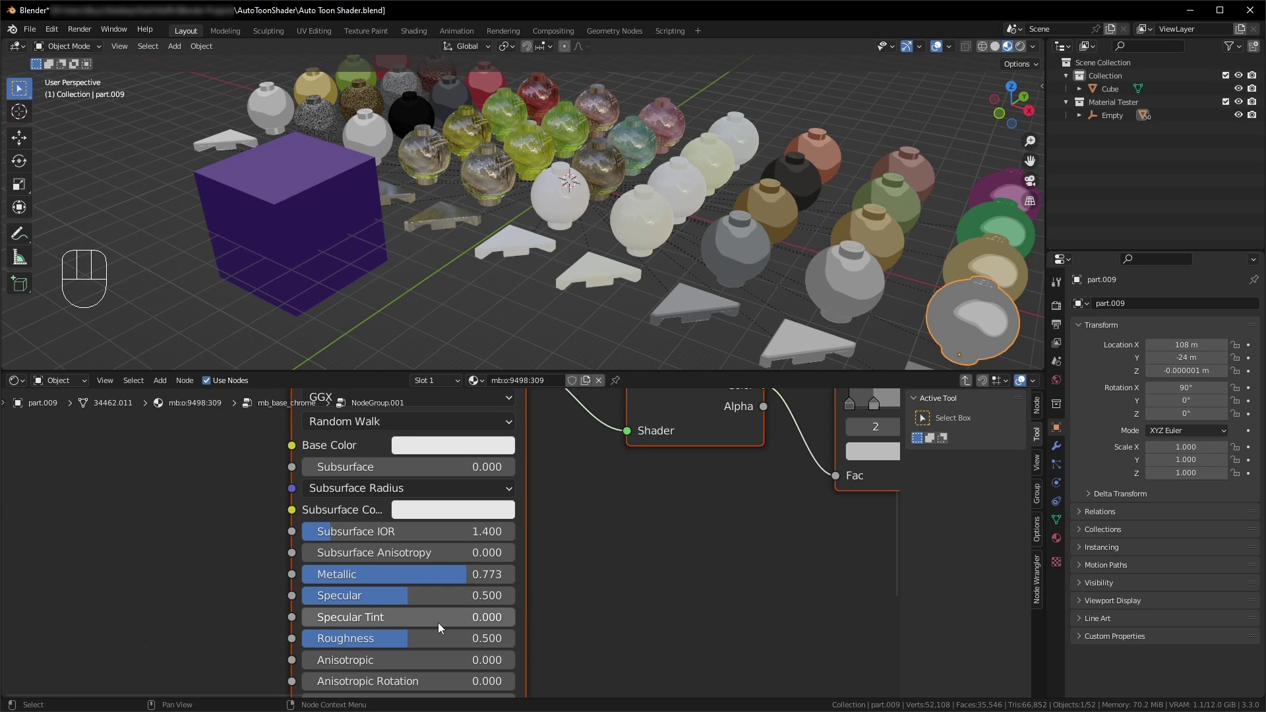
key("ctrl+s")
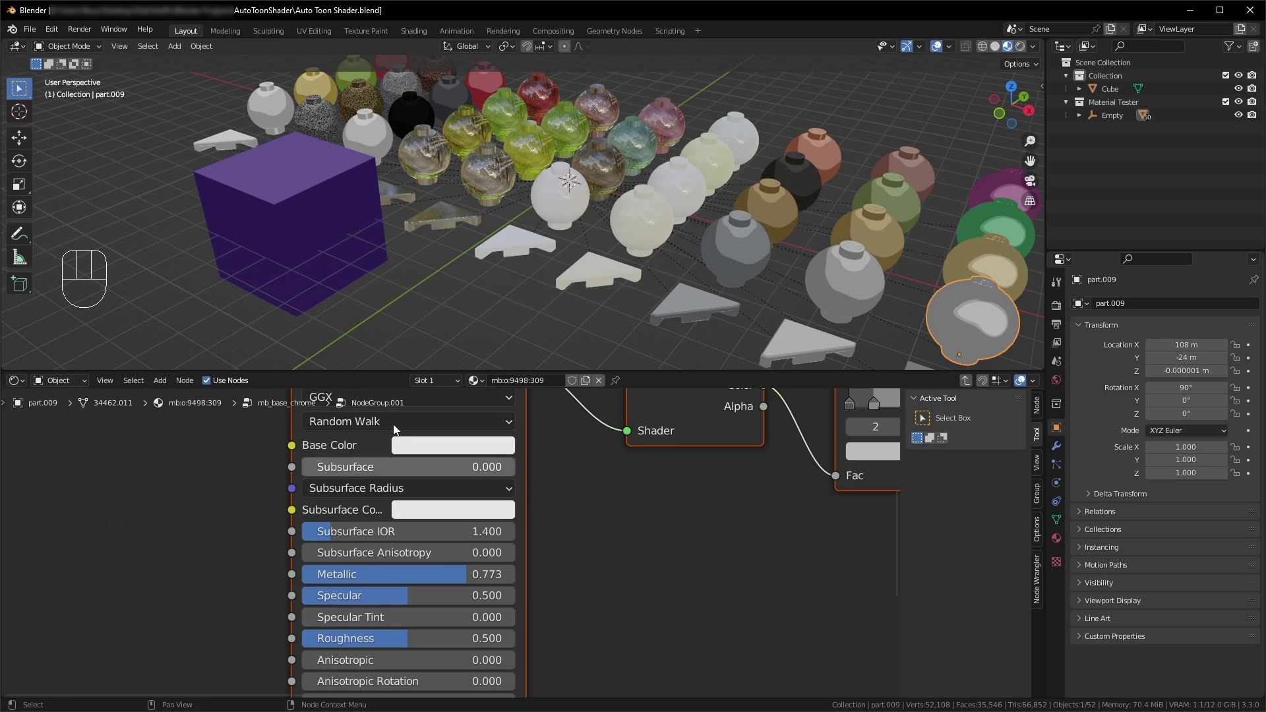
Step: Assign the Toon Trans Blue material to the cube
left_click(300, 236)
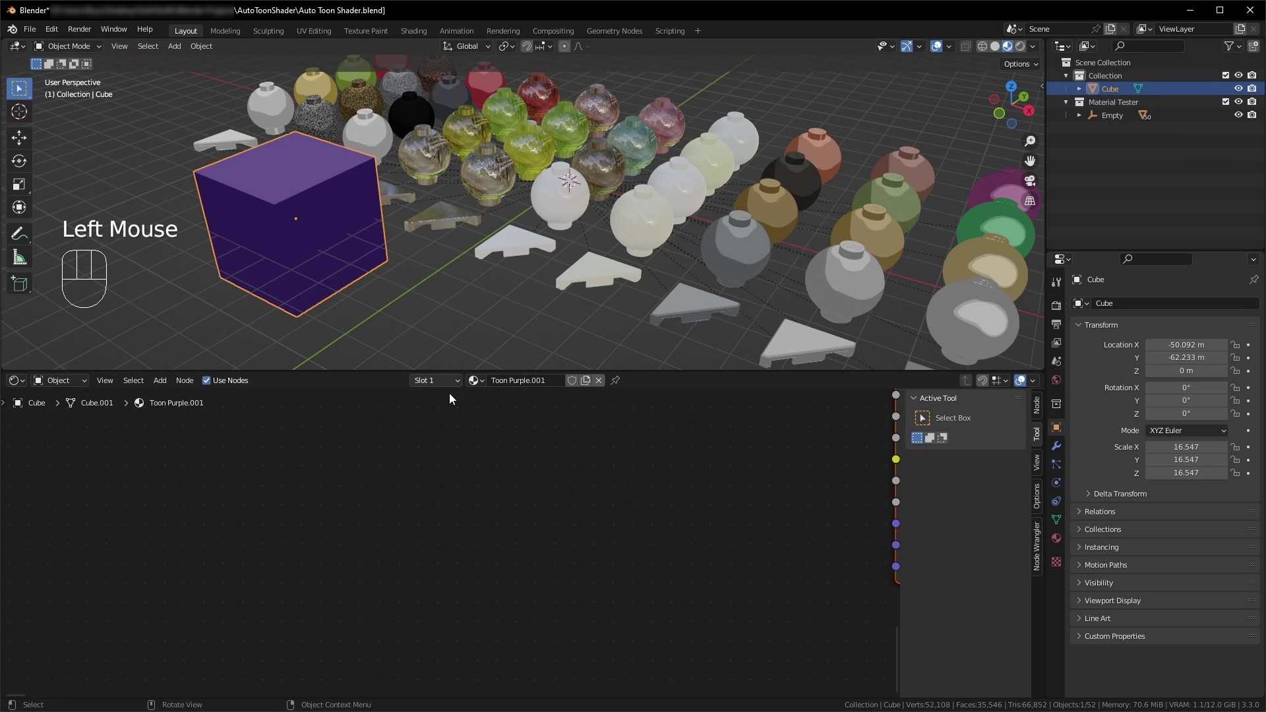
left_click(475, 380)
left_click(497, 513)
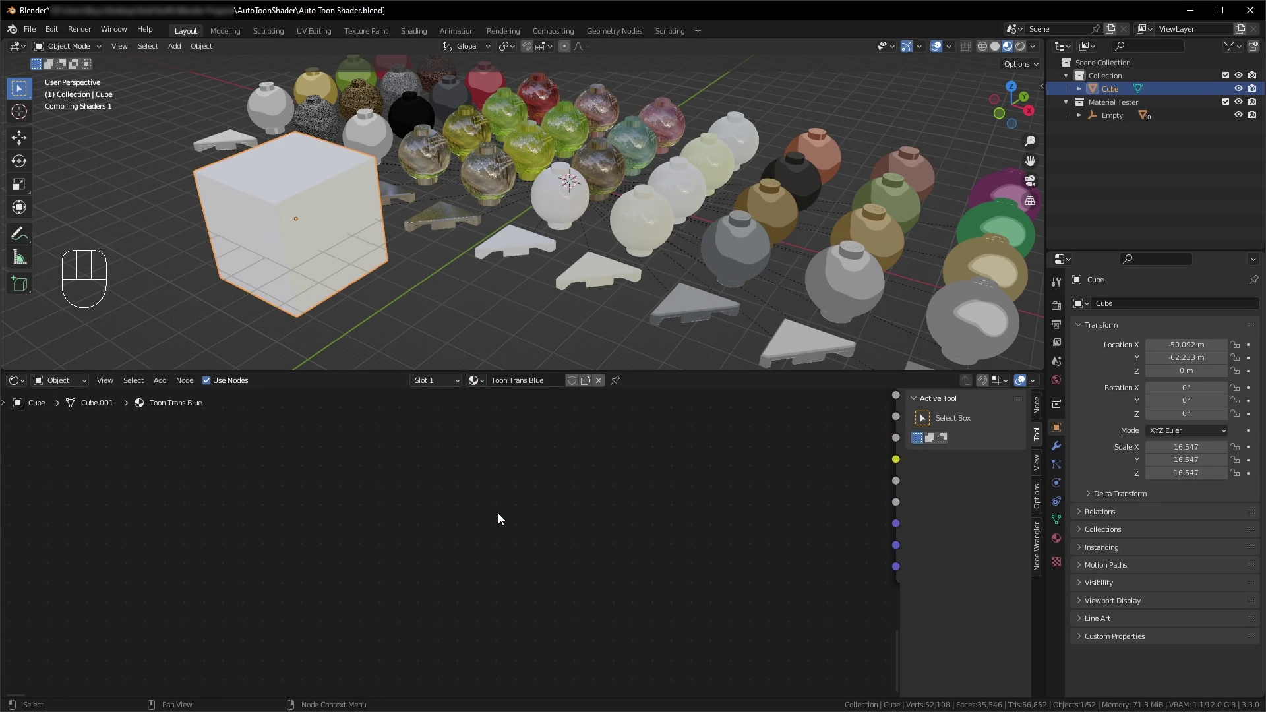
middle_click_drag(413, 307, 398, 345, "shift")
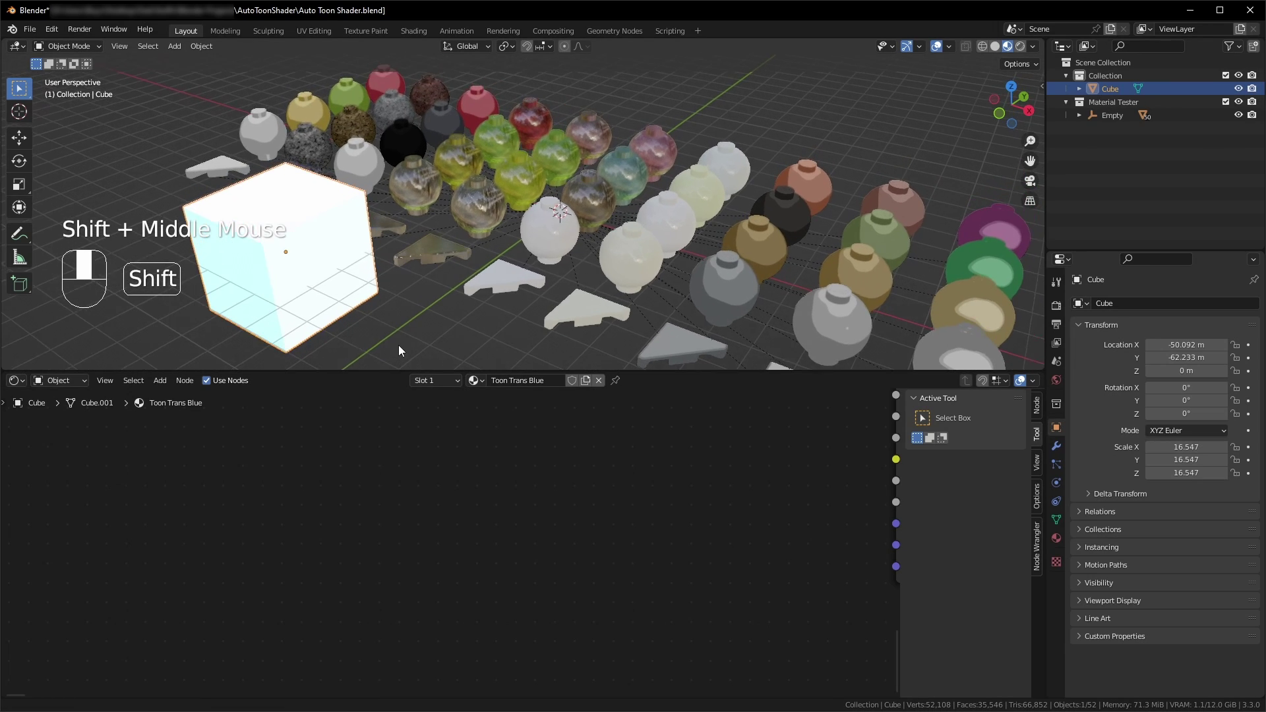
Step: Paste the Toon Trans Blue nodes into the clear transparent ball's mb_base_transparent group, above the existing nodes
left_click(426, 203)
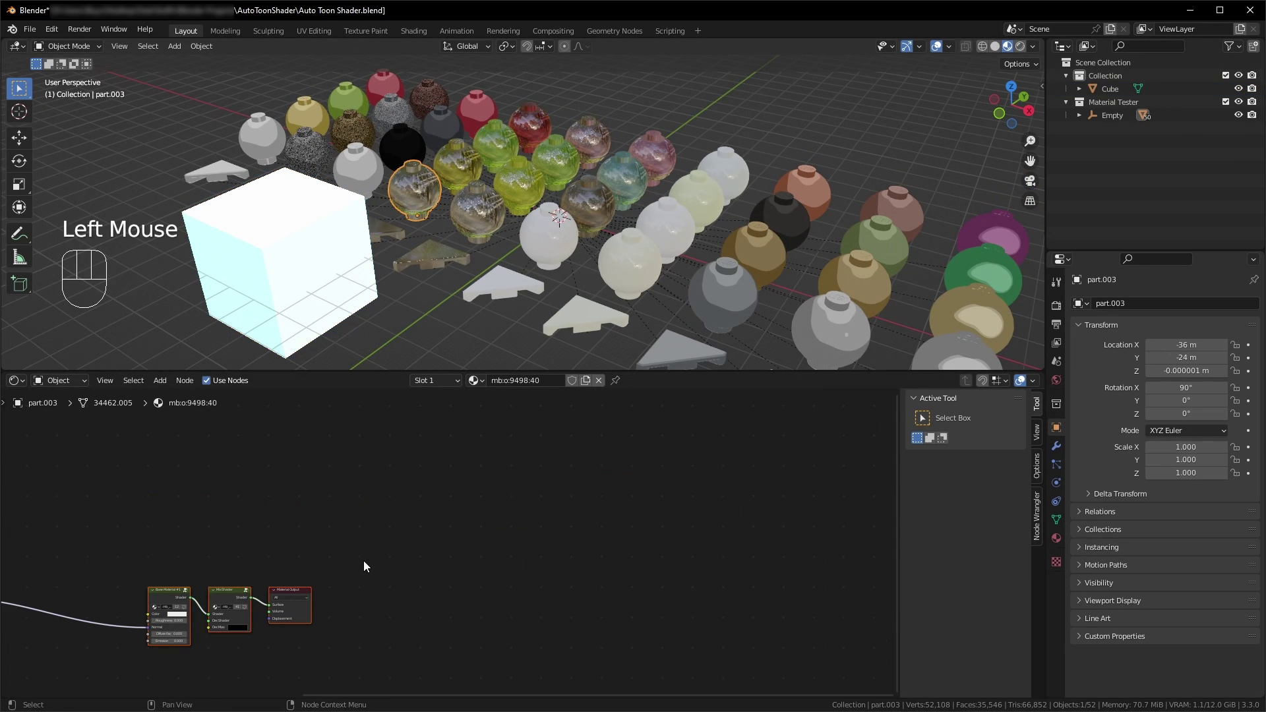
middle_click_drag(363, 560, 612, 497)
left_click(438, 521)
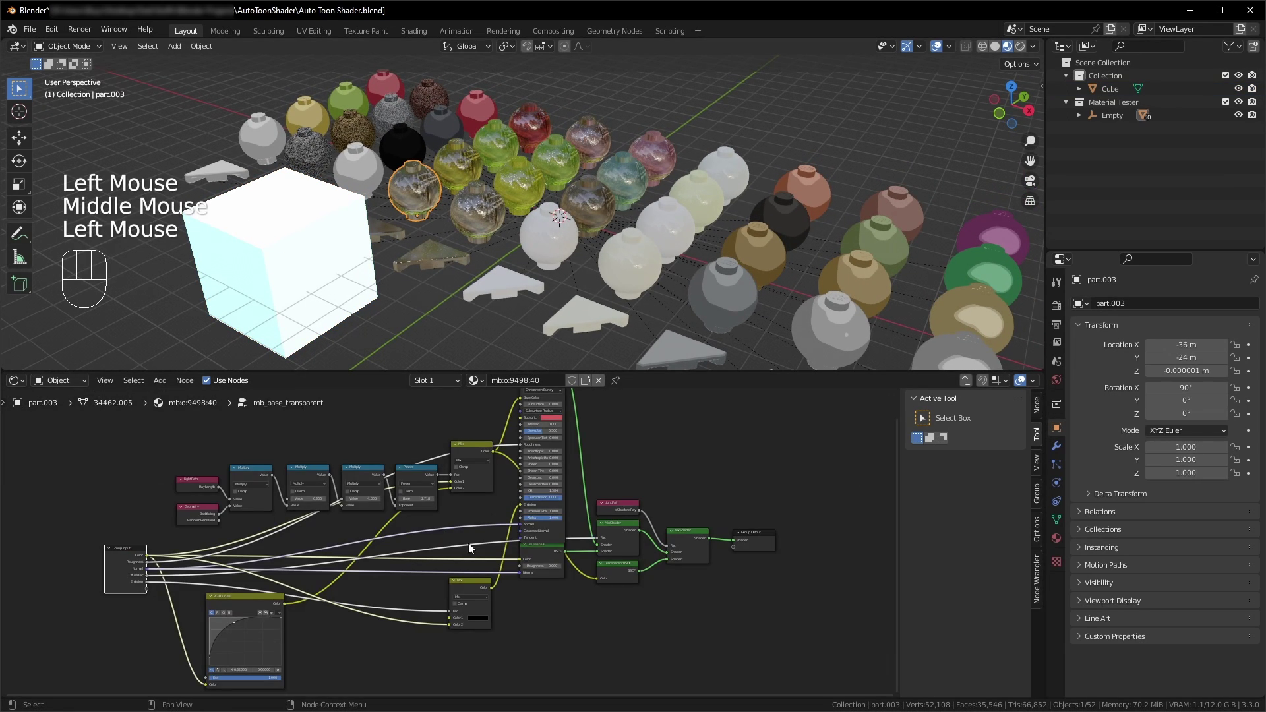
middle_click_drag(468, 544, 444, 669)
key("ctrl+v")
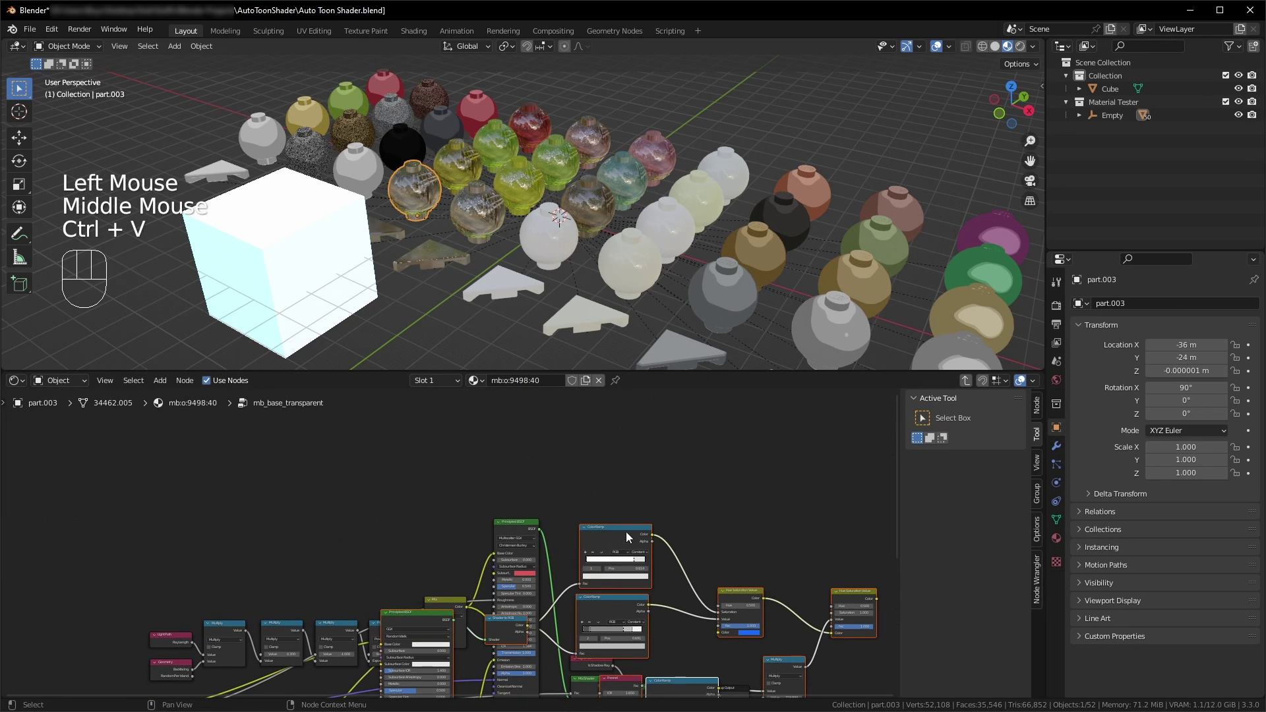
left_click_drag(627, 531, 542, 465)
middle_click_drag(542, 465, 506, 600)
scroll(506, 600, "down", 2)
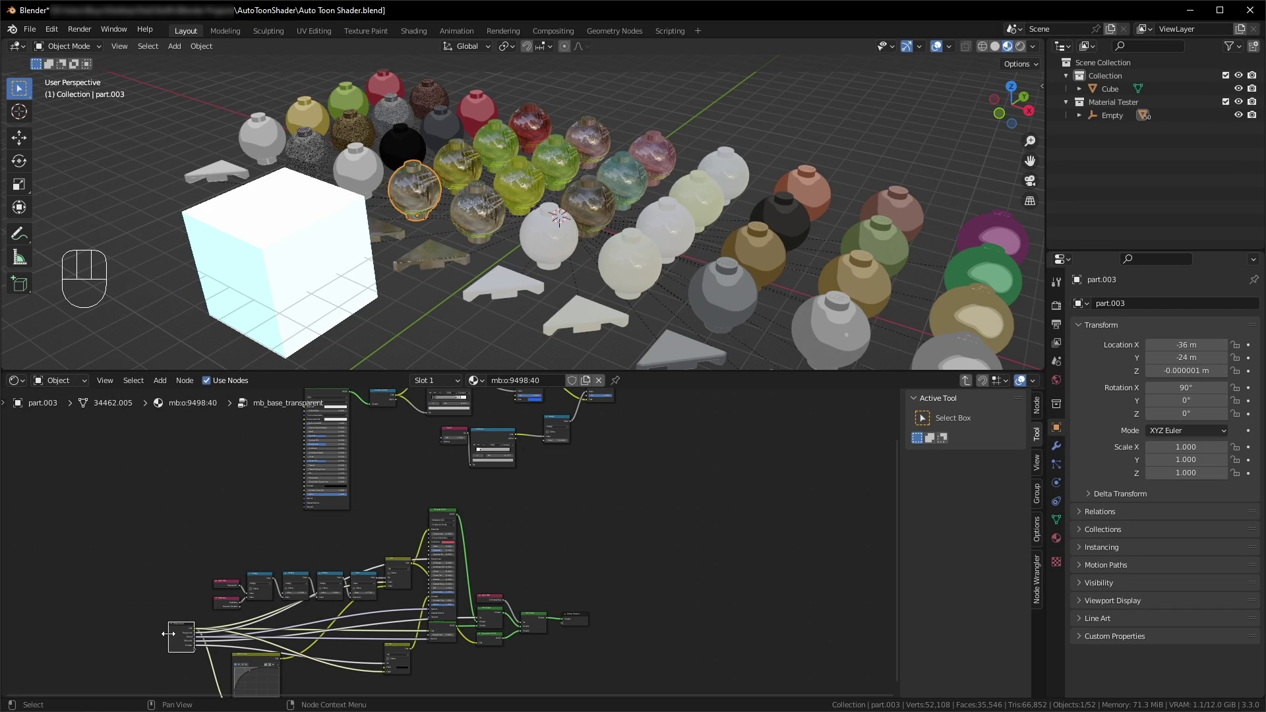
Step: Duplicate the Group Input node beside the pasted toon nodes and connect its Color to the first Hue Saturation Value node's Color
key("shift+d")
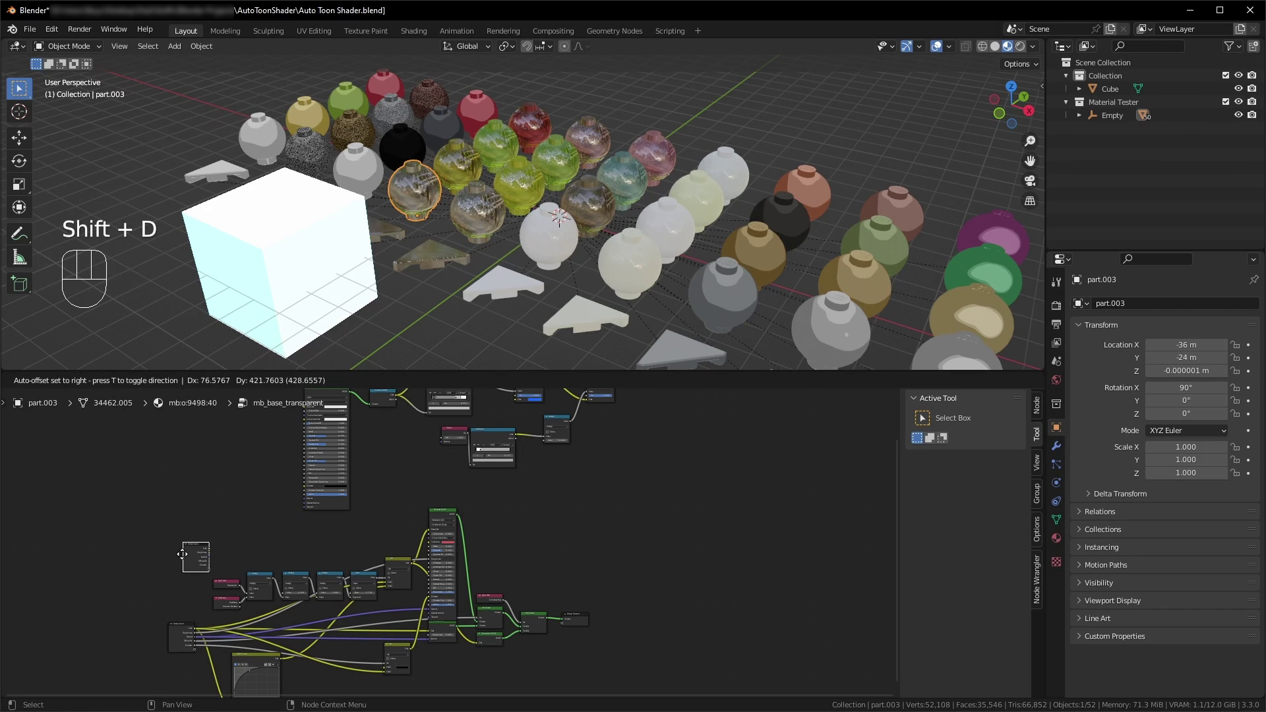
left_click(404, 441)
middle_click_drag(426, 480, 434, 540)
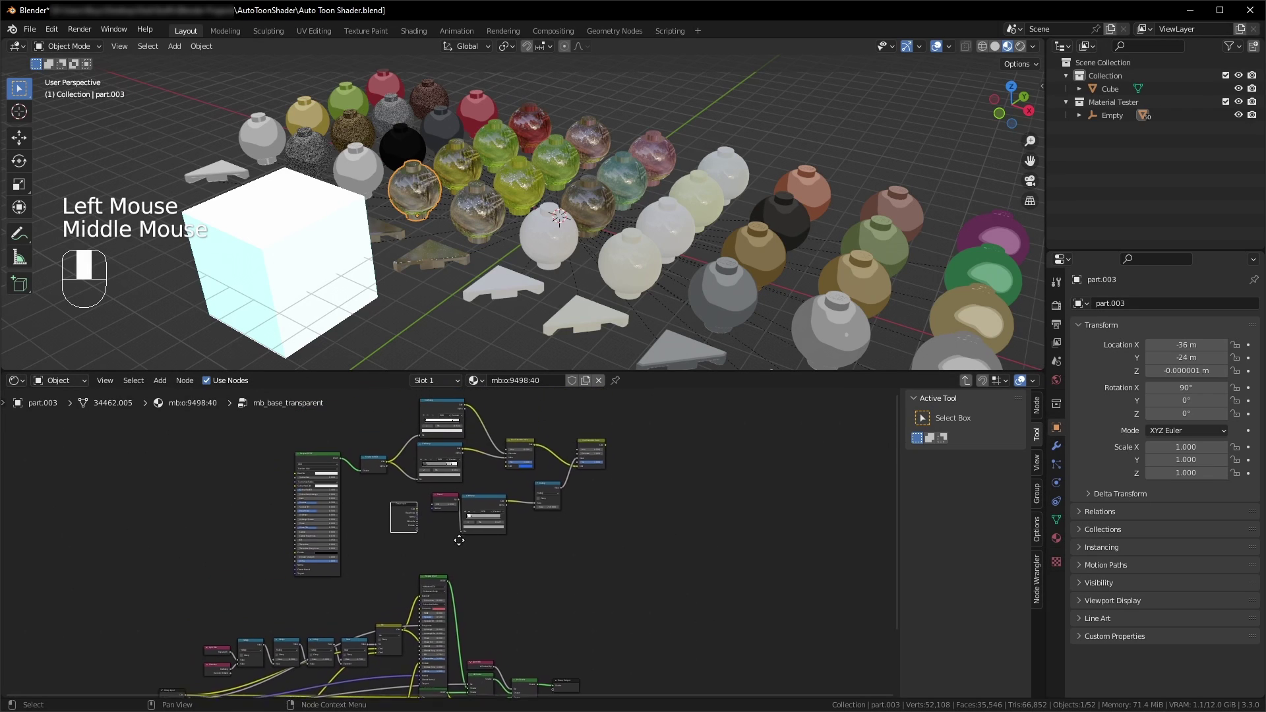
scroll(434, 539, "up", 4)
middle_click_drag(357, 599, 300, 654)
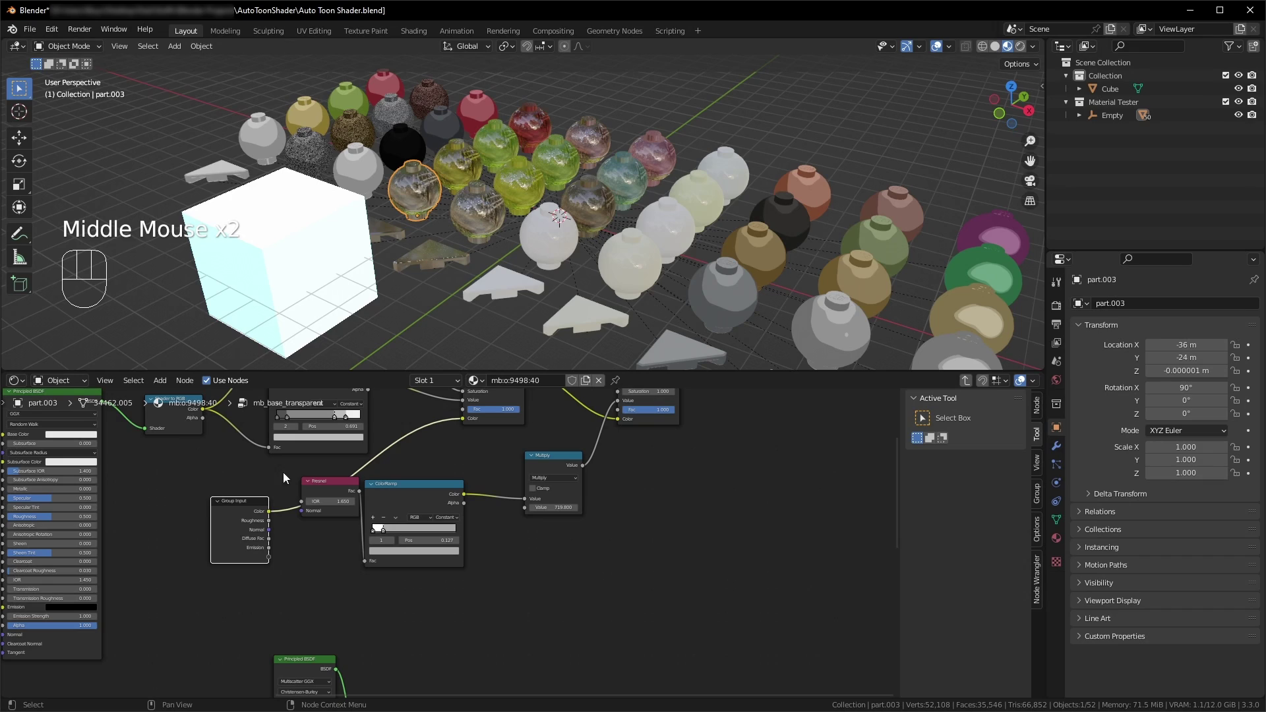
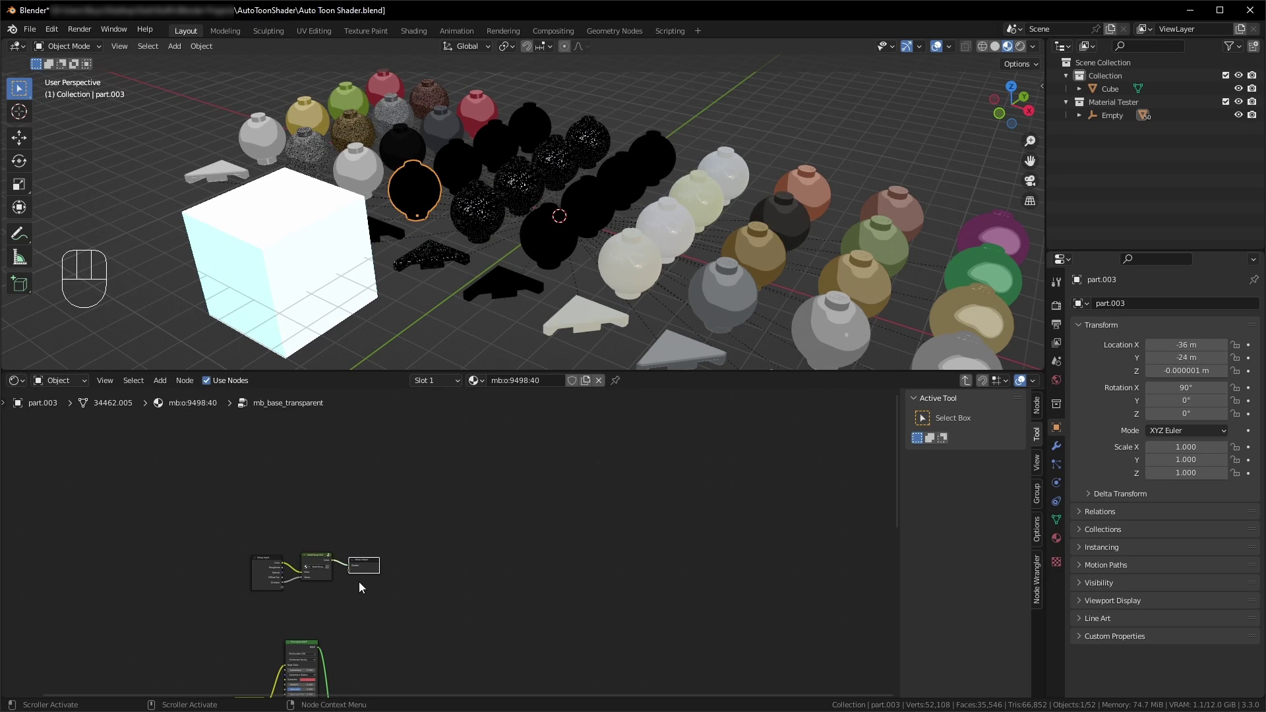
Step: Exit the mb_base_transparent group and try out the Emission value on the ball's Base Material node
middle_click_drag(385, 529, 303, 549)
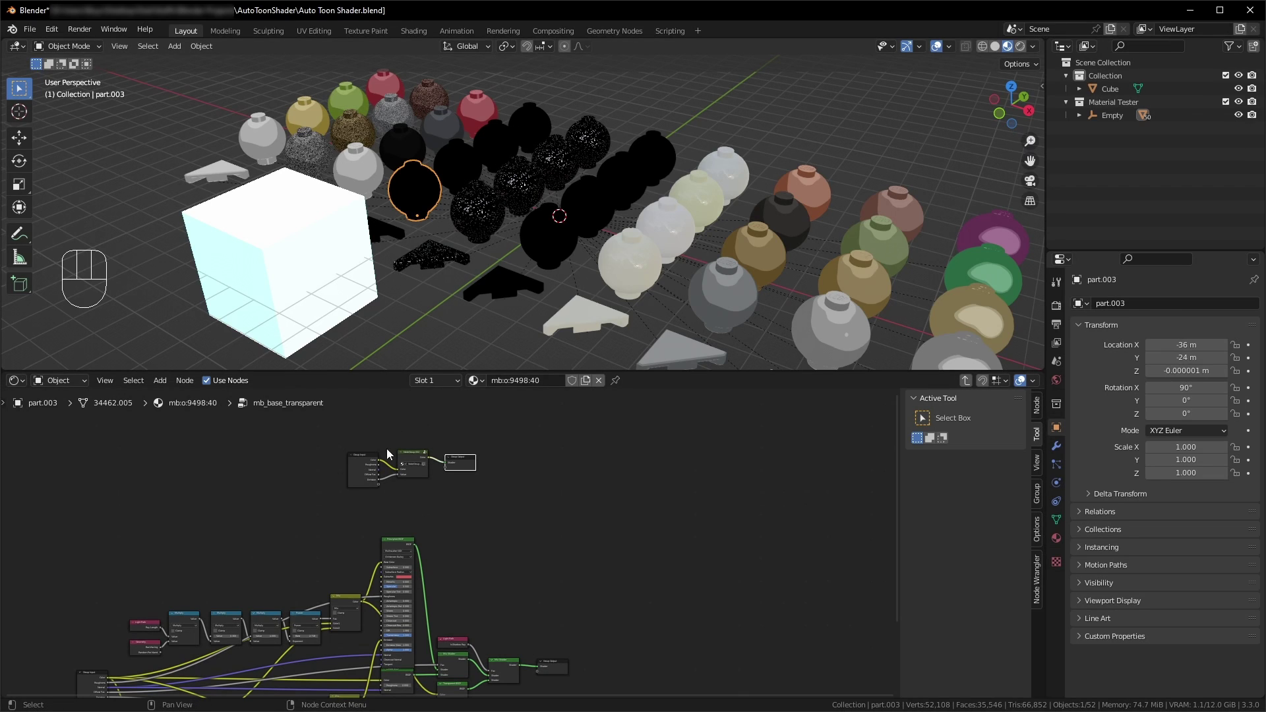
left_click(965, 380)
scroll(462, 581, "up", 5)
scroll(449, 593, "up", 2)
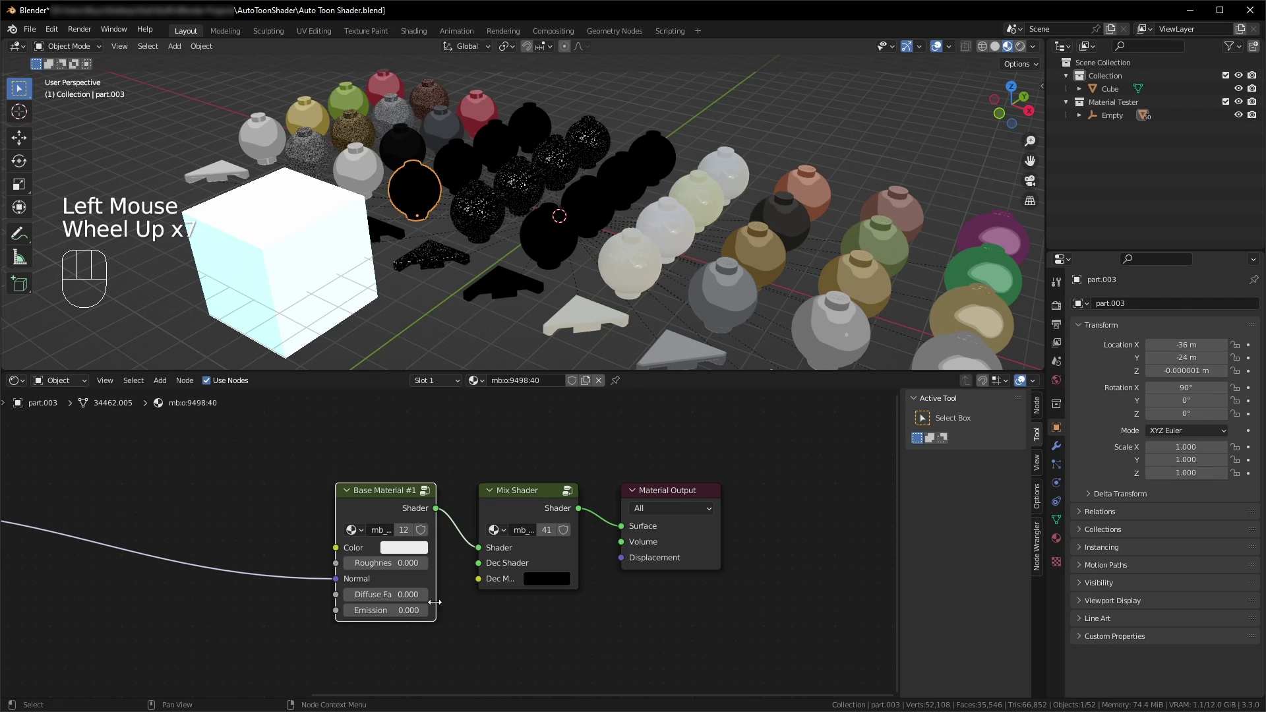
mouse_move(408, 610)
left_mouse_down()
mouse_move(449, 610)
mouse_move(425, 610)
left_mouse_up()
Step: Inside the toon node group of mb_base_transparent, insert a Math Add node on the link into Multiply's second Value
left_click(424, 490)
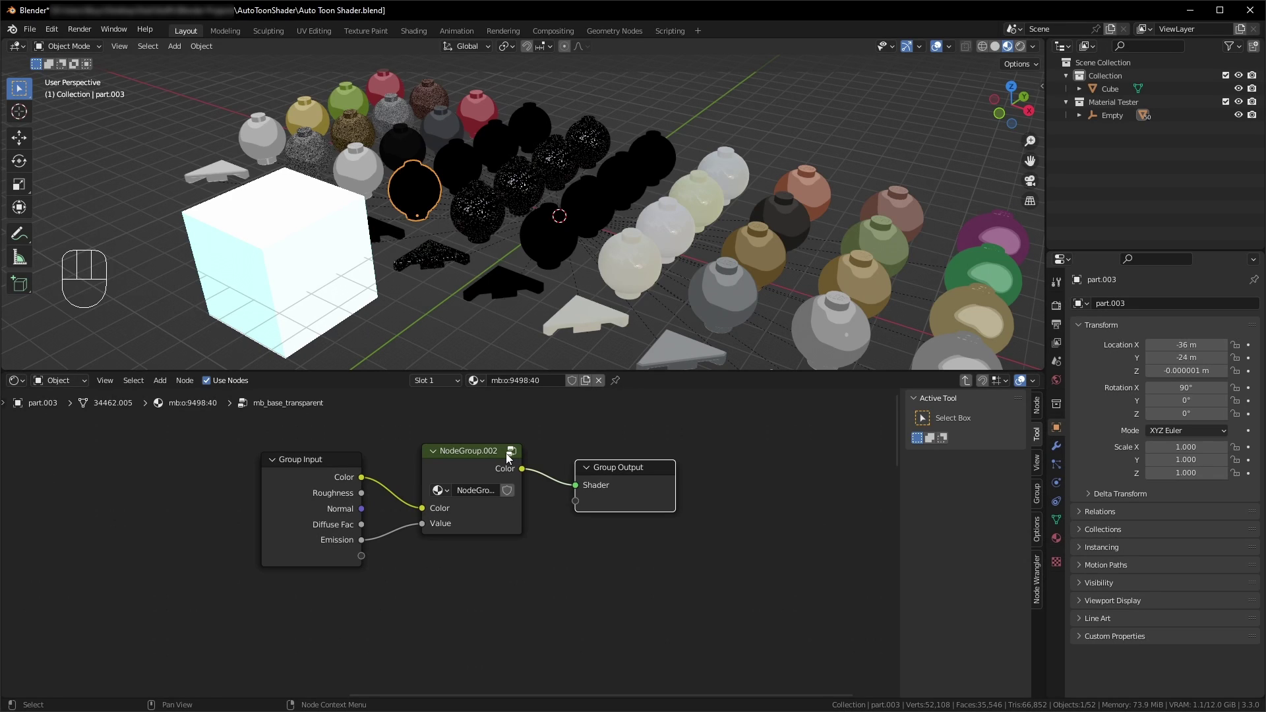
left_click(507, 454)
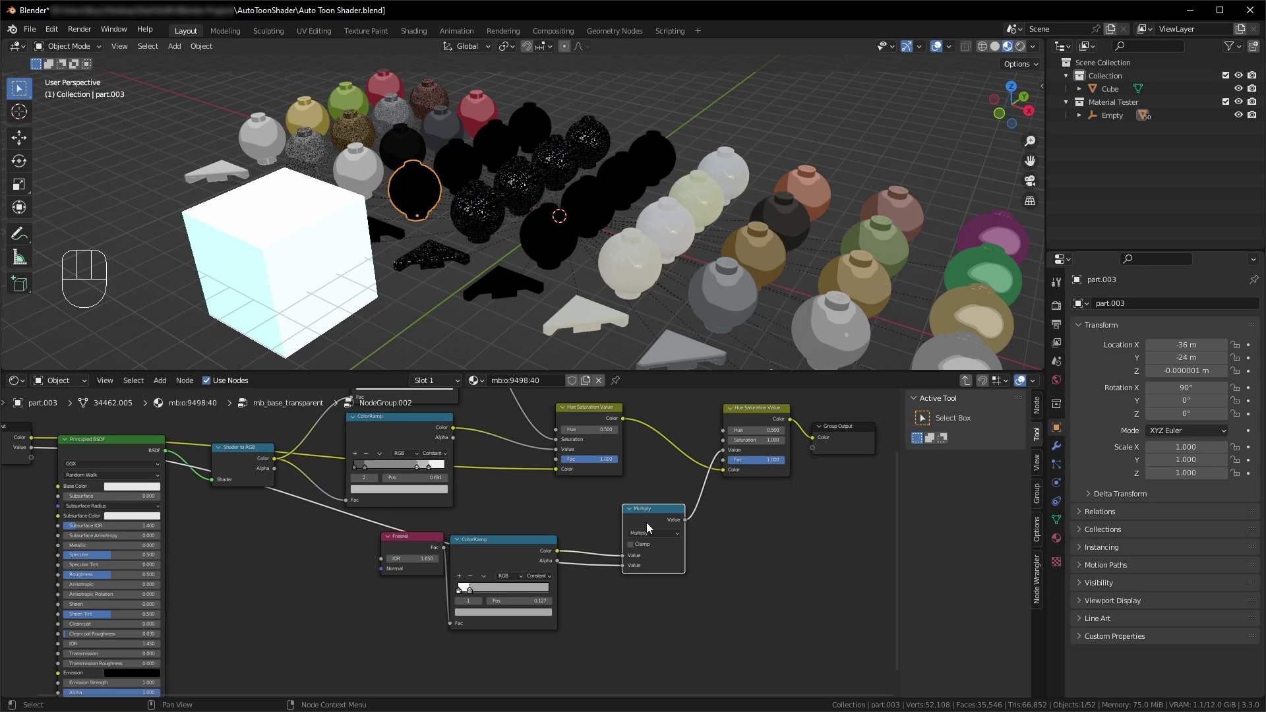
left_click_drag(647, 526, 685, 520)
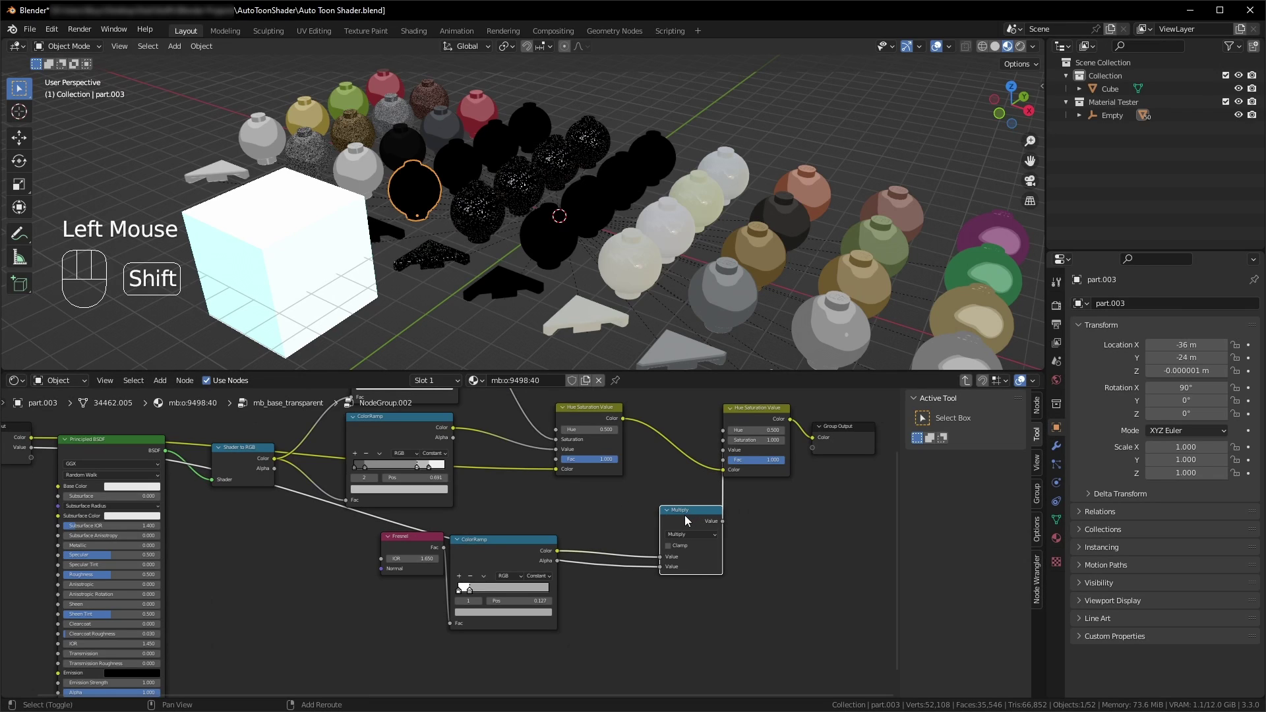
key("shift+a")
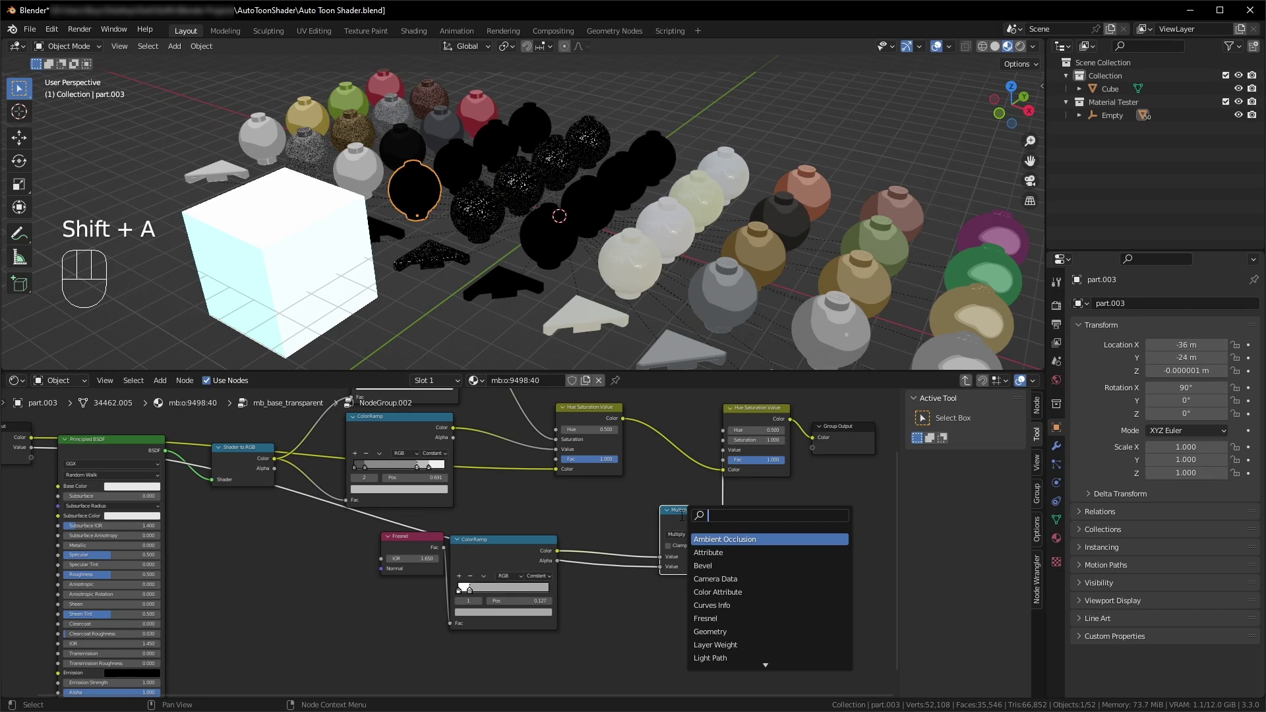
type("add")
key("Return")
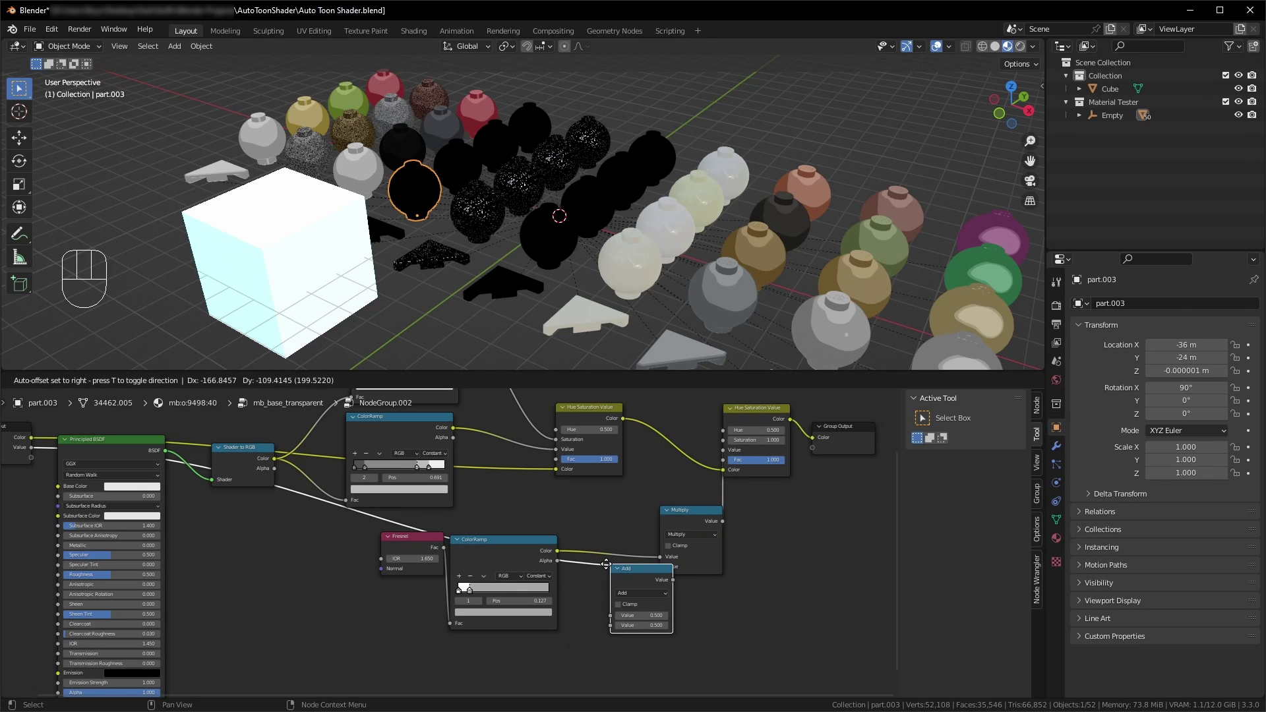
left_click(585, 564)
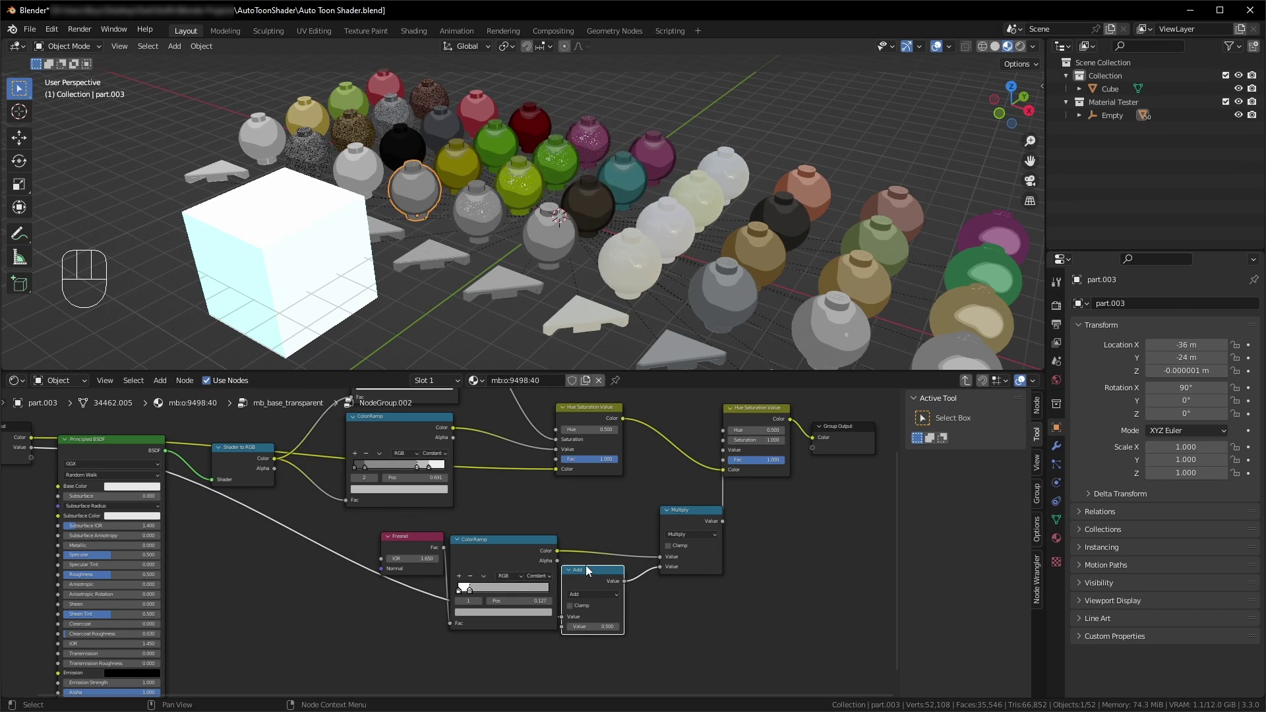
Step: Set the Add node's value to 1 and move the Fresnel and ColorRamp nodes away from it
left_click(580, 627)
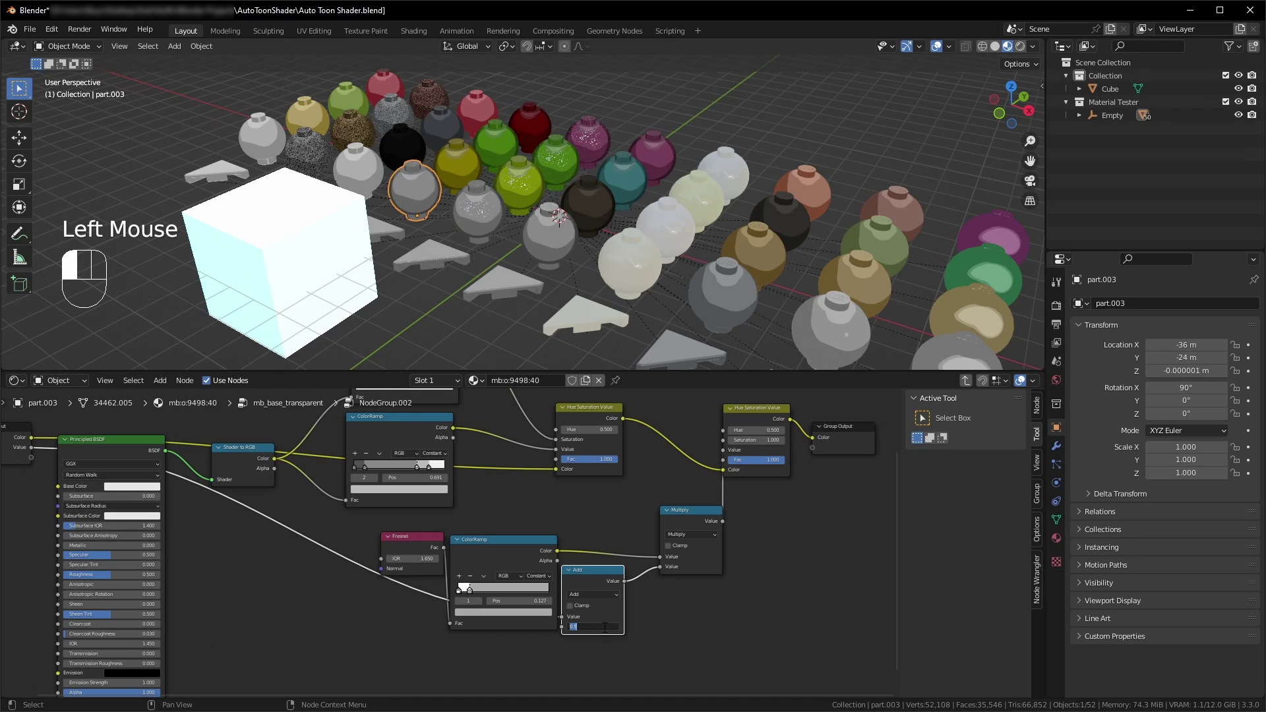
key("Return")
left_click_drag(480, 539, 433, 538)
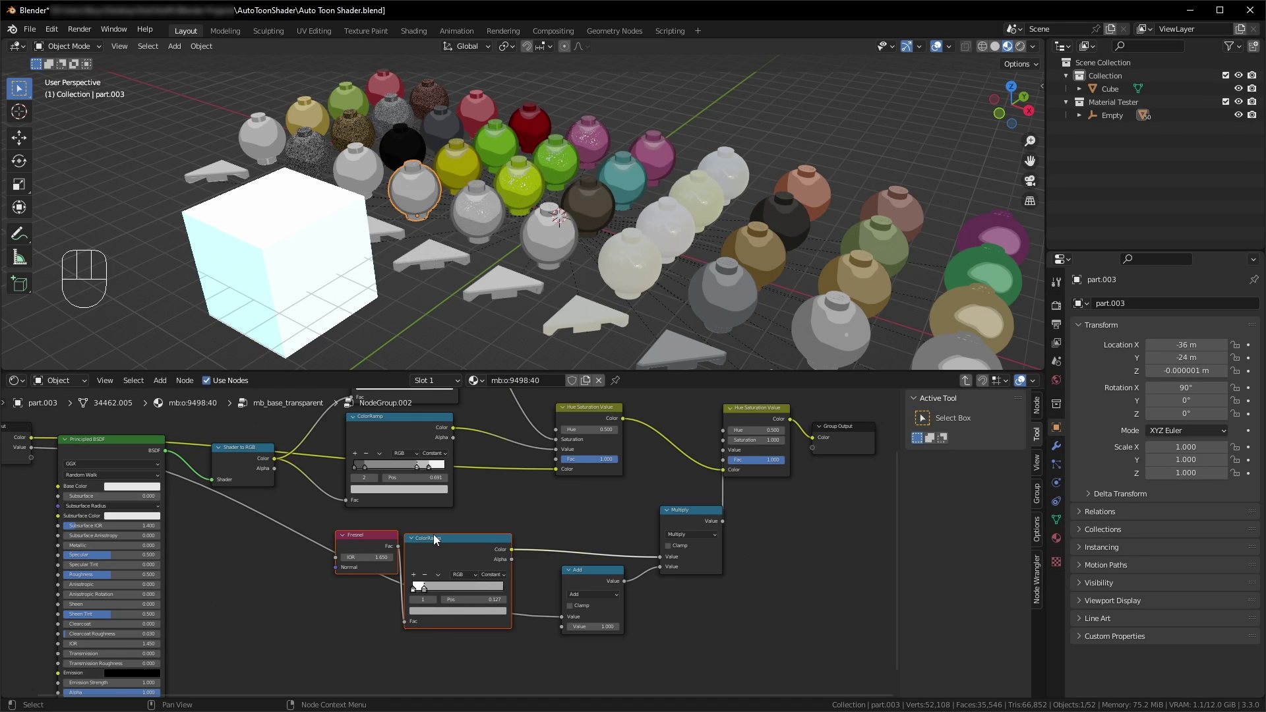
Step: Return to the material's top level and test the Emission value of the Base Material node with the Add node in place
key("Tab")
key("Tab")
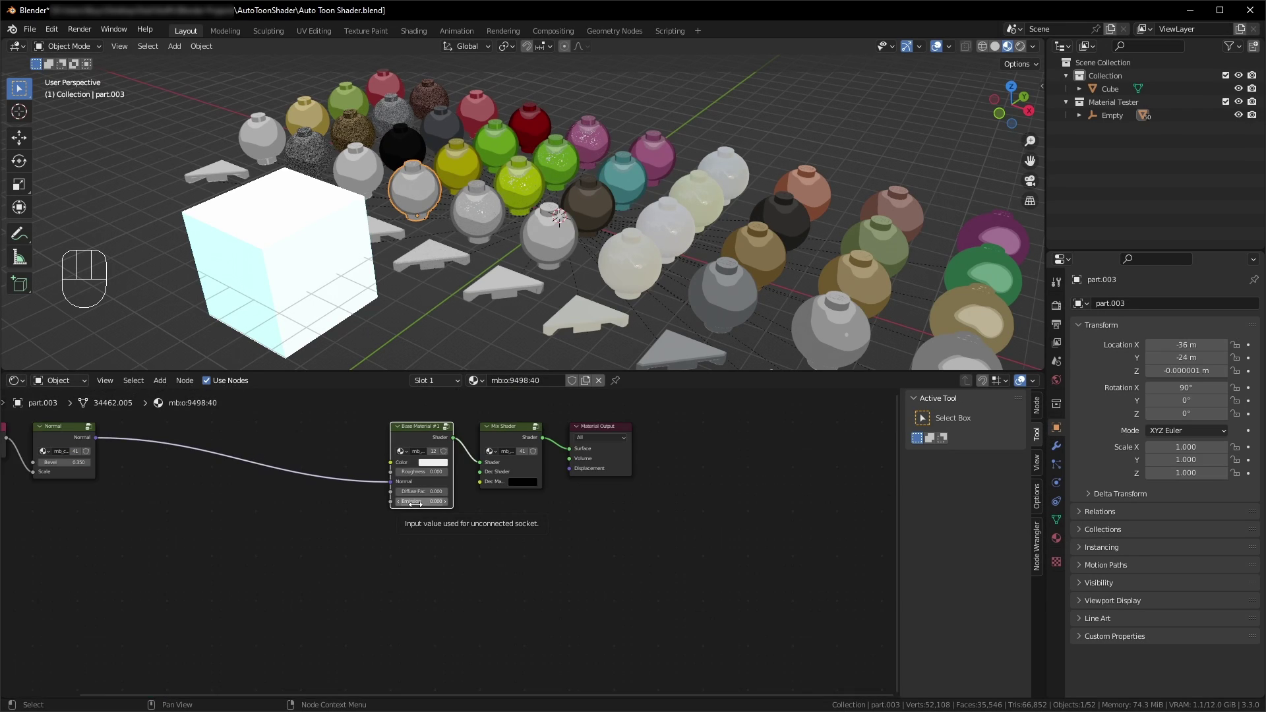
mouse_move(415, 504)
left_mouse_down()
mouse_move(501, 504)
mouse_move(415, 504)
left_mouse_up()
Step: Reopen the toon node group in mb_base_transparent and raise the Add node's value to brighten the transparent balls
left_click(447, 429)
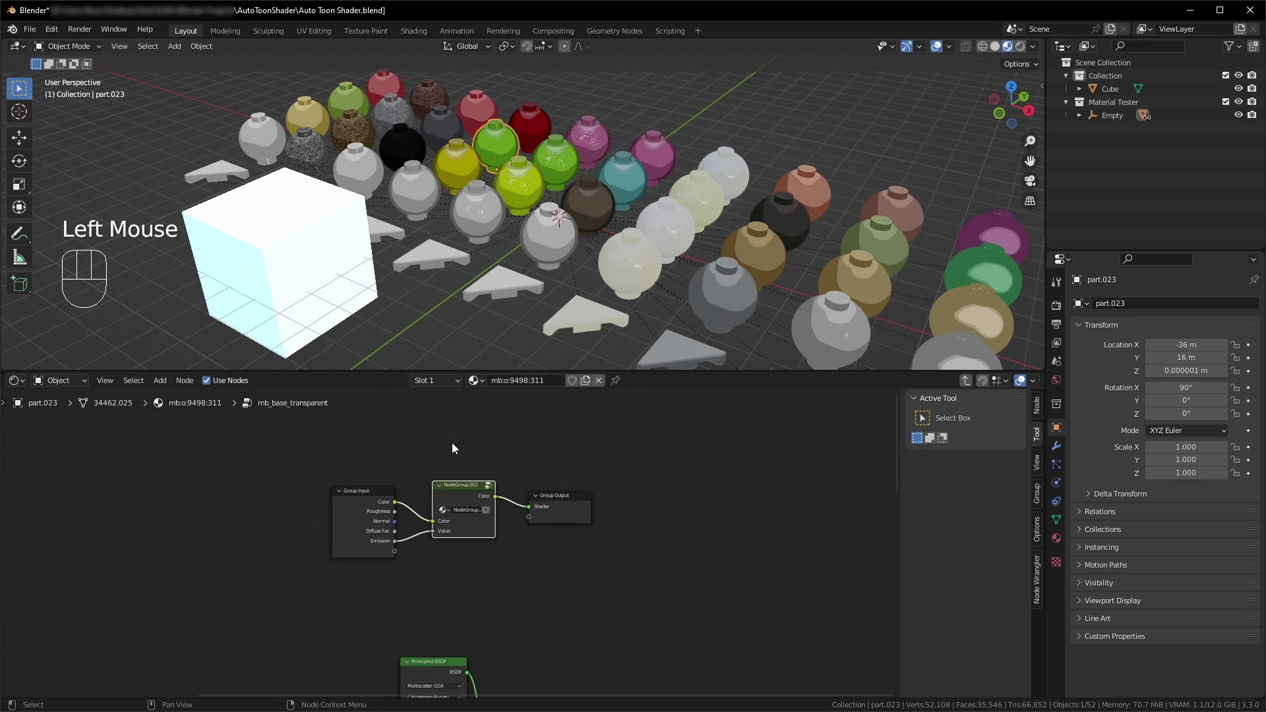
double_click(488, 488)
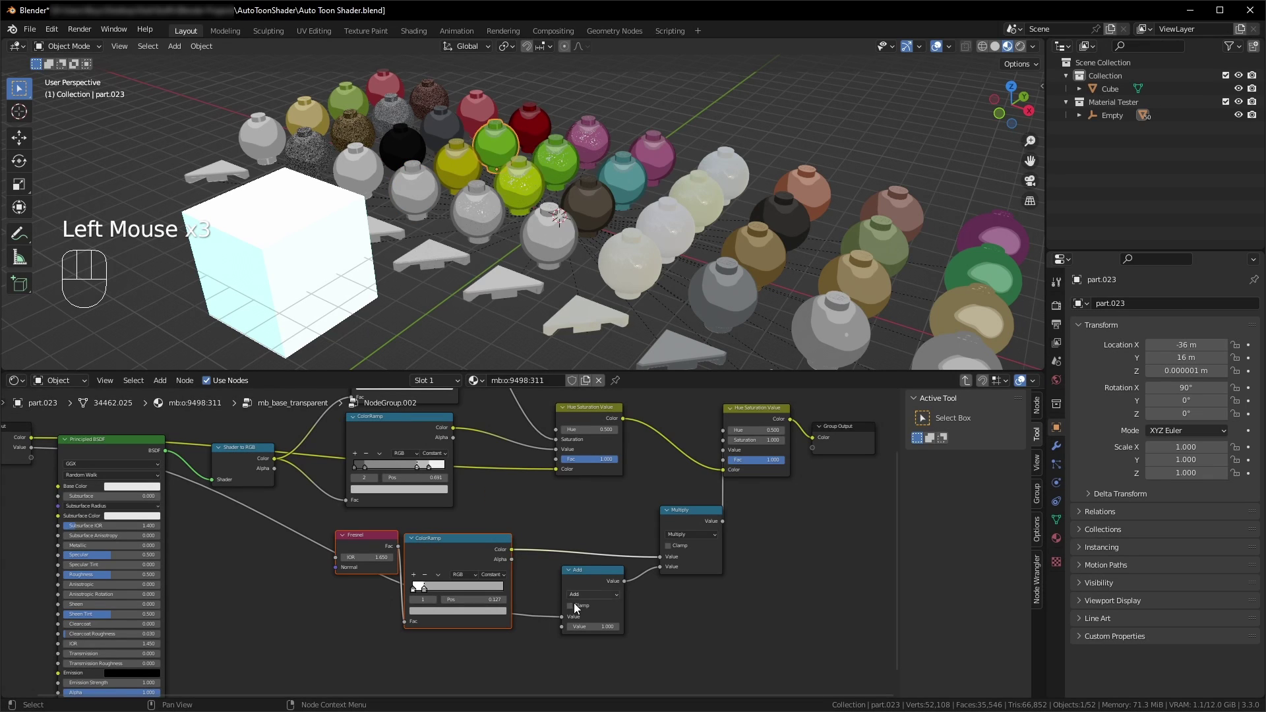
mouse_move(594, 627)
left_mouse_down()
mouse_move(662, 627)
mouse_move(593, 627)
left_mouse_up()
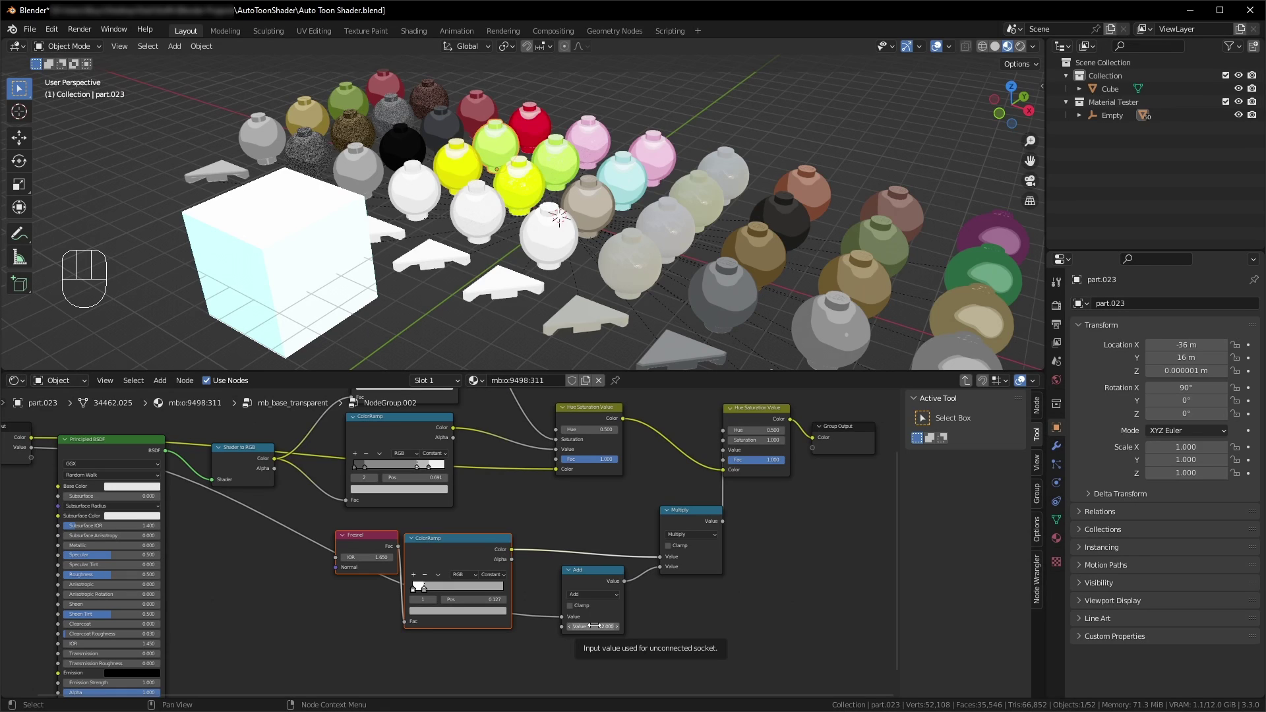
Step: Copy the transparent toon node group and paste it into the milky ball's mb_base_milky group, above the existing nodes
left_click(643, 271)
left_click(498, 218)
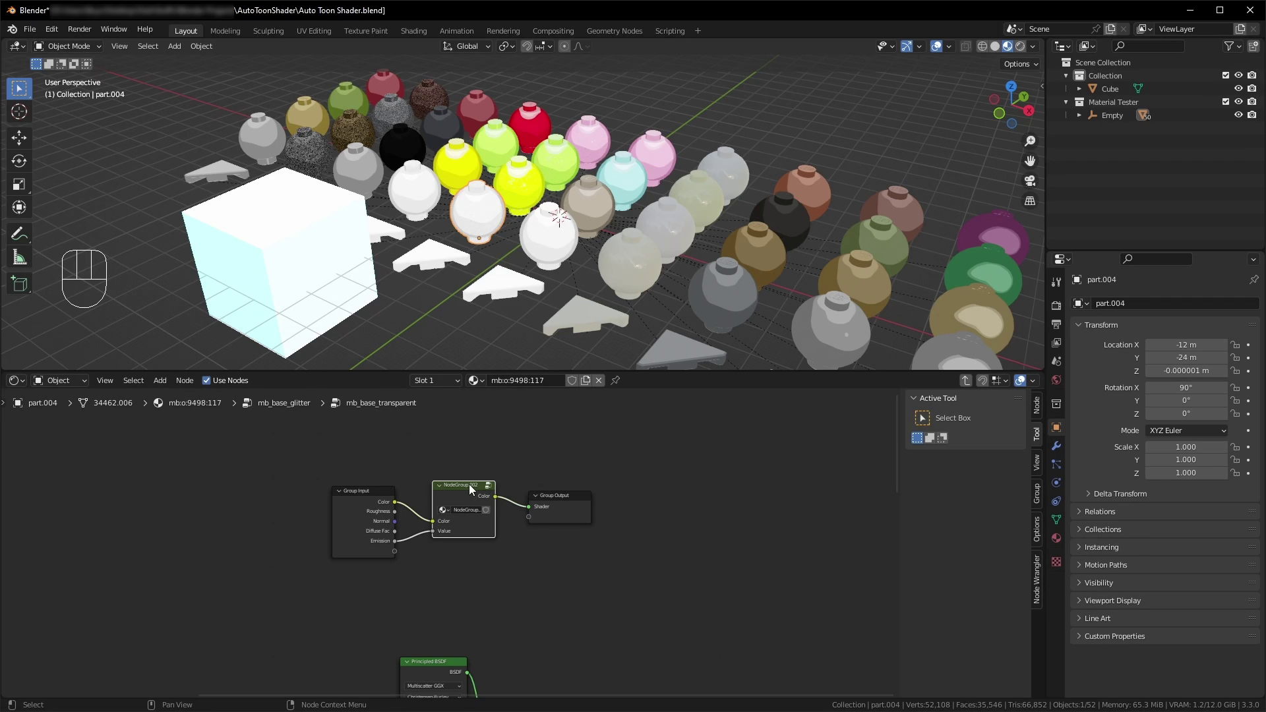
left_click(628, 264)
left_click(614, 259)
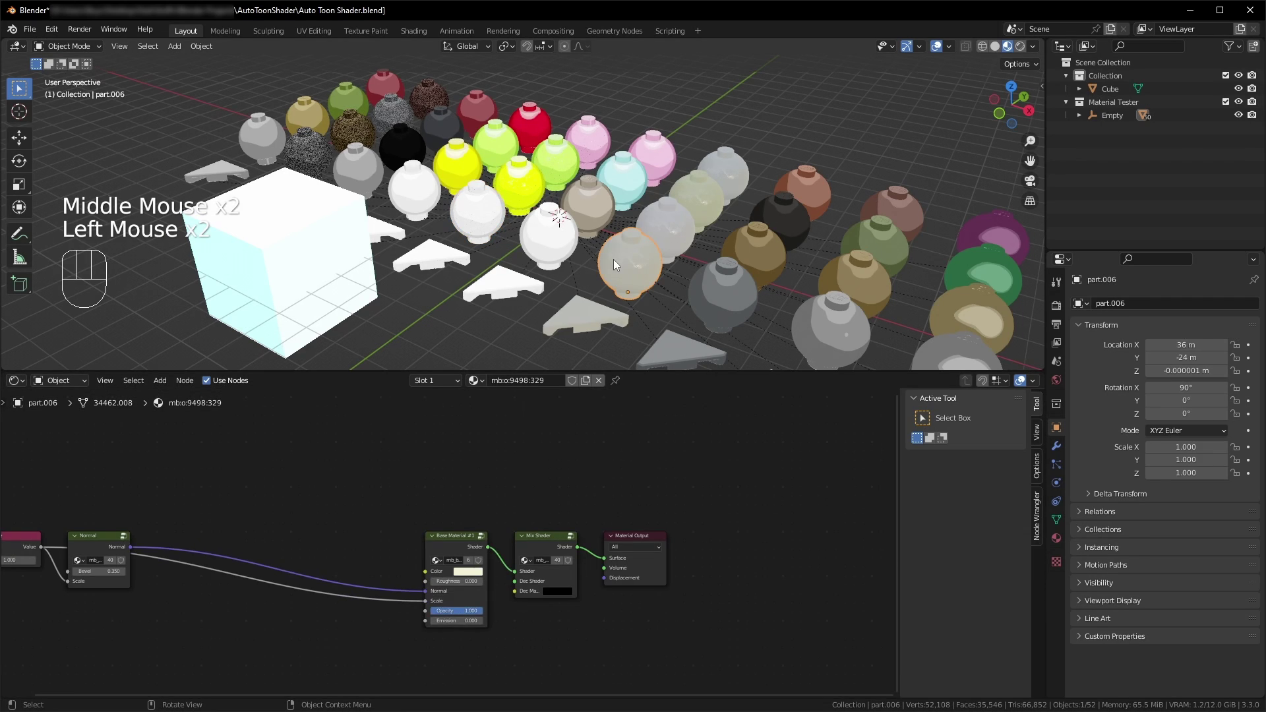
key("Tab")
middle_click_drag(480, 537, 598, 473)
key("ctrl+v")
scroll(449, 571, "down", 4)
scroll(449, 571, "up", 1)
left_click_drag(598, 473, 387, 569)
middle_click_drag(387, 569, 501, 488)
Step: Duplicate the Group Input node of mb_base_milky and place it beside the pasted toon node group
left_click(389, 576)
key("shift+d")
left_click(505, 467)
scroll(515, 480, "up", 3)
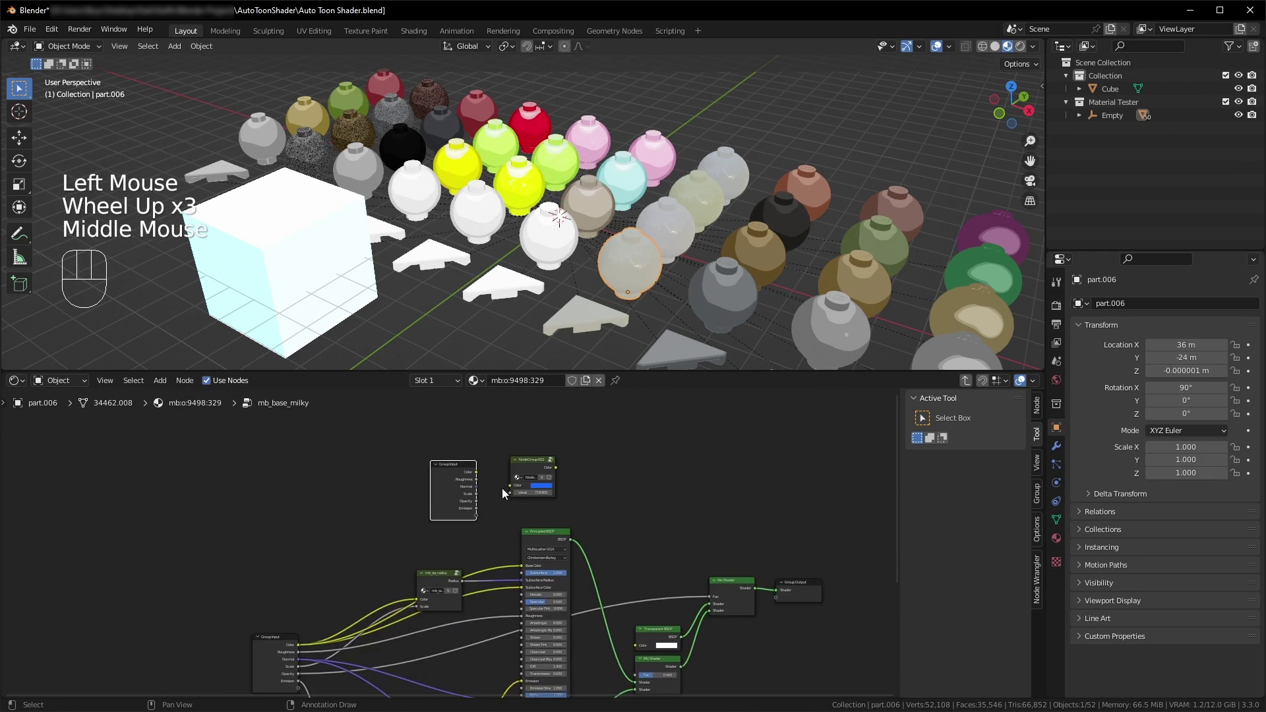
scroll(492, 436, "up", 2)
Step: Wire Group Input Color and Emission to the toon group's Color and Value, and its Color output to Group Output Shader
left_click_drag(491, 437, 538, 458)
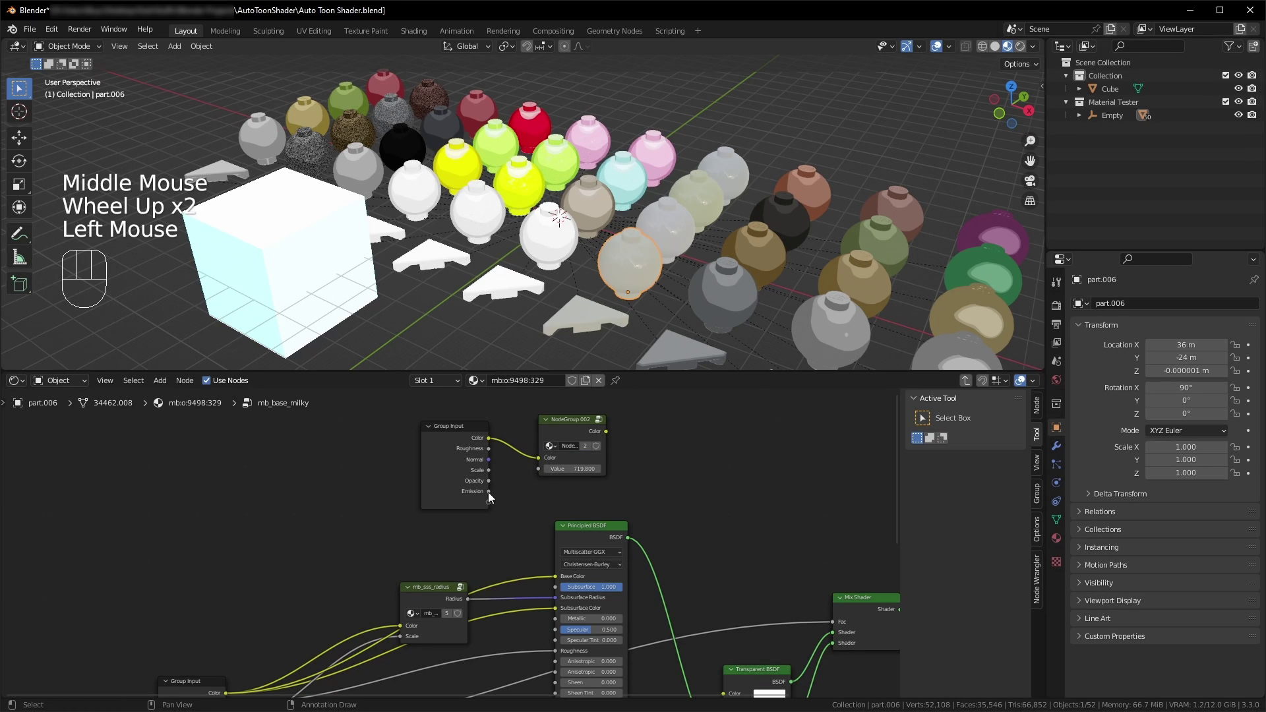
left_click_drag(487, 492, 538, 469)
middle_click_drag(624, 438, 488, 425)
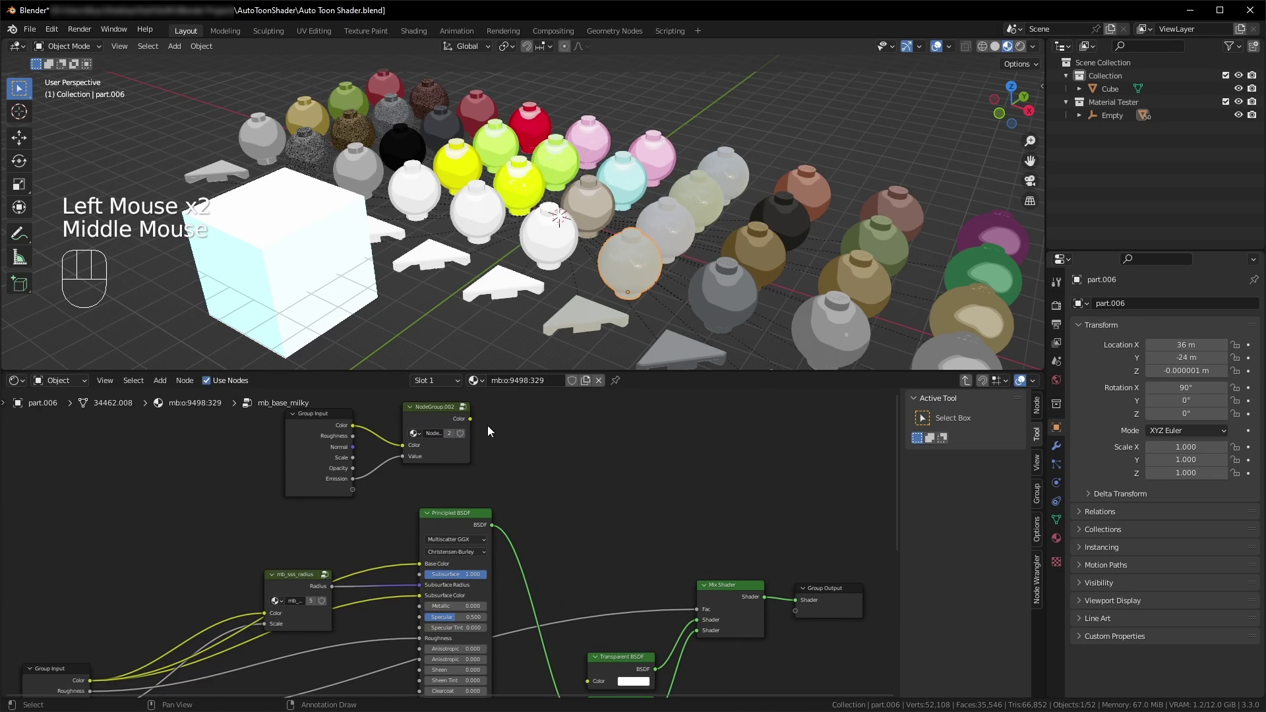
mouse_move(472, 418)
left_mouse_down()
mouse_move(636, 457)
mouse_move(733, 561)
mouse_move(795, 600)
left_mouse_up()
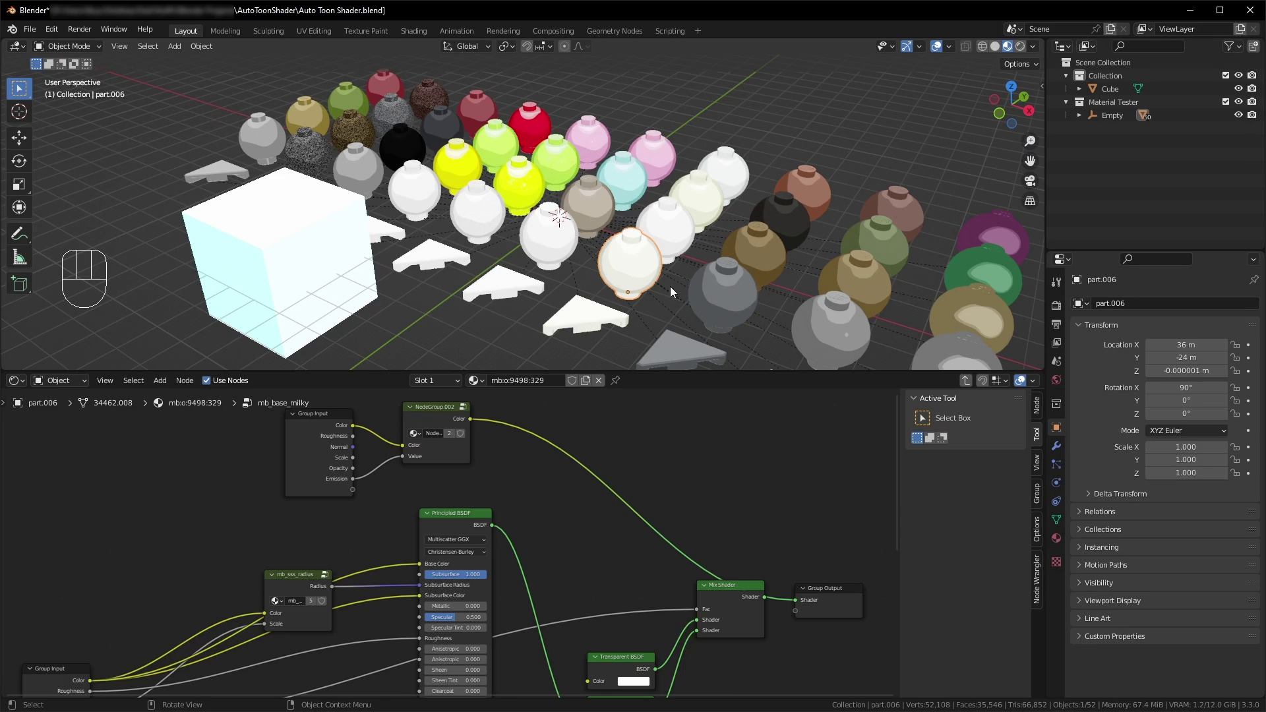
Step: Make the toon node group in mb_base_milky a single-user copy
left_click(449, 434)
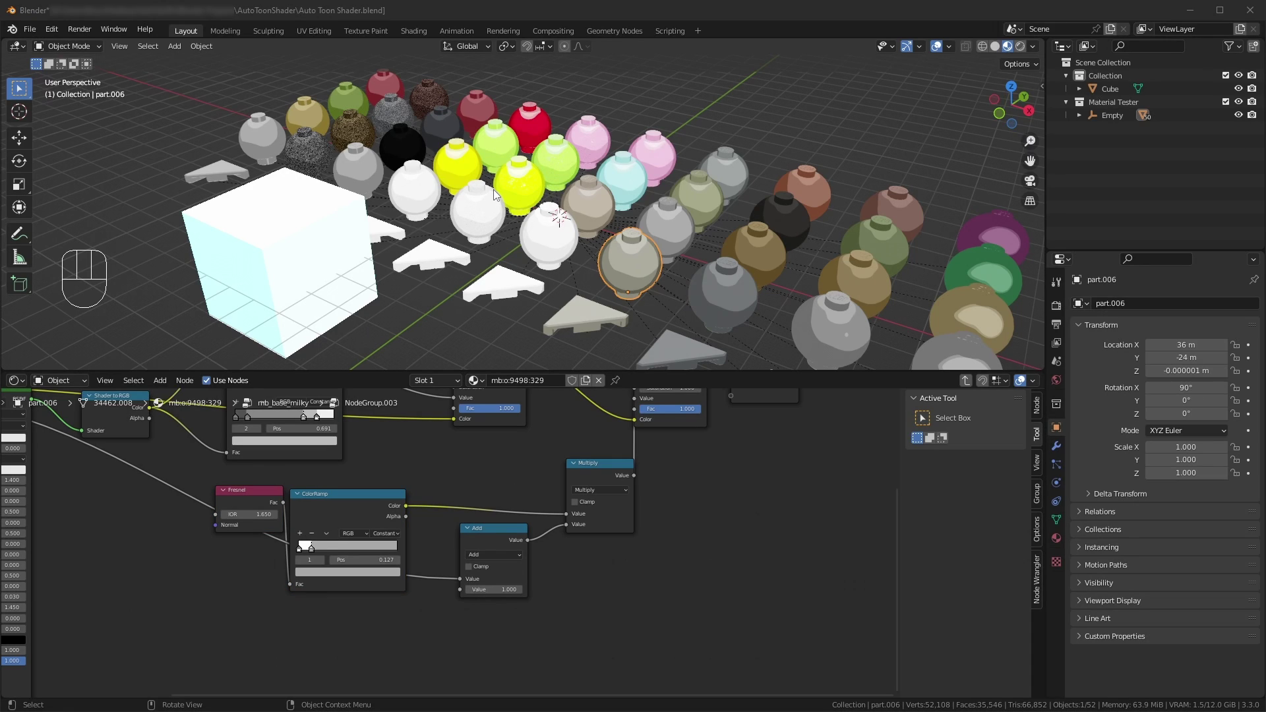
Step: Make the toon node group in the rubber ball's mb_base_rubber group a single-user copy
left_click(354, 163)
middle_click_drag(316, 396, 586, 487)
left_click(416, 476)
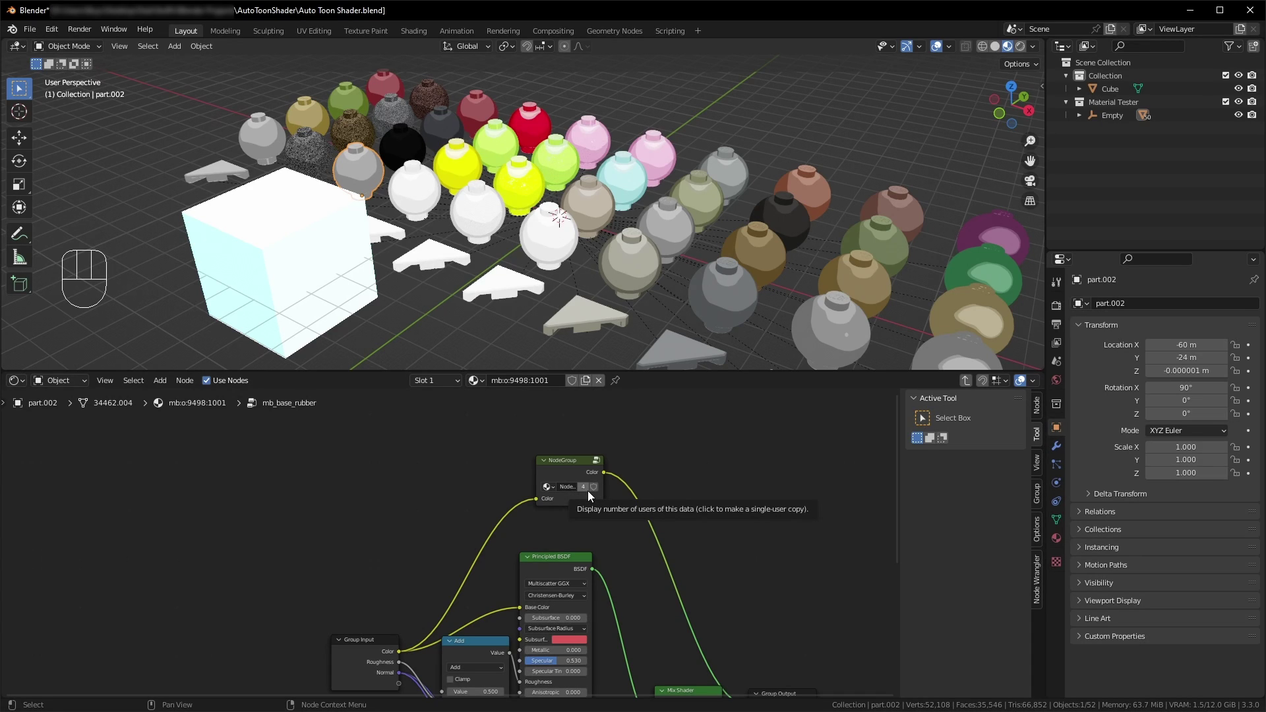
left_click(581, 487)
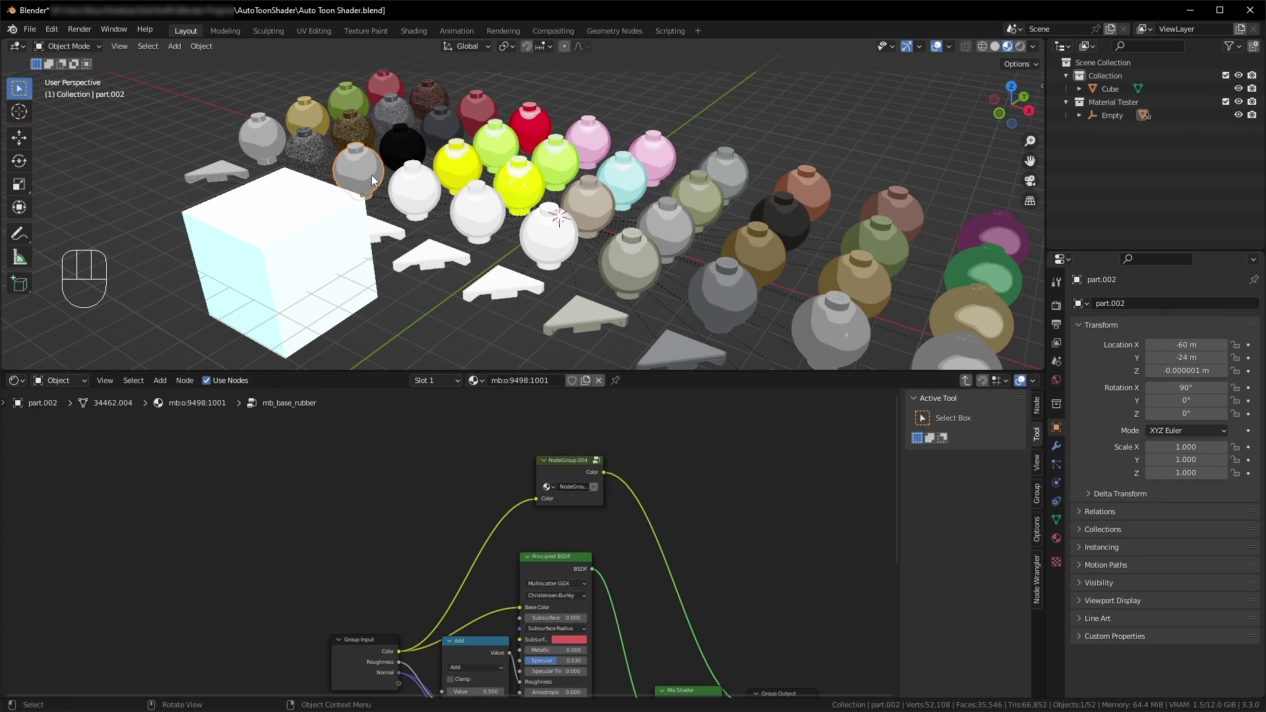
Step: Inside the rubber toon node group, raise the Principled BSDF roughness to about 0.805
left_click(595, 461)
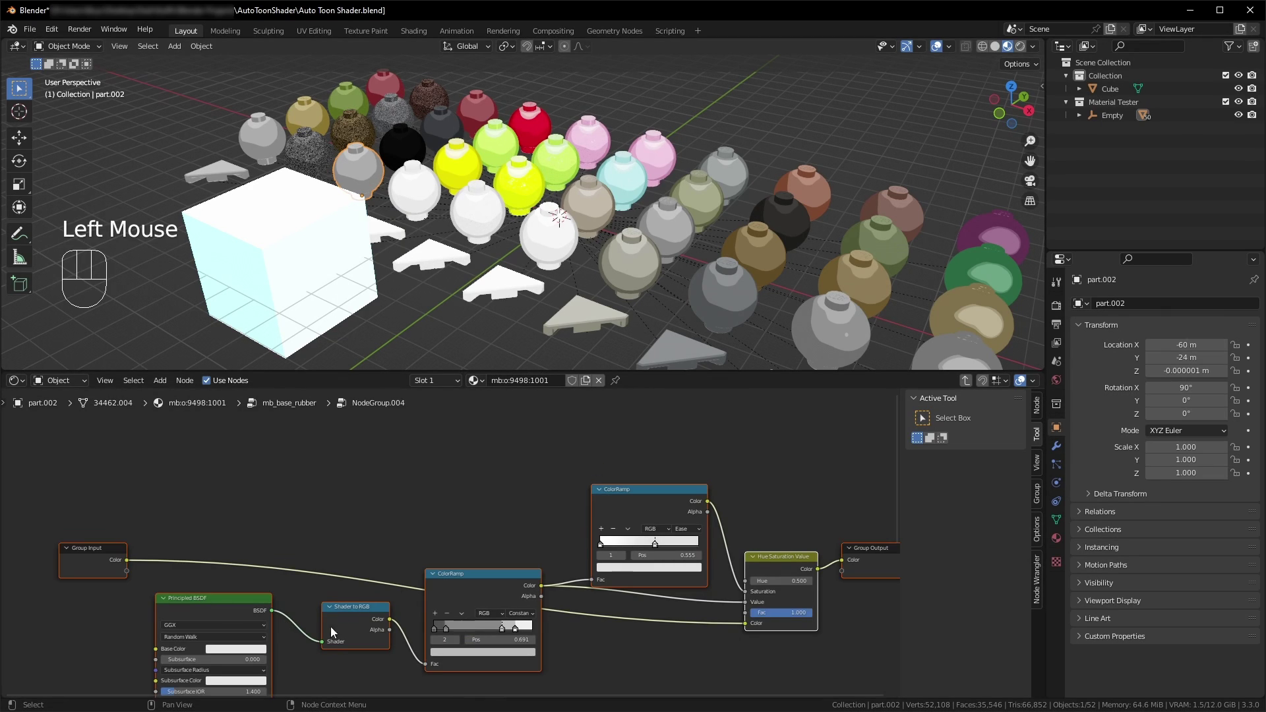
middle_click_drag(330, 626, 420, 415)
left_click(284, 533)
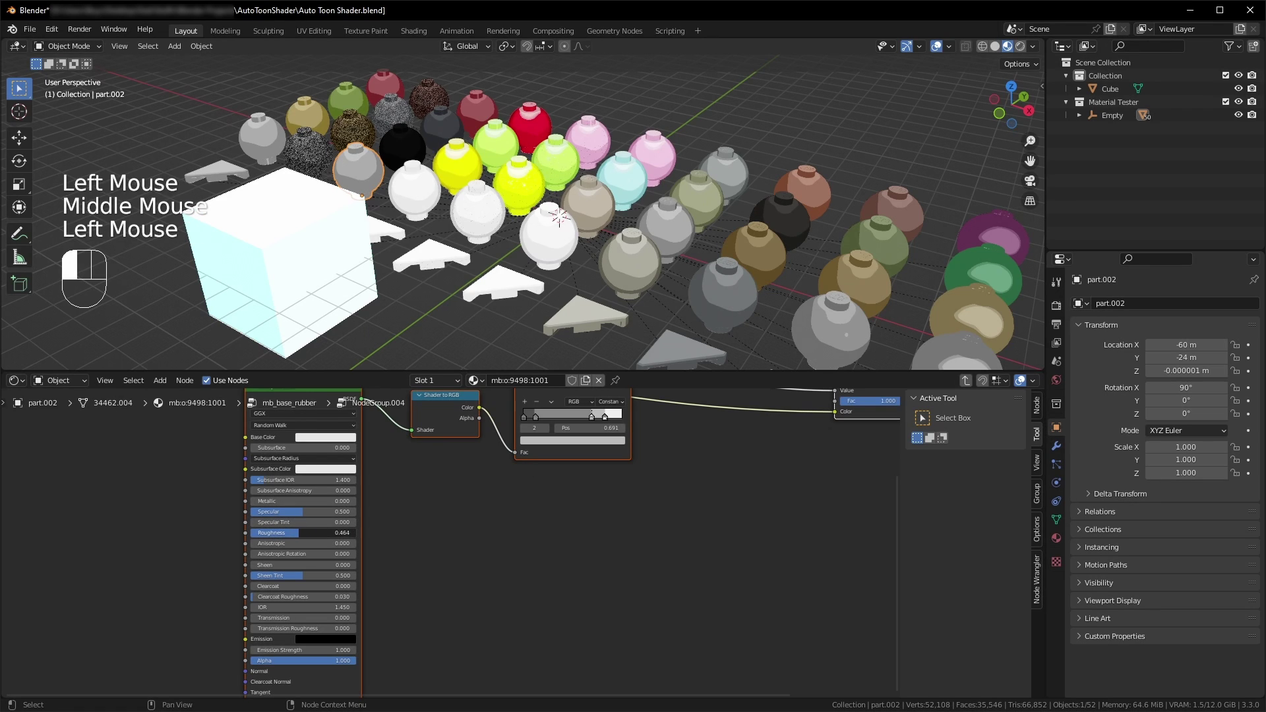
left_click_drag(284, 533, 331, 571)
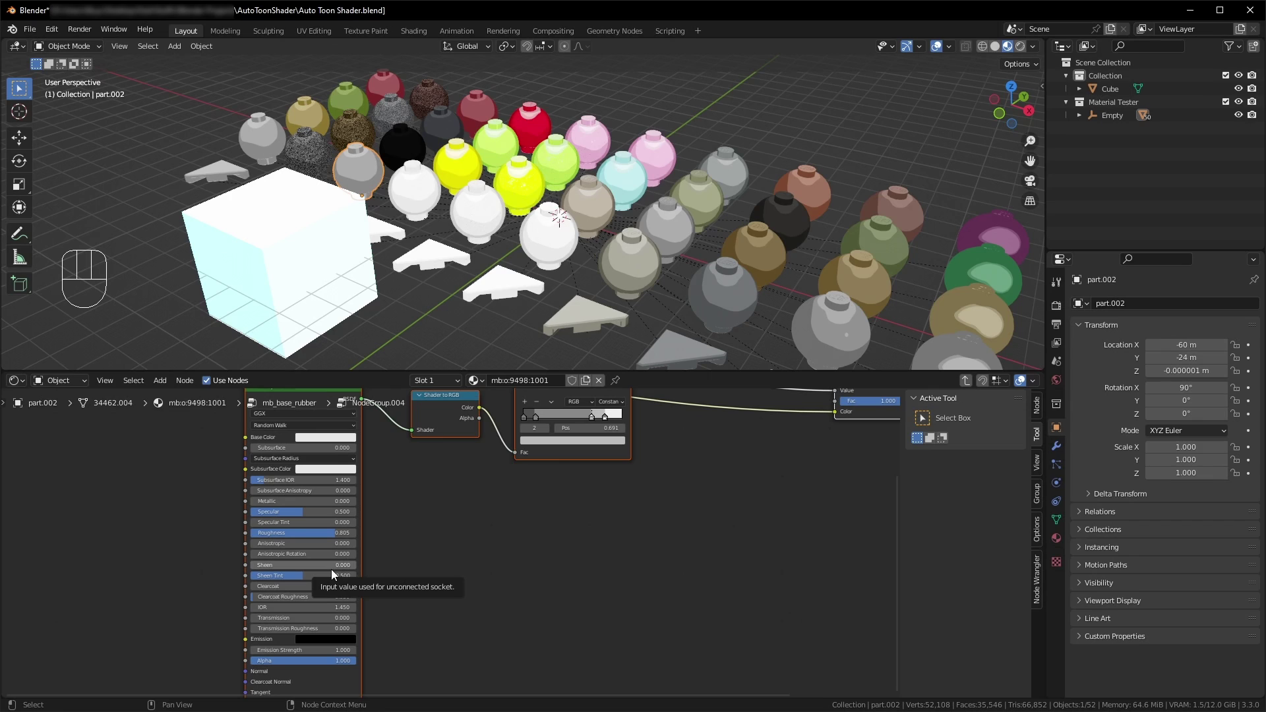
Step: Assign the mb:nodes material to the cube
left_click(287, 256)
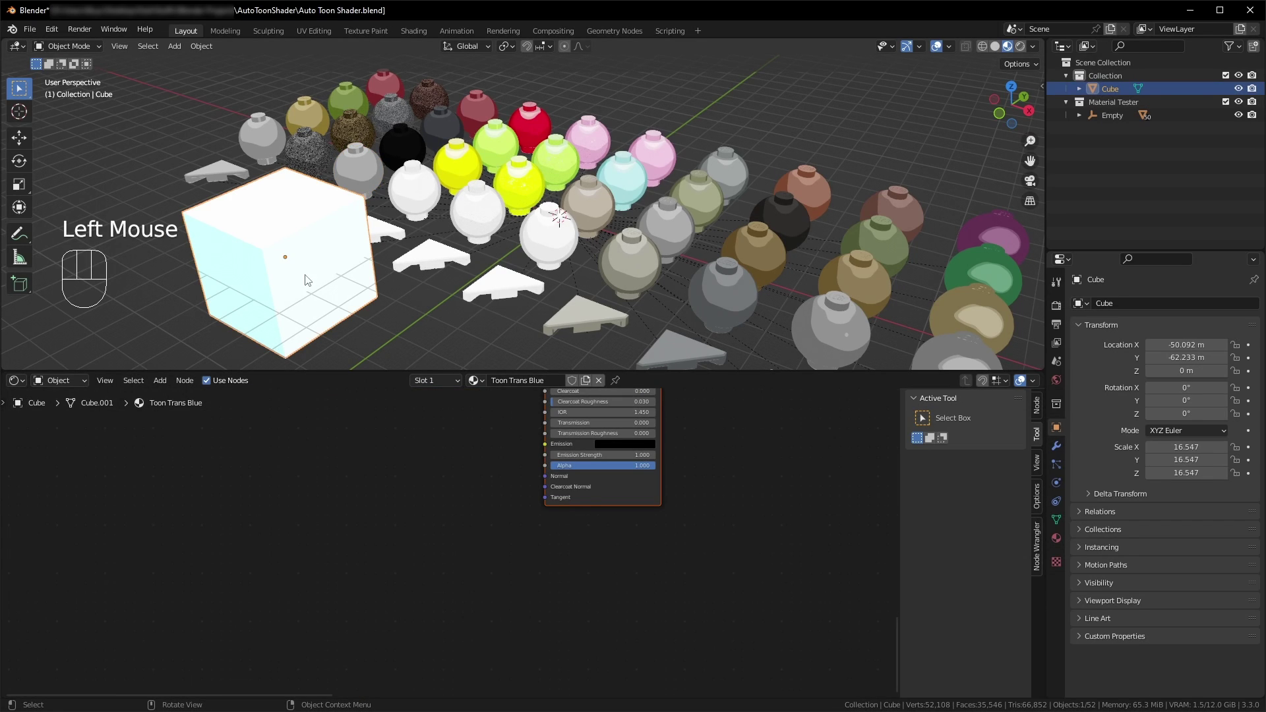
left_click(473, 381)
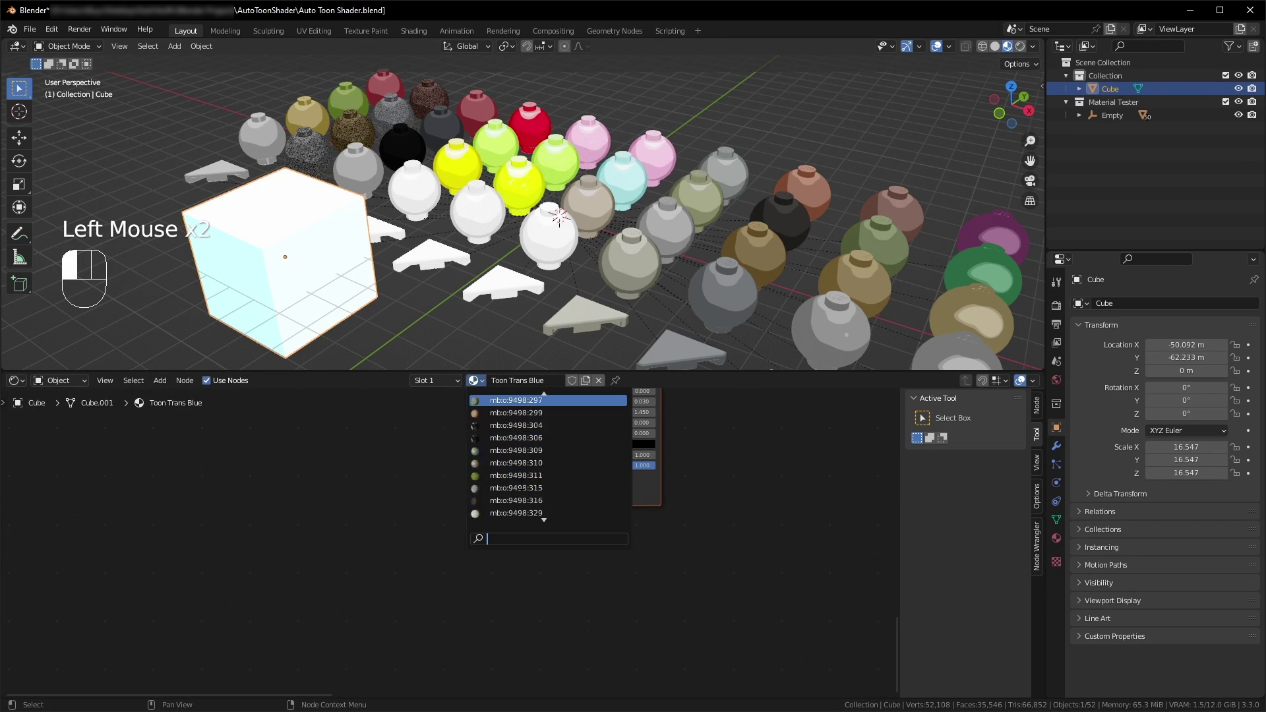
scroll(521, 455, "up", 10)
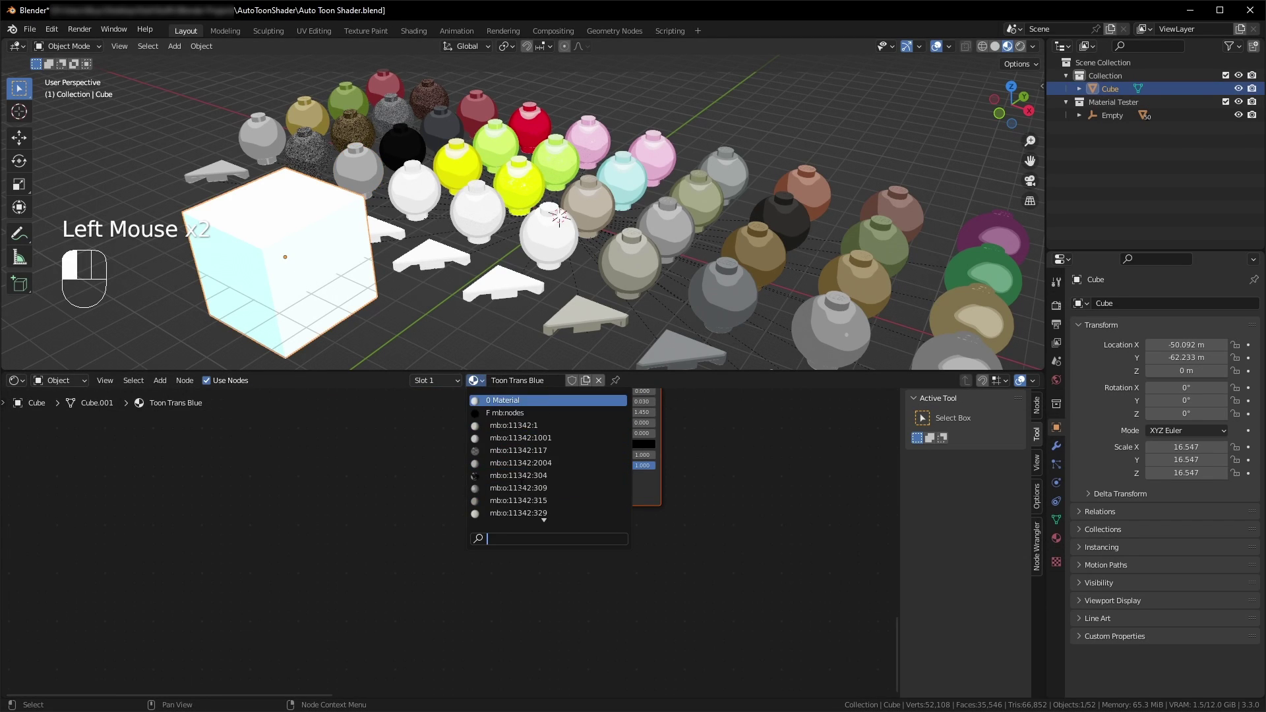
left_click(526, 413)
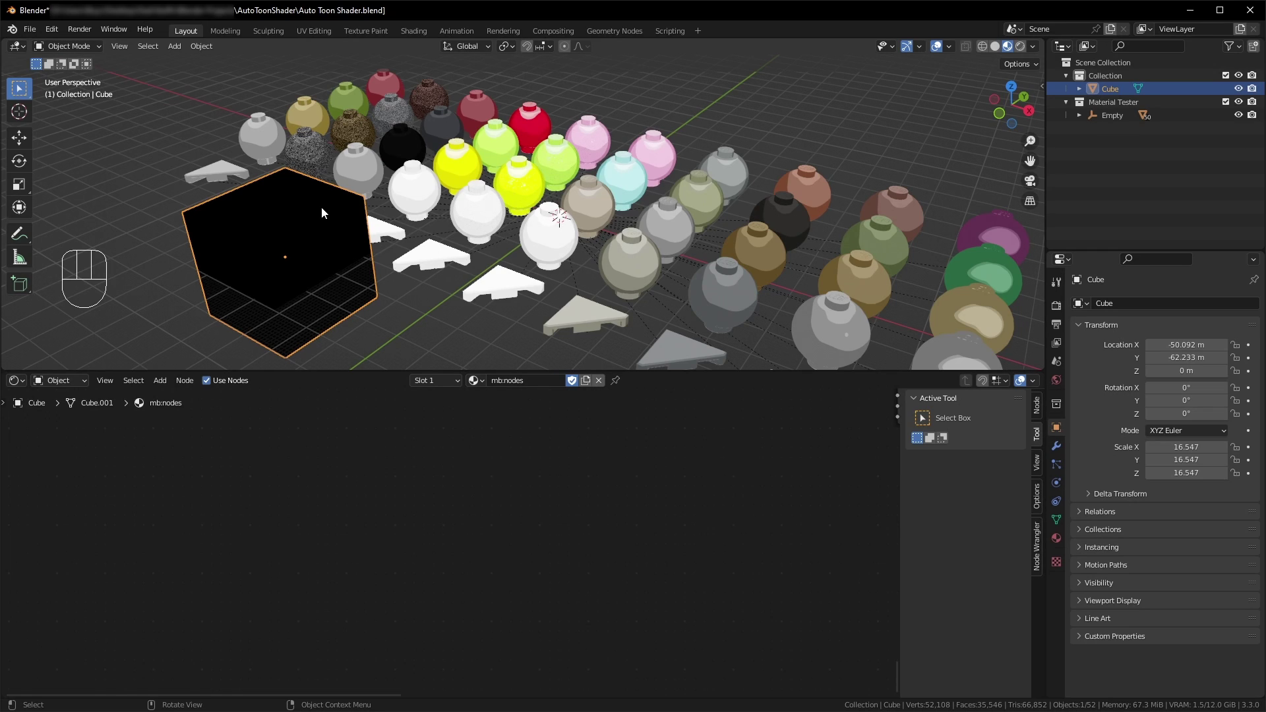
Step: Examine the mb_base node groups gathered in the mb:nodes material and look inside mb_base_solid
scroll(405, 508, "down", 3)
middle_click_drag(455, 537, 281, 678)
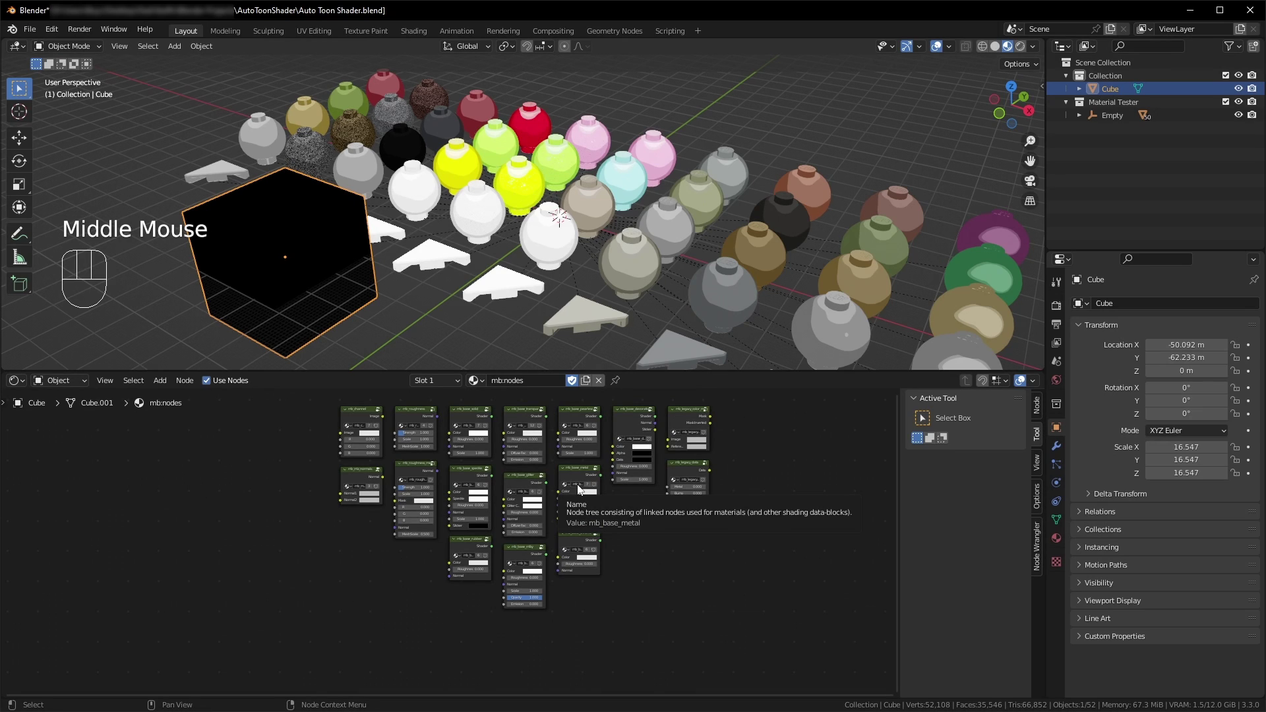
left_click(465, 416)
left_click_drag(464, 416, 610, 634)
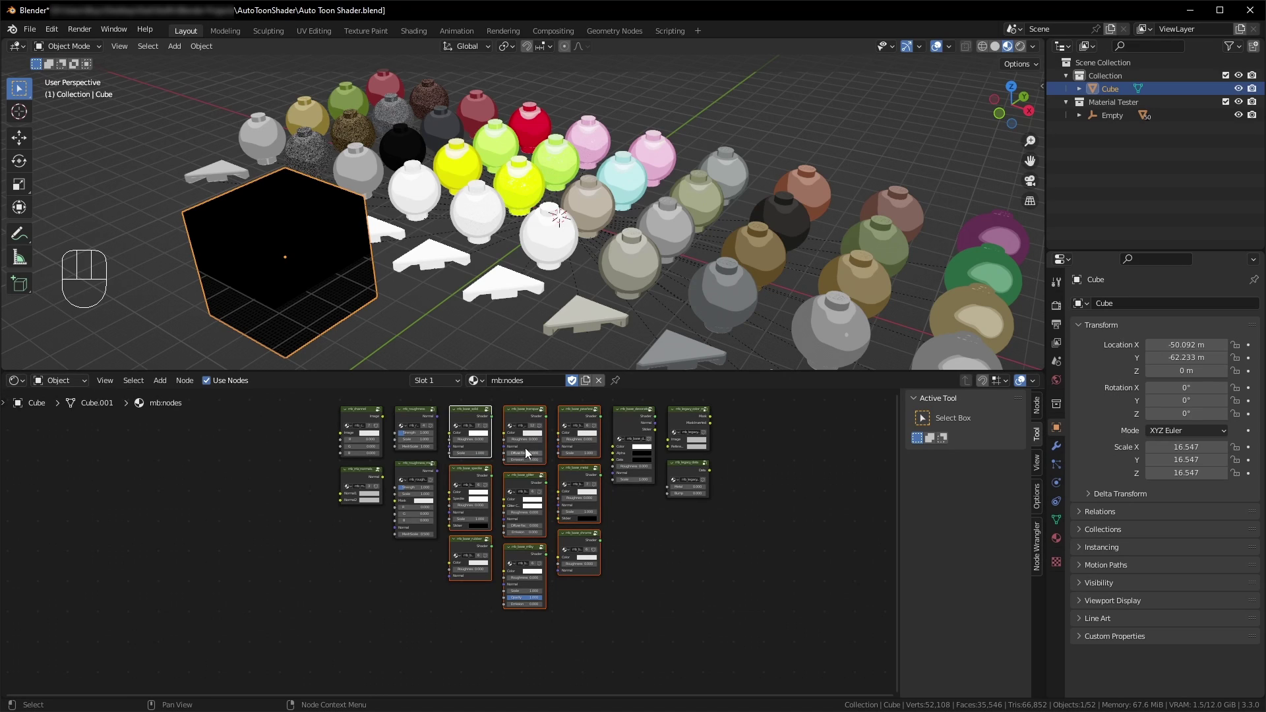
left_click(500, 398)
left_click(486, 410)
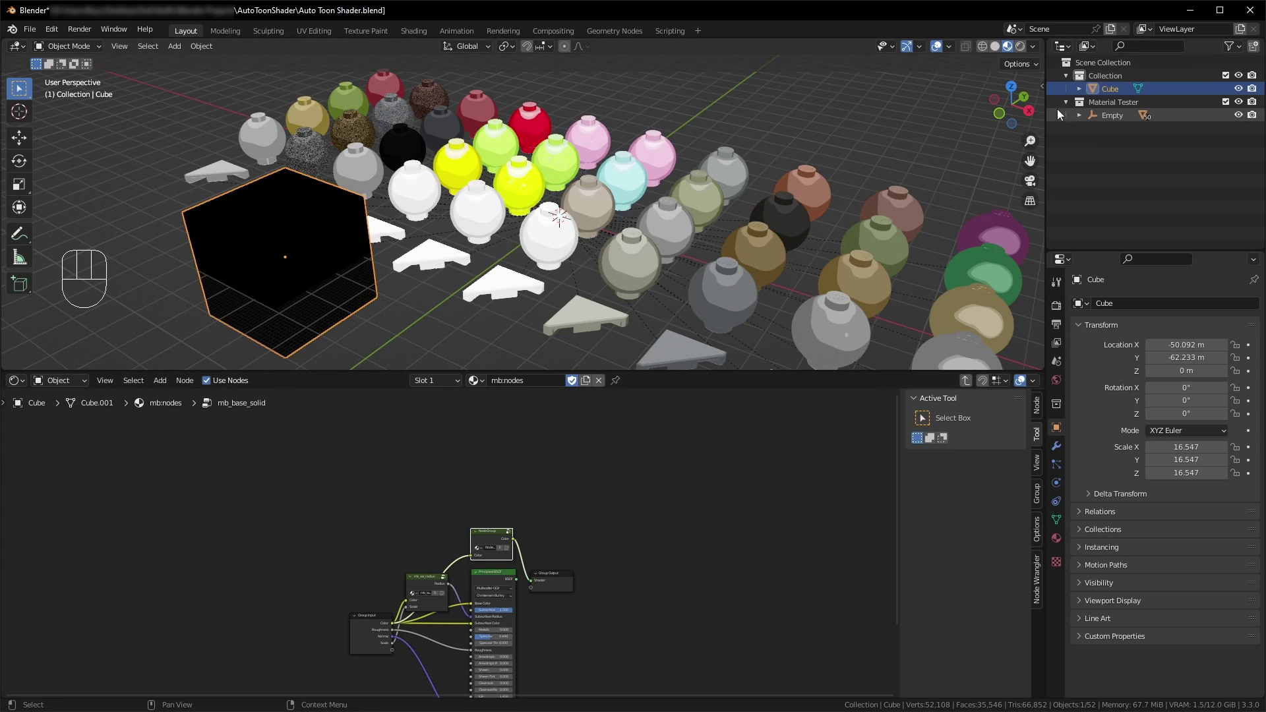
Step: Delete the Material Tester collection together with its whole hierarchy
left_click(1101, 103)
right_click(1113, 102)
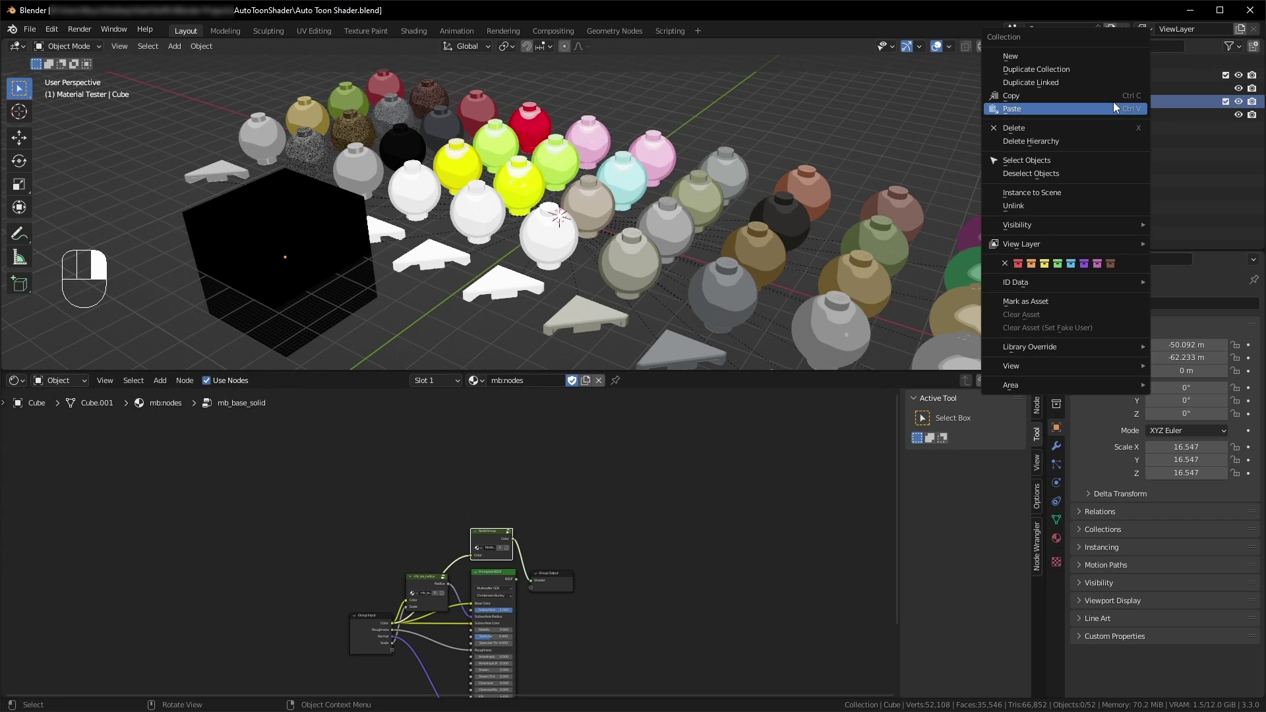
left_click(1082, 142)
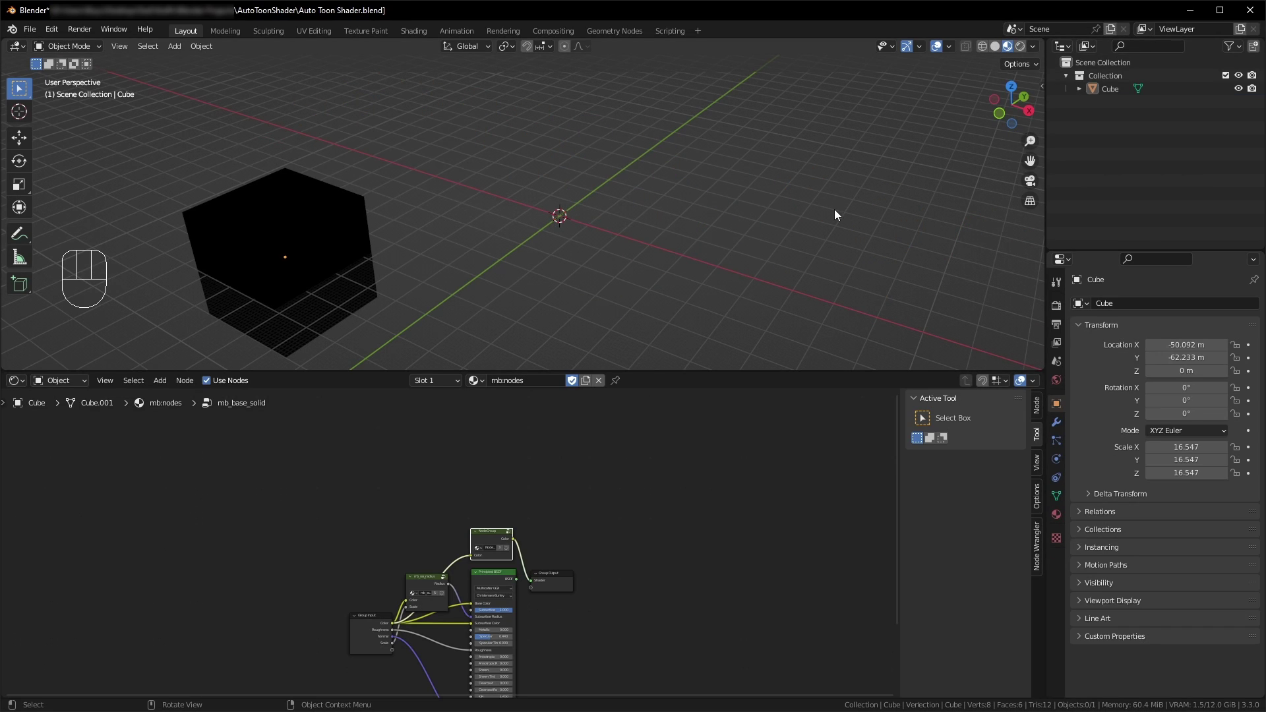
Step: Assign the mb:o:11342:1001 material to the cube
key("a")
left_click(477, 393)
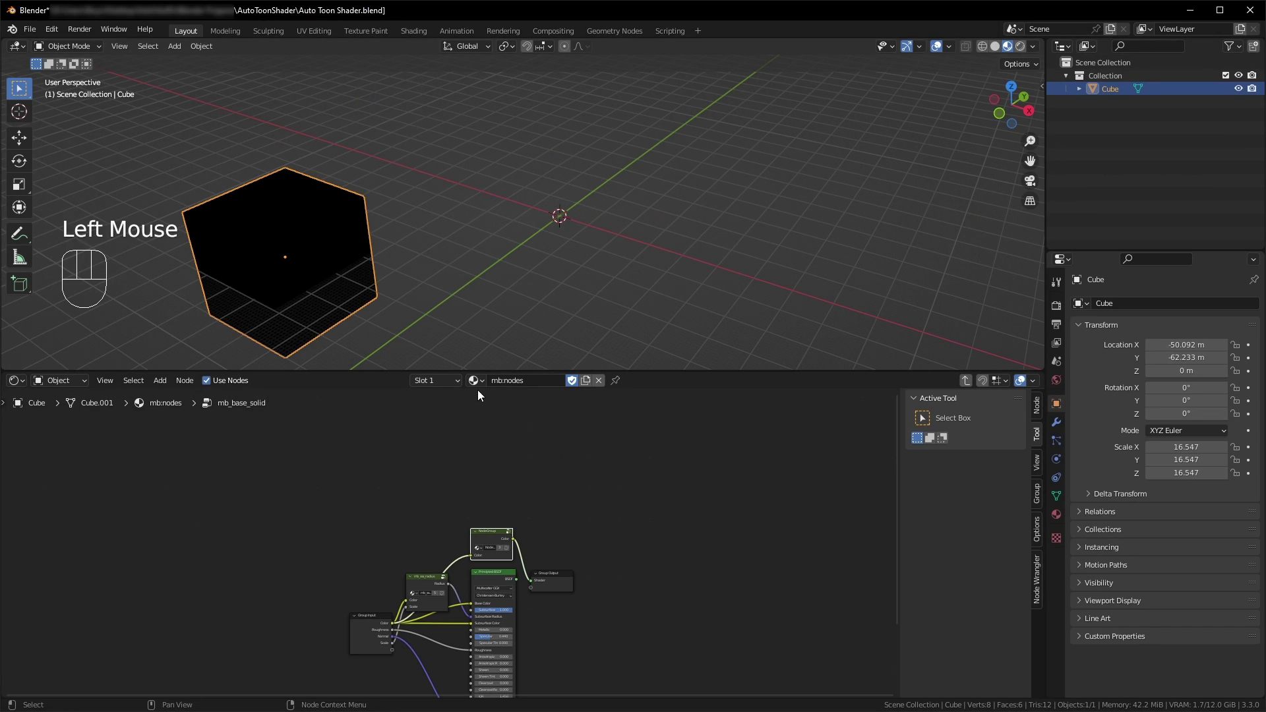
left_click(485, 402)
left_click(479, 380)
left_click(498, 438)
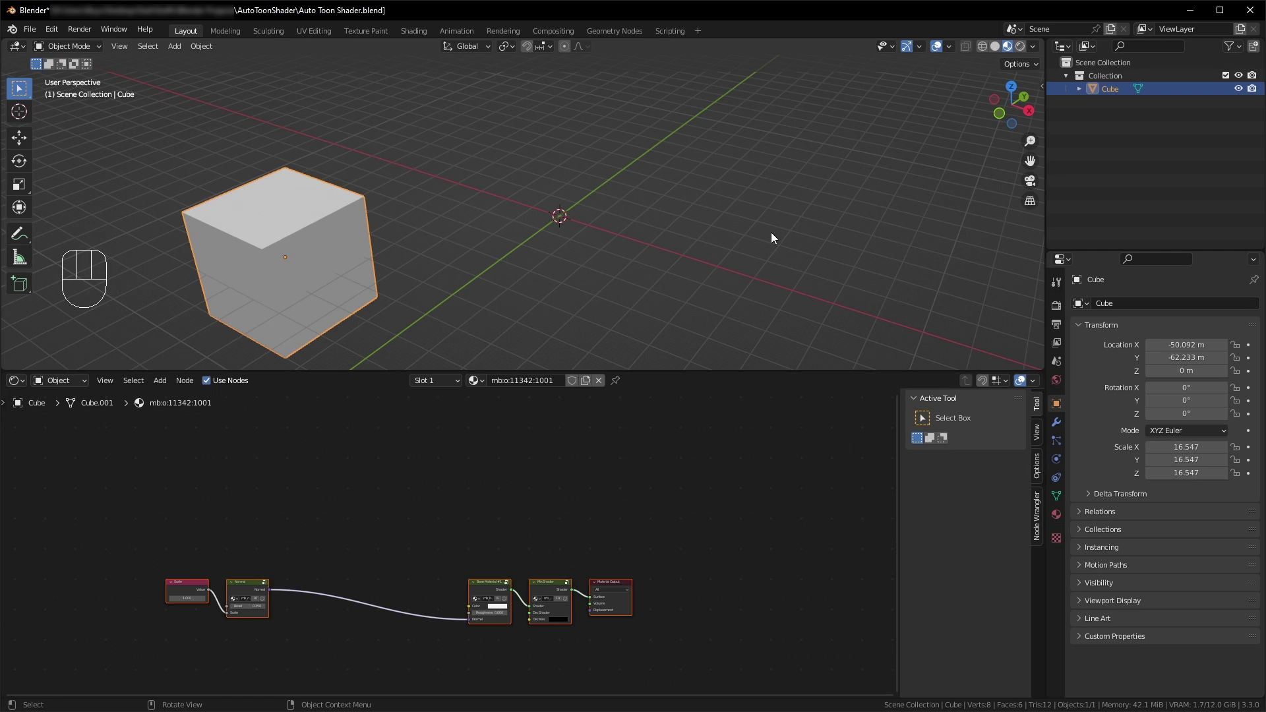
Step: Add a blank grease pencil object and give it a Line Art modifier
key("shift+a")
mouse_move(771, 234)
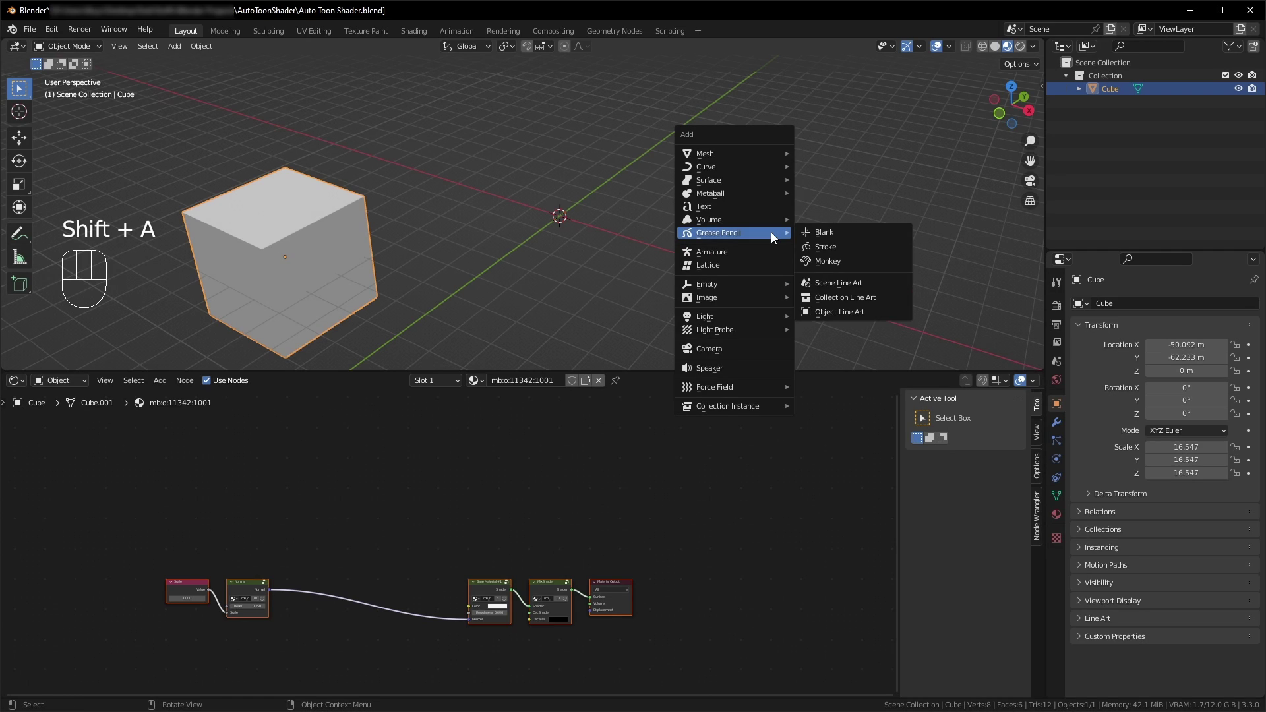
left_click(813, 236)
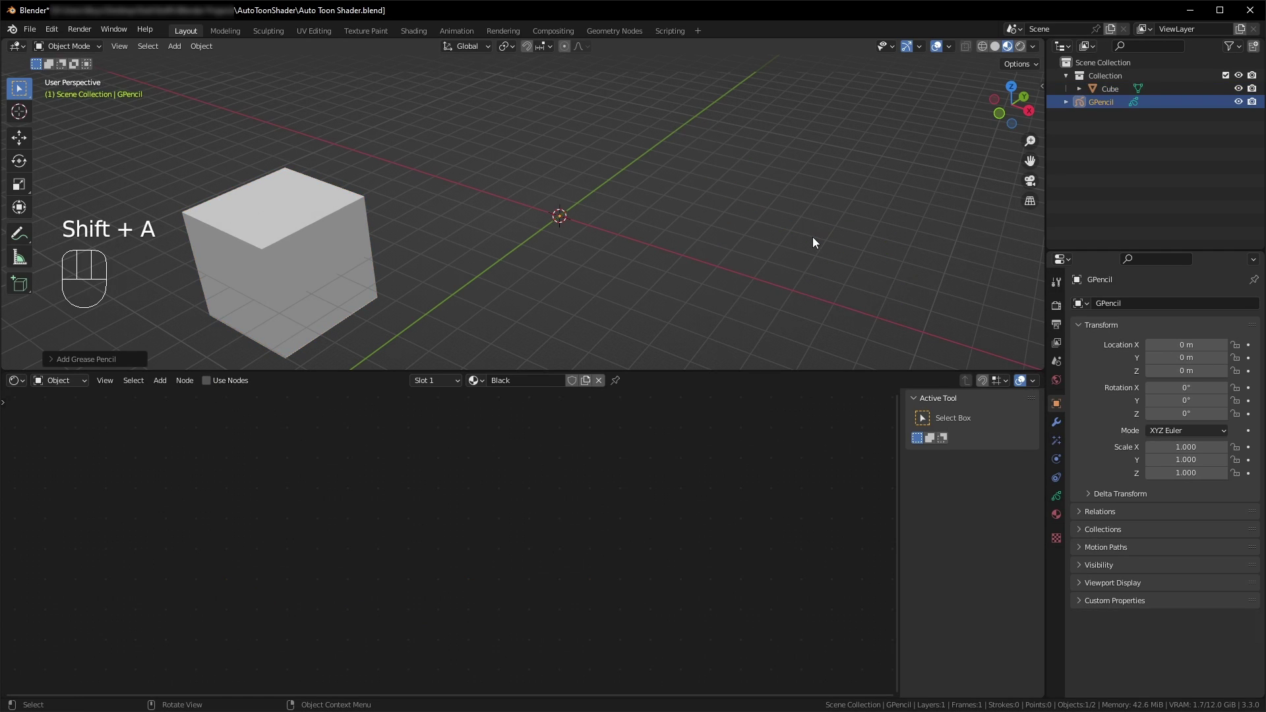
left_click(1057, 425)
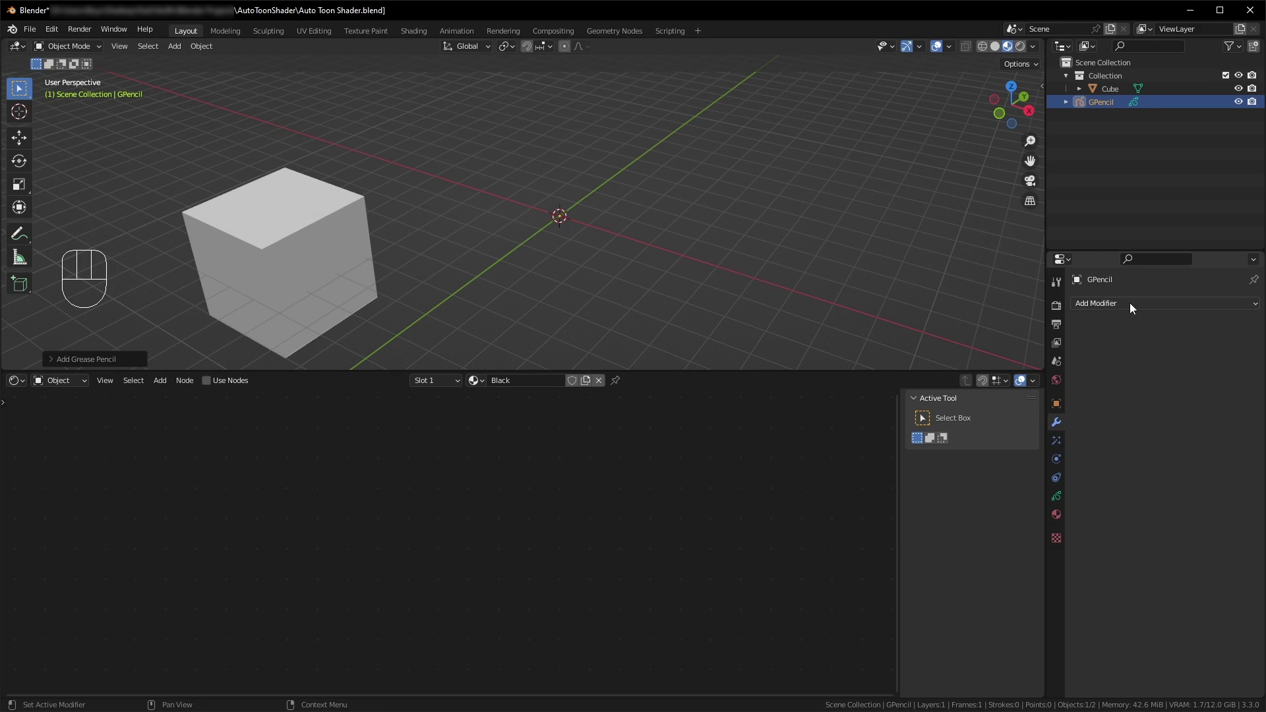
left_click(1129, 303)
left_click(1054, 413)
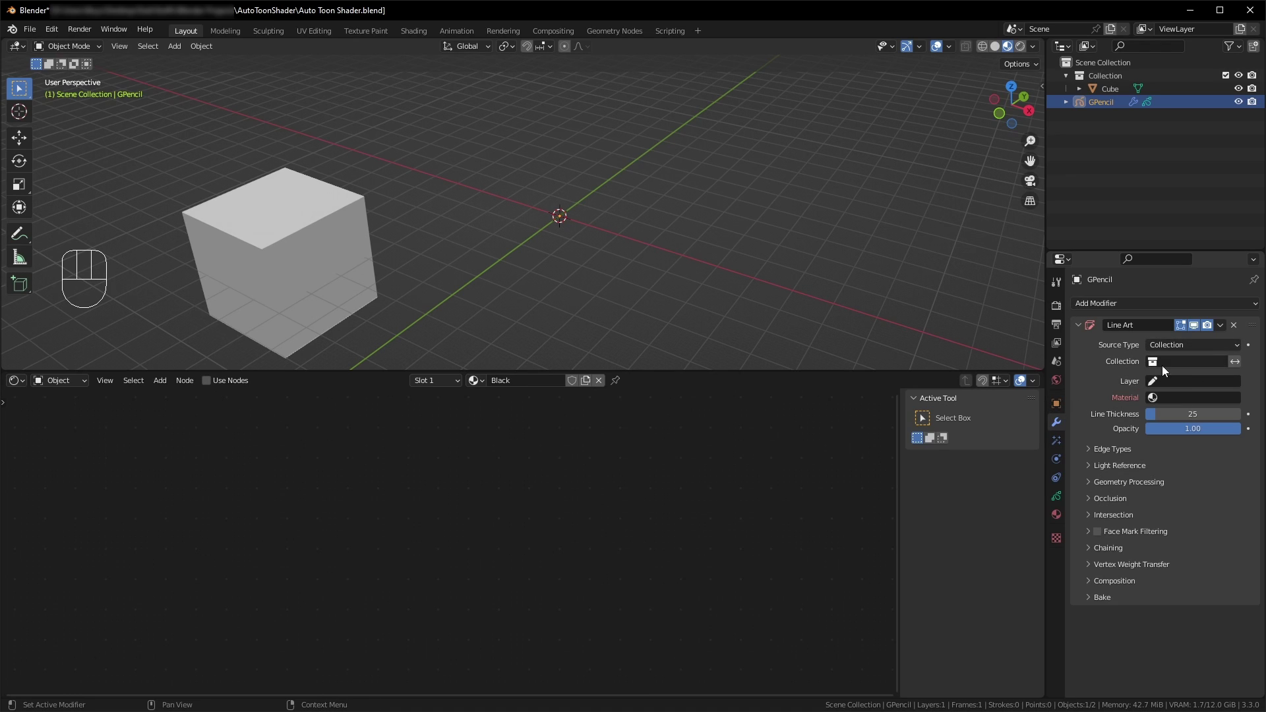
Step: Create a new collection under the Scene Collection and name it Outline This
right_click(1091, 64)
left_click(1091, 65)
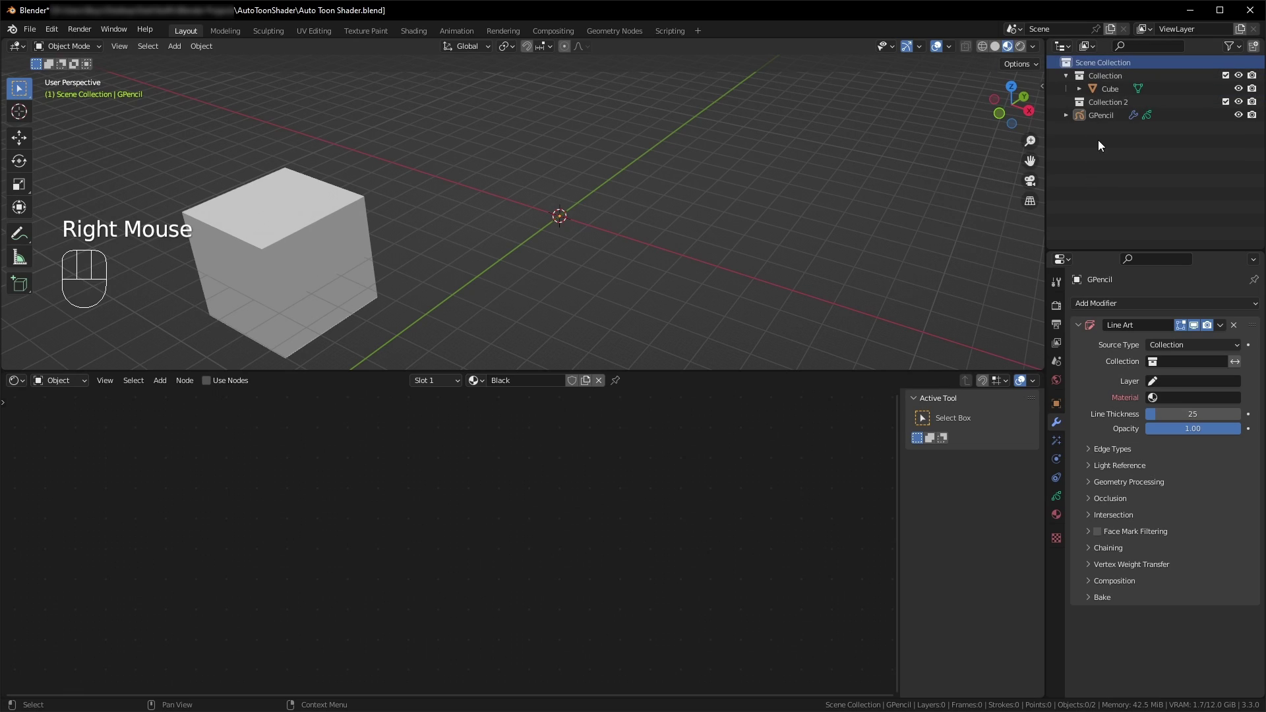
left_click(1098, 103)
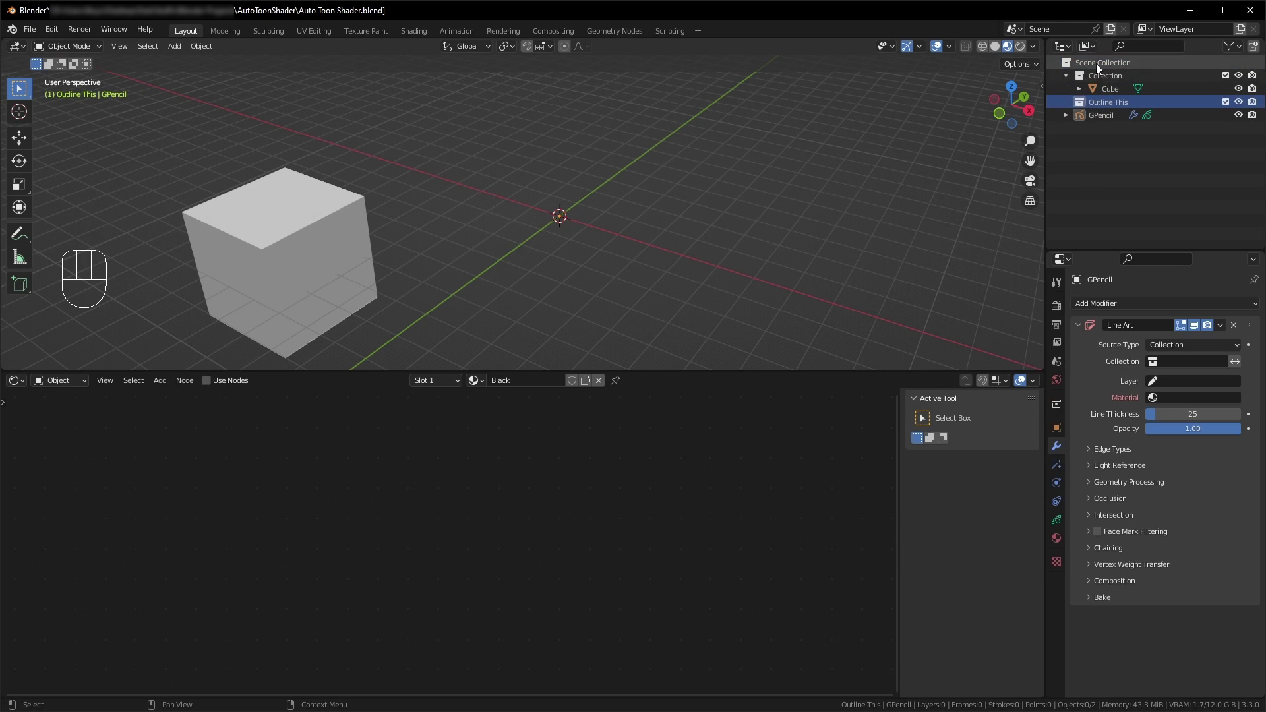
Step: Create a second collection named Outlines and move the grease pencil object into it
left_click(1105, 115)
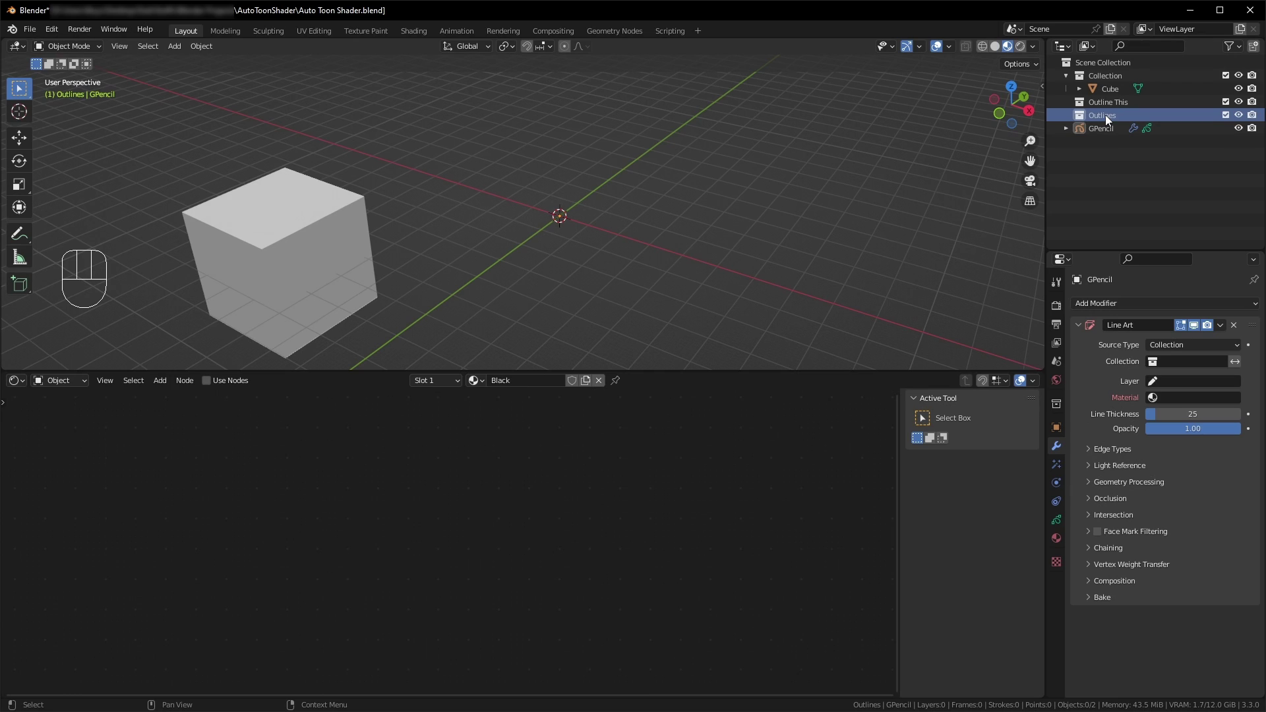
left_click_drag(1107, 130, 1109, 114)
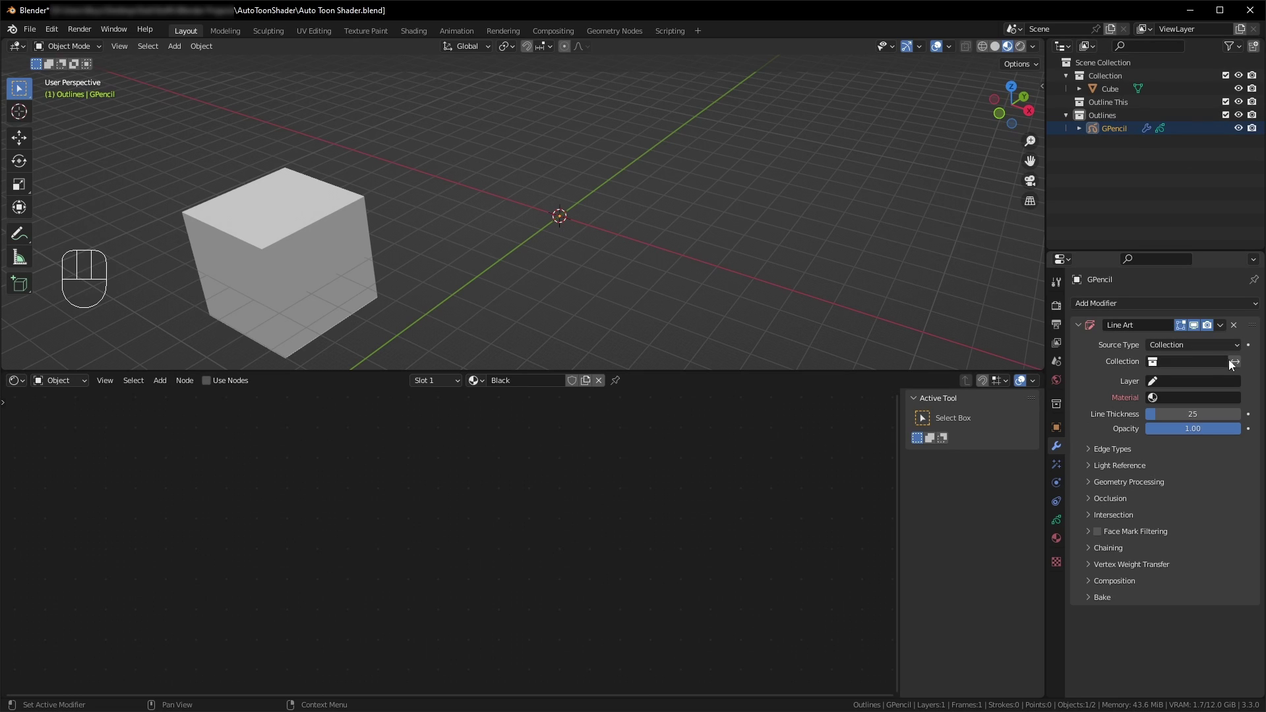
Step: Set the Line Art modifier's collection to Outline This, layer to GP_Layer, material to Black and line thickness to 200
left_click(1190, 362)
left_click(1169, 393)
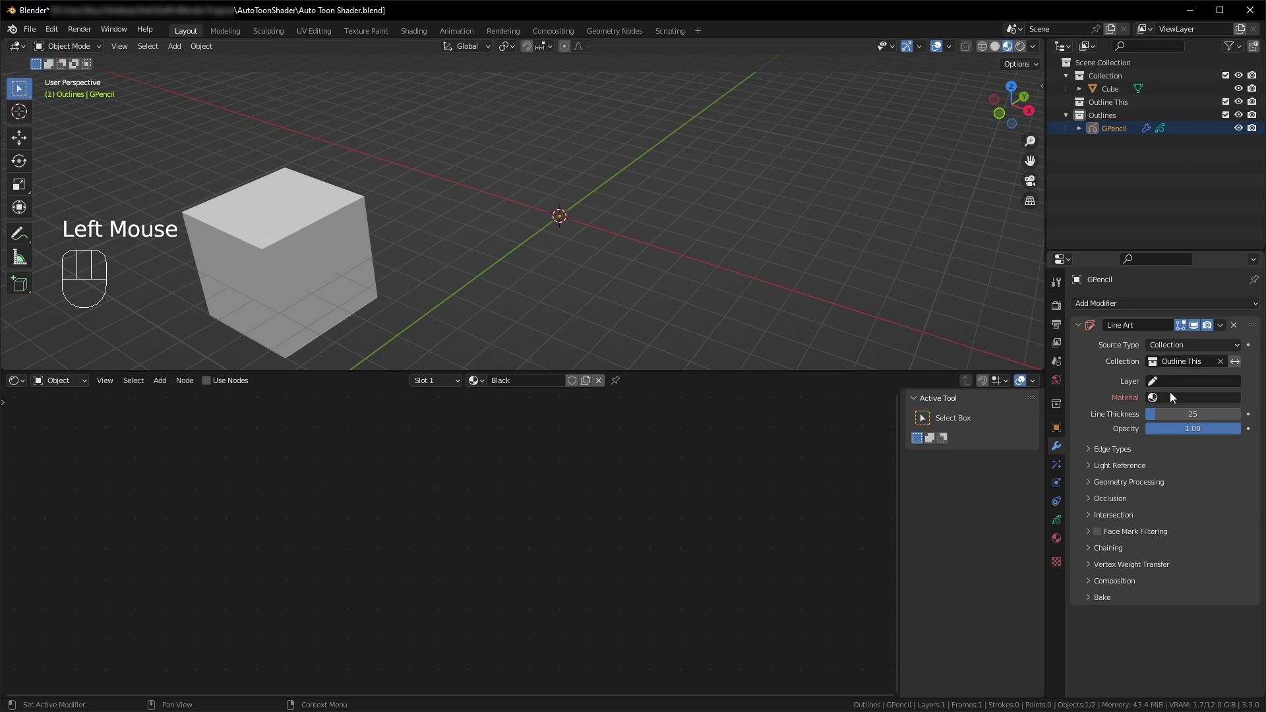
left_click(1172, 380)
left_click(1171, 400)
left_click(1174, 398)
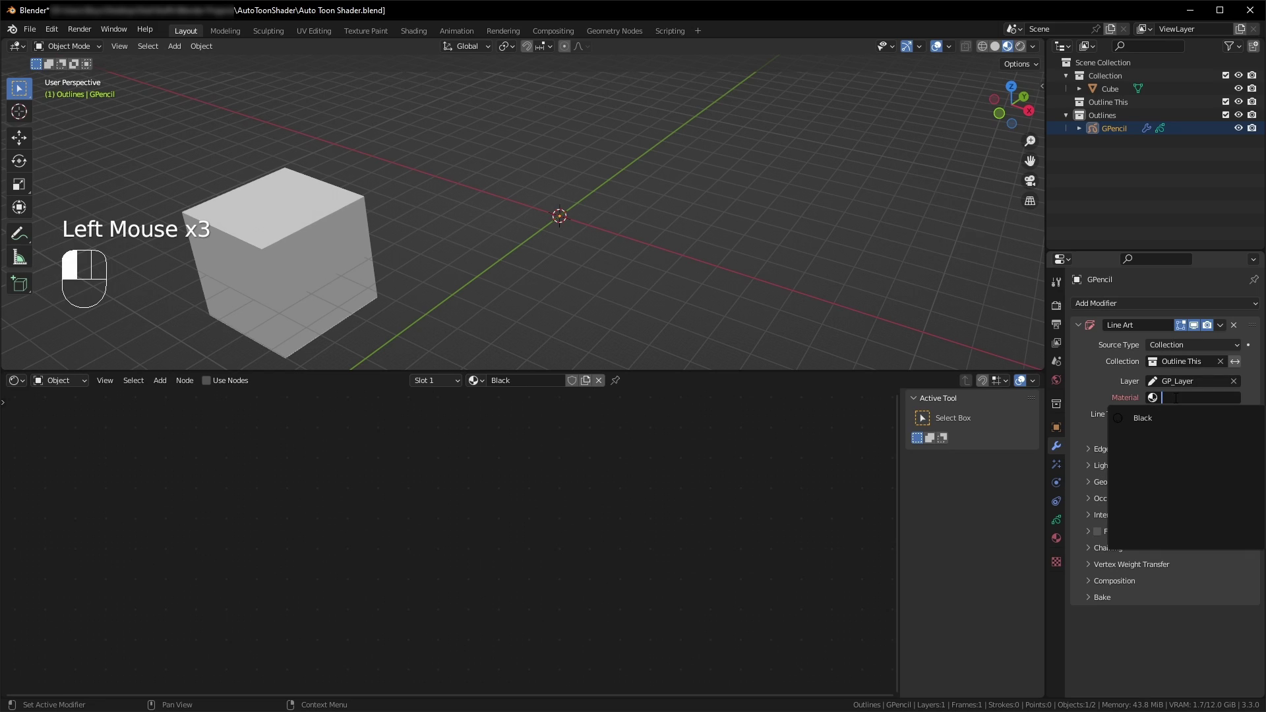
left_click(1168, 418)
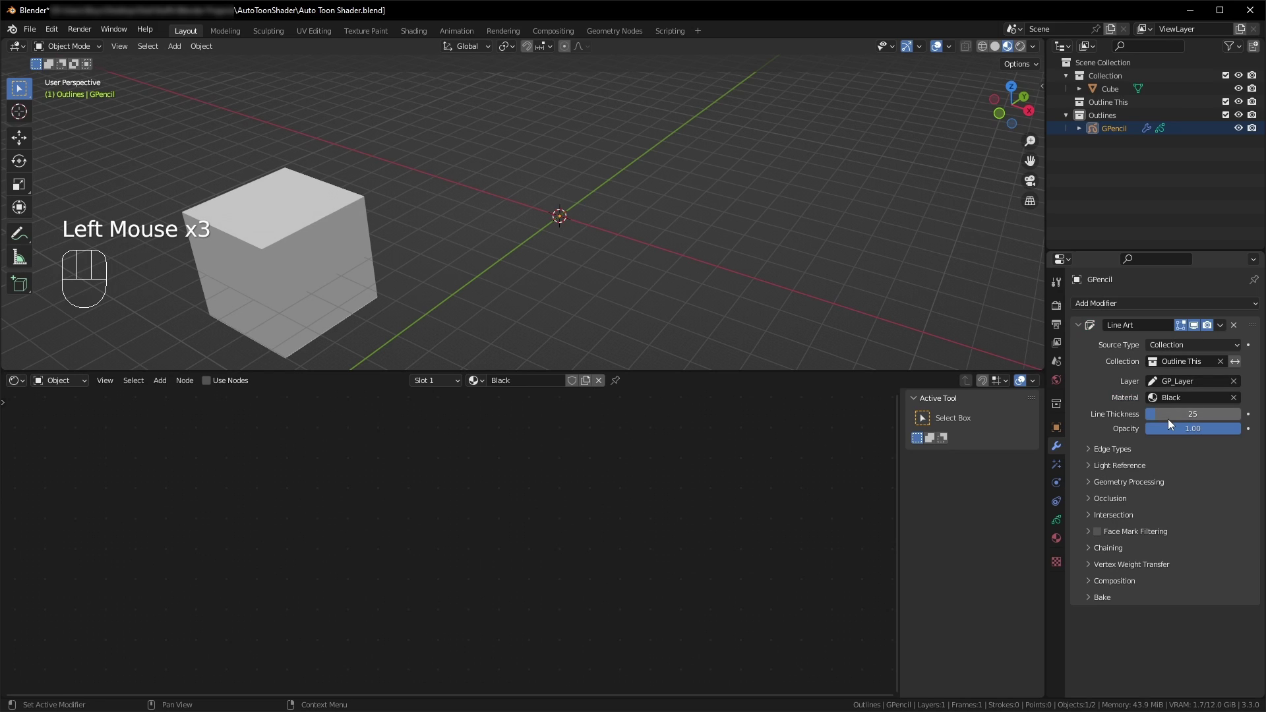
left_click_drag(1168, 418, 1224, 412)
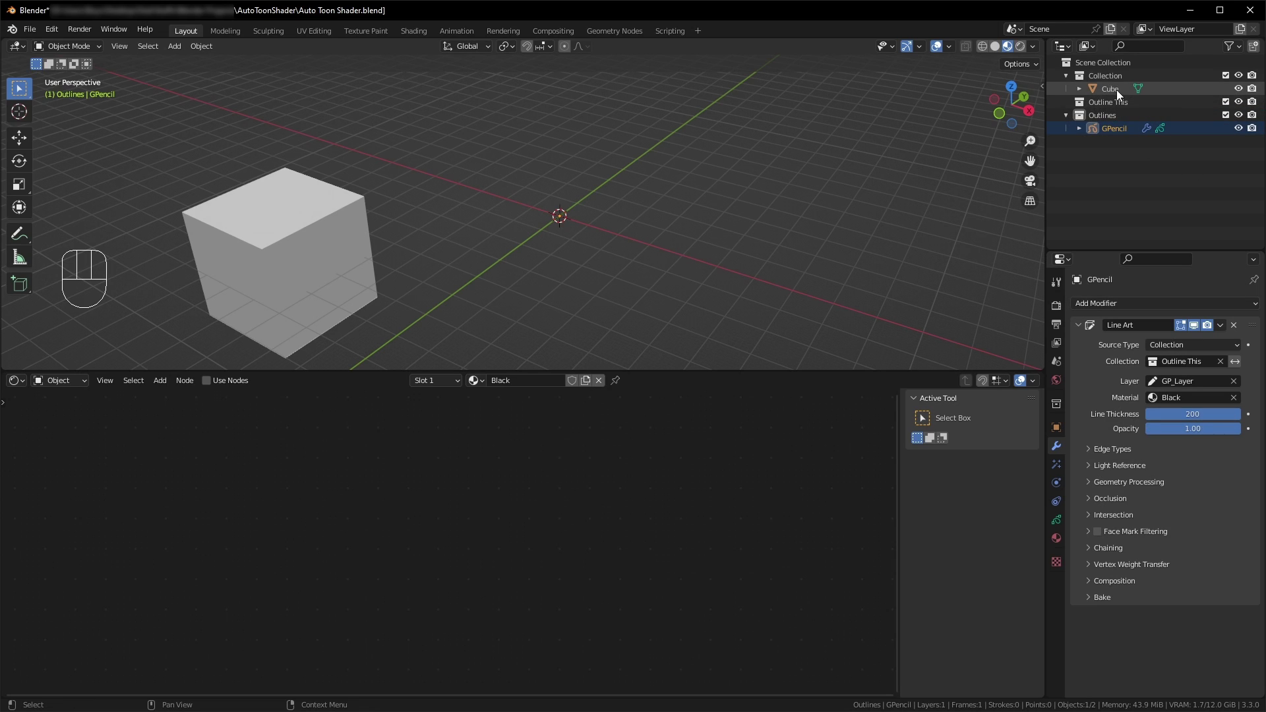
Step: Move the cube into the Outline This collection
left_click_drag(1118, 90, 1125, 102)
left_click(859, 168)
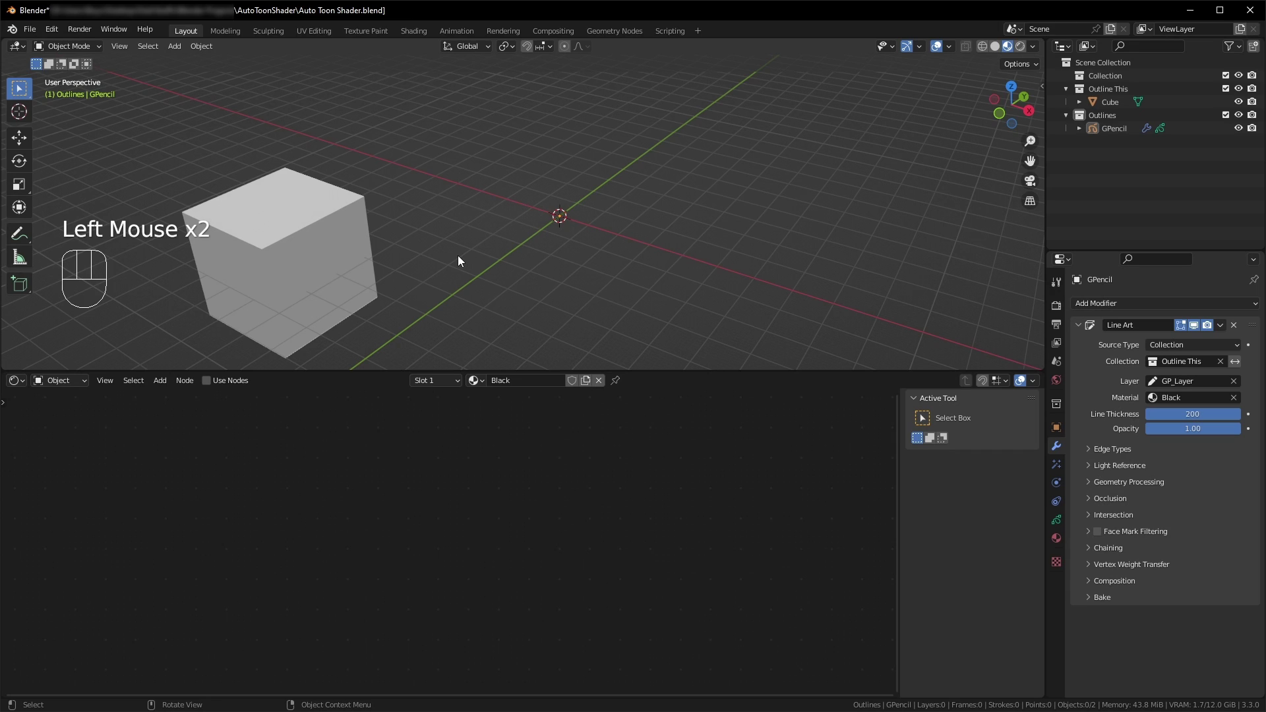
Step: Add a camera and align it to the current view
key("shift")
key("shift+a")
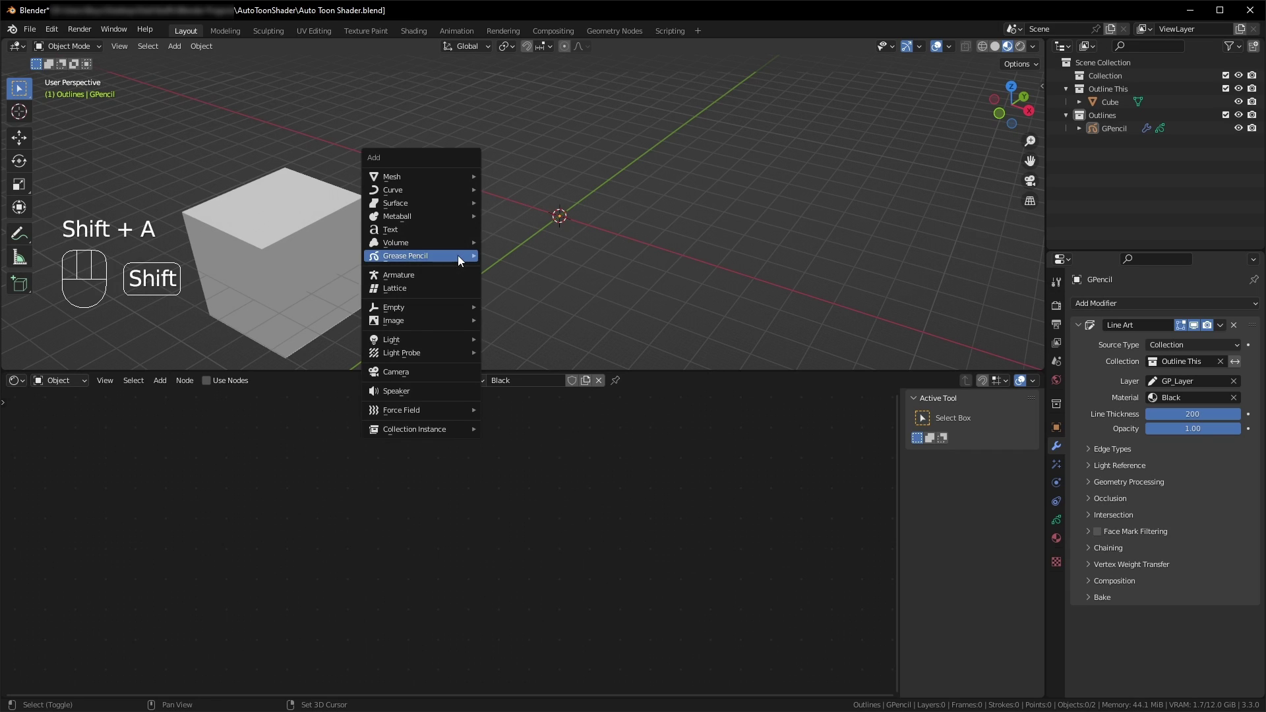
left_click(438, 371)
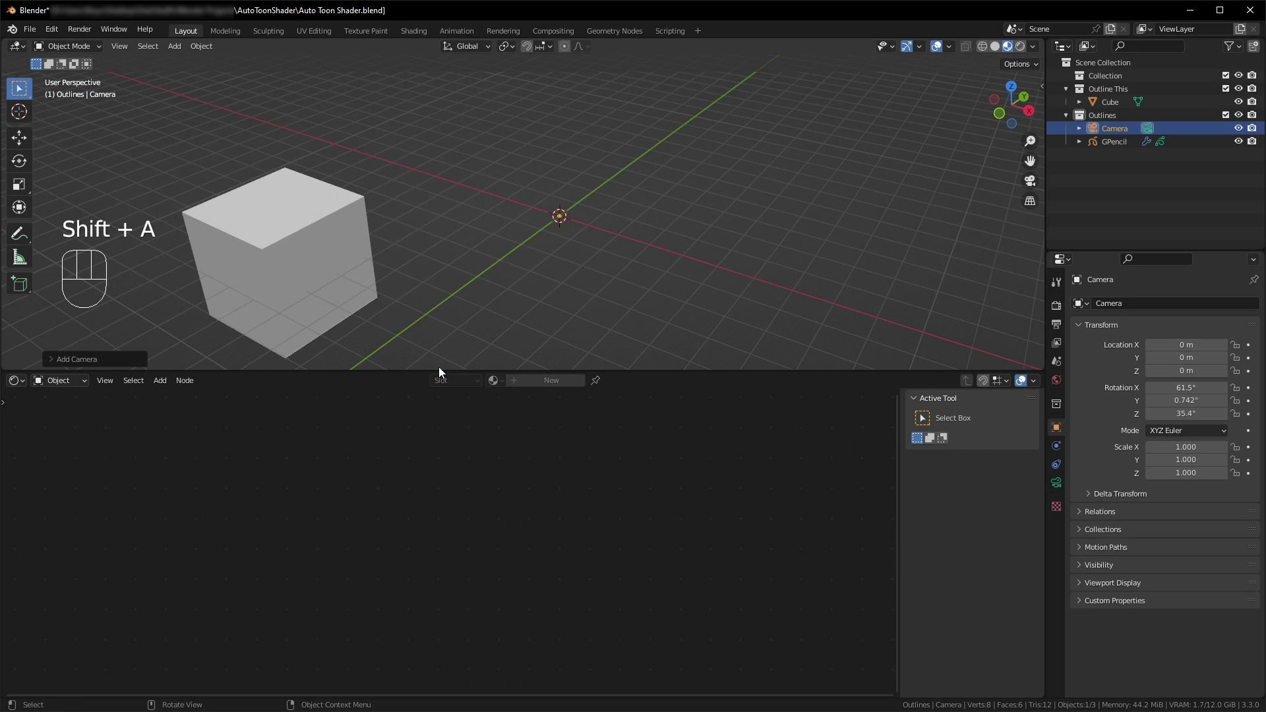
key("KP_0")
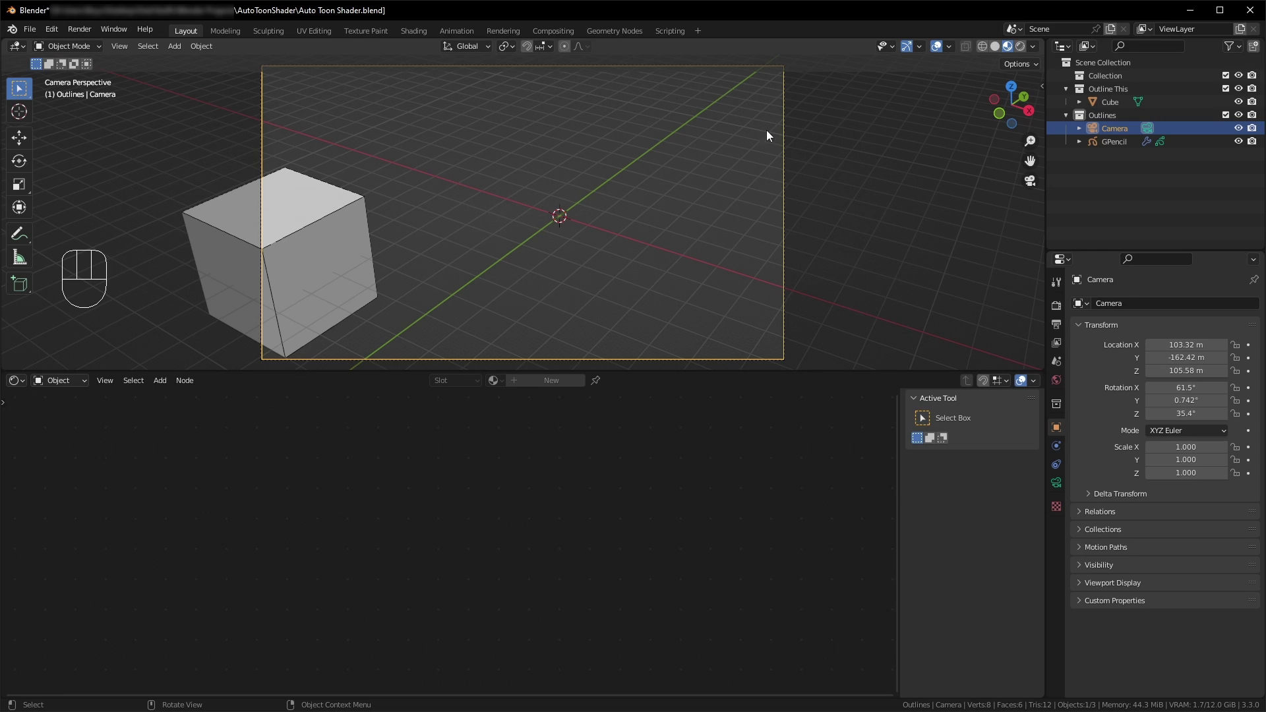
Step: Delete the cube from the Outline This collection
left_click(1109, 102)
key("Delete")
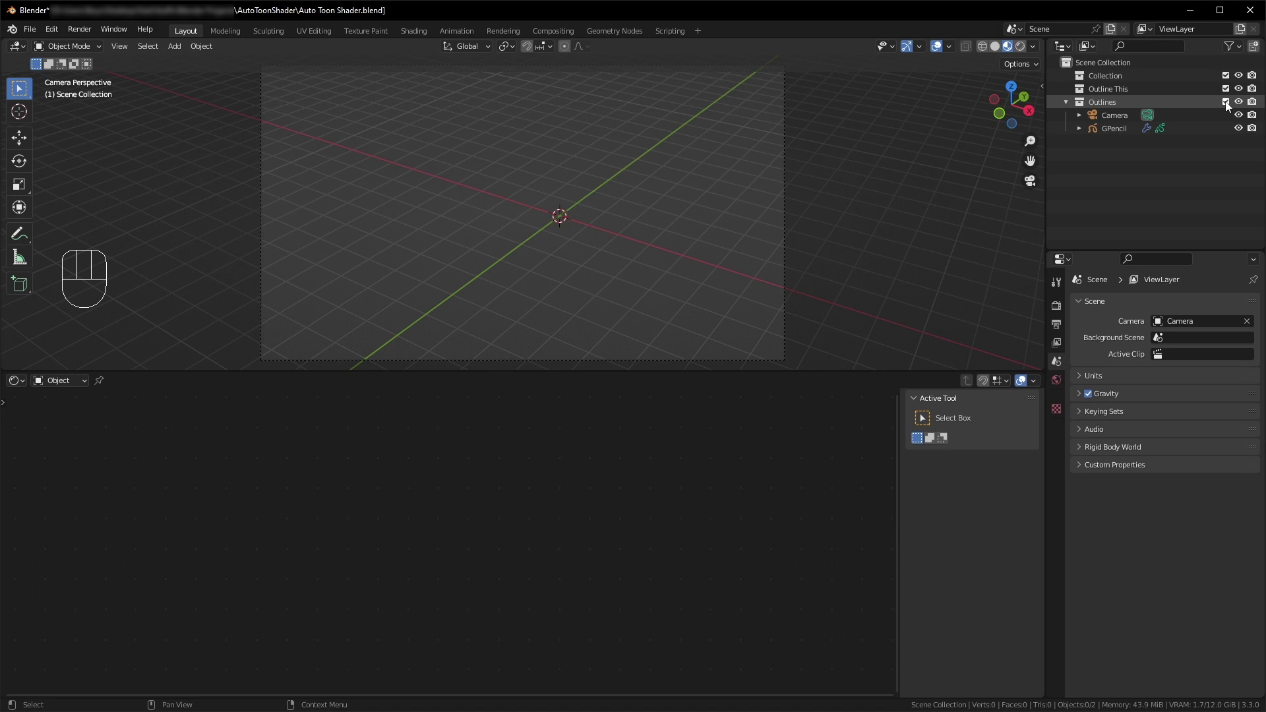
Step: Move the camera into the default collection and rename that collection Scene Stuff
left_click_drag(1137, 115, 1134, 80)
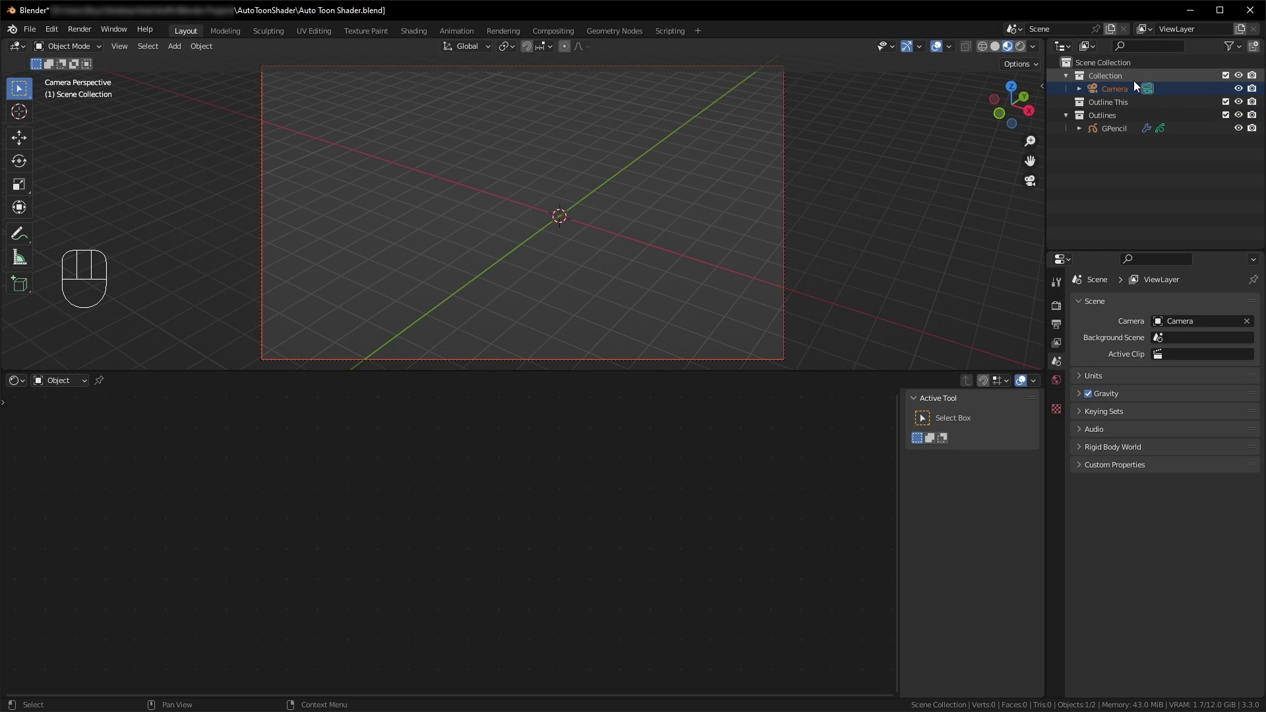
double_click(1134, 79)
type("Scene Stuff")
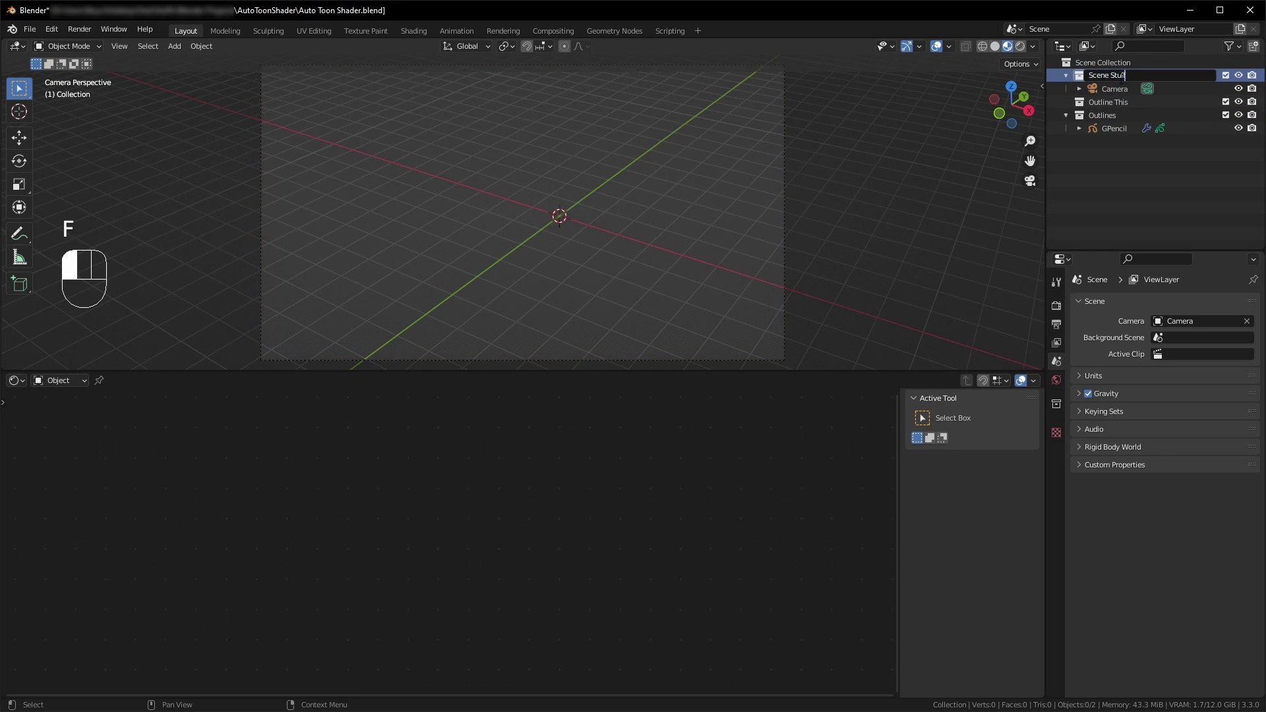
Step: Finish naming the default collection Scene Stuff
key("Return")
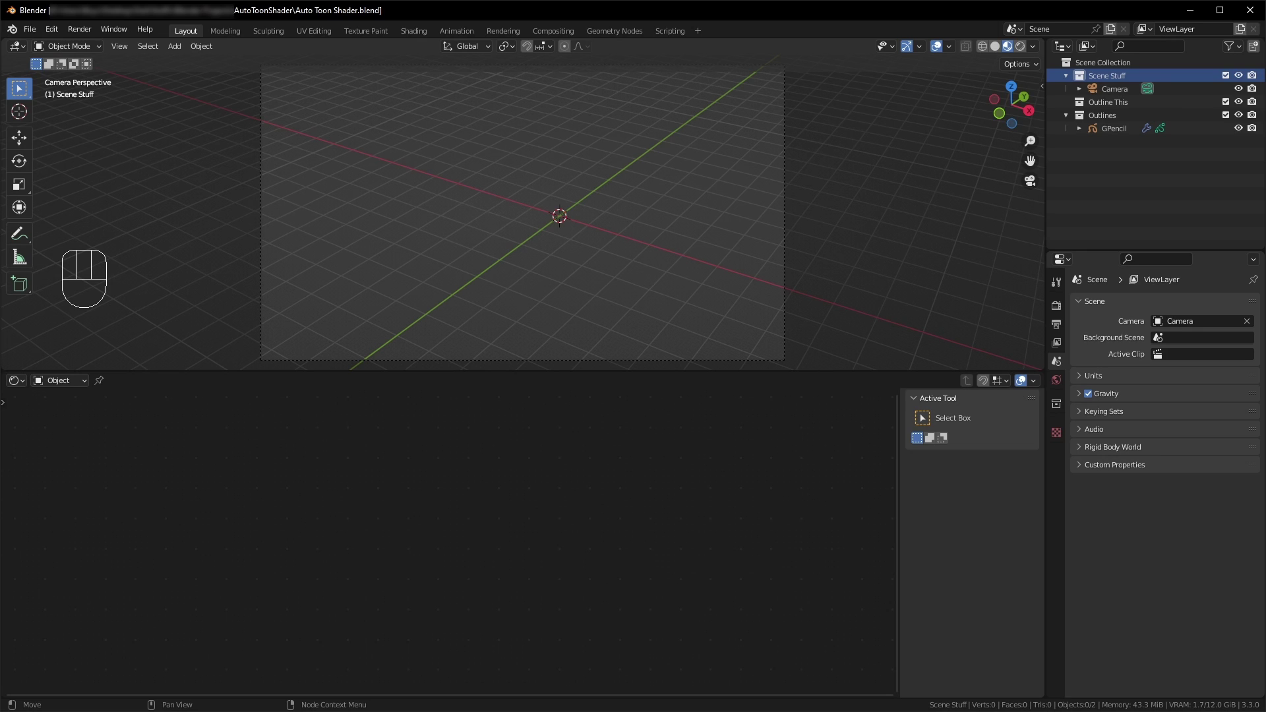
Step: Switch to File Explorer, mark Auto Toon Shader.blend as read-only in its properties, and try saving the file from Blender
key("alt+Tab")
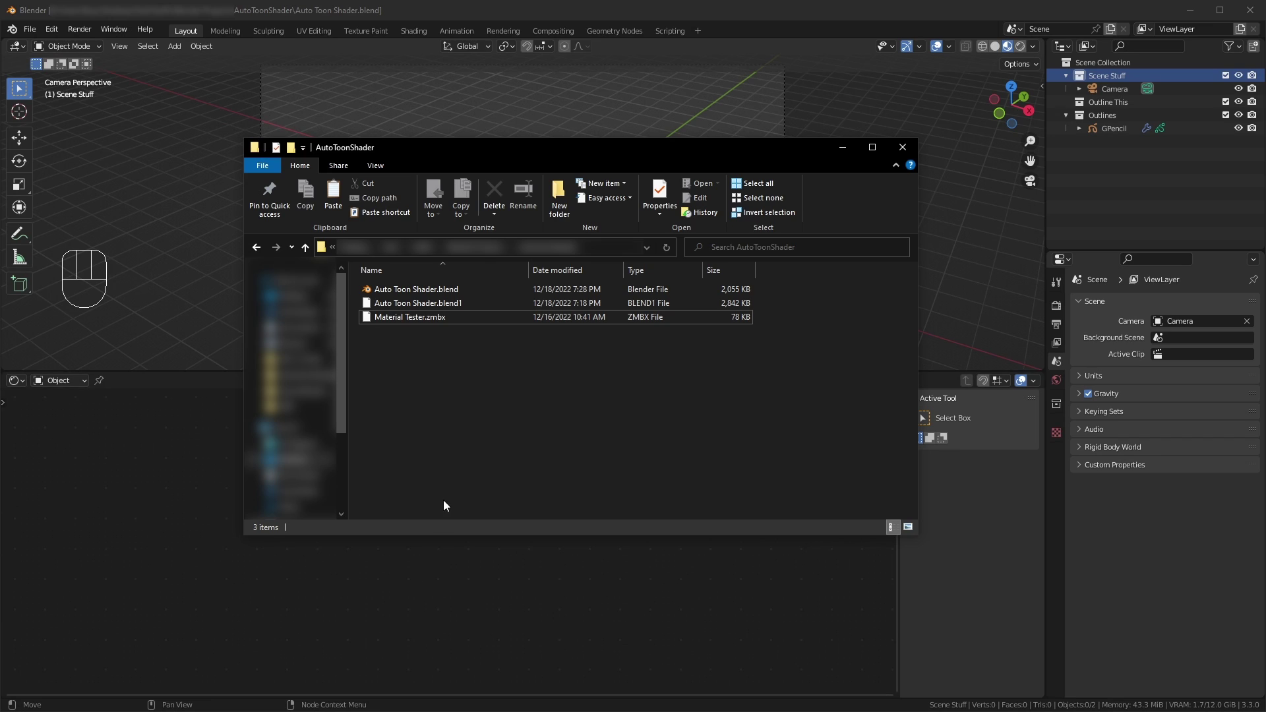
right_click(430, 287)
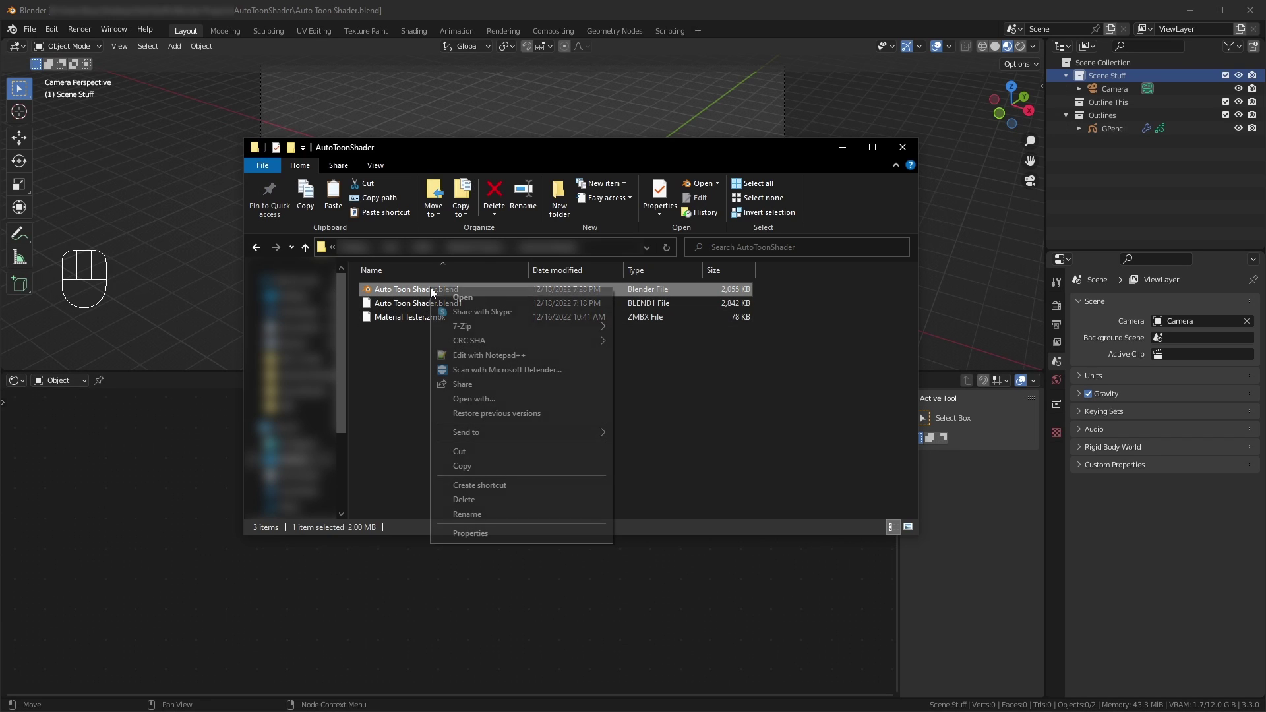
left_click(477, 534)
left_click(503, 537)
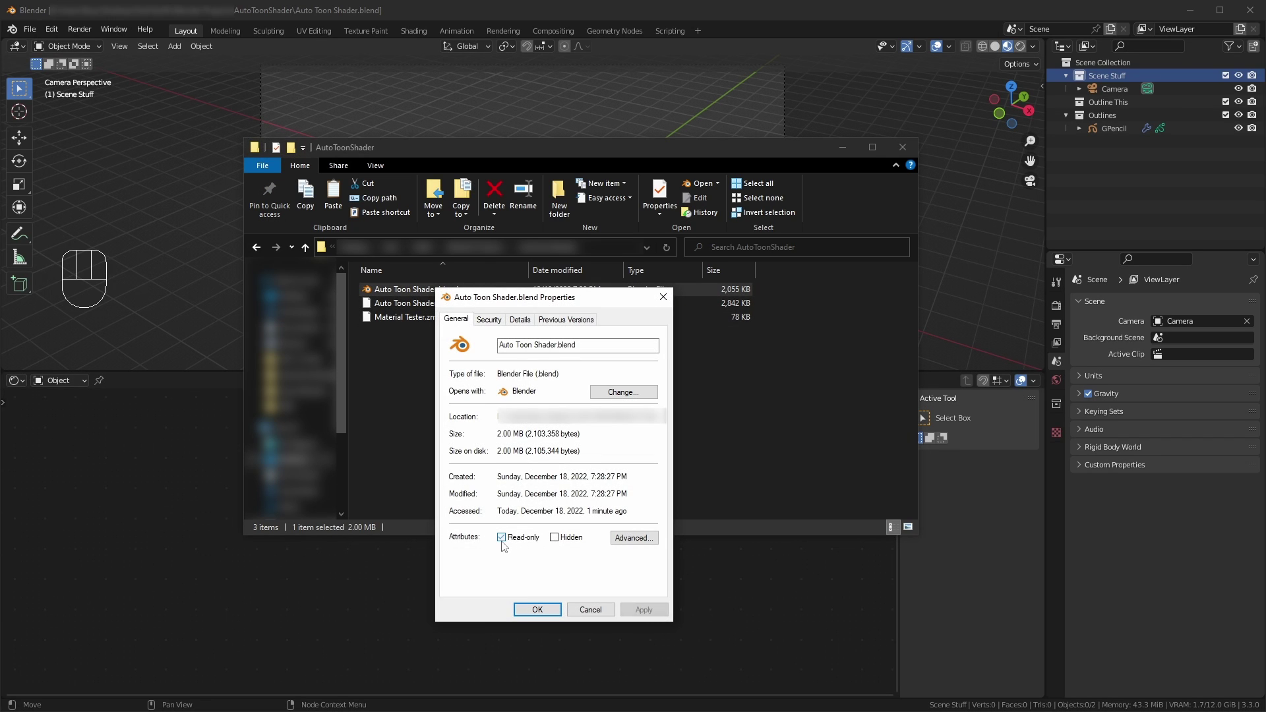
left_click(538, 608)
left_click(30, 28)
left_click(45, 119)
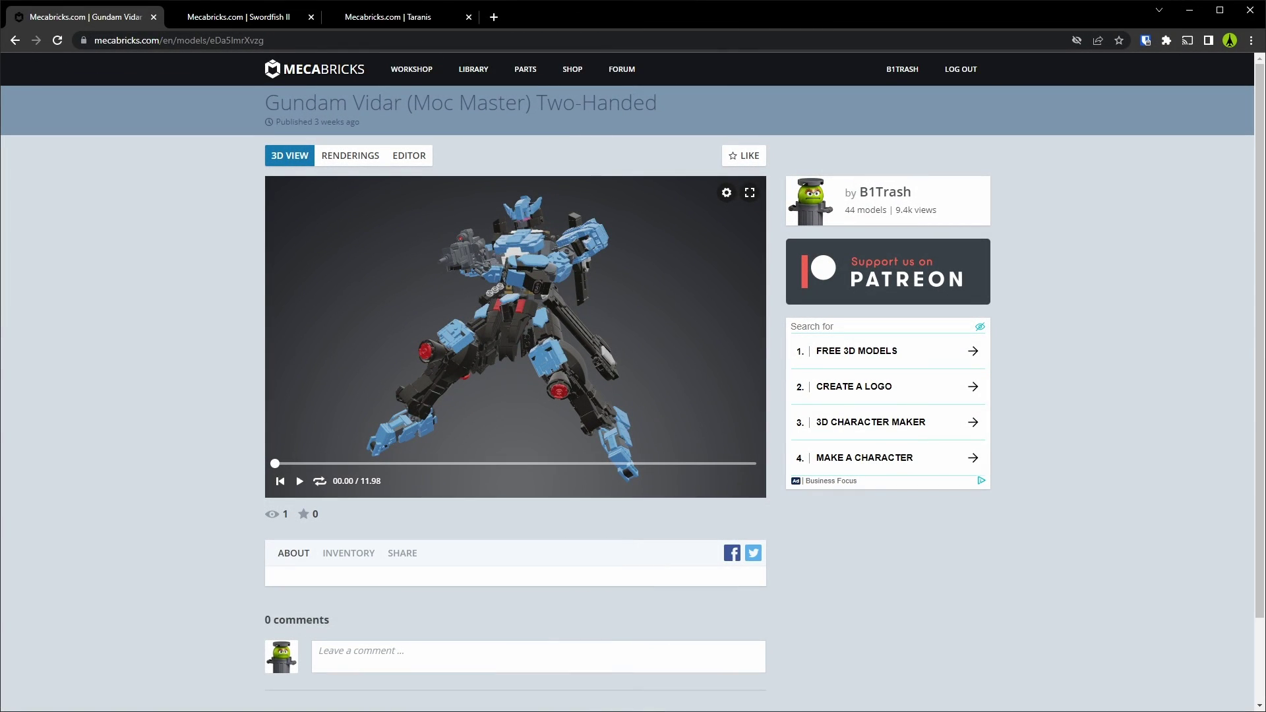
Step: On the Mecabricks site, open the Gundam Vidar, Swordfish II and Taranis models in the editor
left_click(409, 156)
left_click(242, 20)
left_click(410, 158)
left_click(390, 22)
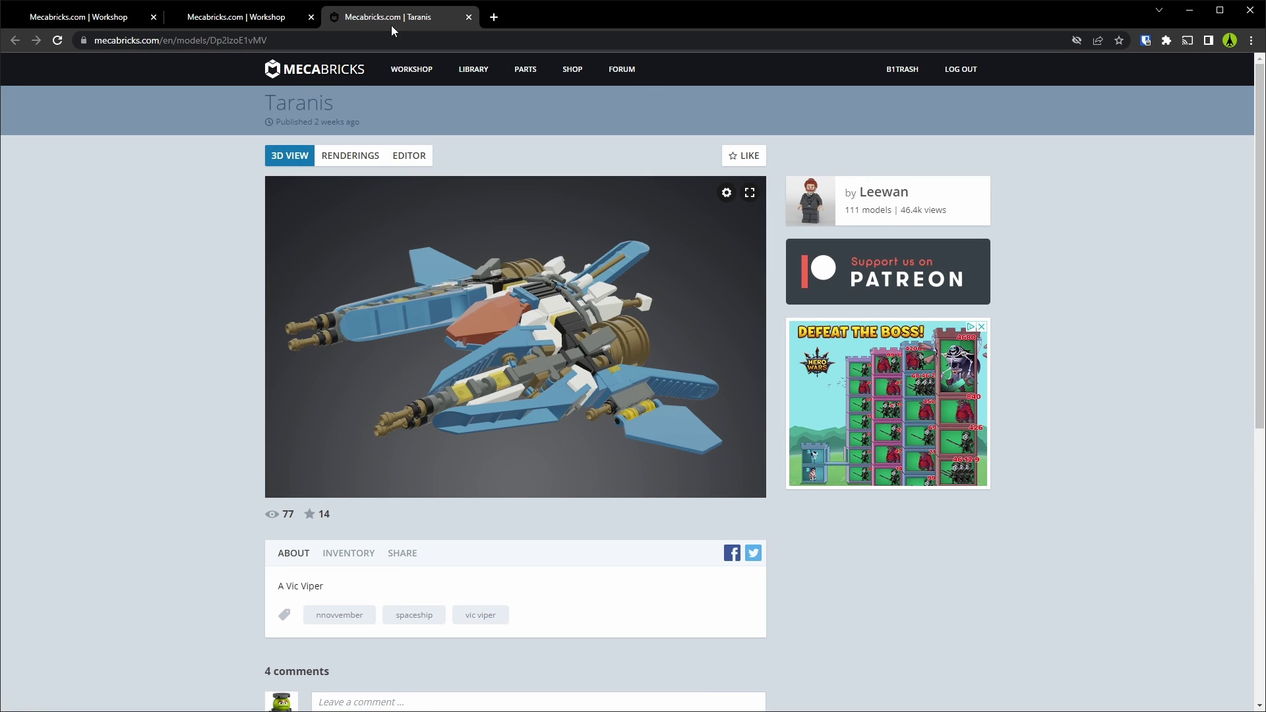
left_click(400, 158)
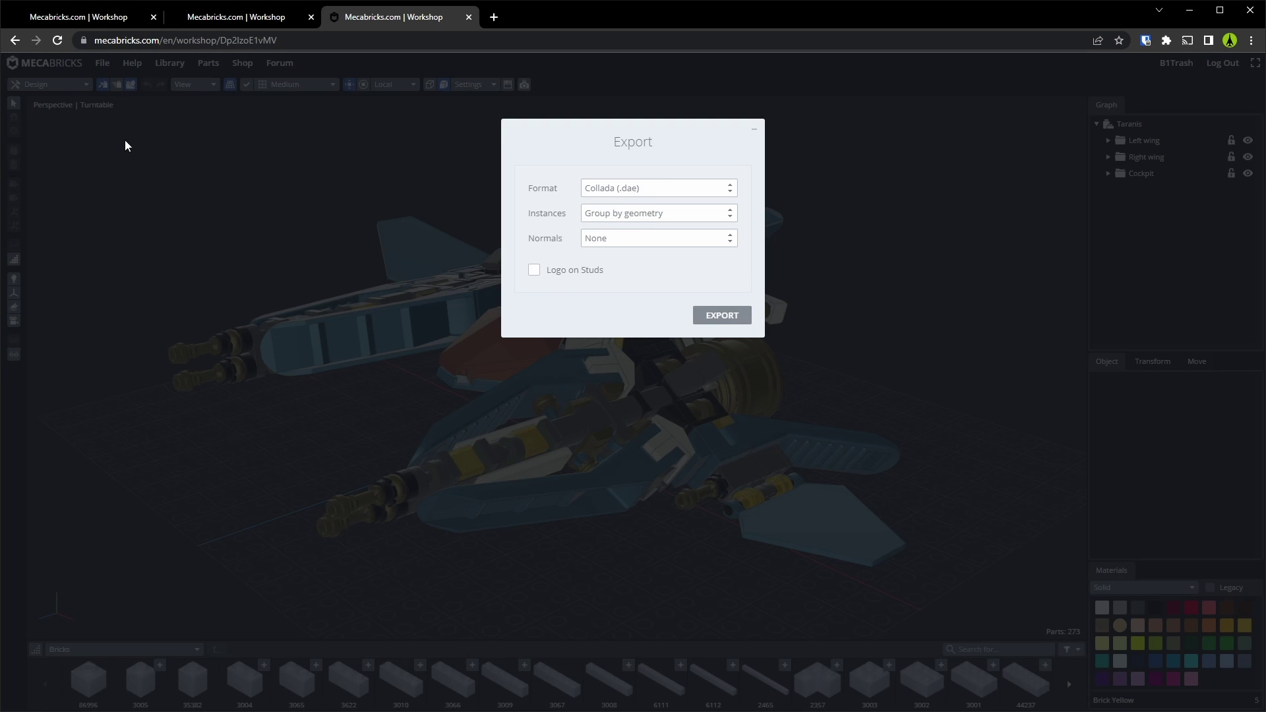
Step: Export the Taranis, Swordfish II and Gundam Vidar models from the Mecabricks Workshop as .zmbx files
left_click(721, 314)
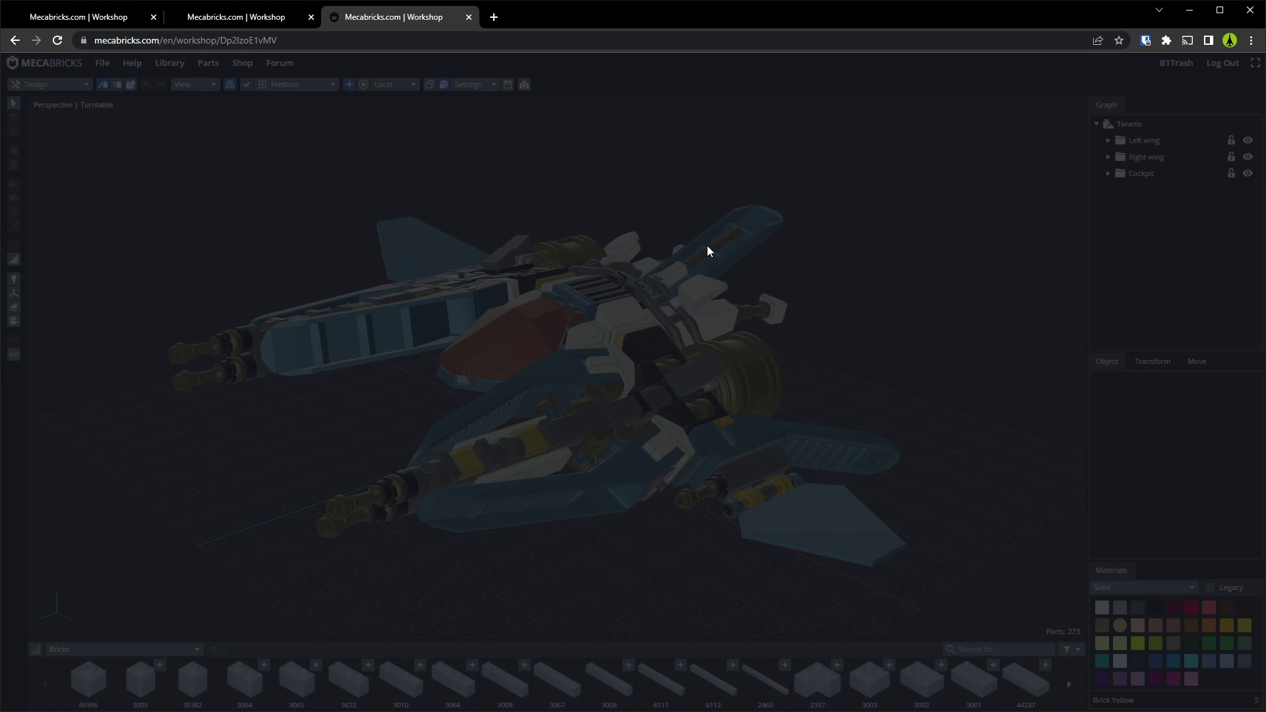
left_click(102, 63)
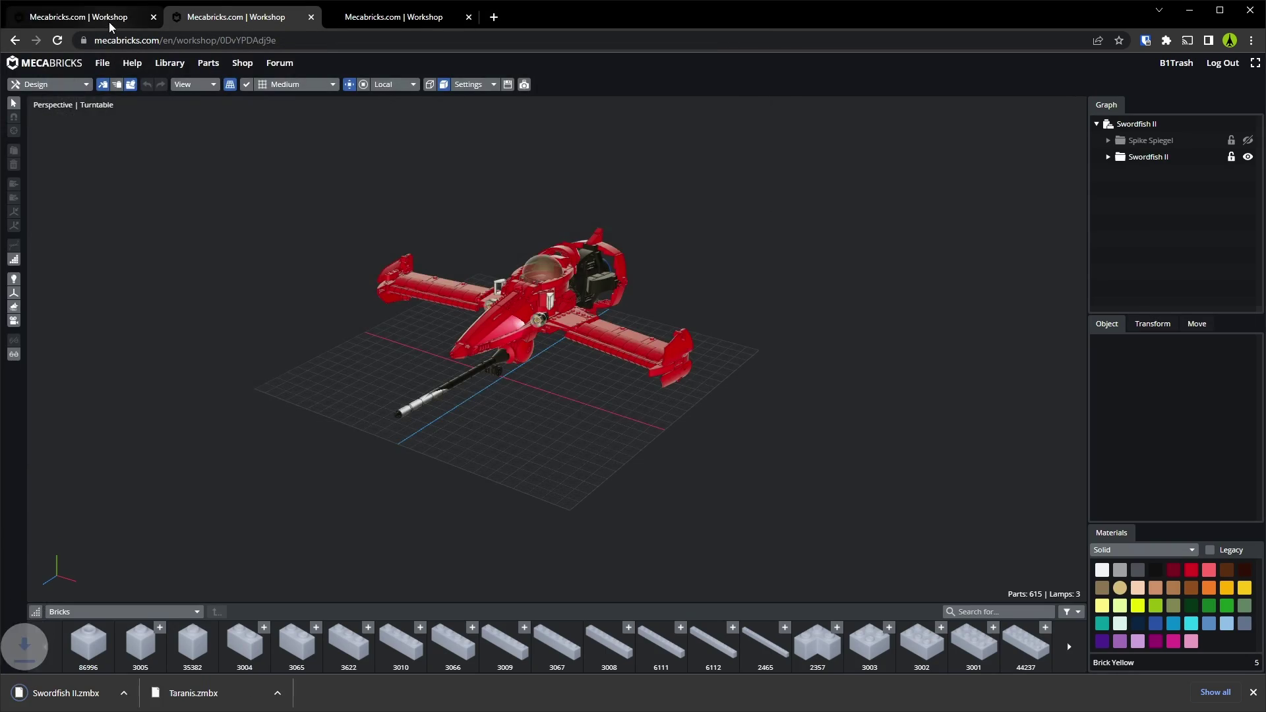
left_click(79, 17)
left_click(102, 63)
left_click(112, 144)
left_click(660, 187)
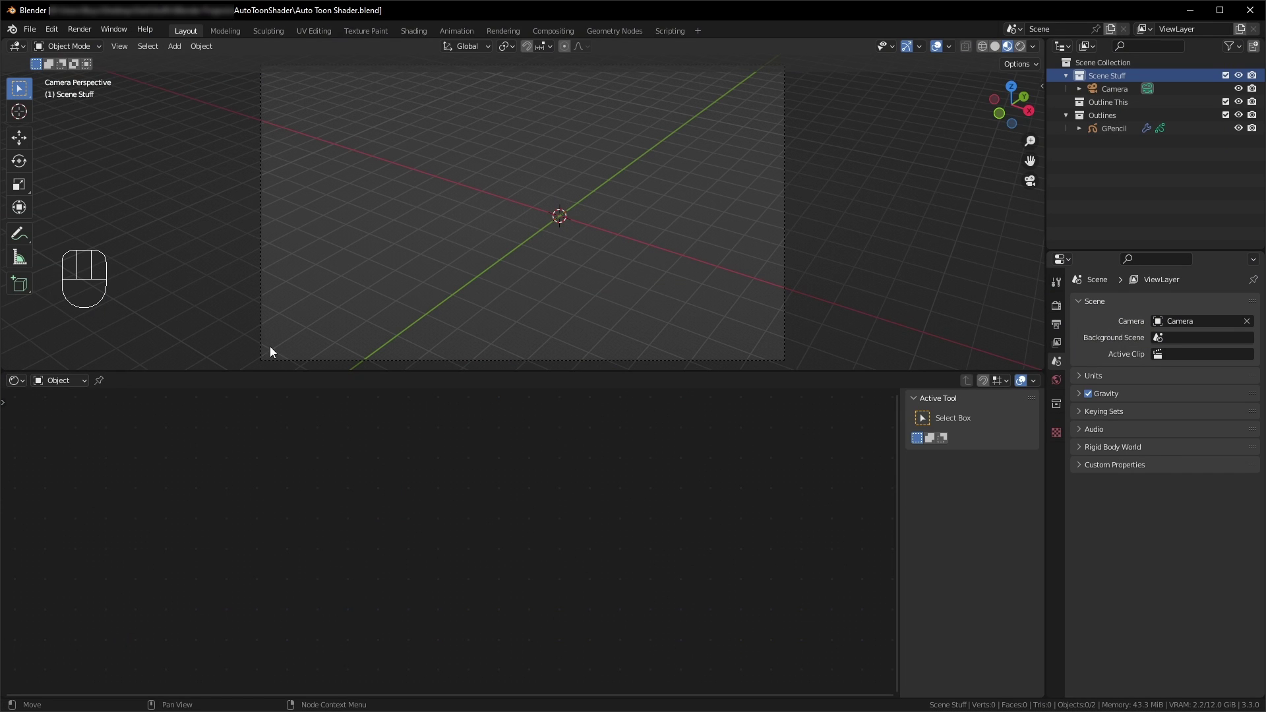
Step: Switch back to Blender and import the Gundam Vidar model with the Mecabricks (.zmbx) importer
left_click(29, 31)
mouse_move(77, 208)
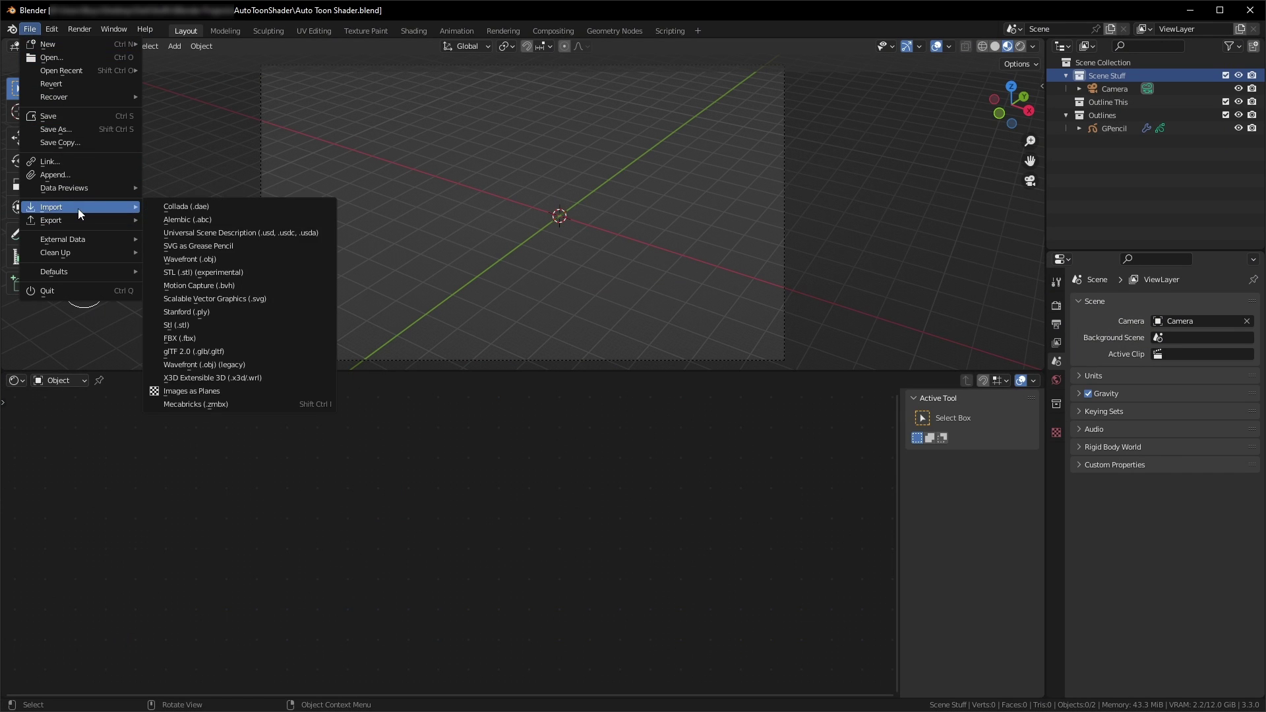
left_click(244, 405)
double_click(490, 270)
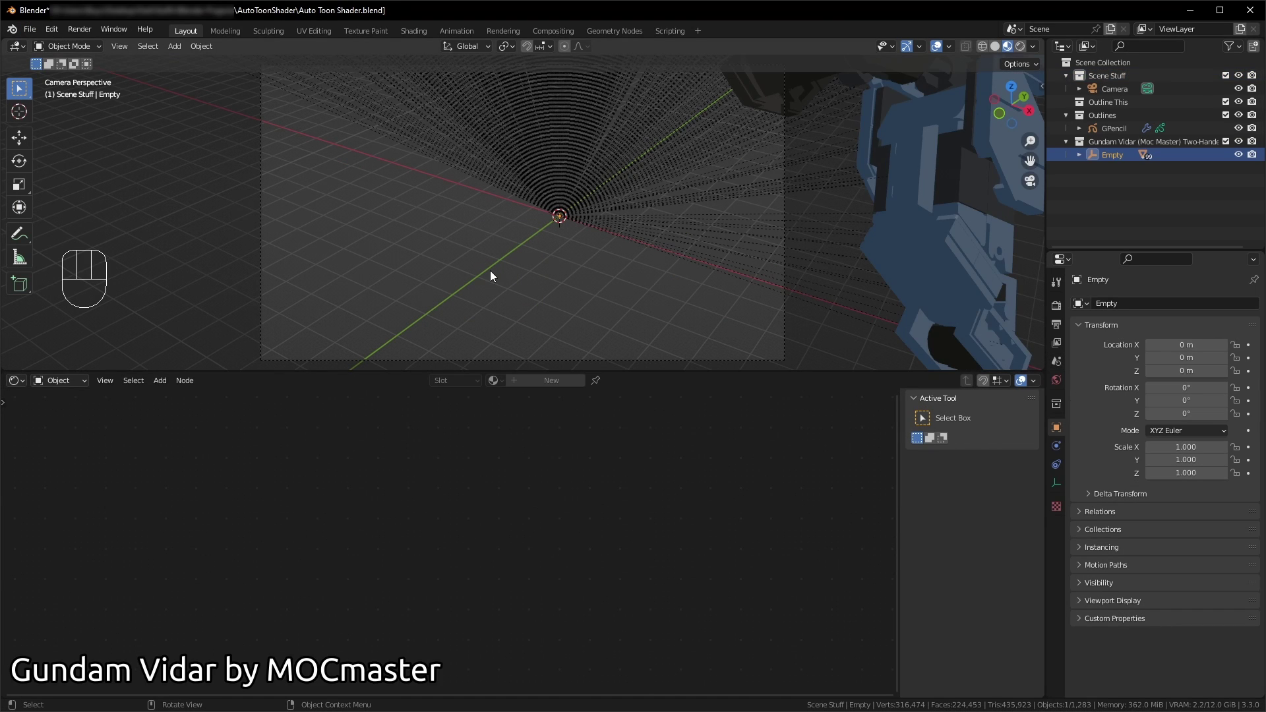
Step: Set the 3D viewport's clip end to 100000 m so the large model can be viewed from far away
scroll(491, 271, "down", 6)
middle_click_drag(481, 234, 508, 232)
scroll(507, 232, "down", 3)
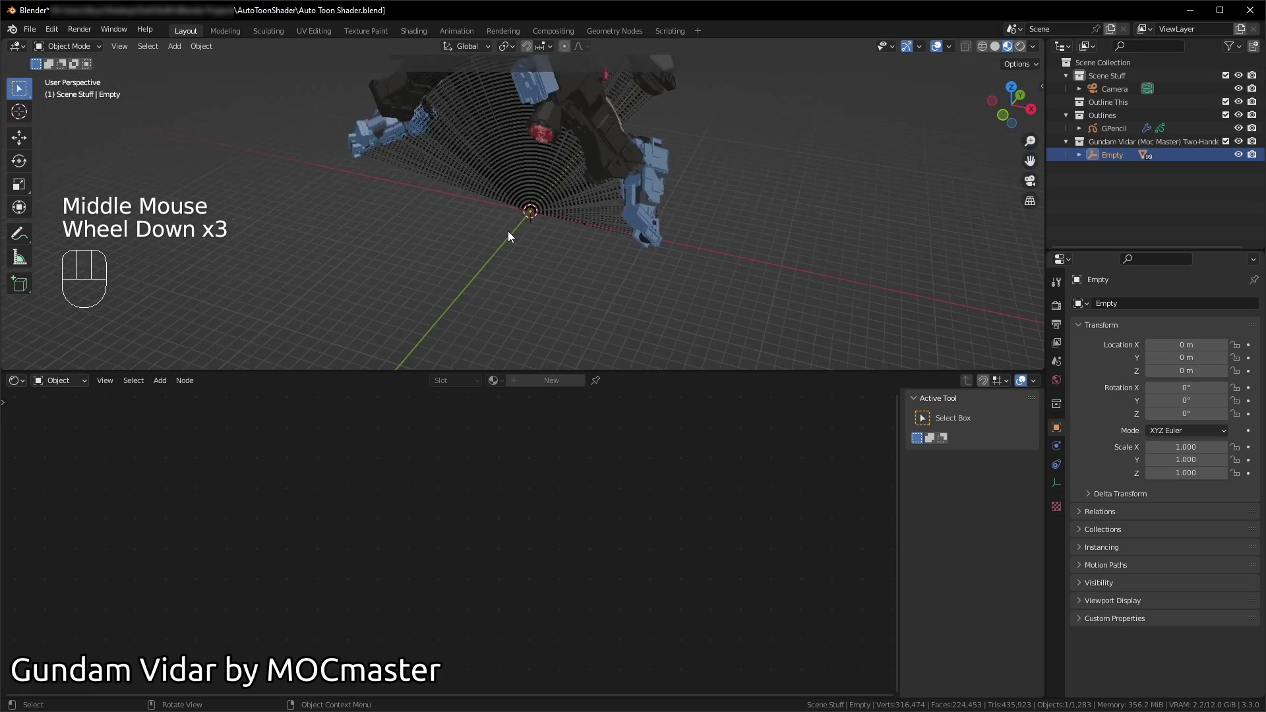
scroll(508, 233, "down", 6)
scroll(508, 233, "up", 2)
scroll(508, 233, "down", 2)
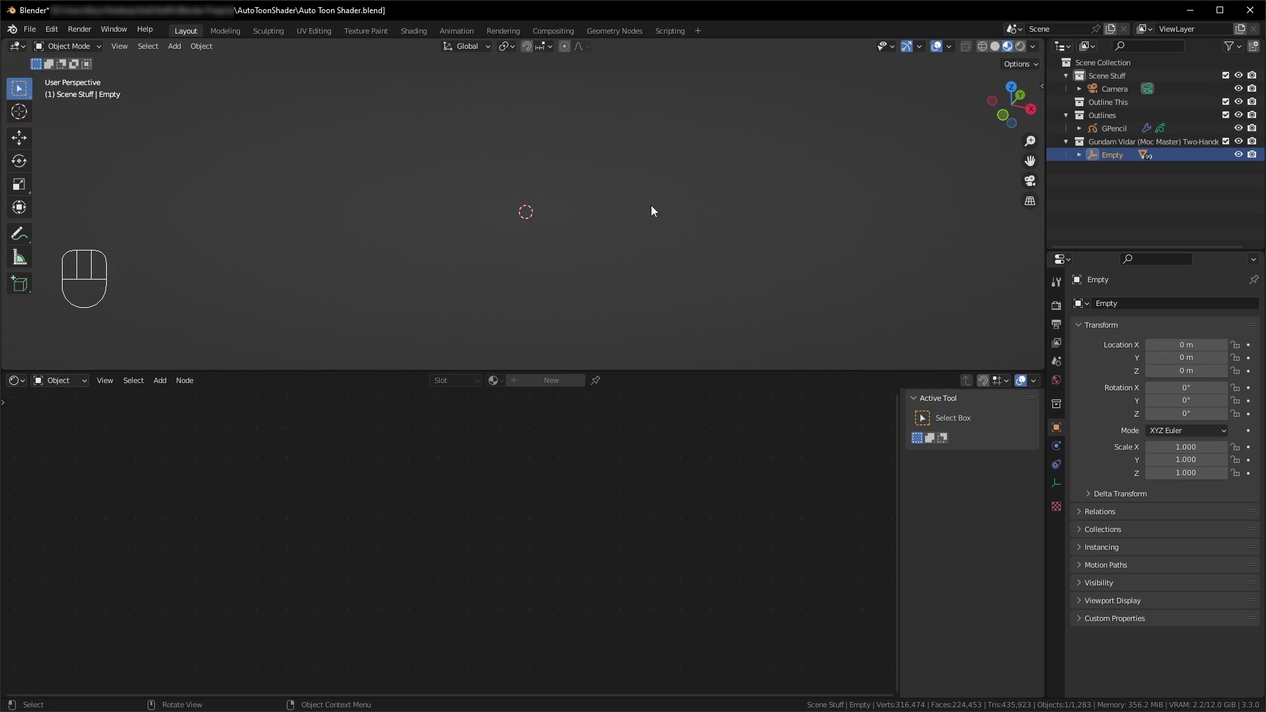
key("n")
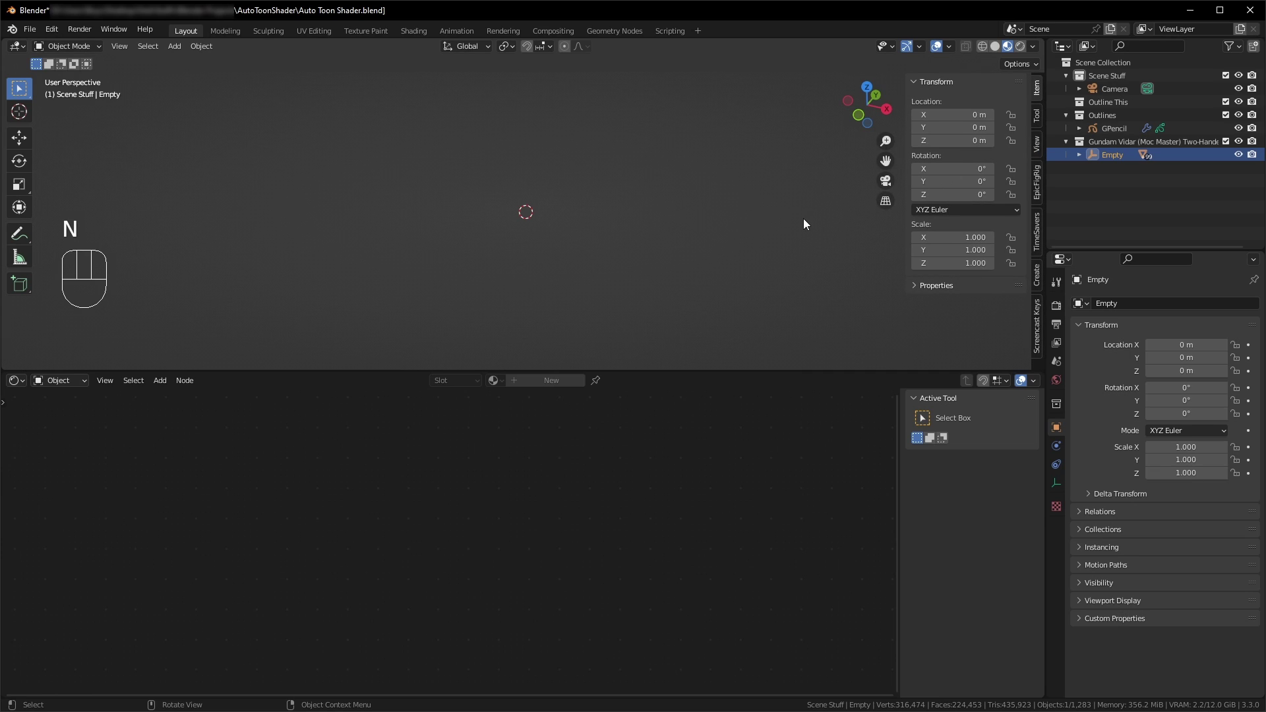
left_click(1037, 143)
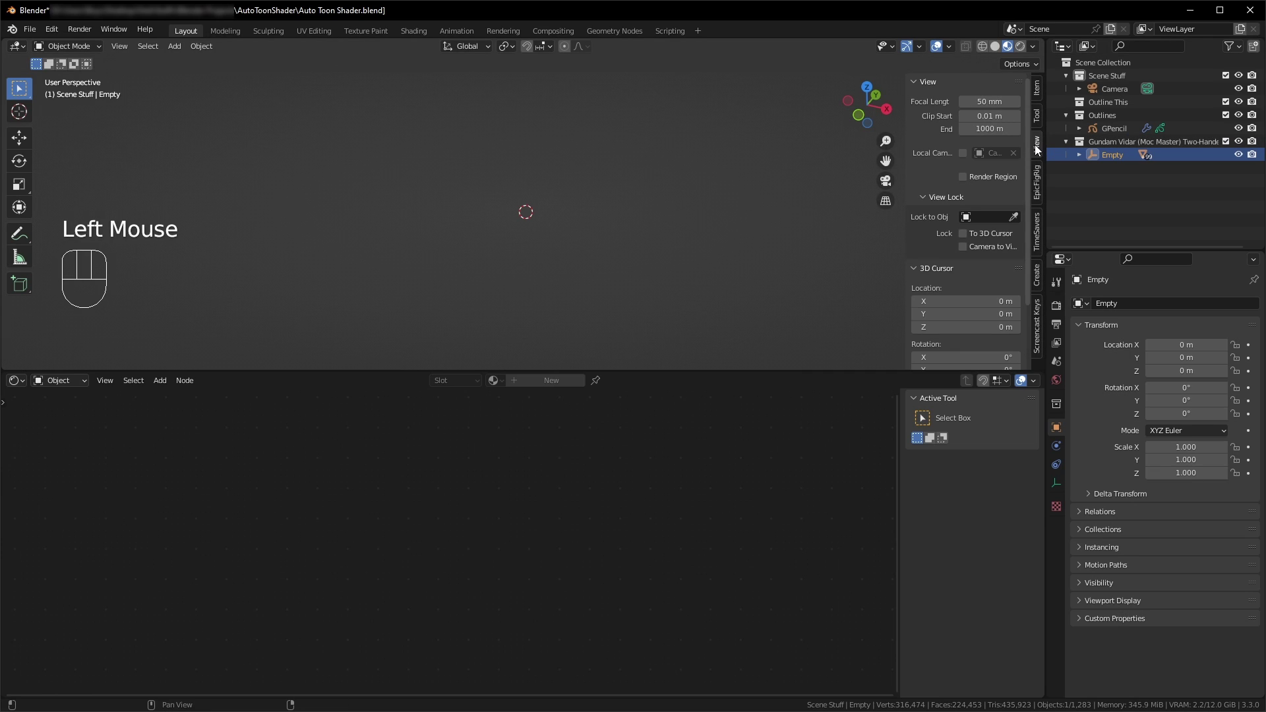
left_click(983, 129)
left_click(983, 128)
type("00")
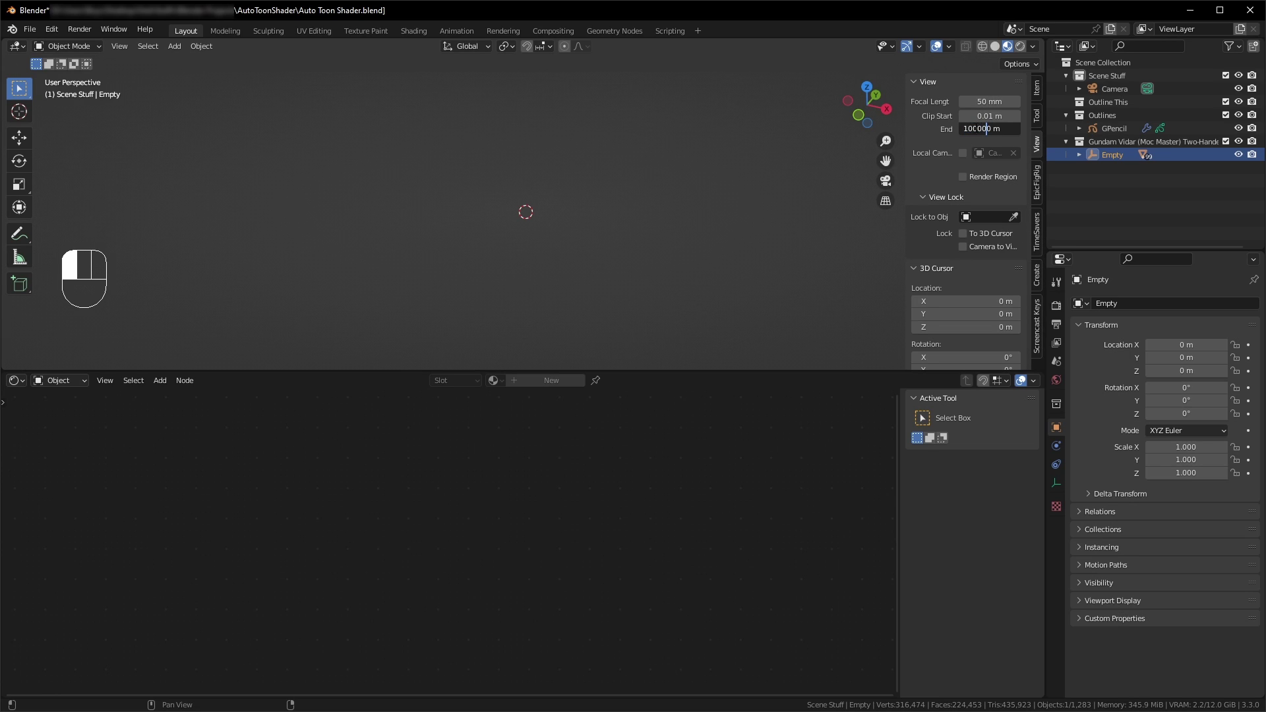
key("Return")
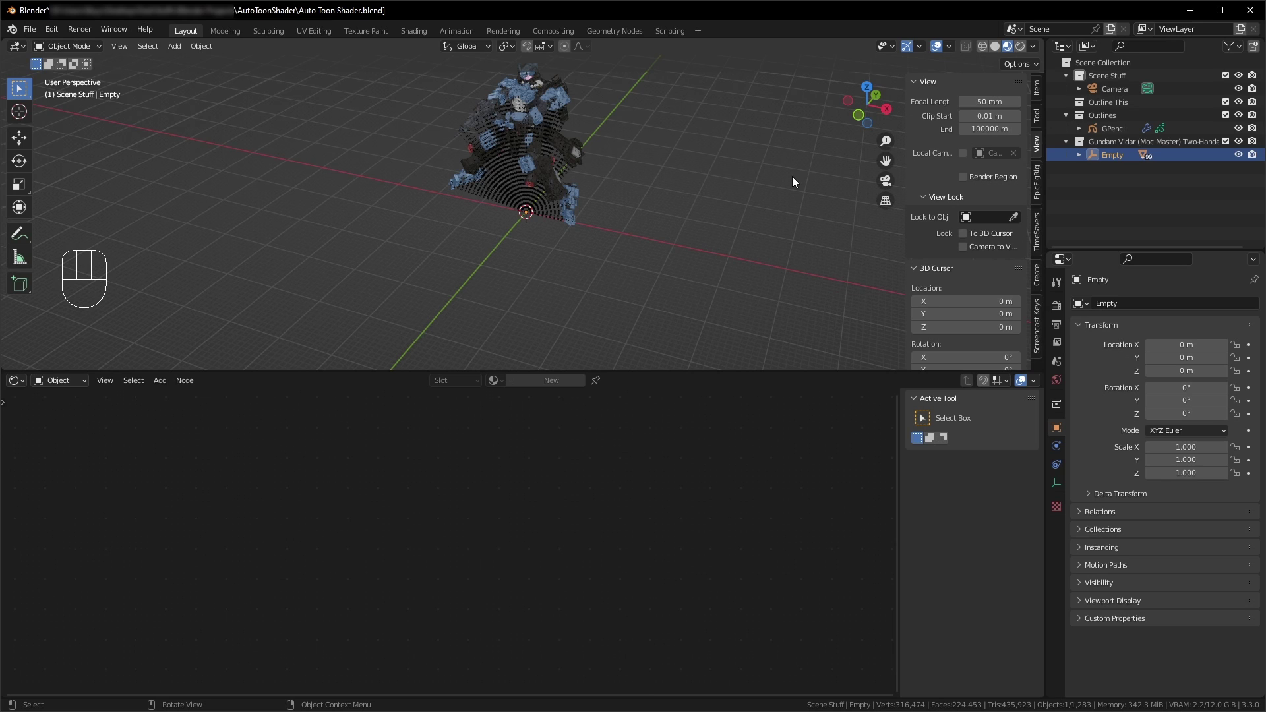
Step: Align the camera to a view framing the whole Gundam Vidar model and enlarge the 3D viewport
middle_click_drag(738, 182, 702, 242, "shift")
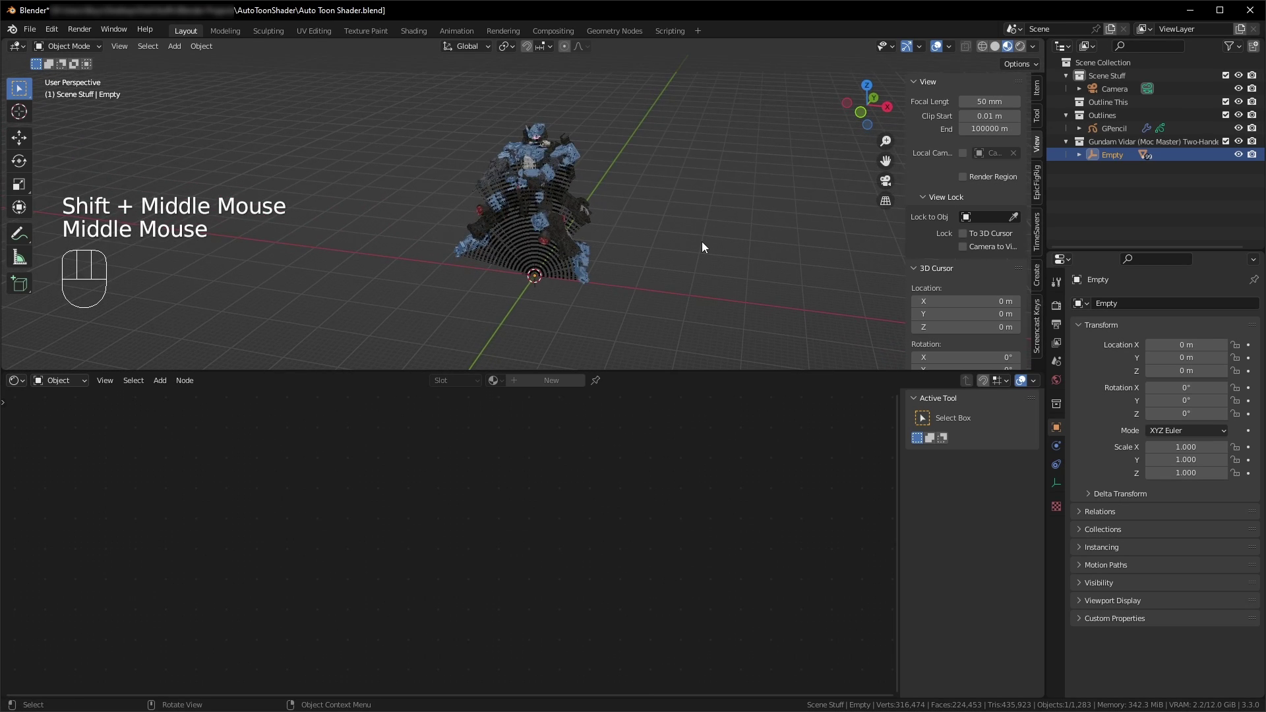
scroll(699, 247, "up", 2)
left_click(682, 249)
key("KP_0")
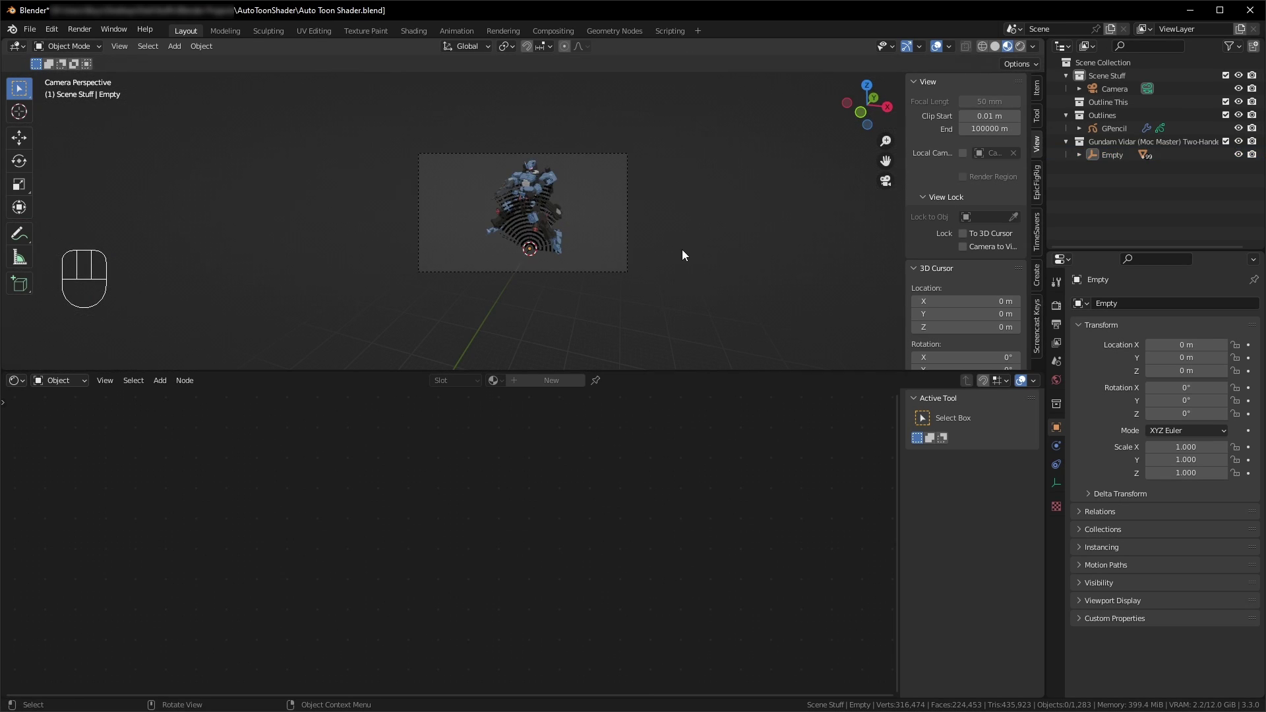
key("Home")
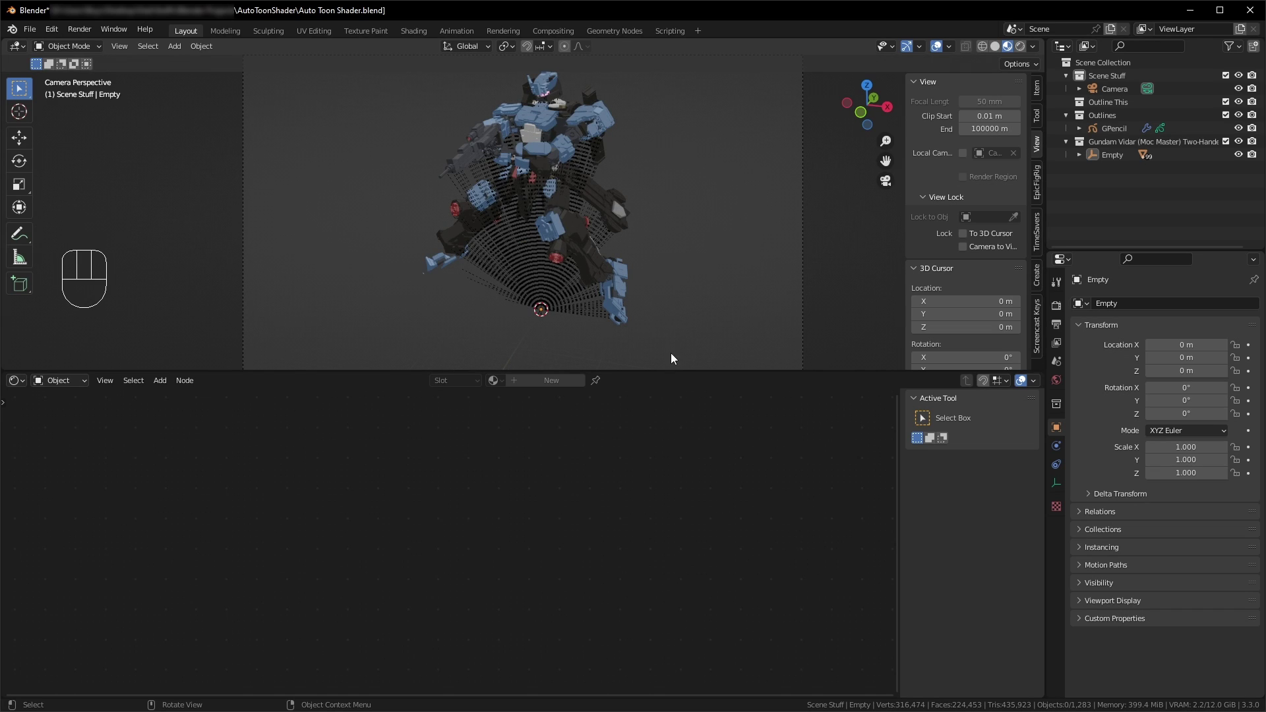
left_click_drag(670, 371, 671, 603)
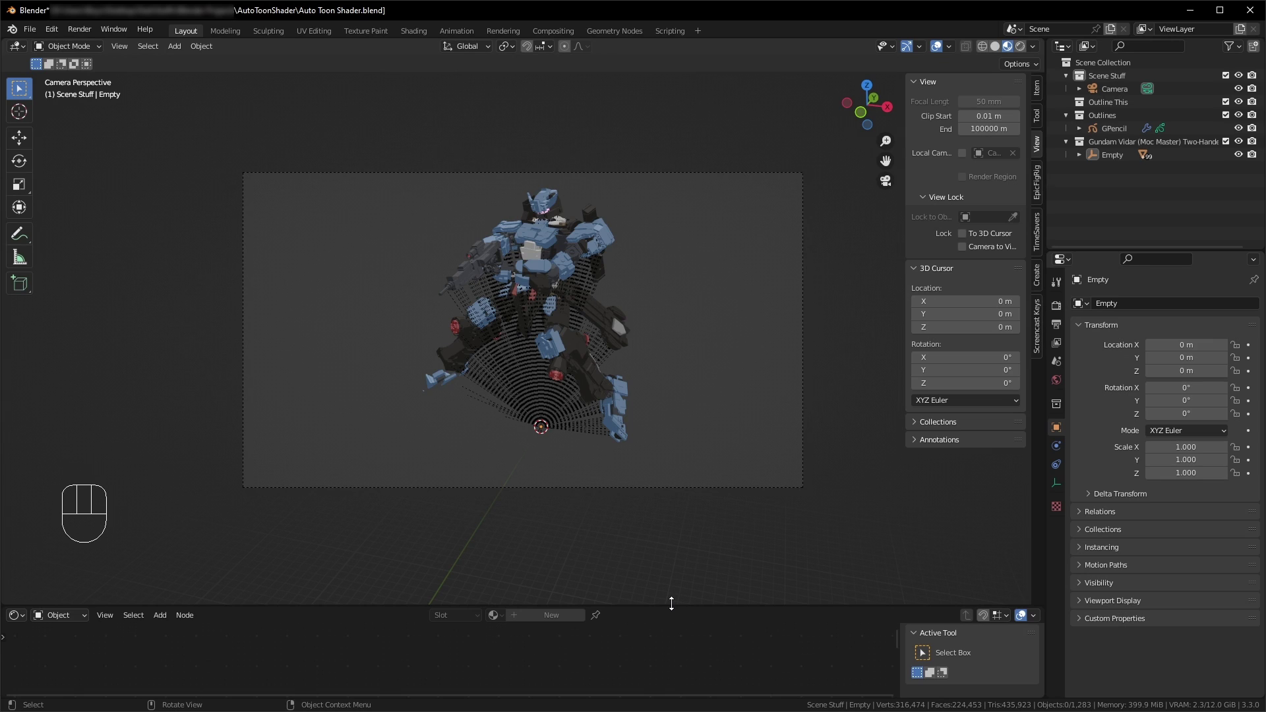
key("Home")
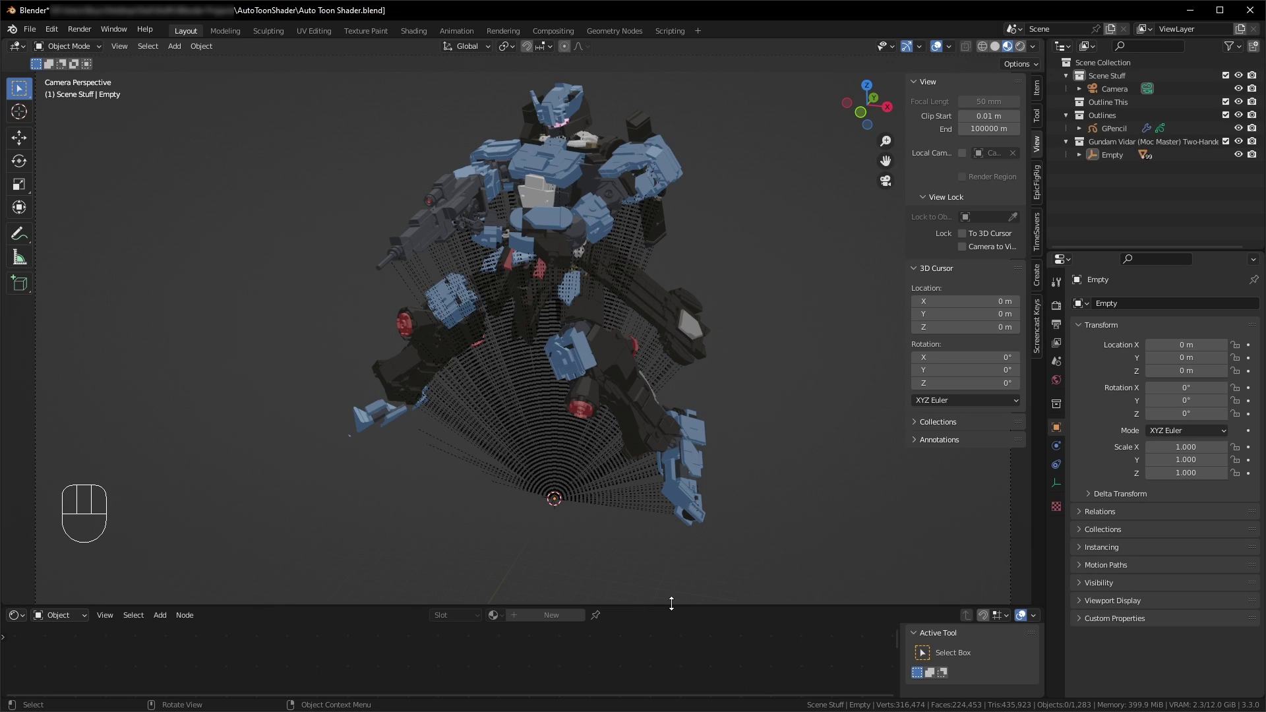
Step: Move the Gundam Vidar collection into Outline This and toggle the Outlines collection to check the line art on the model
left_click_drag(1111, 148, 1126, 104)
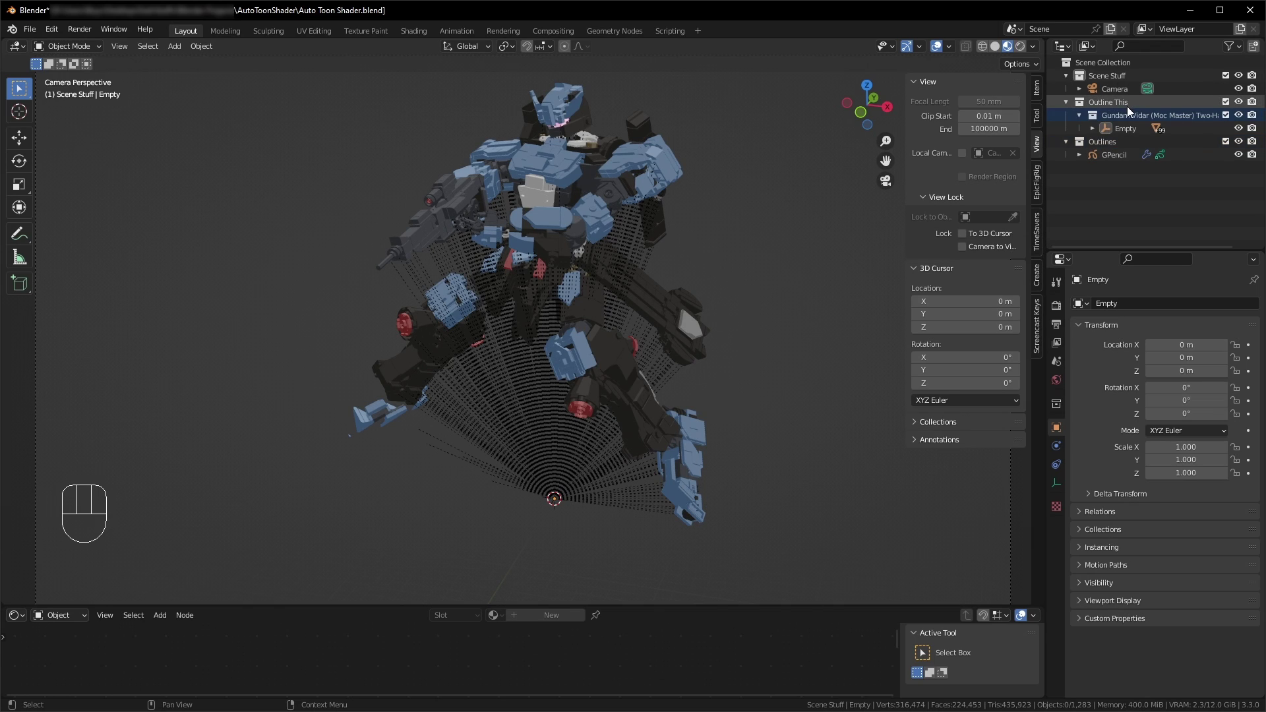
left_click(1226, 143)
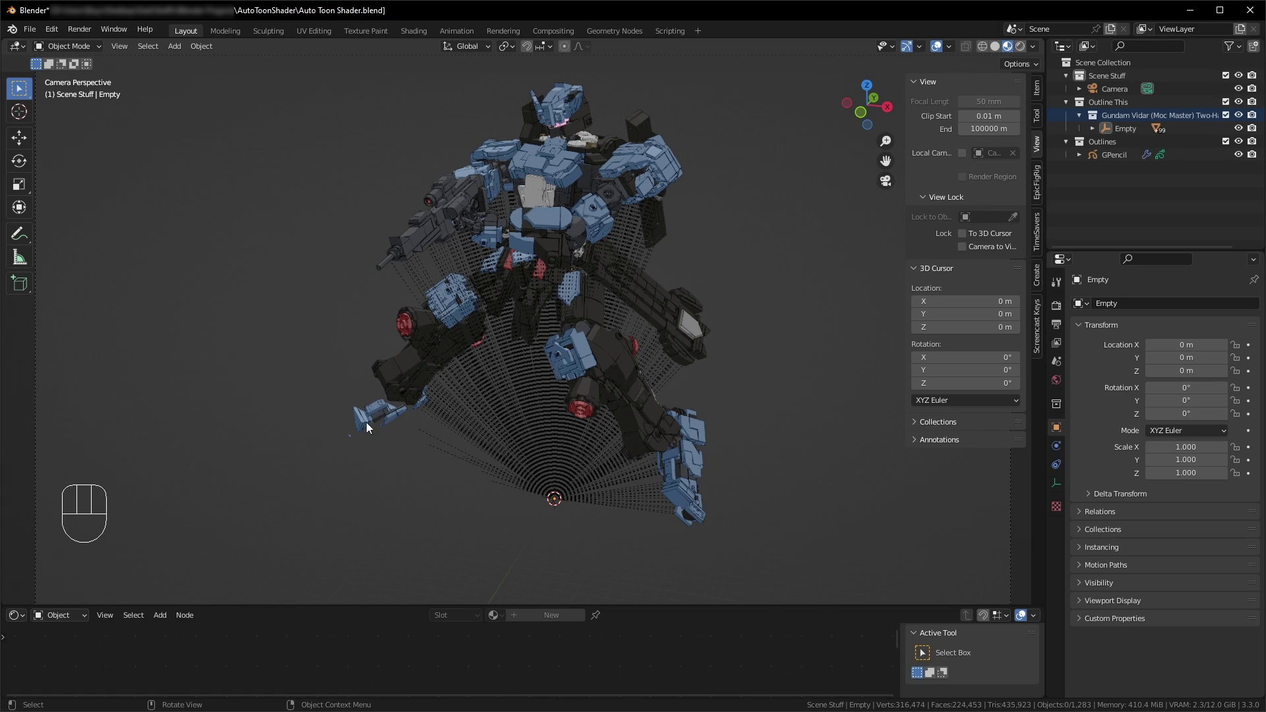
middle_click_drag(366, 422, 389, 493)
scroll(412, 444, "up", 2)
scroll(398, 476, "down", 2)
middle_click_drag(393, 341, 458, 394)
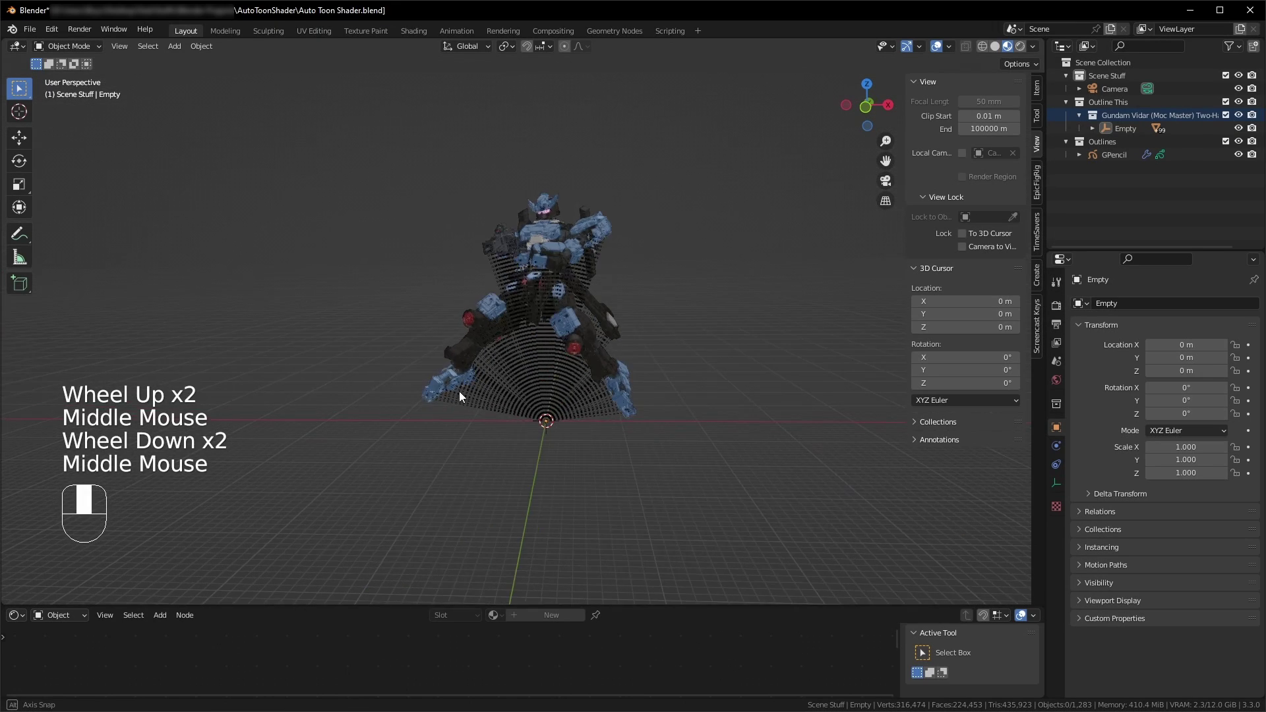
scroll(452, 395, "up", 3)
key("KP_0")
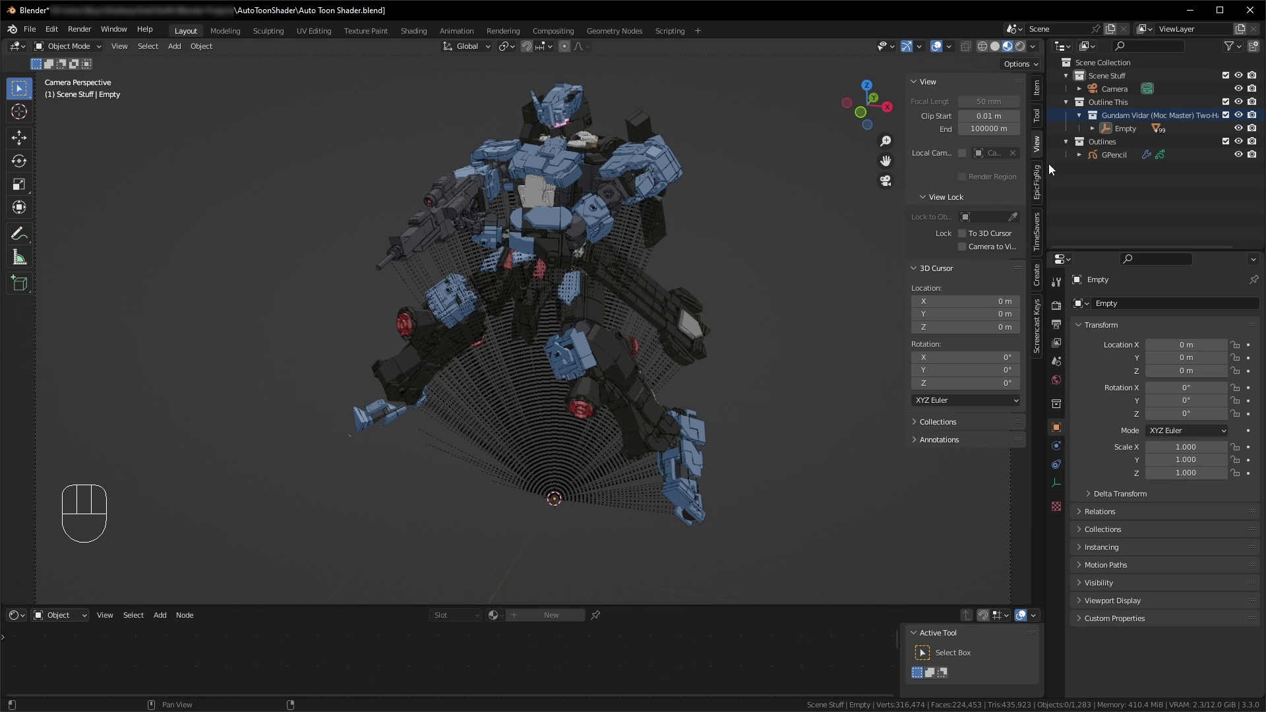
Step: Set the camera's lens clip end to 100000 m
left_click(1115, 88)
left_click(1056, 482)
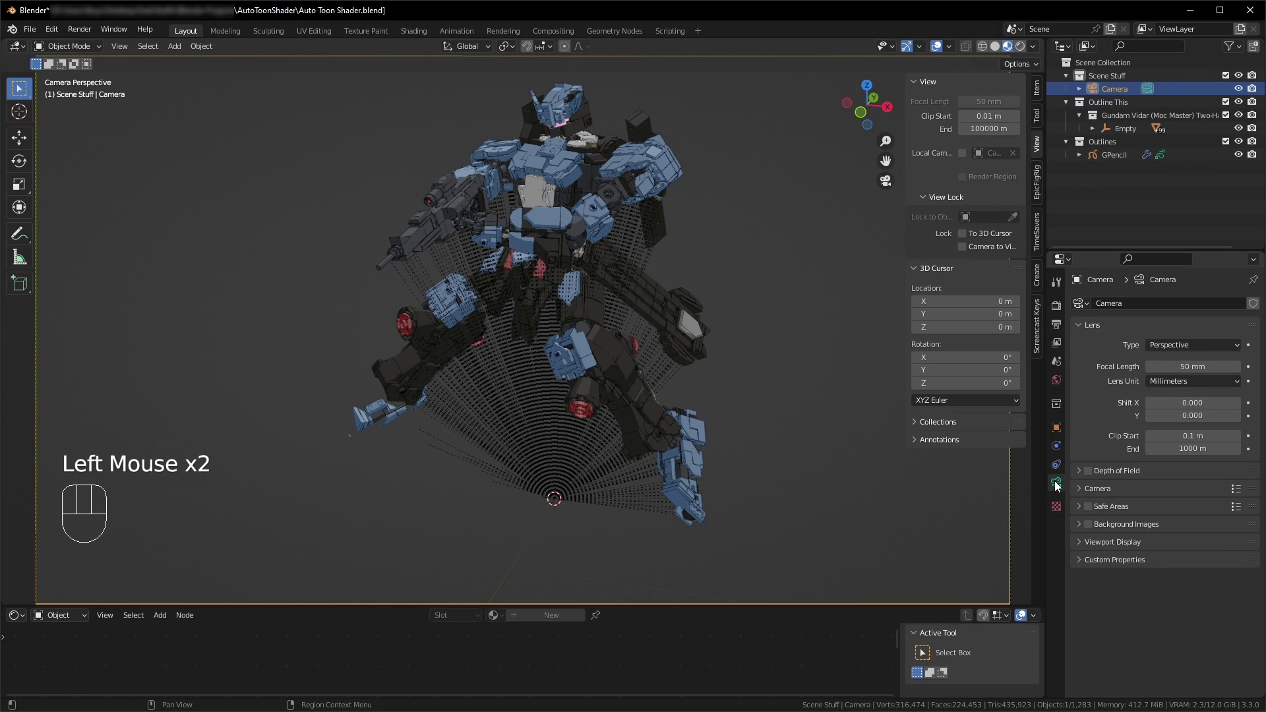
left_click(1187, 448)
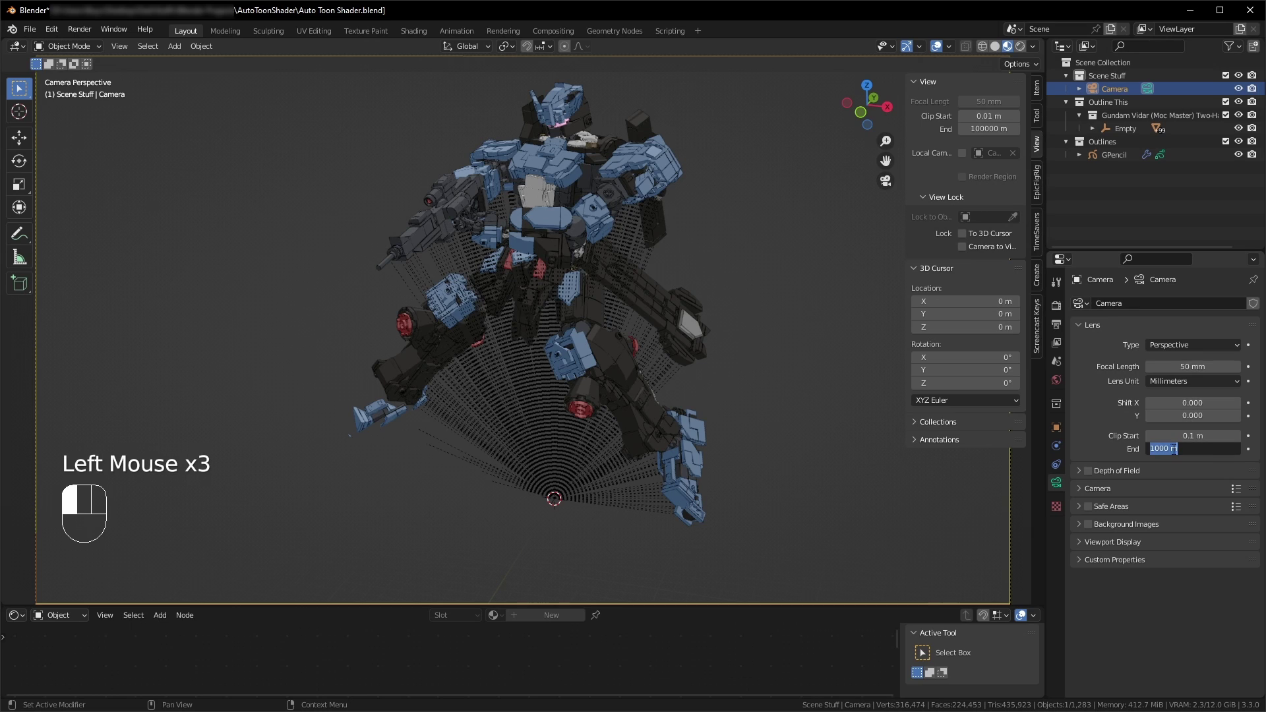
type("00")
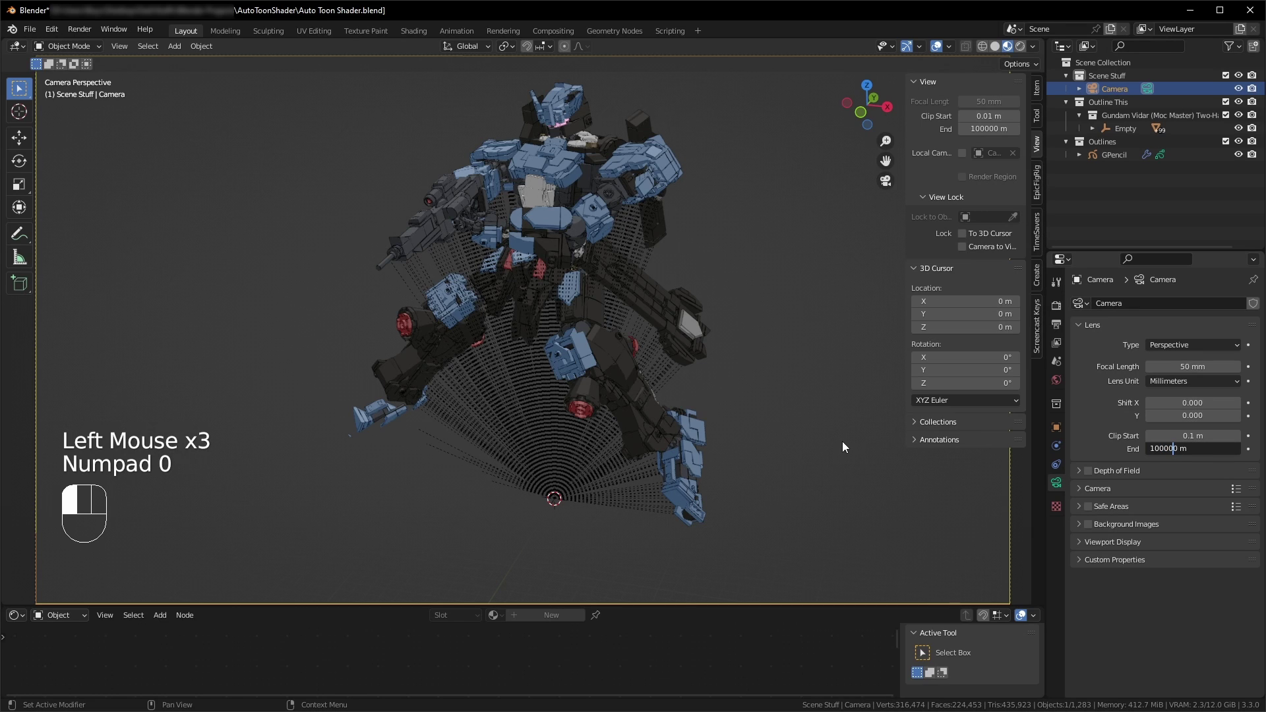
key("Return")
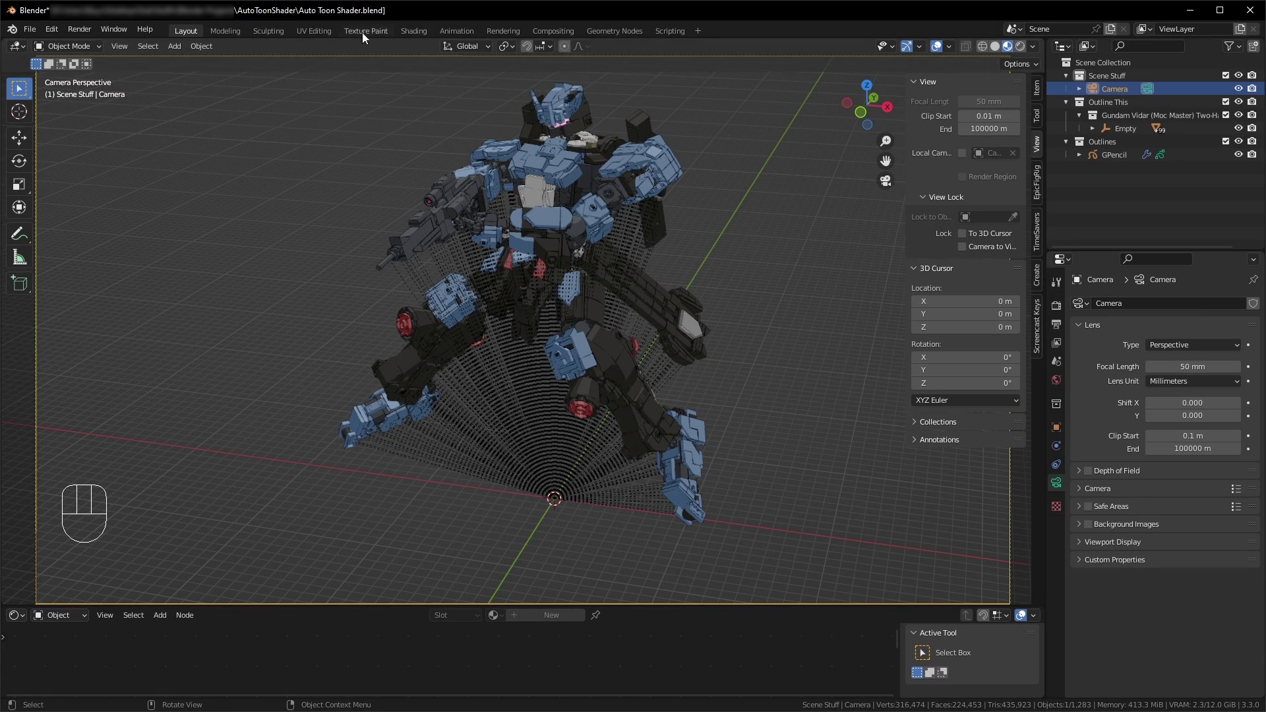
Step: Select the Gundam Vidar Empty with its whole hierarchy and make one of the model's parts the active object
key("ctrl+z")
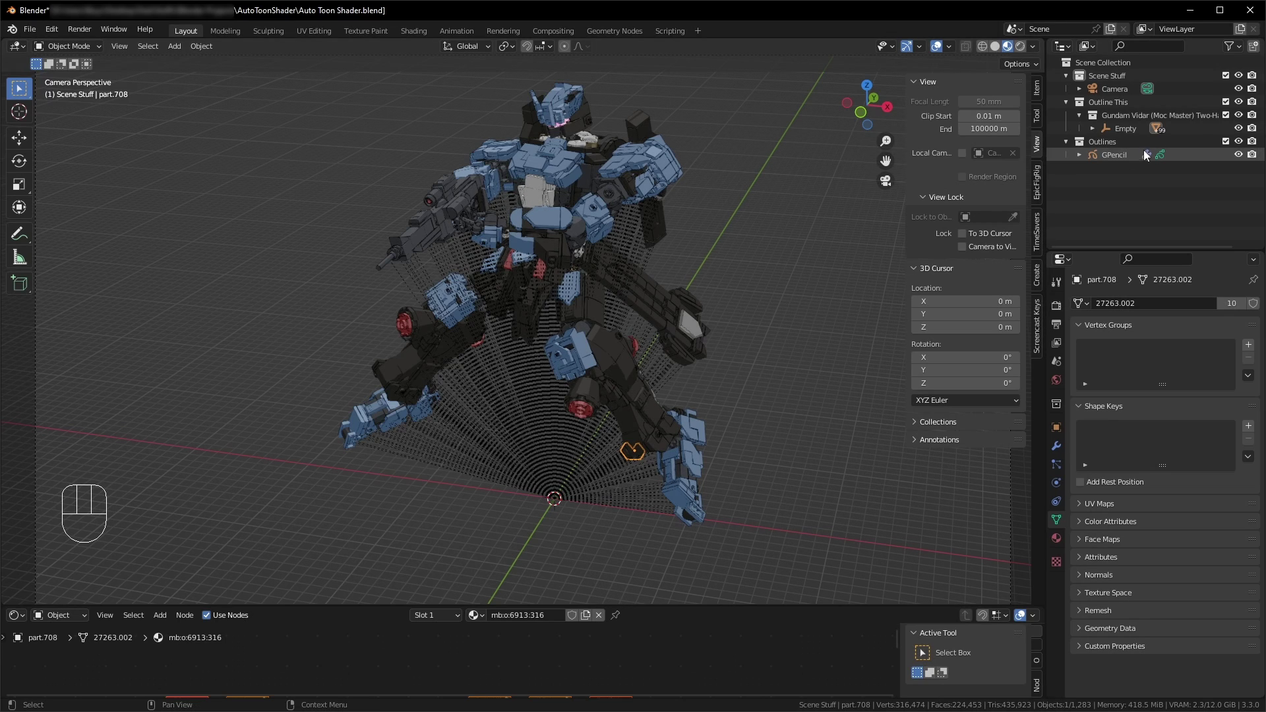
left_click(1116, 132)
right_click(1116, 132)
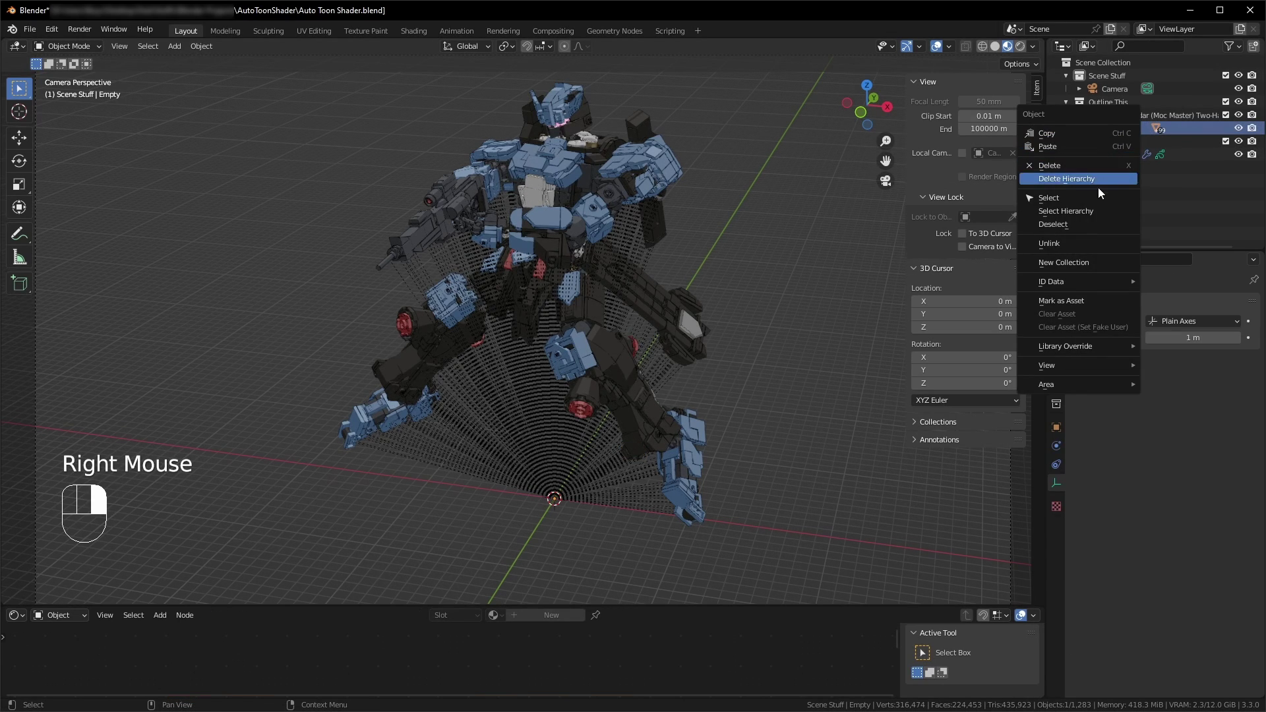
left_click(1092, 210)
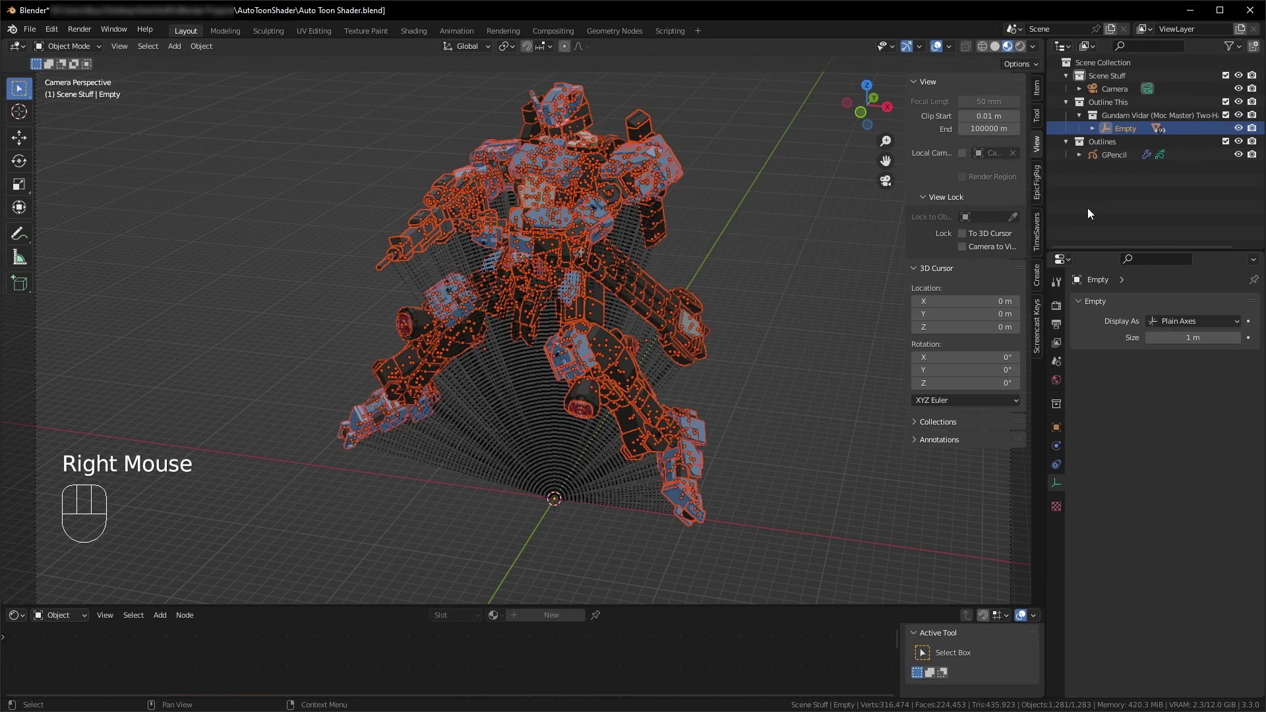
left_click(538, 216, "shift")
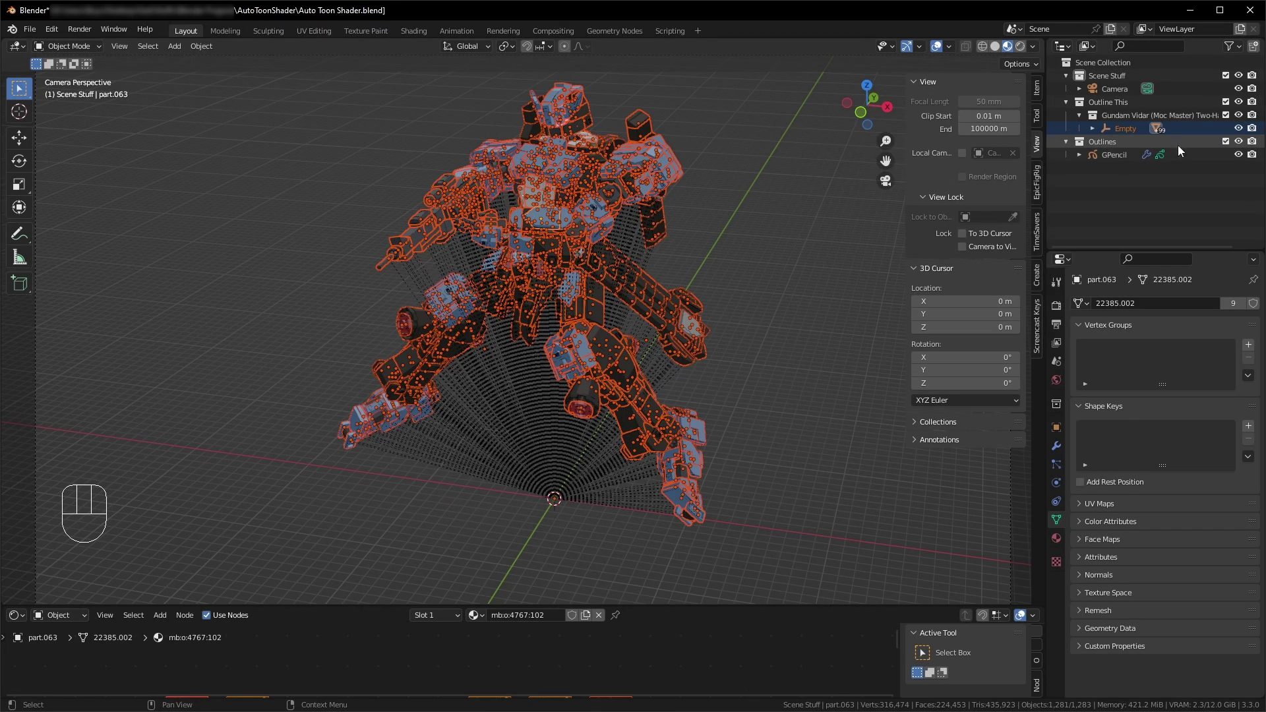
Step: Merge all vertices of the selected Gundam Vidar parts by distance with the Outlines collection disabled, deselect everything, and re-enable Outlines
left_click(1225, 141)
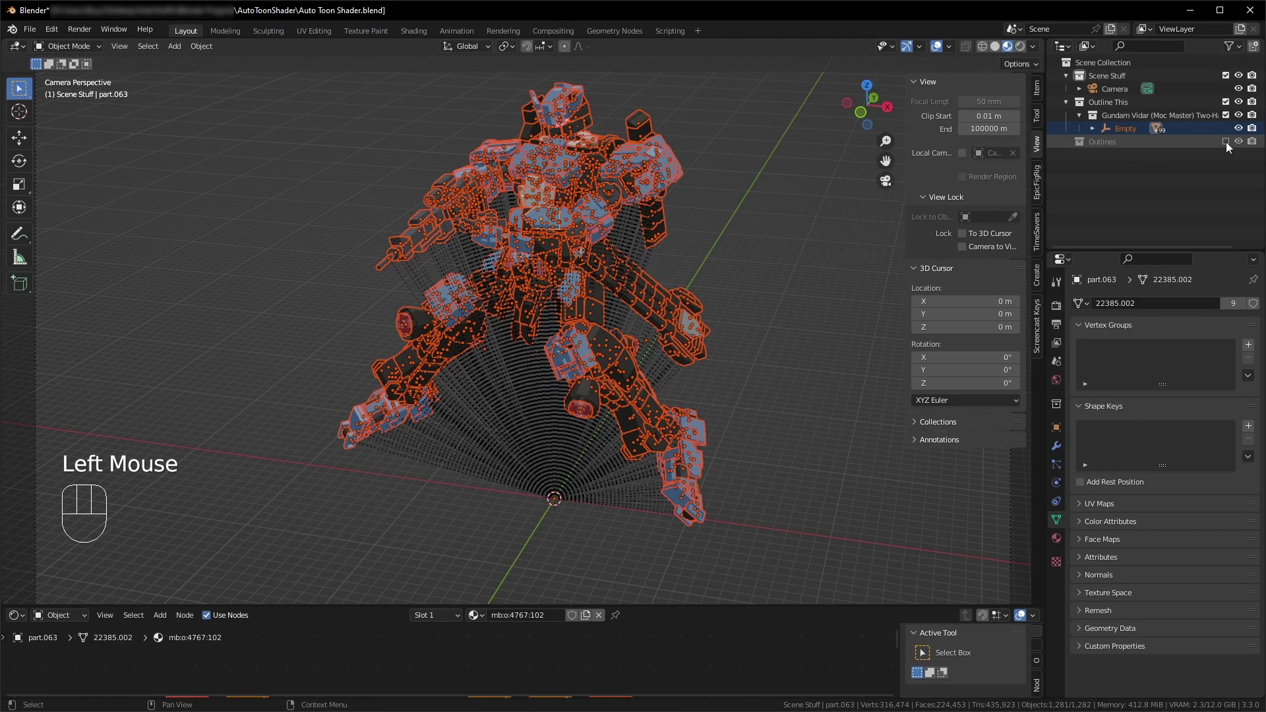
left_click(72, 47)
left_click(69, 75)
key("a")
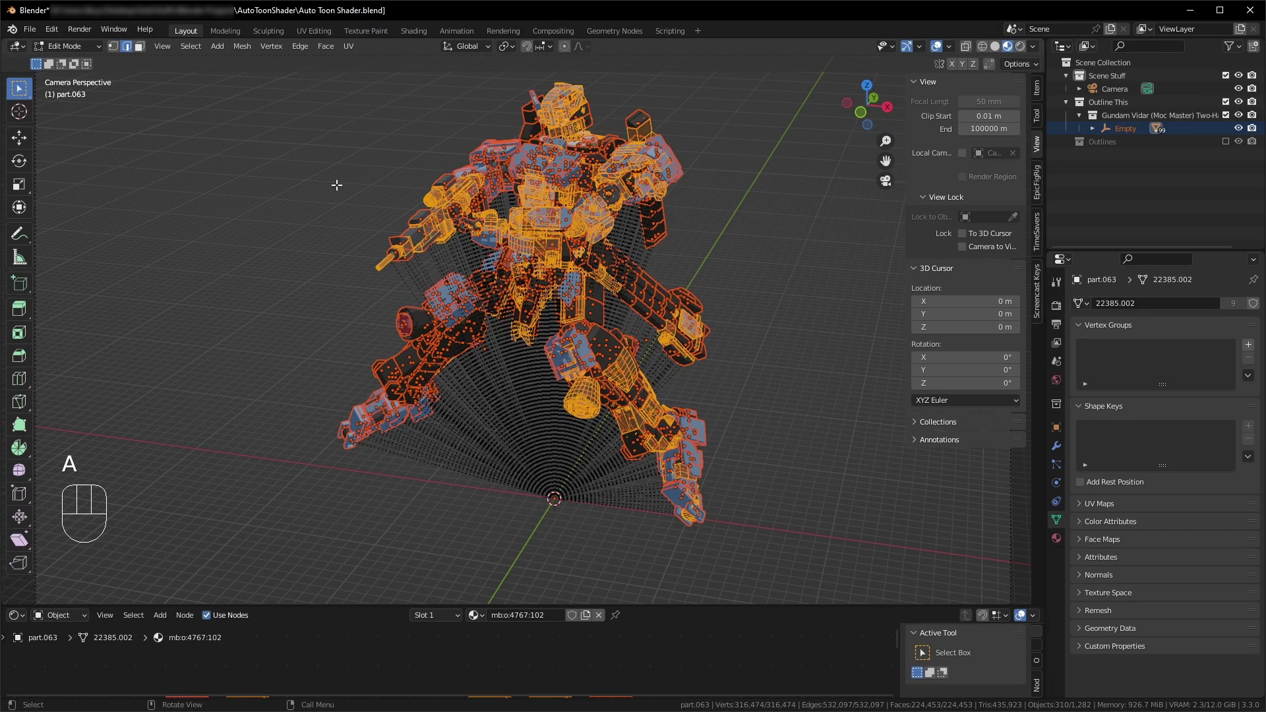
key("m")
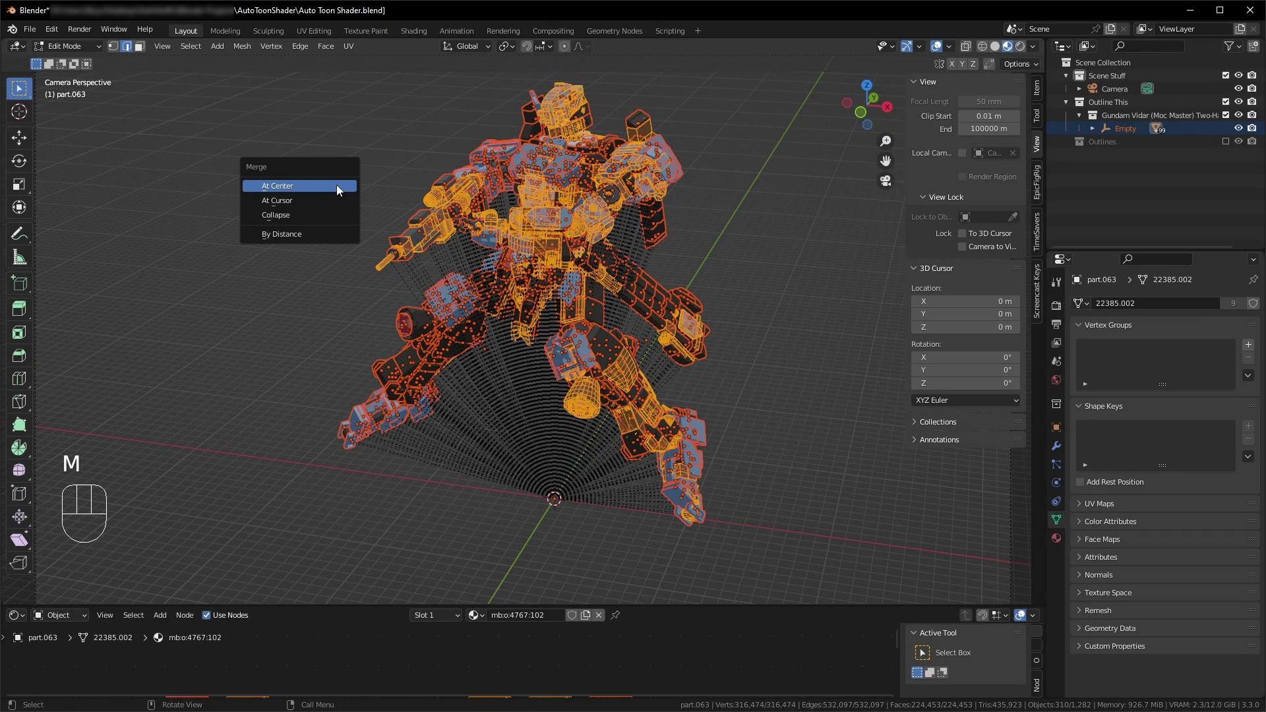
key("b")
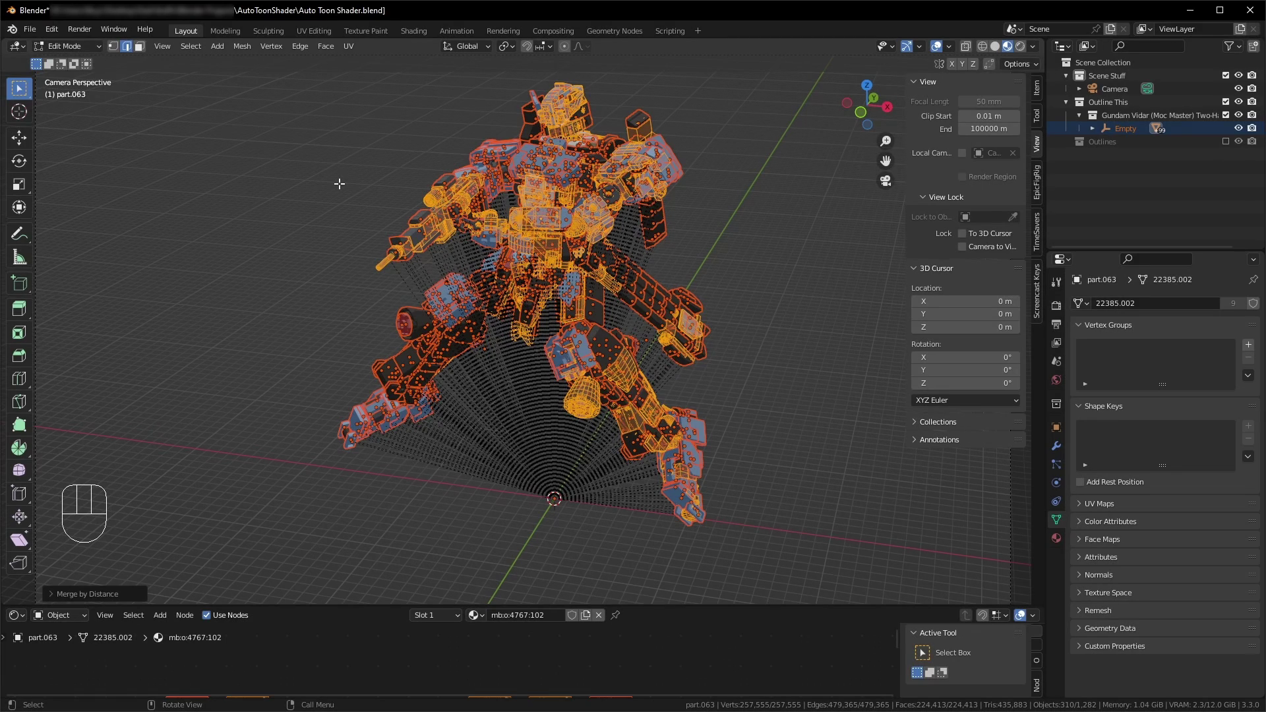
key("Tab")
left_click(339, 183)
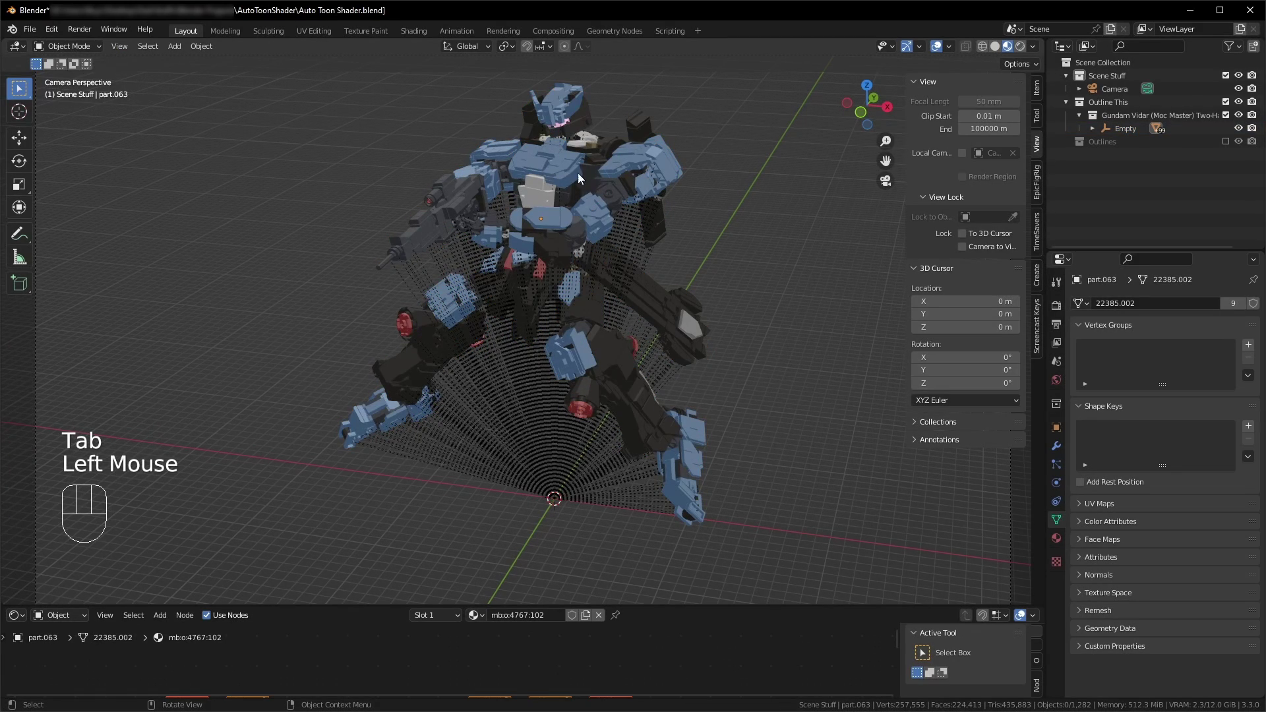
left_click(1225, 141)
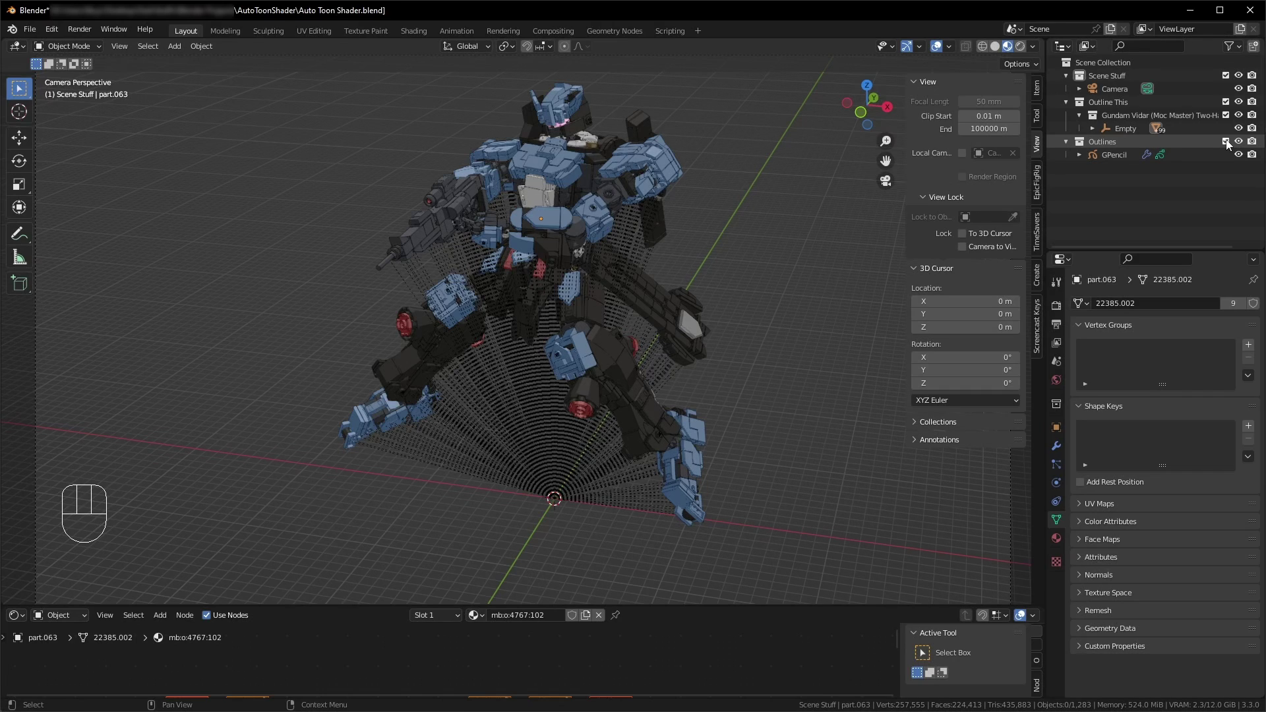
Step: Switch the viewport to rendered shading and light the world with an Environment Texture using kiara_1_dawn_4k.exr
left_click(1021, 46)
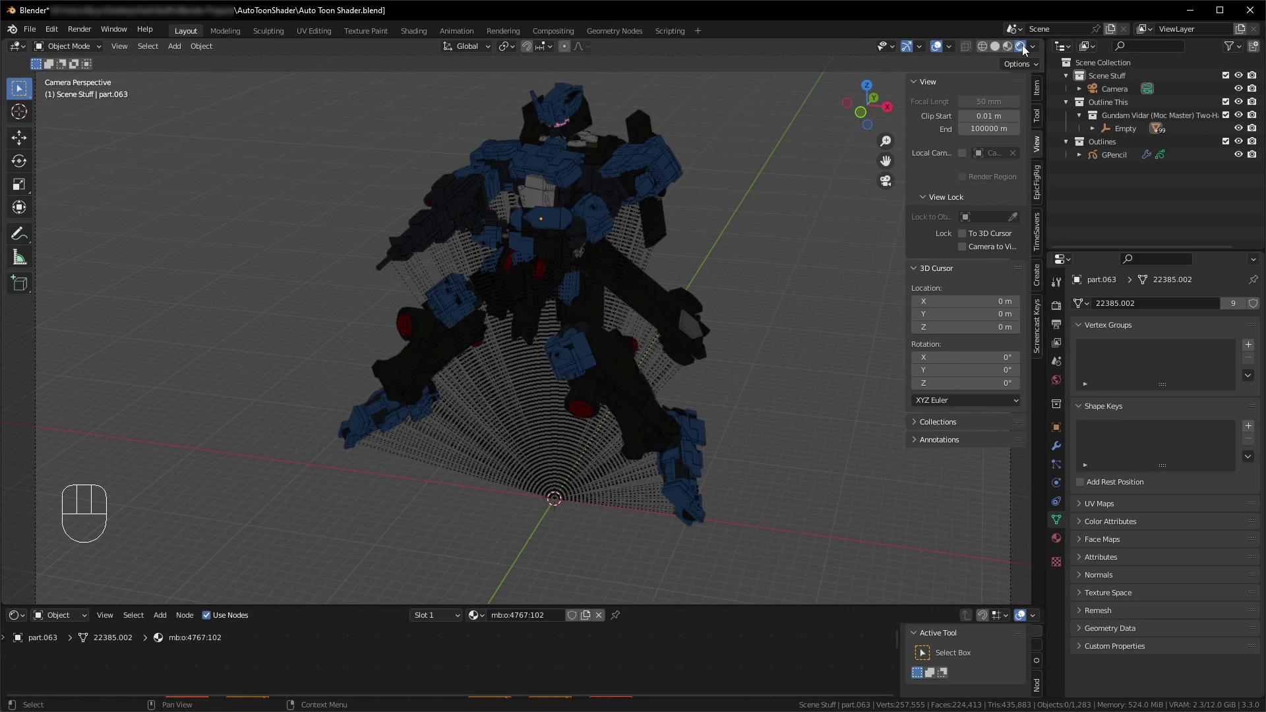
left_click(1055, 380)
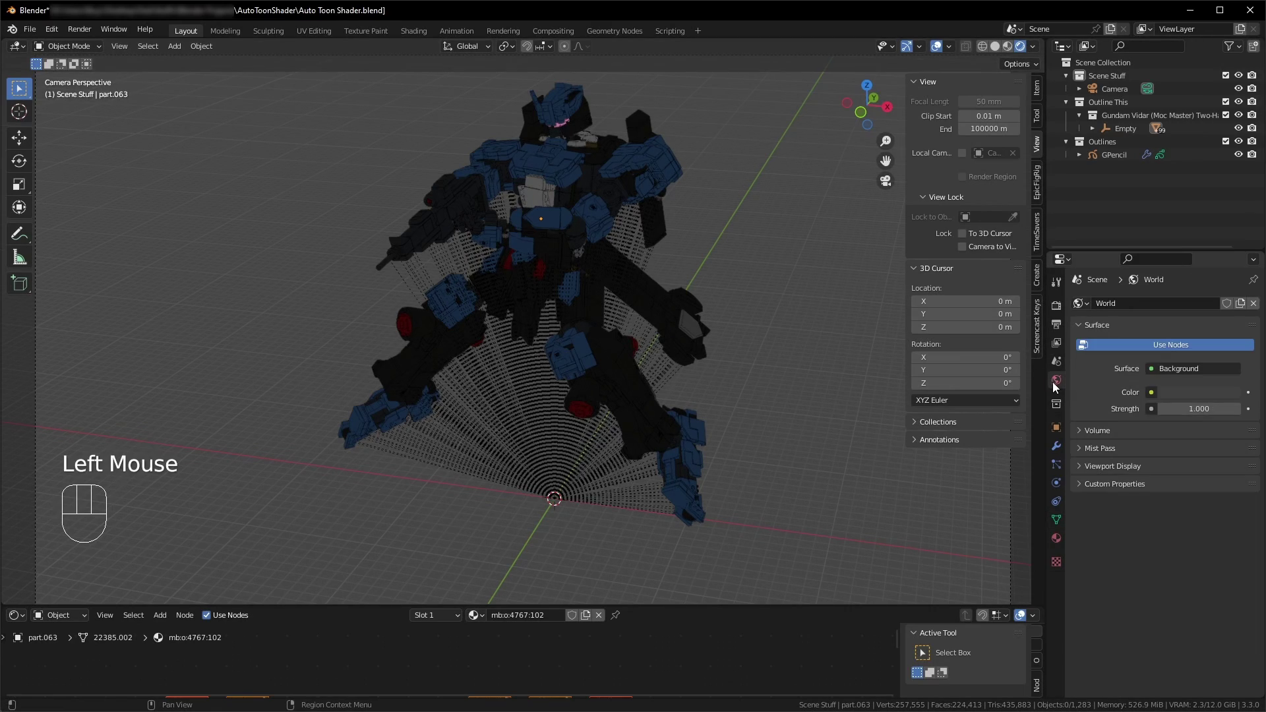
left_click(1151, 391)
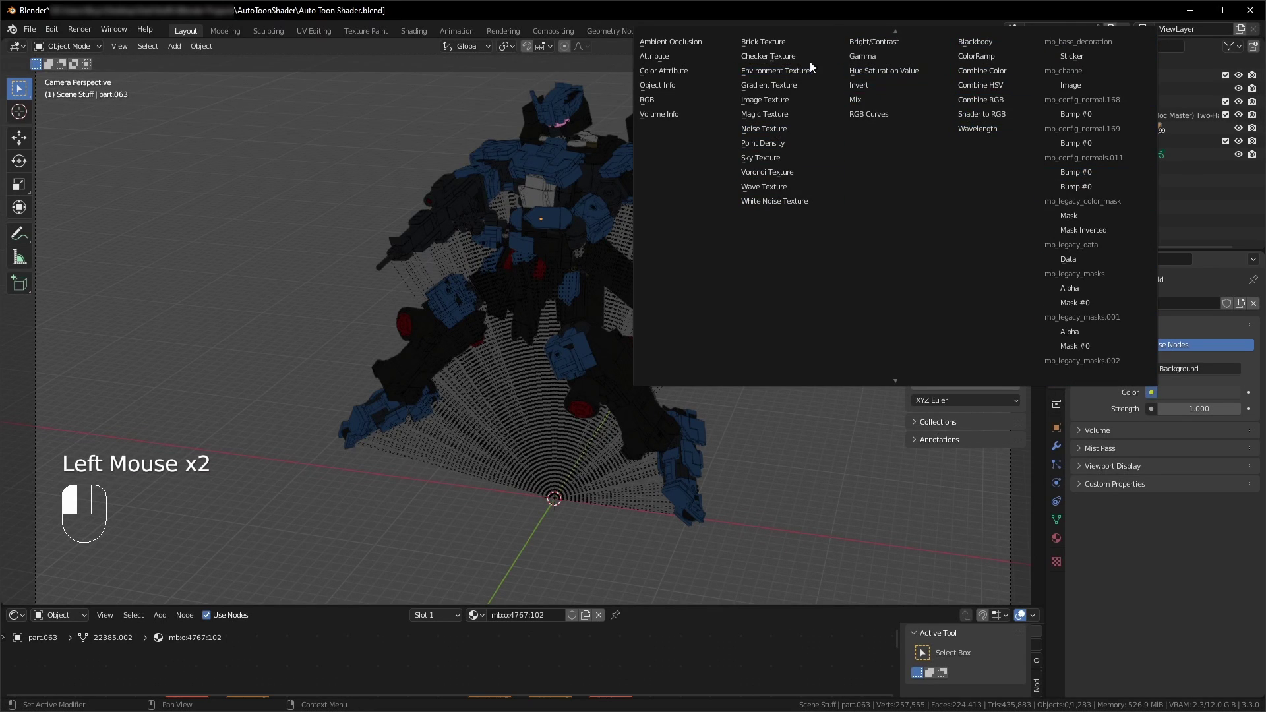
left_click(803, 71)
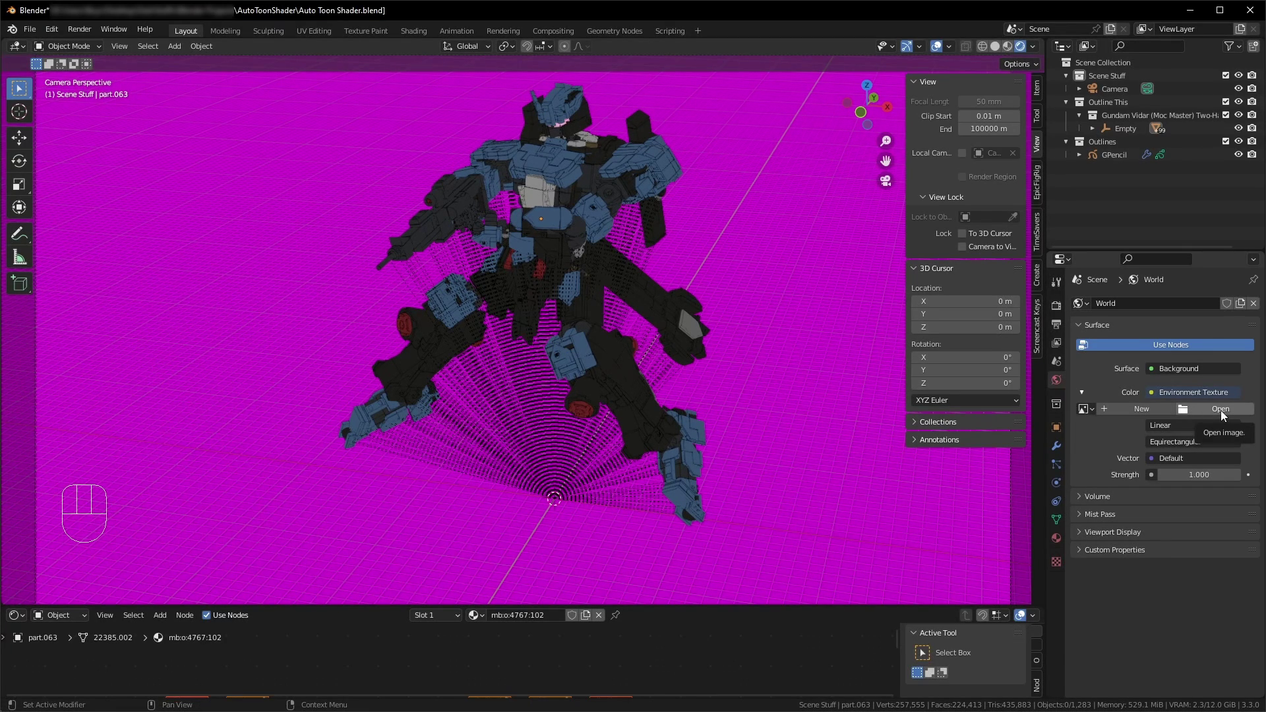
Step: Make the render film transparent and set the world background strength to 0
left_click(1057, 307)
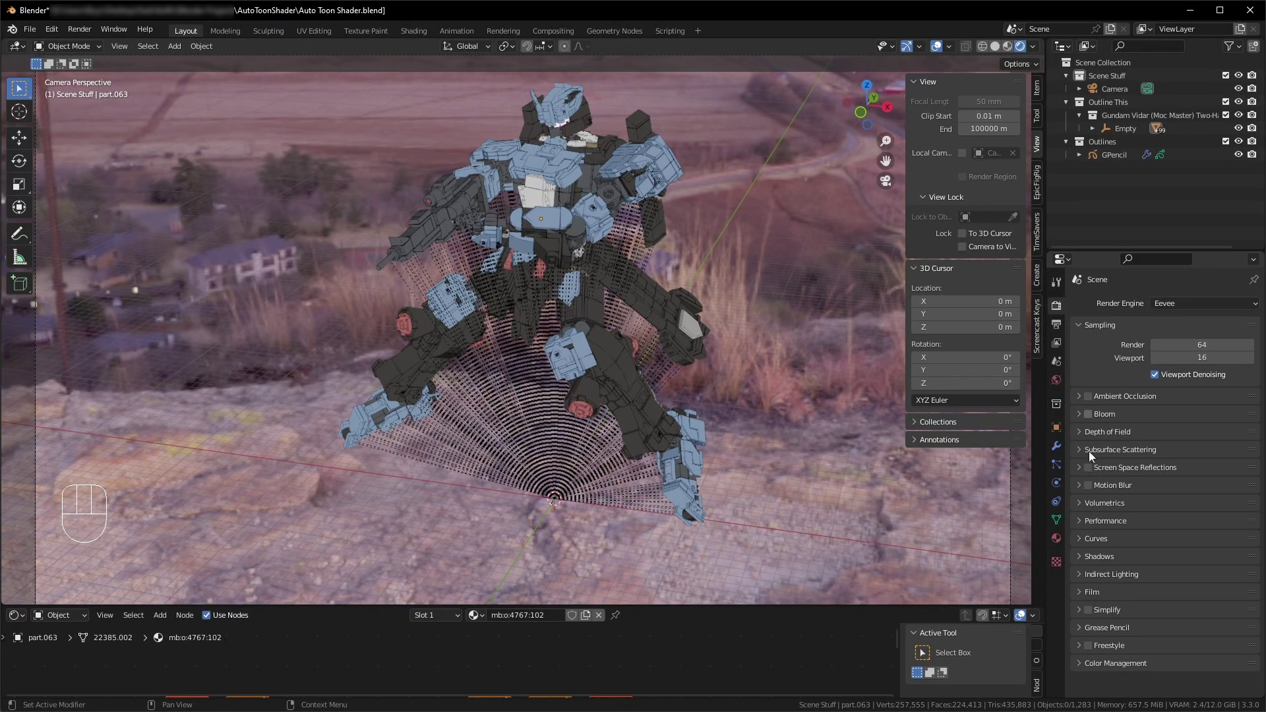
left_click(1079, 593)
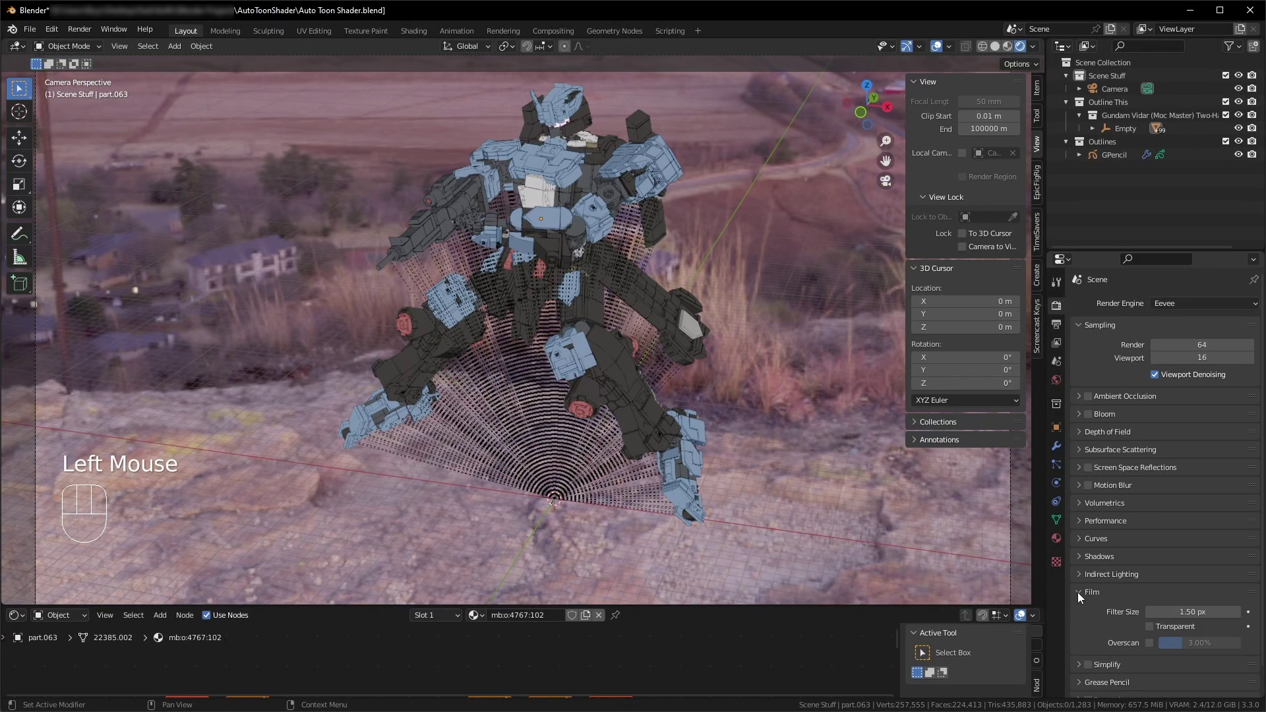
left_click(1151, 630)
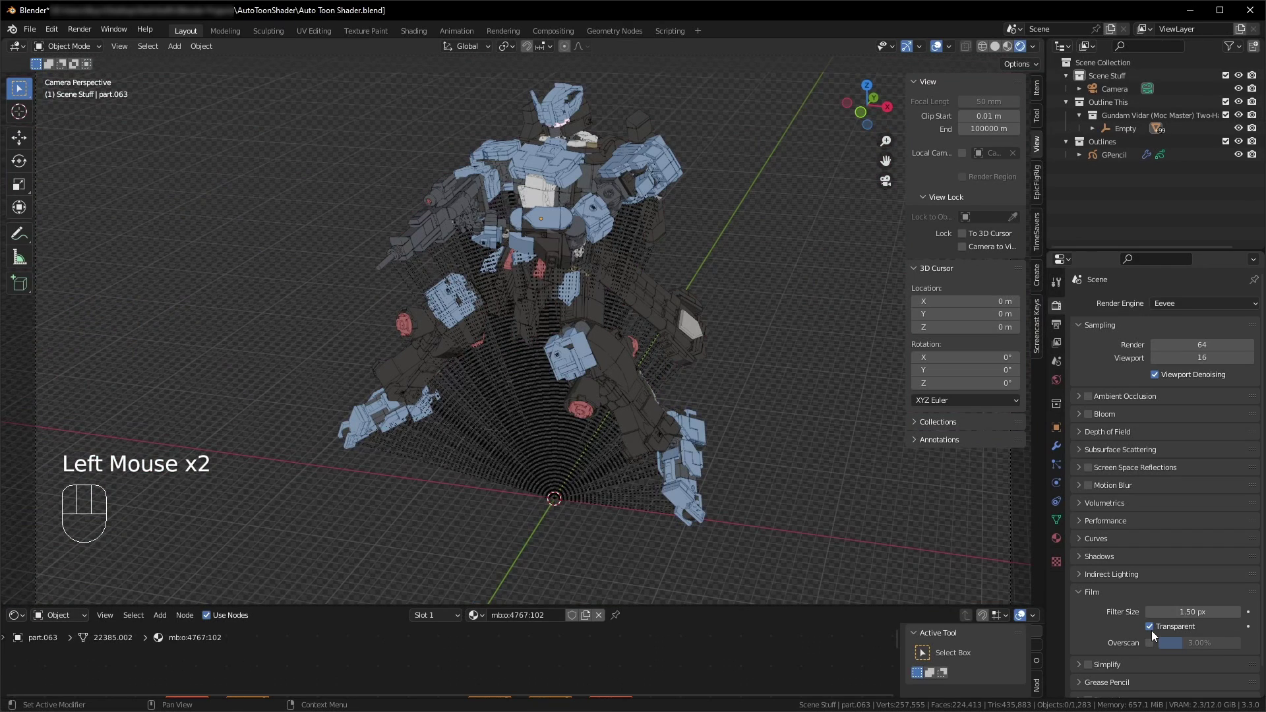
left_click(1057, 382)
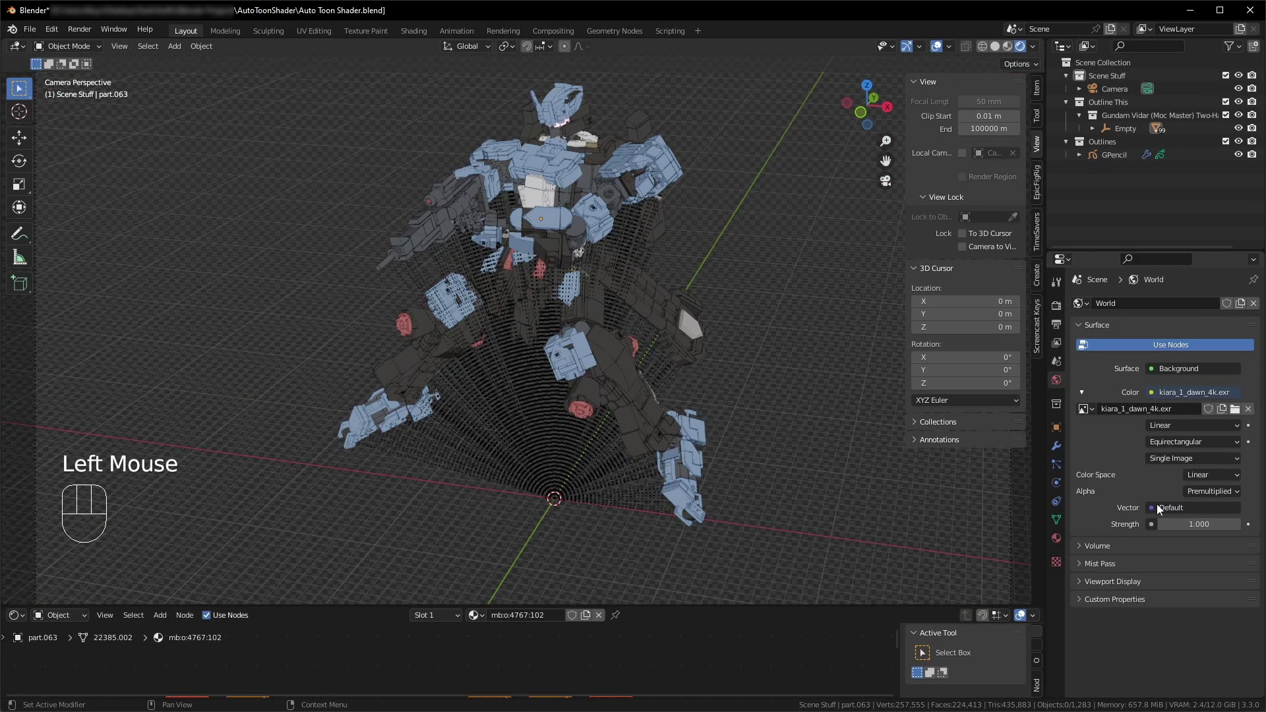
left_click_drag(1180, 524, 1129, 525)
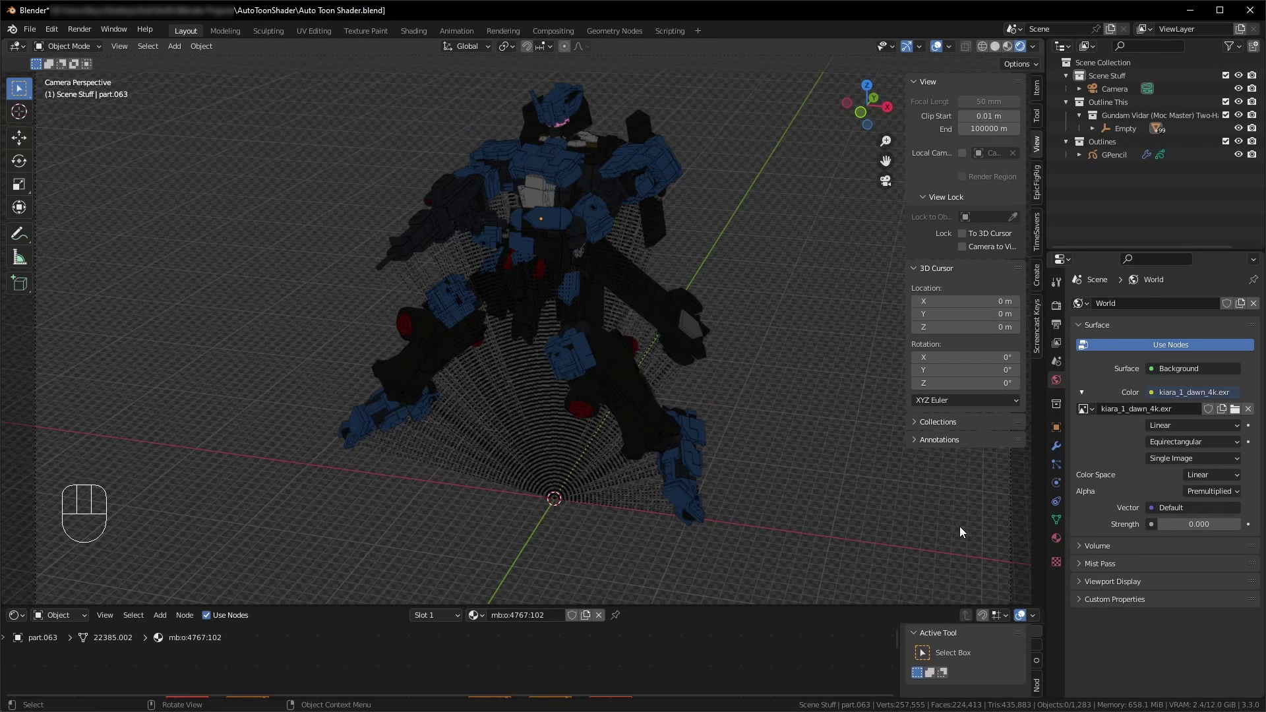
Step: Add a Sun light at the world origin and set its strength to 3.860
key("shift+a")
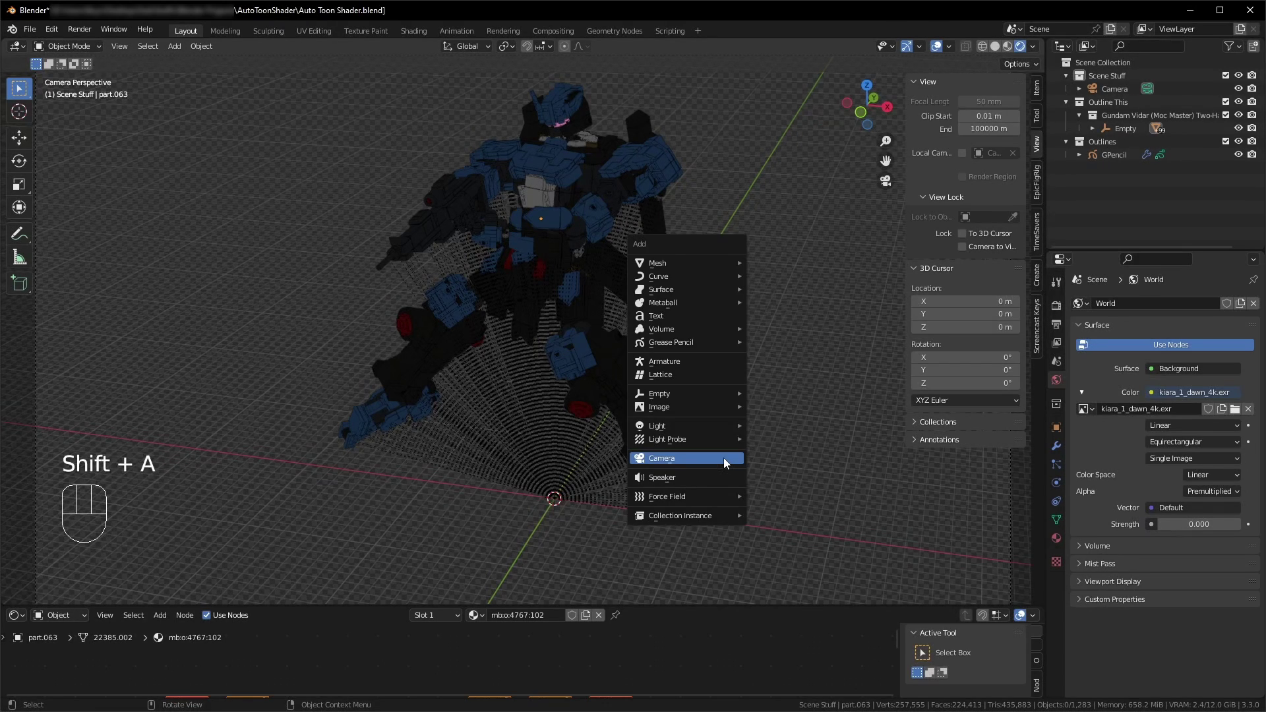
mouse_move(702, 427)
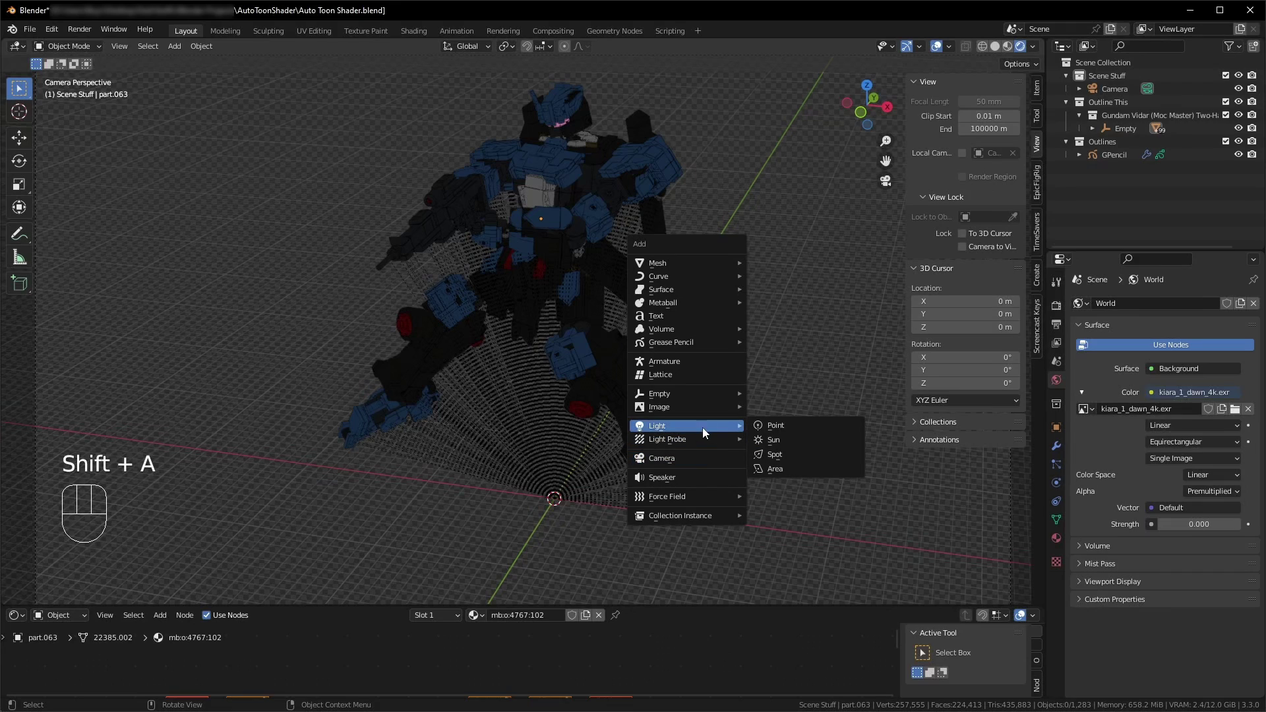
left_click(781, 443)
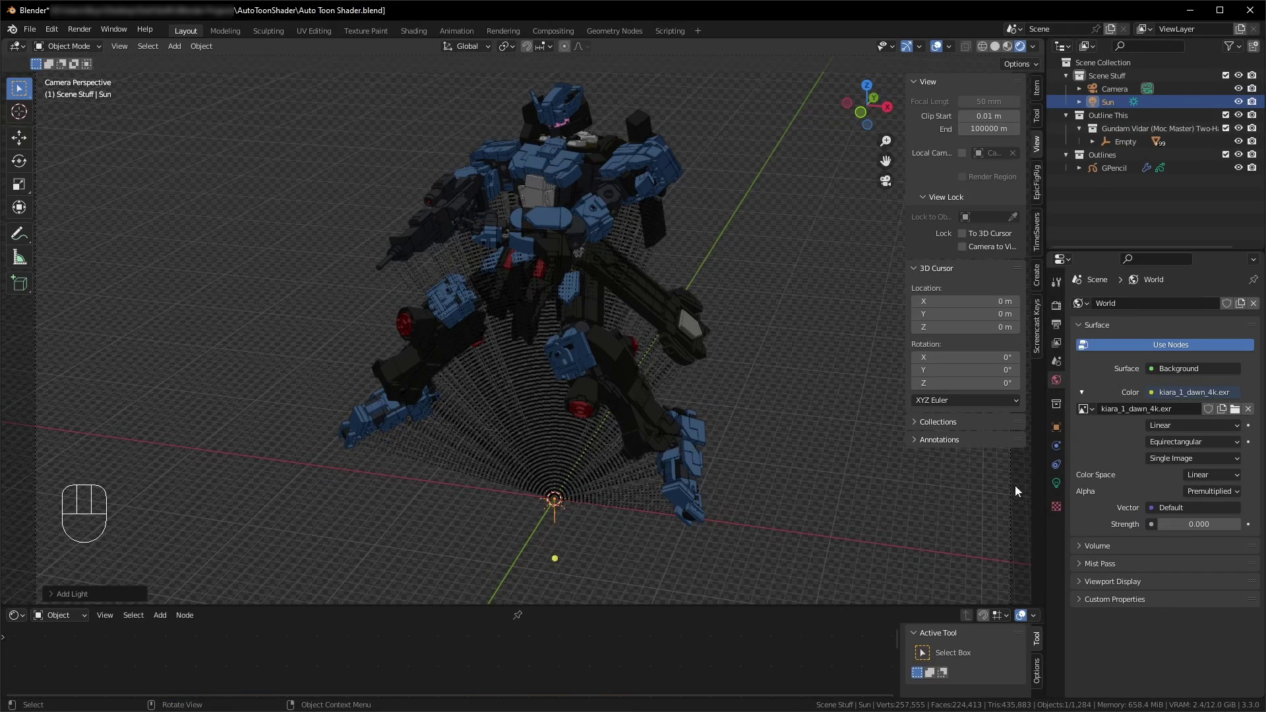
left_click(1056, 483)
left_click_drag(1194, 394, 1259, 394)
Step: Re-aim the sun so its light falls on the front of the Gundam and return to the camera view
middle_click_drag(567, 501, 604, 493)
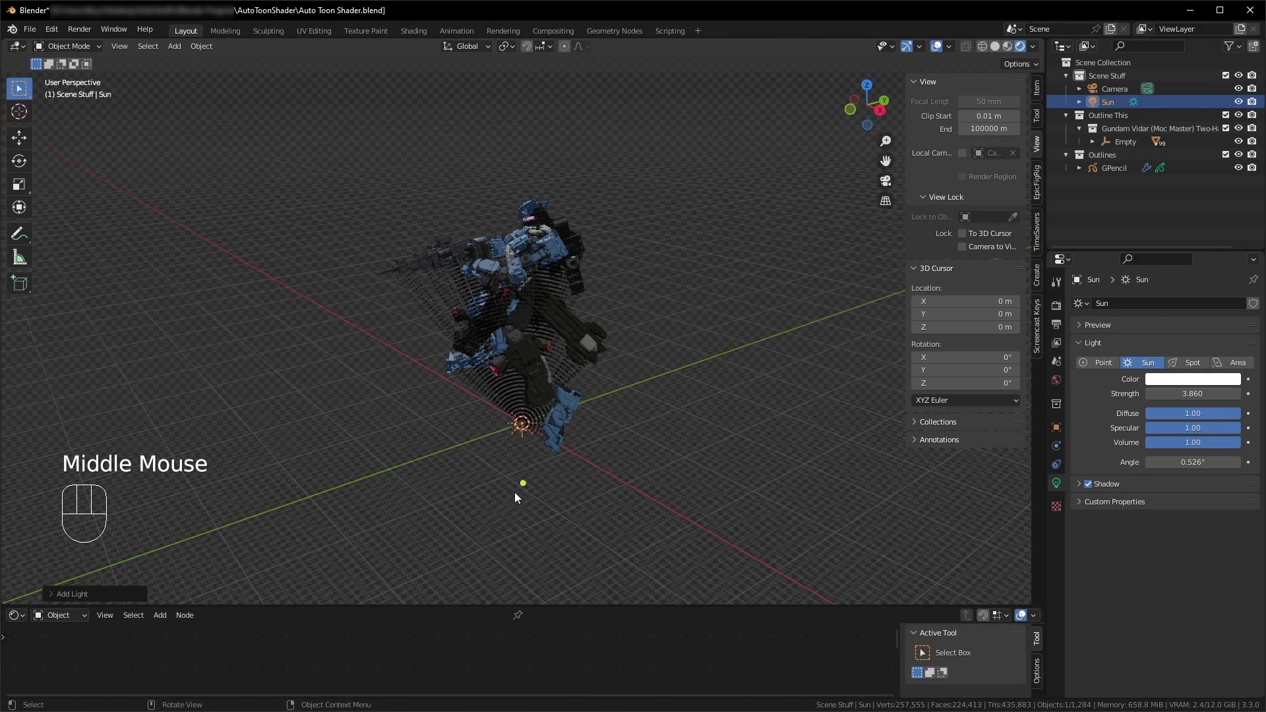
mouse_move(522, 483)
left_mouse_down()
mouse_move(600, 468)
mouse_move(585, 484)
mouse_move(602, 484)
left_mouse_up()
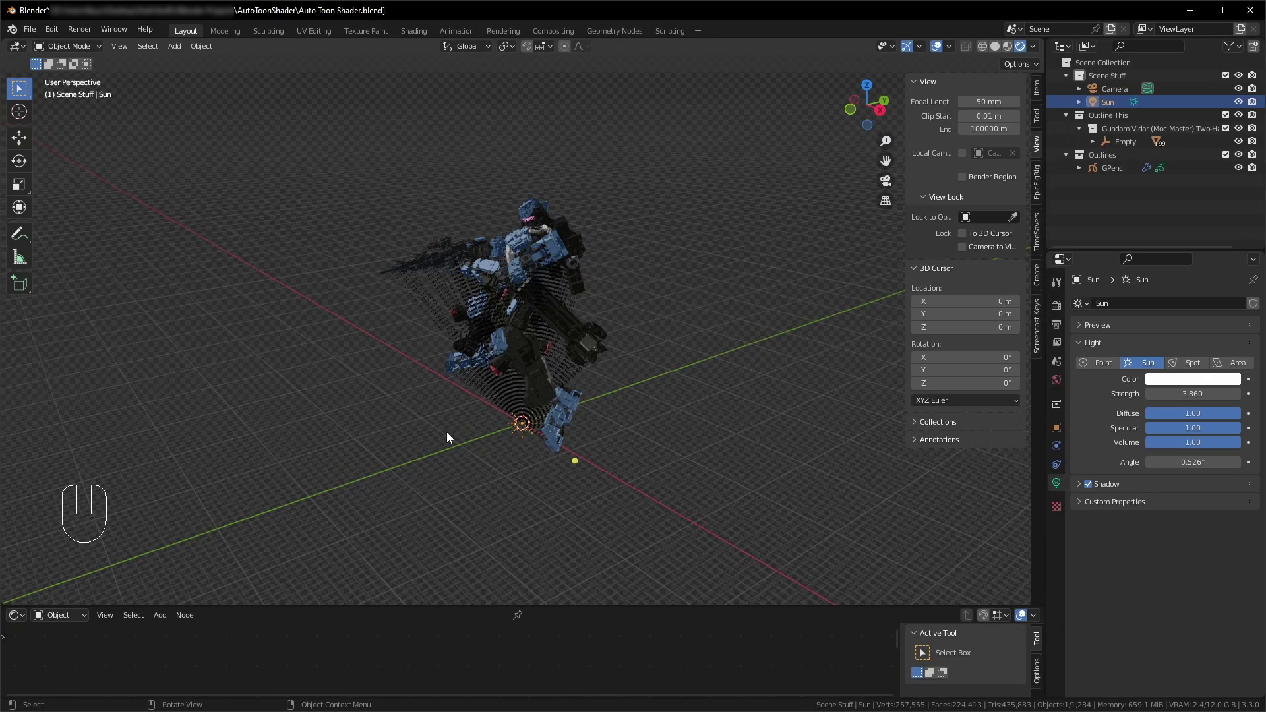
scroll(728, 368, "up", 2)
middle_click(728, 368)
scroll(728, 368, "down", 2)
scroll(728, 368, "up", 1)
key("KP_0")
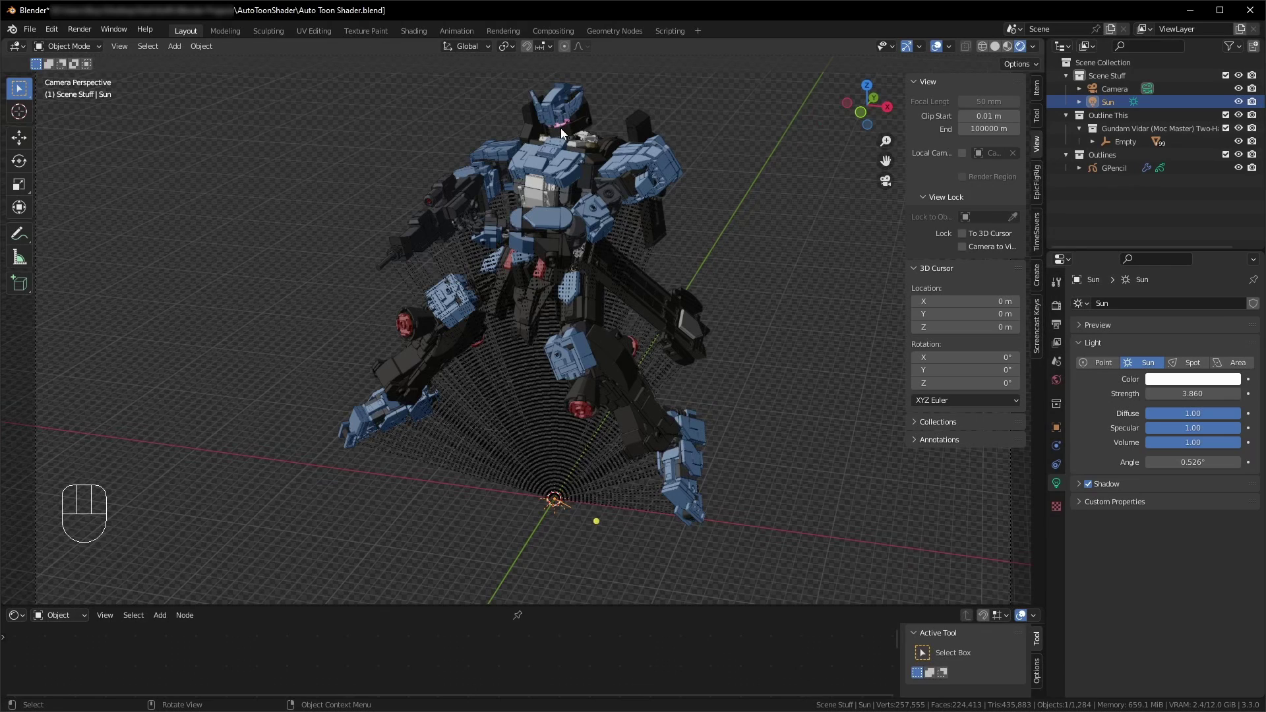
Step: Set the emission of the pink face part's Base Material node to 43.100 in the shader editor
left_click(548, 271)
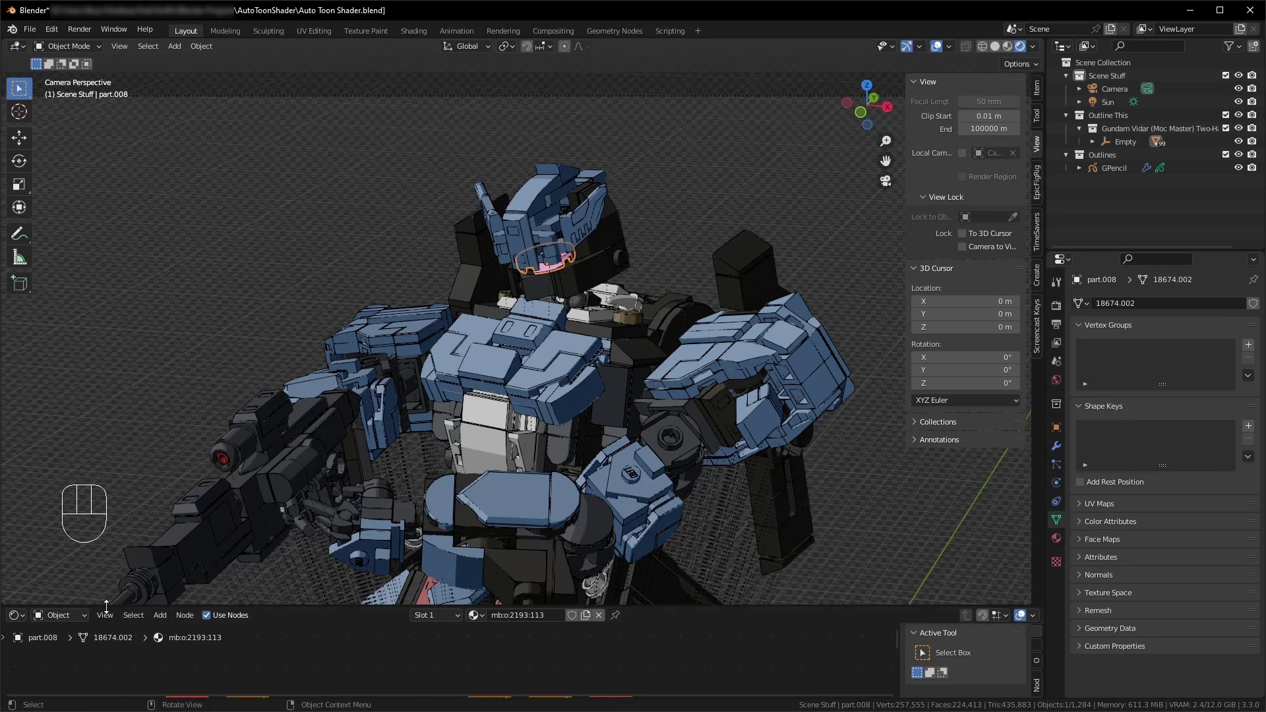
left_click_drag(150, 606, 149, 400)
middle_click_drag(445, 575, 393, 521)
scroll(441, 572, "up", 2)
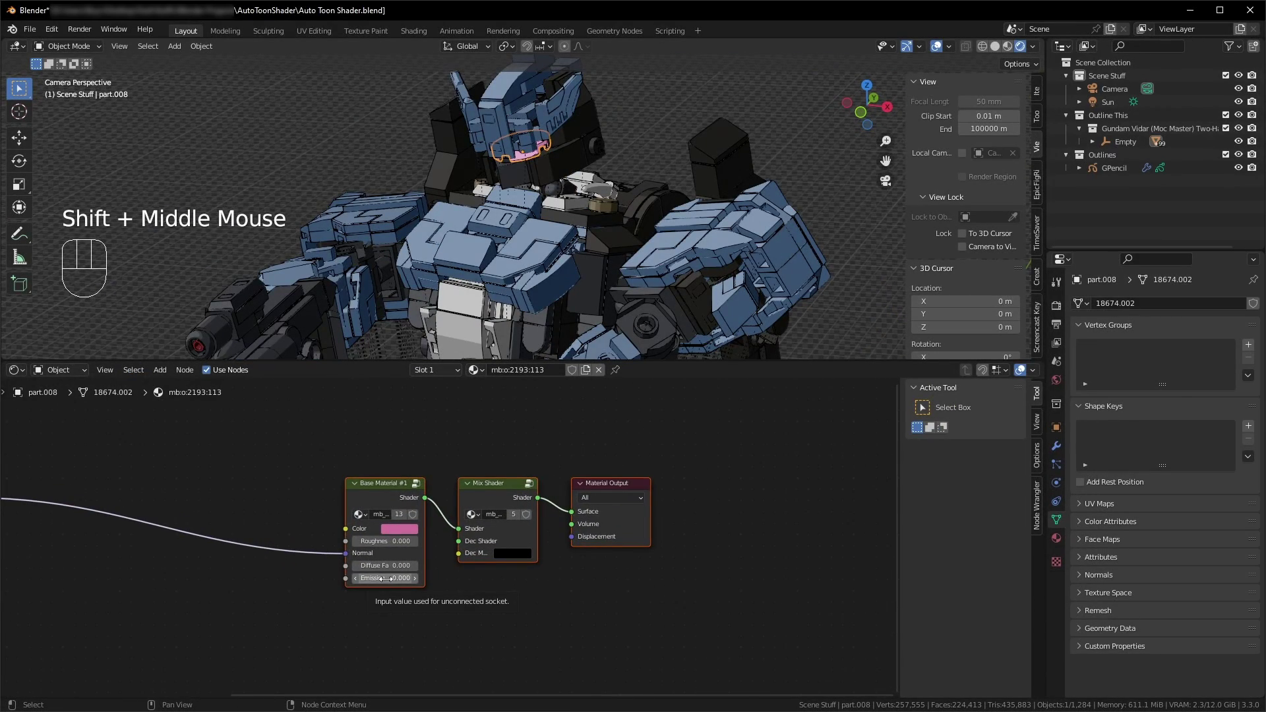
left_click_drag(384, 578, 412, 578)
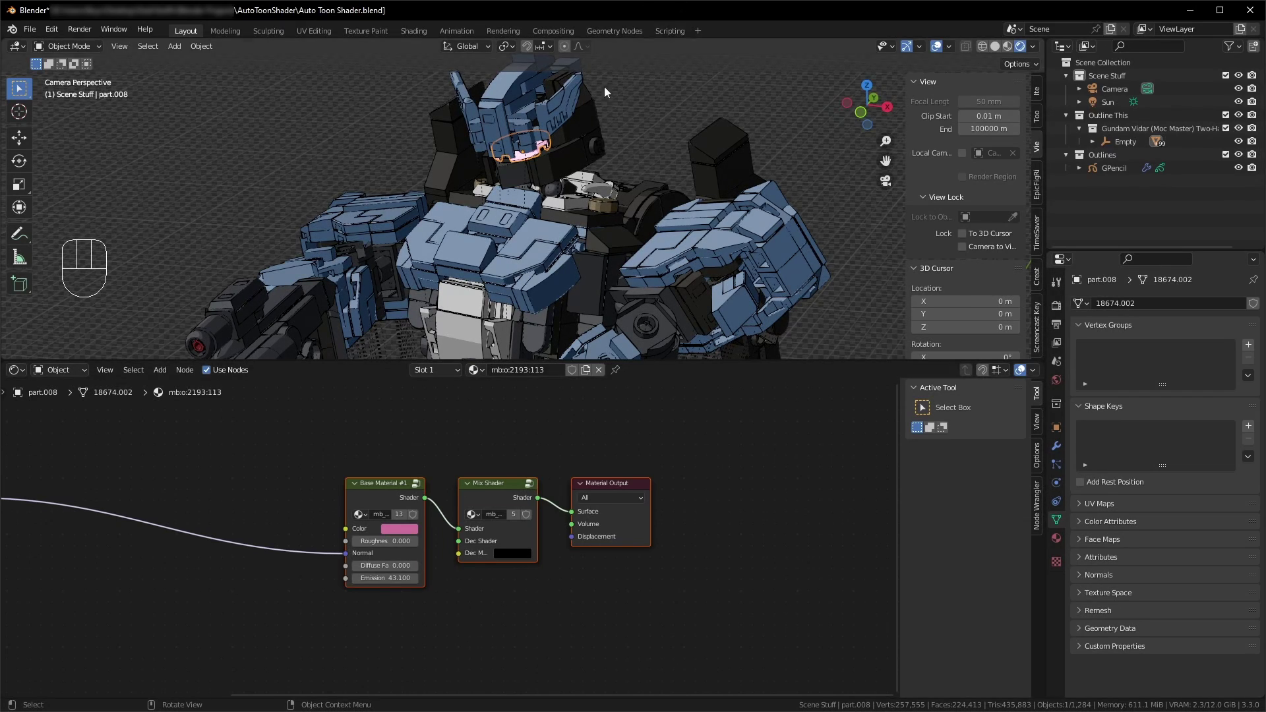
Step: Clear the part selection and examine the glowing face piece and outlines on the model from farther out
left_click(662, 147)
left_click(659, 147)
scroll(660, 148, "down", 3)
scroll(656, 147, "up", 1)
scroll(656, 147, "down", 1)
middle_click_drag(655, 148, 629, 199, "shift")
scroll(629, 199, "up", 1)
scroll(629, 199, "down", 1)
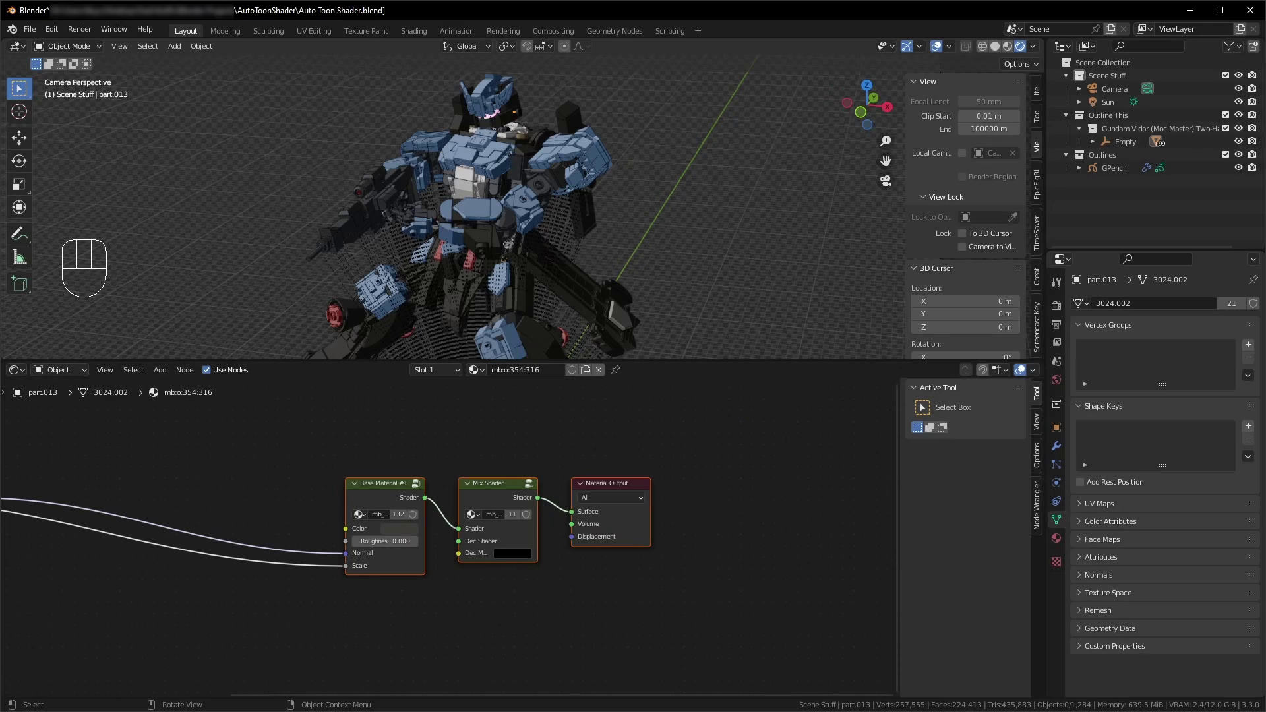
Step: Disable the Outlines collection and delete the Gundam Vidar collection with its whole hierarchy
left_click(1226, 154)
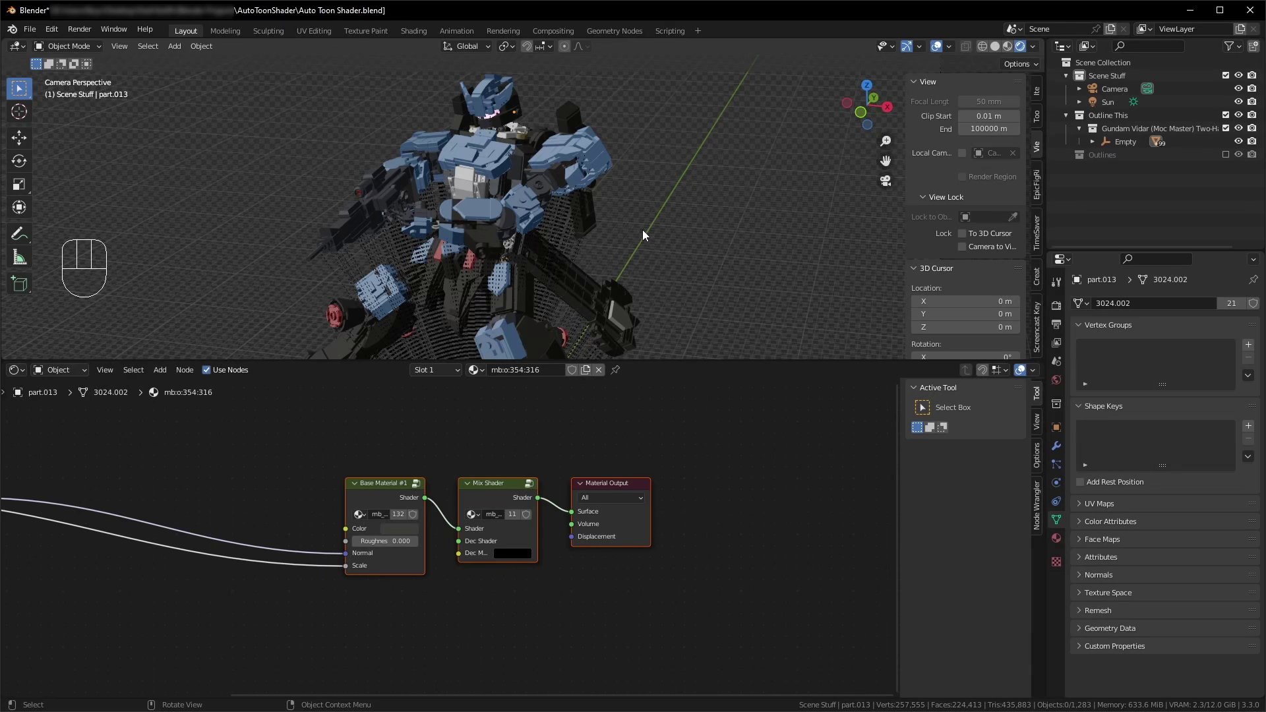
left_click(1109, 126)
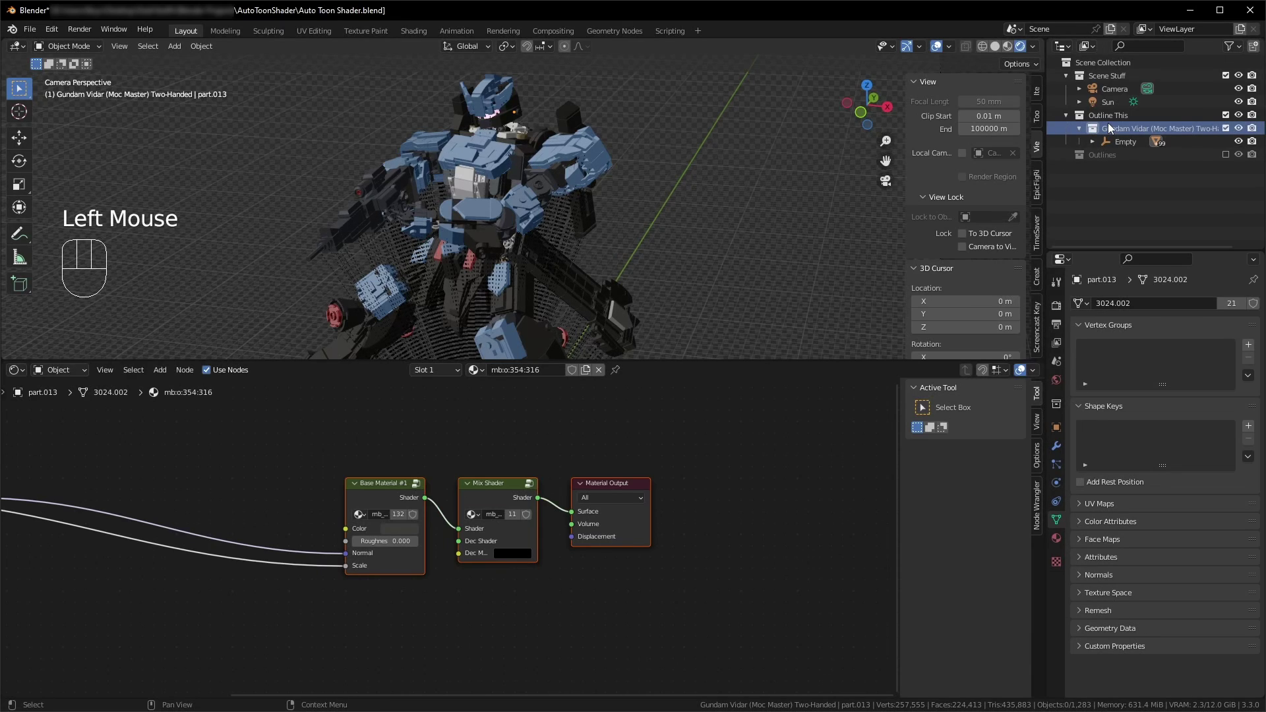
right_click(1107, 123)
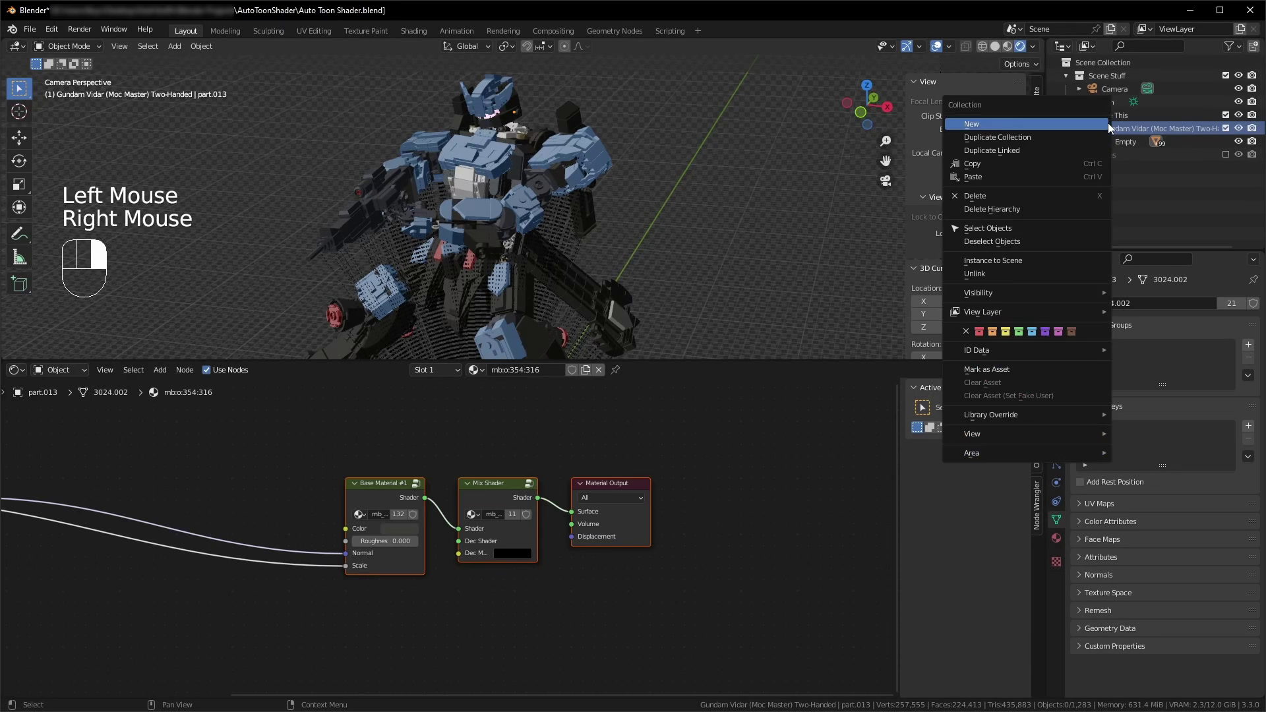
left_click(1059, 209)
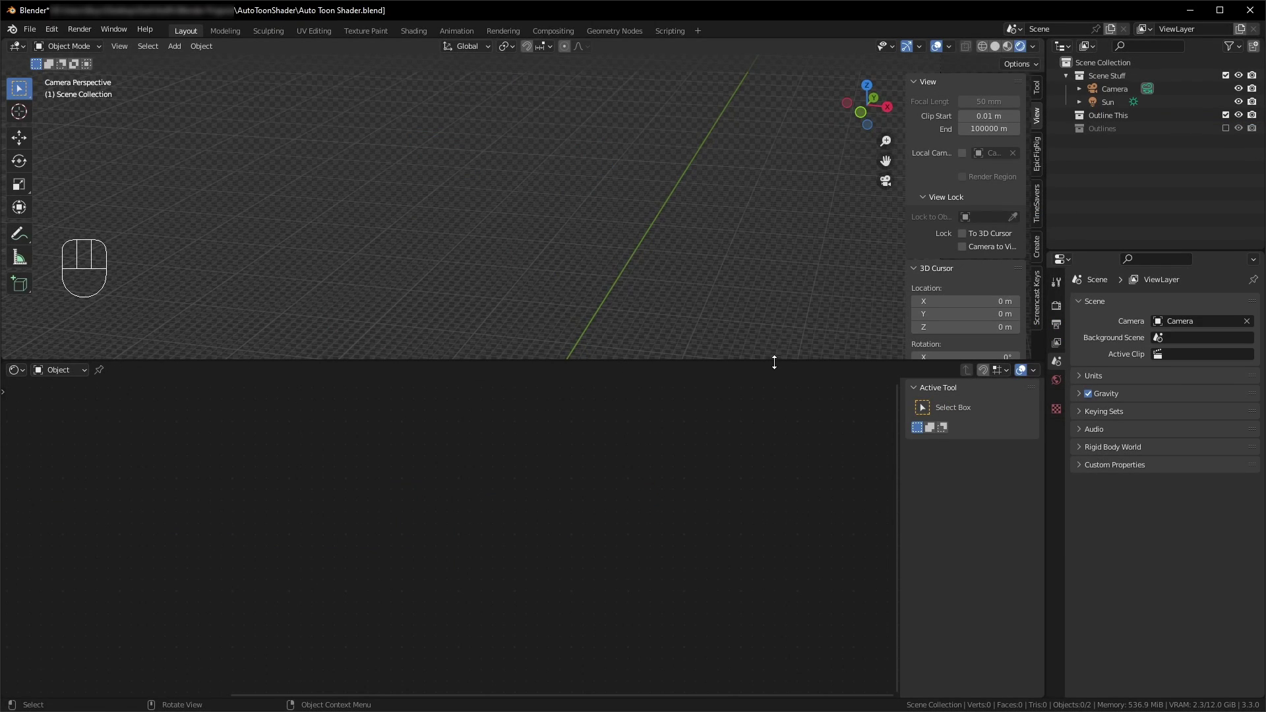
Step: Enlarge the 3D viewport, fit the camera frame in it, and hide the viewport sidebar
left_click_drag(774, 361, 772, 575)
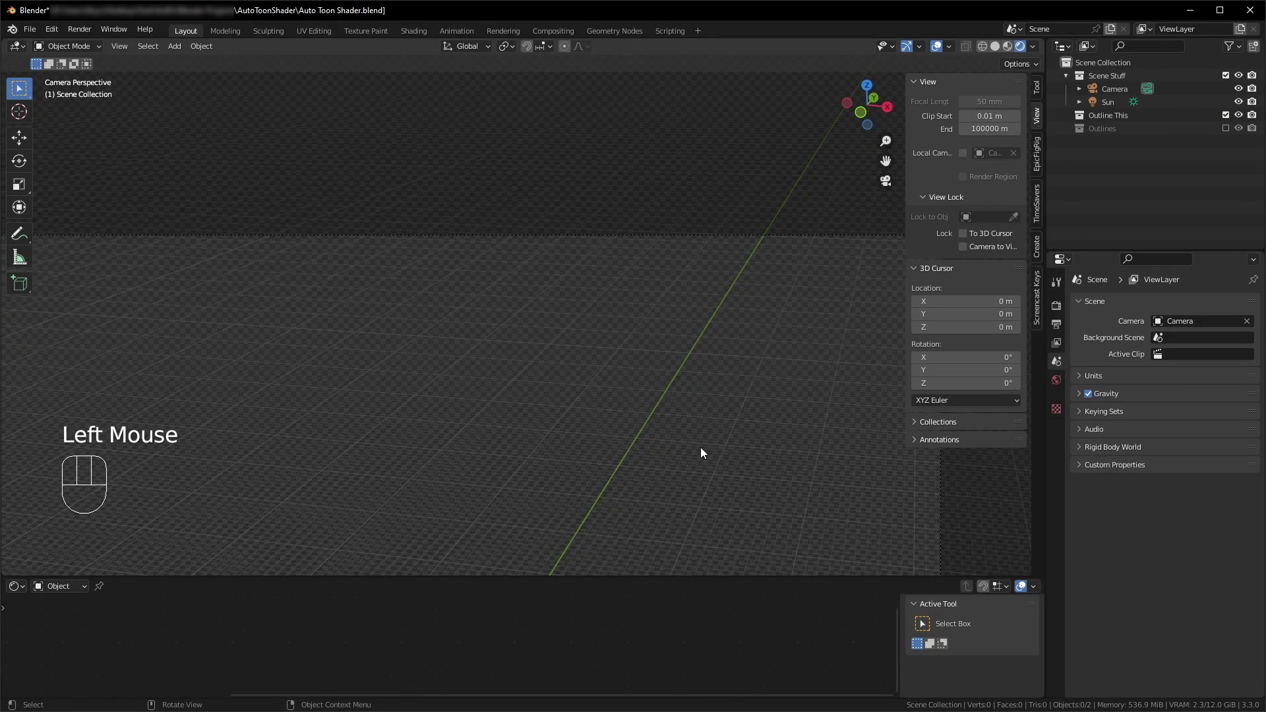
key("Home")
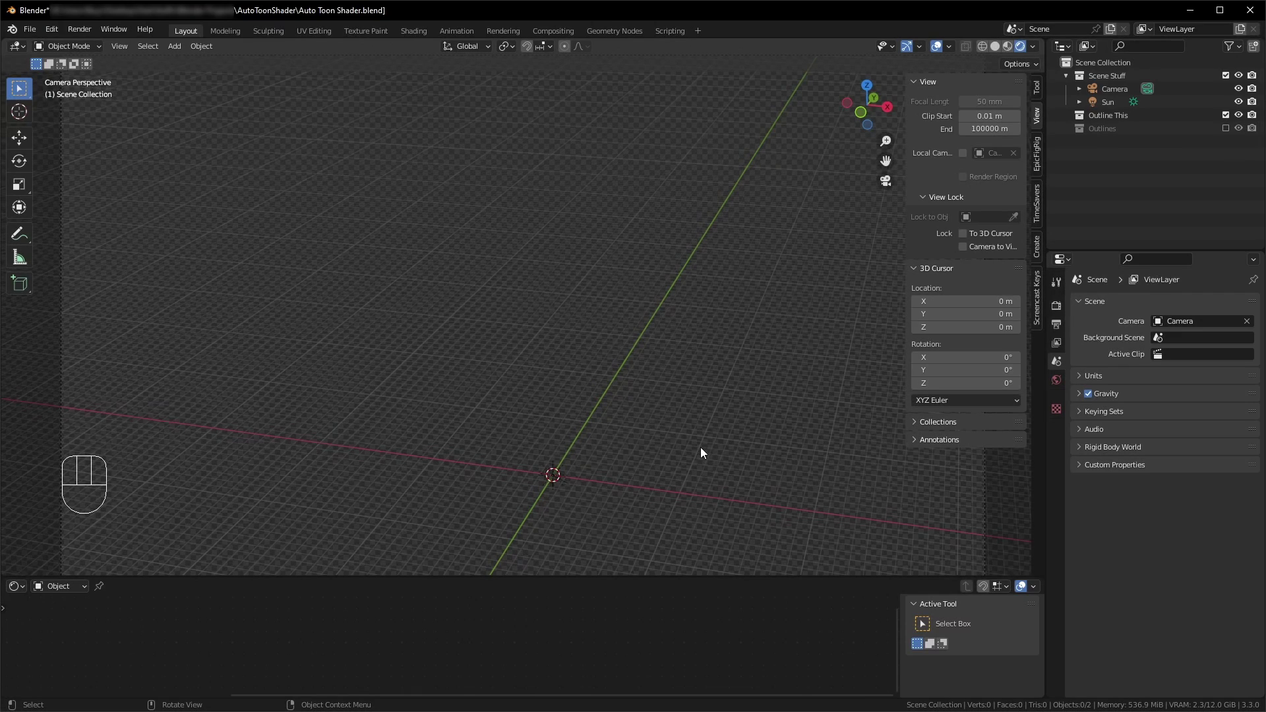
key("n")
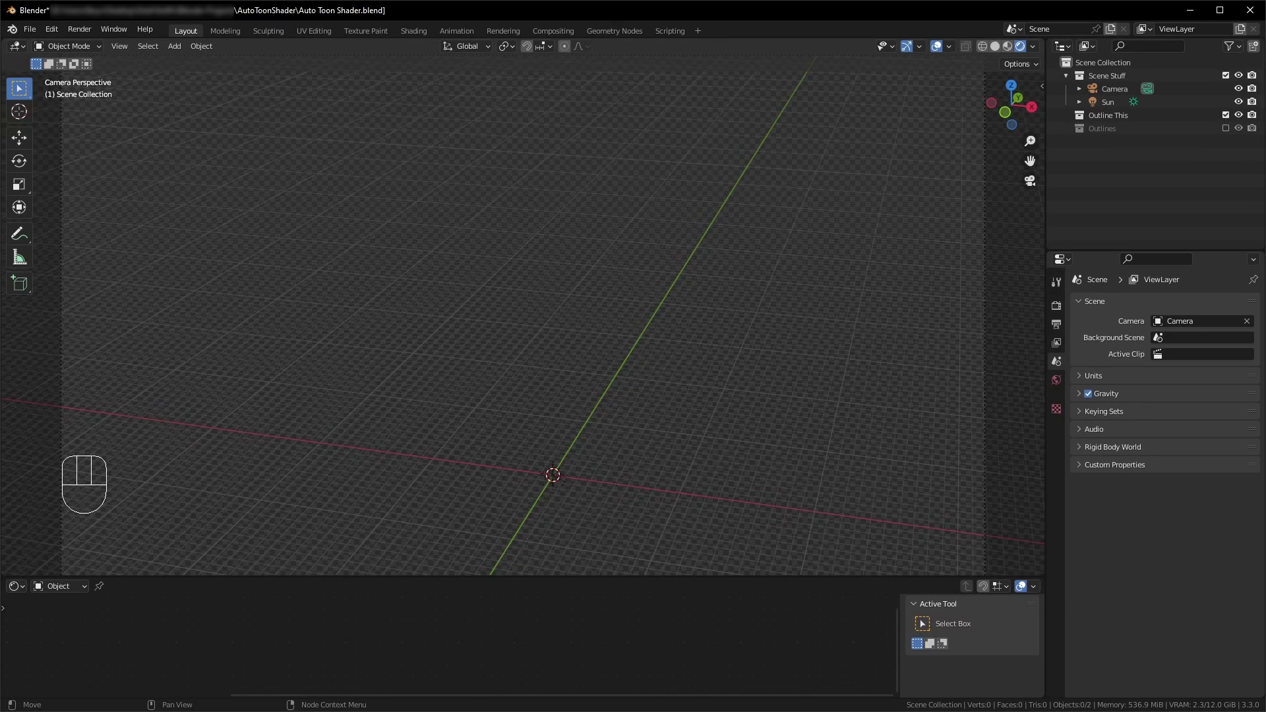
Step: Switch to File Explorer, clear the read-only attribute of Auto Toon Shader.blend, and save the file in Blender
key("alt+Tab")
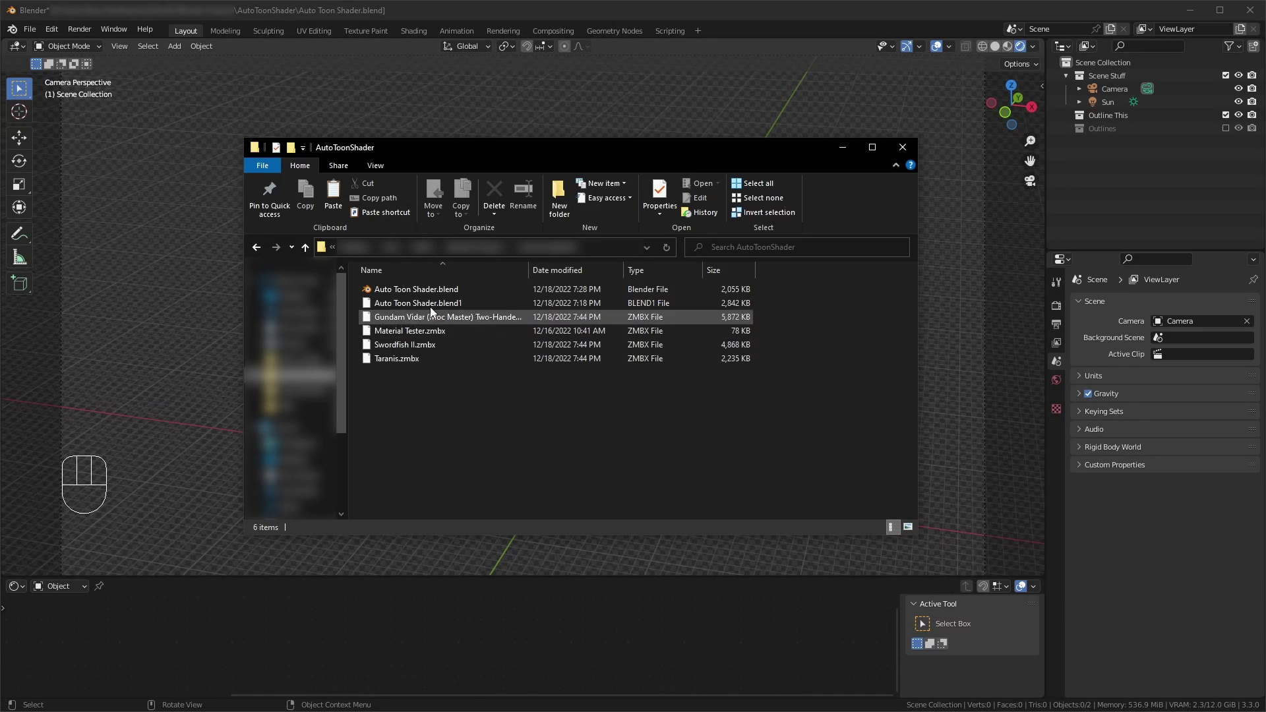
right_click(367, 290)
left_click(518, 533)
left_click(505, 537)
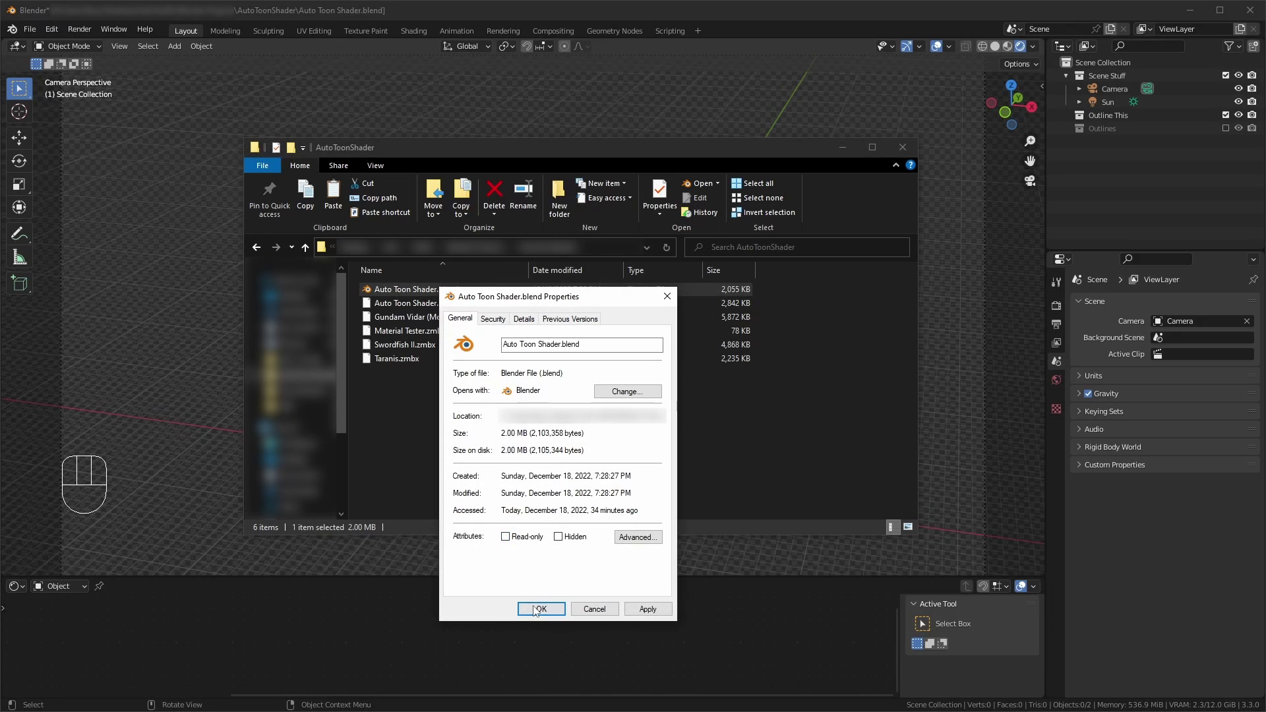
left_click(522, 609)
left_click(516, 611)
key("ctrl+s")
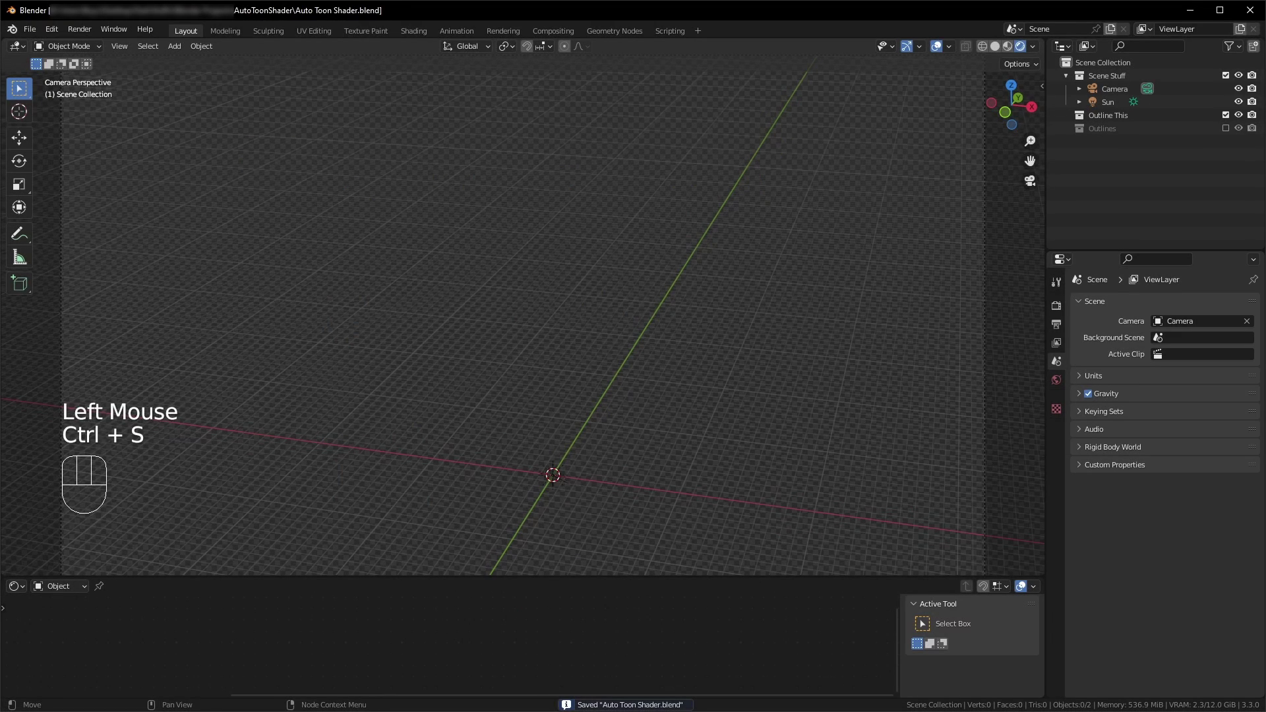
Step: Switch to File Explorer and set the read-only attribute of Auto Toon Shader.blend
key("alt+Tab")
right_click(400, 289)
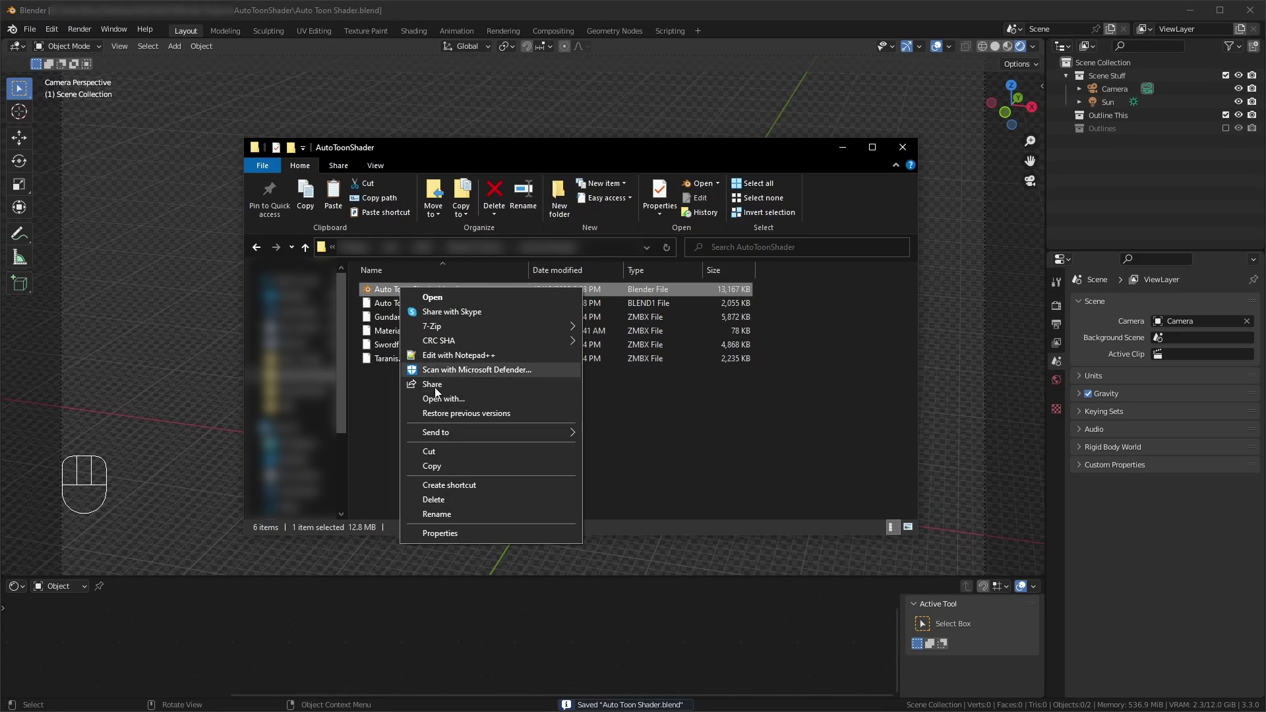
left_click(440, 533)
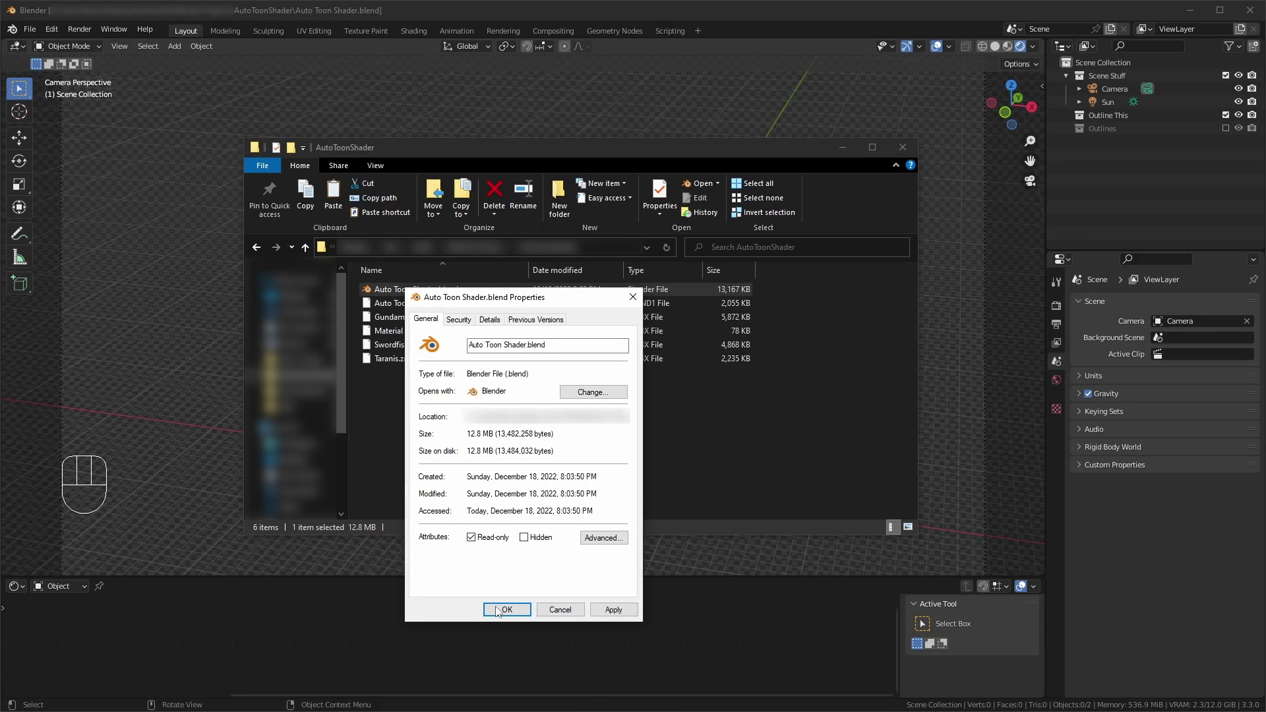
left_click(506, 609)
left_click(612, 349)
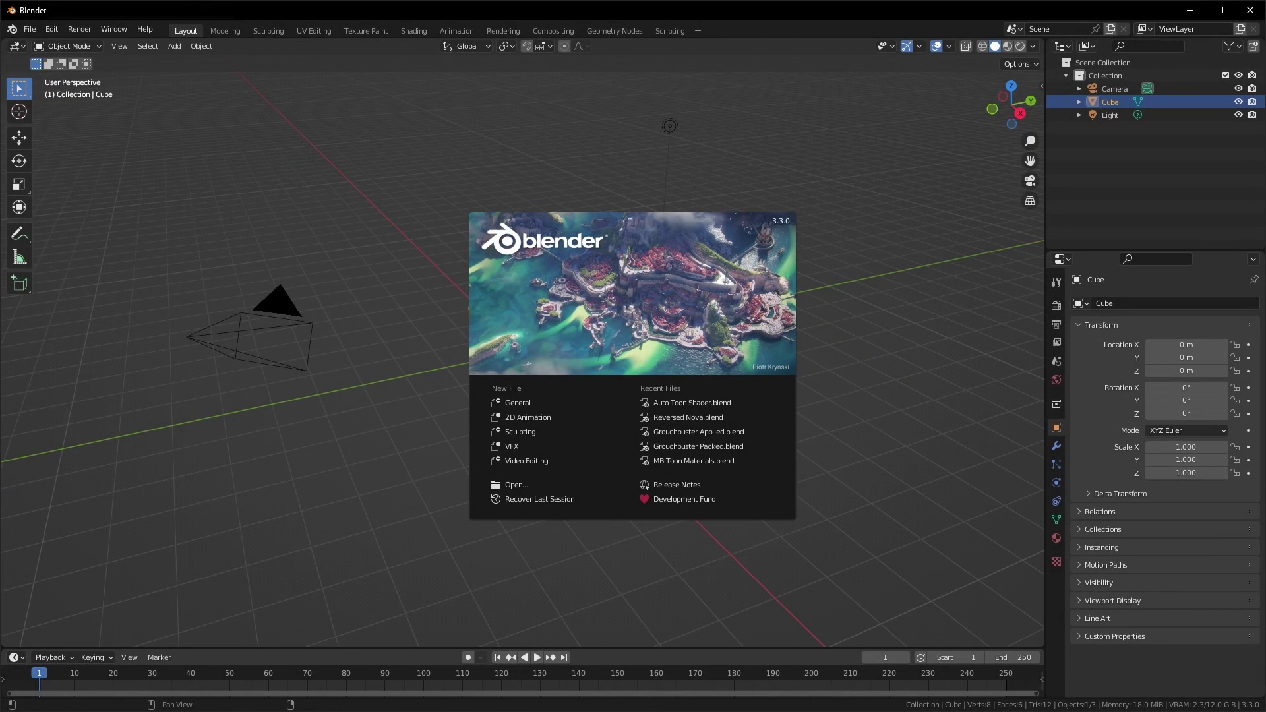
Step: Open the recent file Auto Toon Shader.blend and import the Mecabricks model Swordfish II.zmbx
left_click(661, 407)
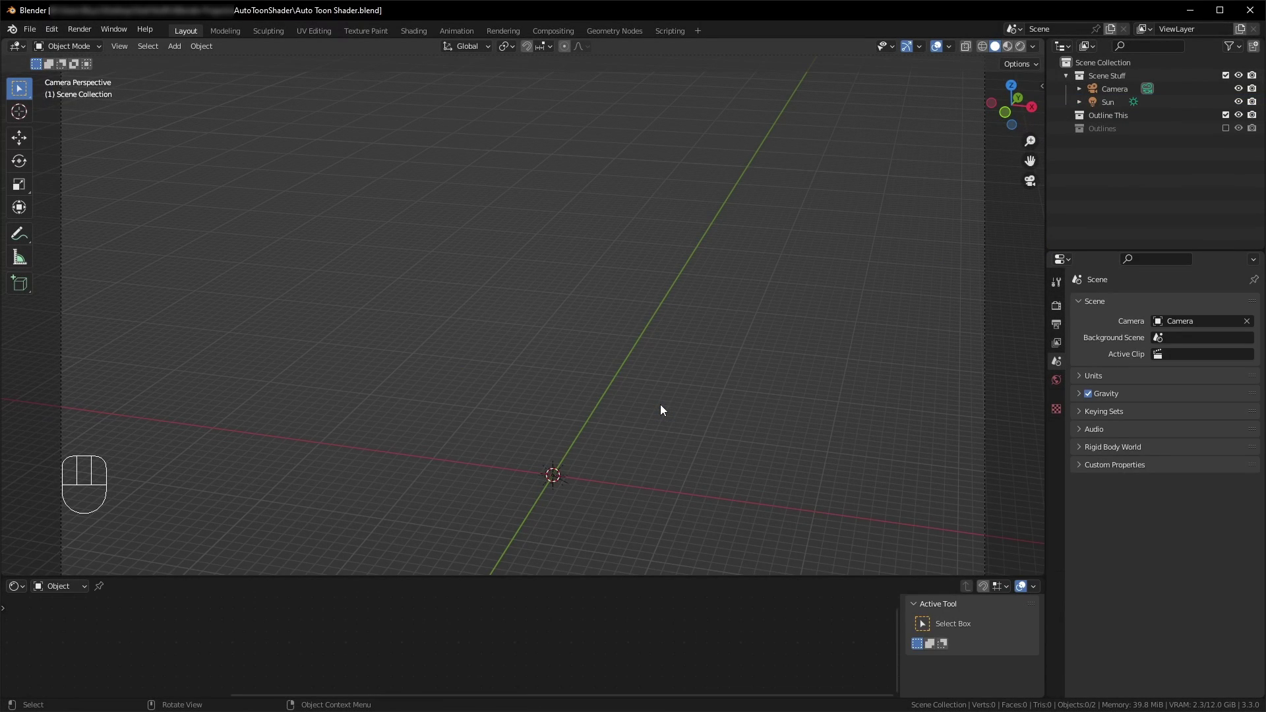
left_click(34, 29)
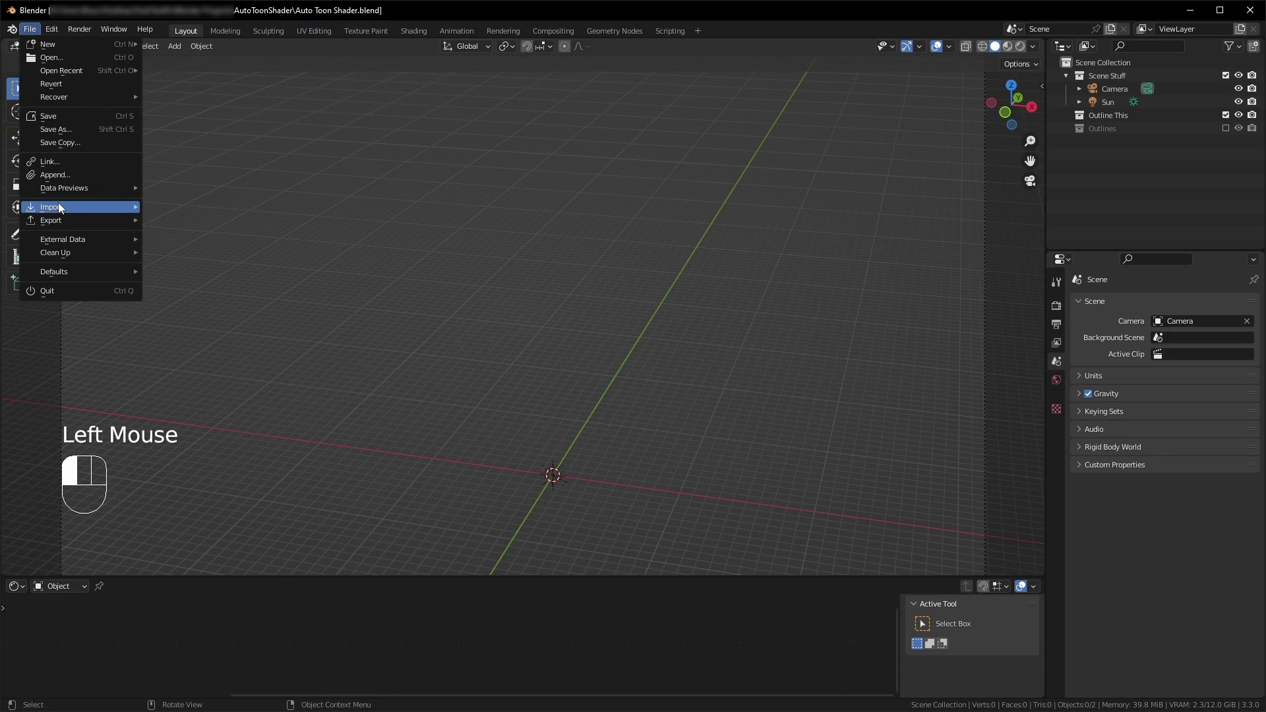
mouse_move(59, 206)
left_click(220, 405)
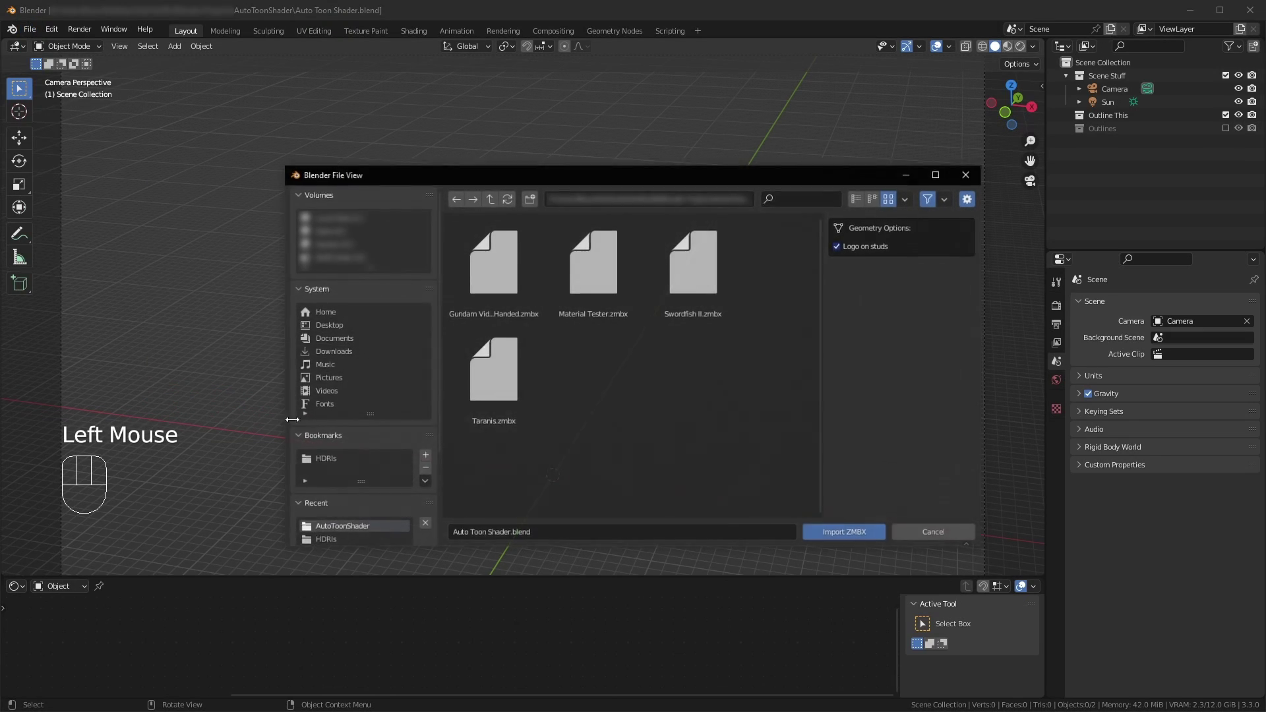
double_click(715, 287)
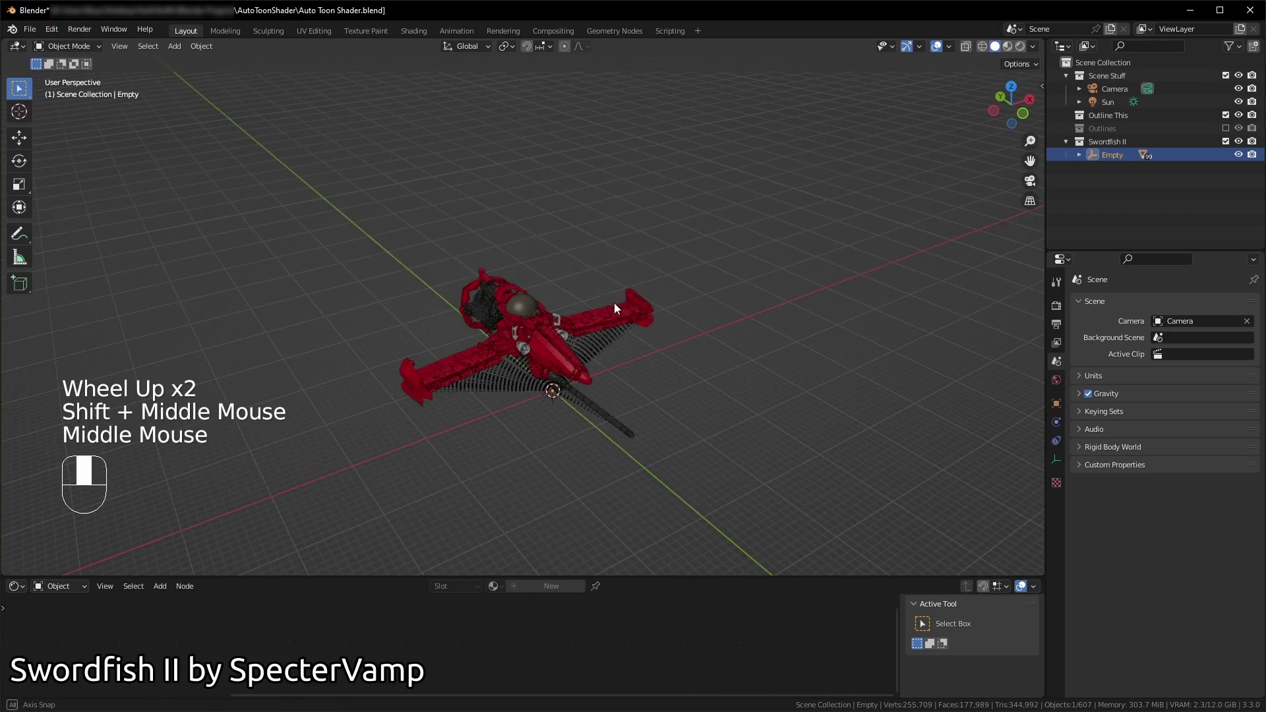
Step: Frame the Swordfish II up close and switch the viewport to rendered shading
middle_click_drag(615, 303, 536, 299)
scroll(555, 361, "up", 3)
middle_click_drag(555, 361, 535, 358)
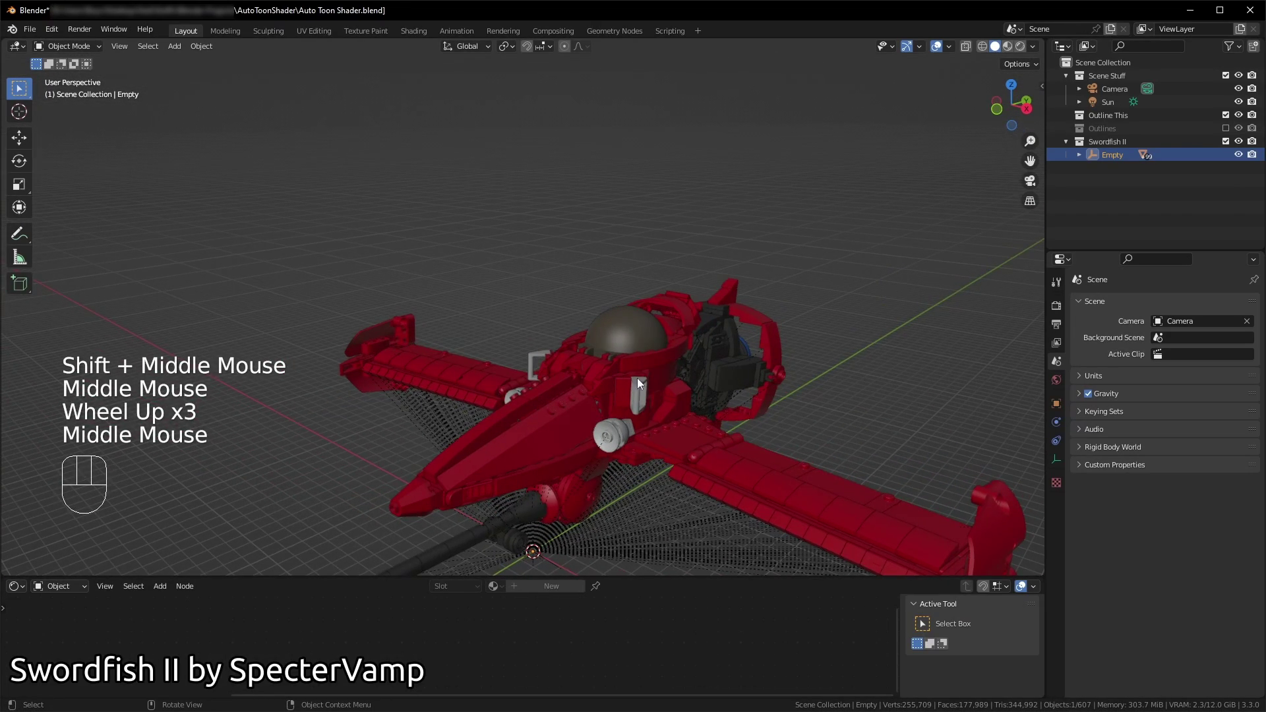
left_click(1020, 47)
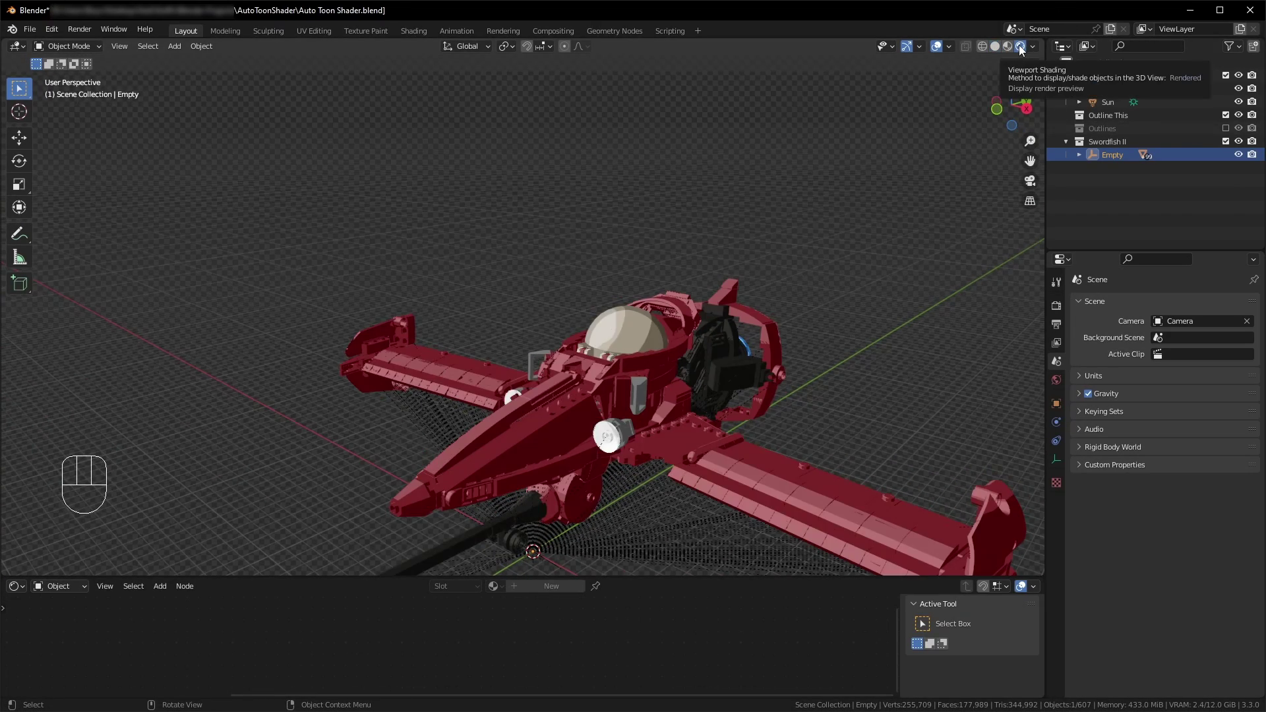
middle_click_drag(788, 319, 632, 292, "shift")
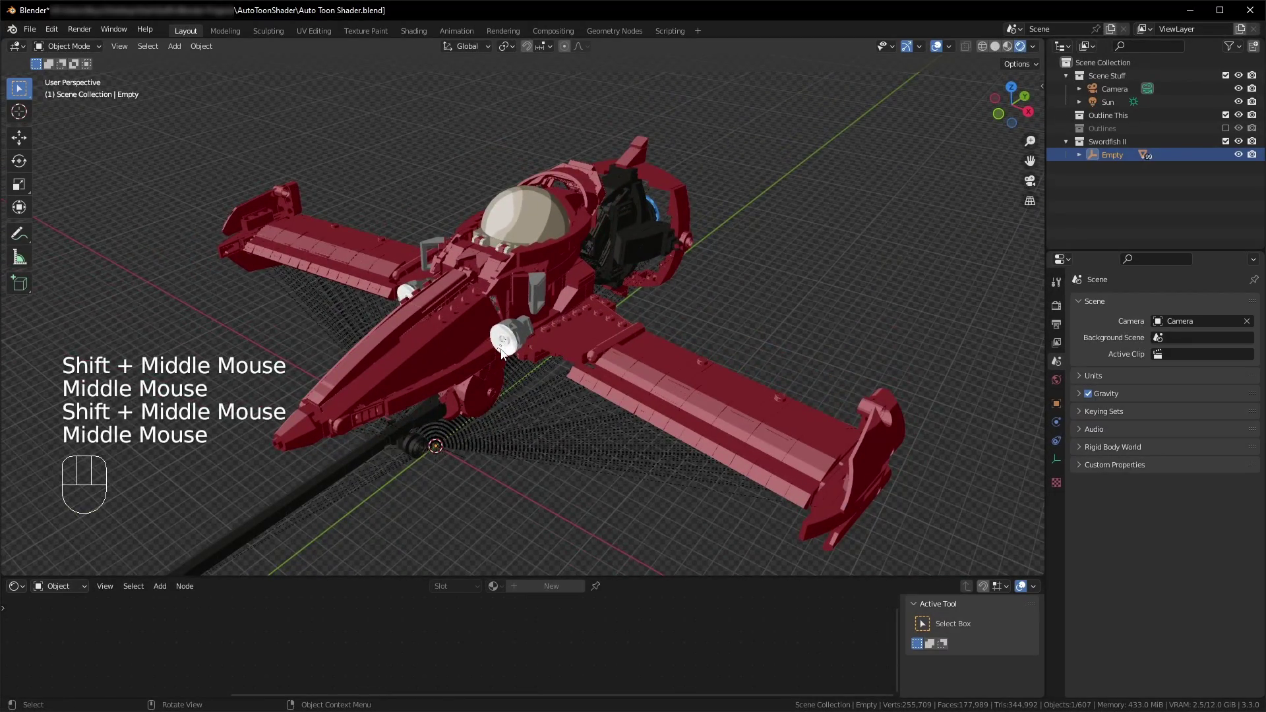
Step: Set the emission of the round white headlight's material to 11.4 and enable Bloom for the Eevee render
left_click(504, 346)
double_click(386, 686)
type("11.4")
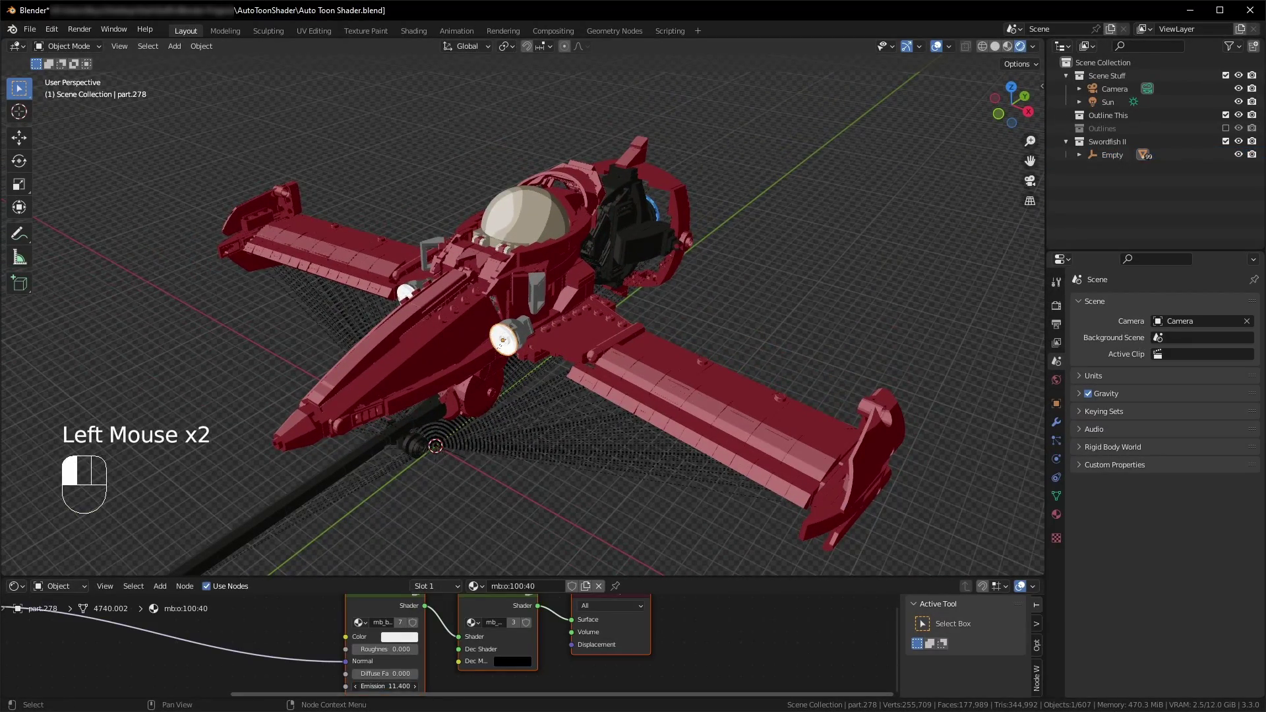
key("Return")
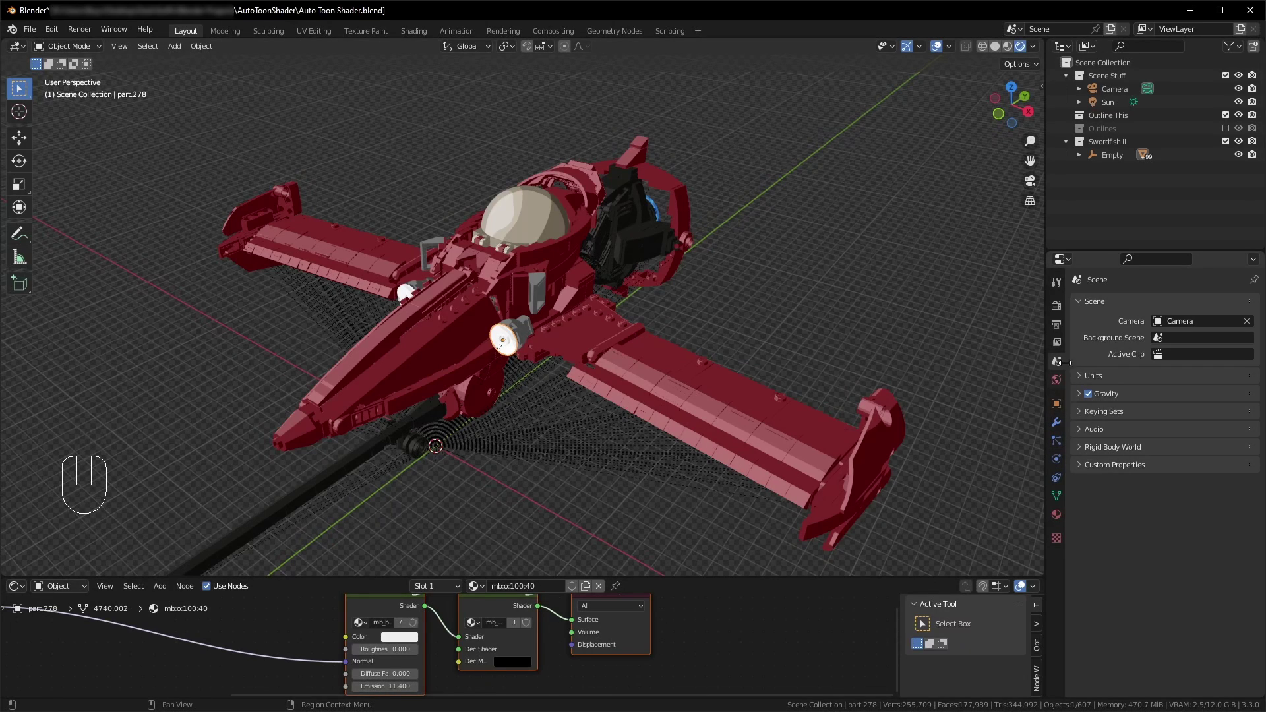
left_click(1055, 305)
left_click(1089, 414)
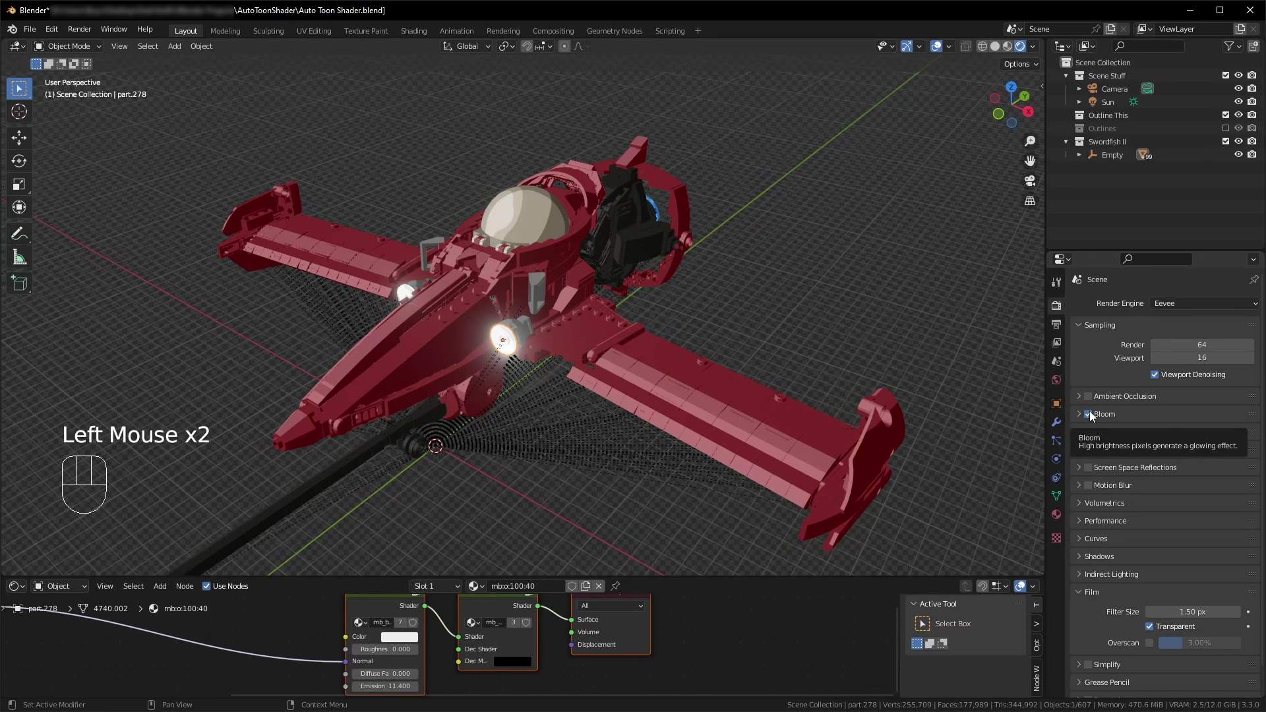
Step: Select the cockpit canopy, move the Swordfish II collection into Outline This, and enable the Outlines collection
left_click(535, 223)
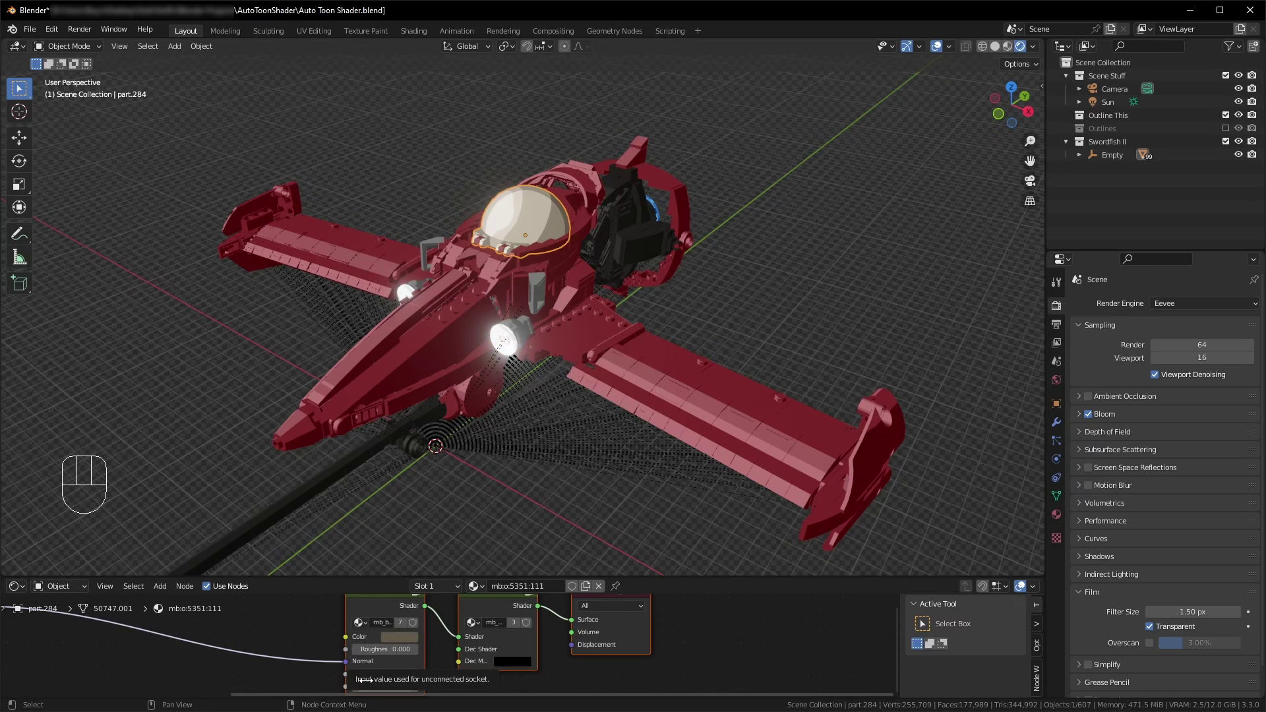
middle_click_drag(313, 677, 305, 688)
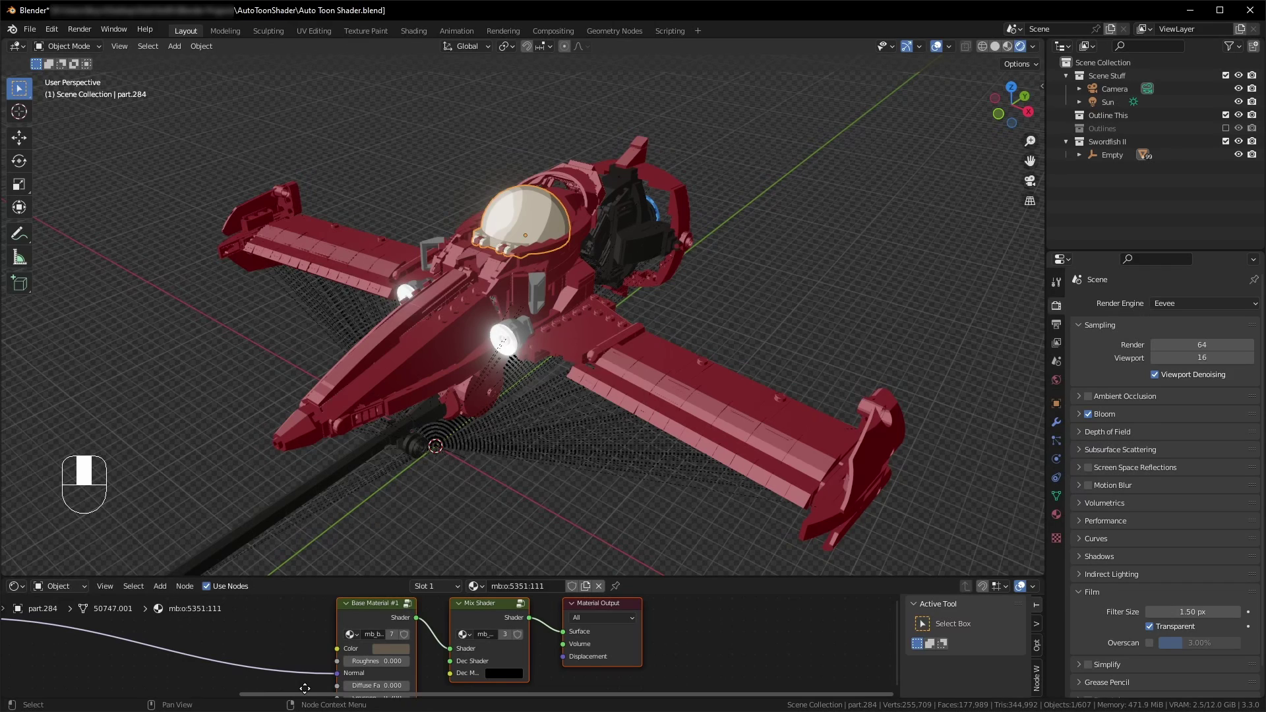
left_click_drag(1117, 144, 1126, 116)
left_click(1226, 155)
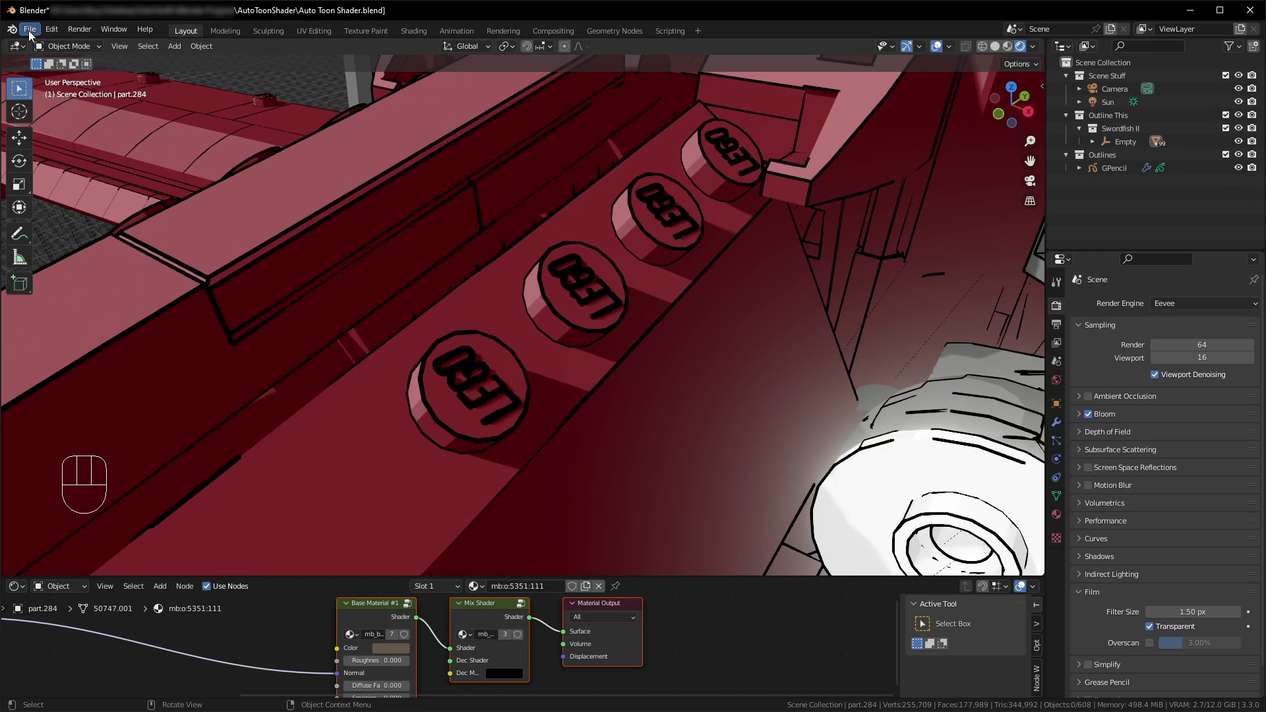
Step: Open the Mecabricks (.zmbx) import dialog and turn off the Logo on studs geometry option
left_click(29, 30)
mouse_move(58, 212)
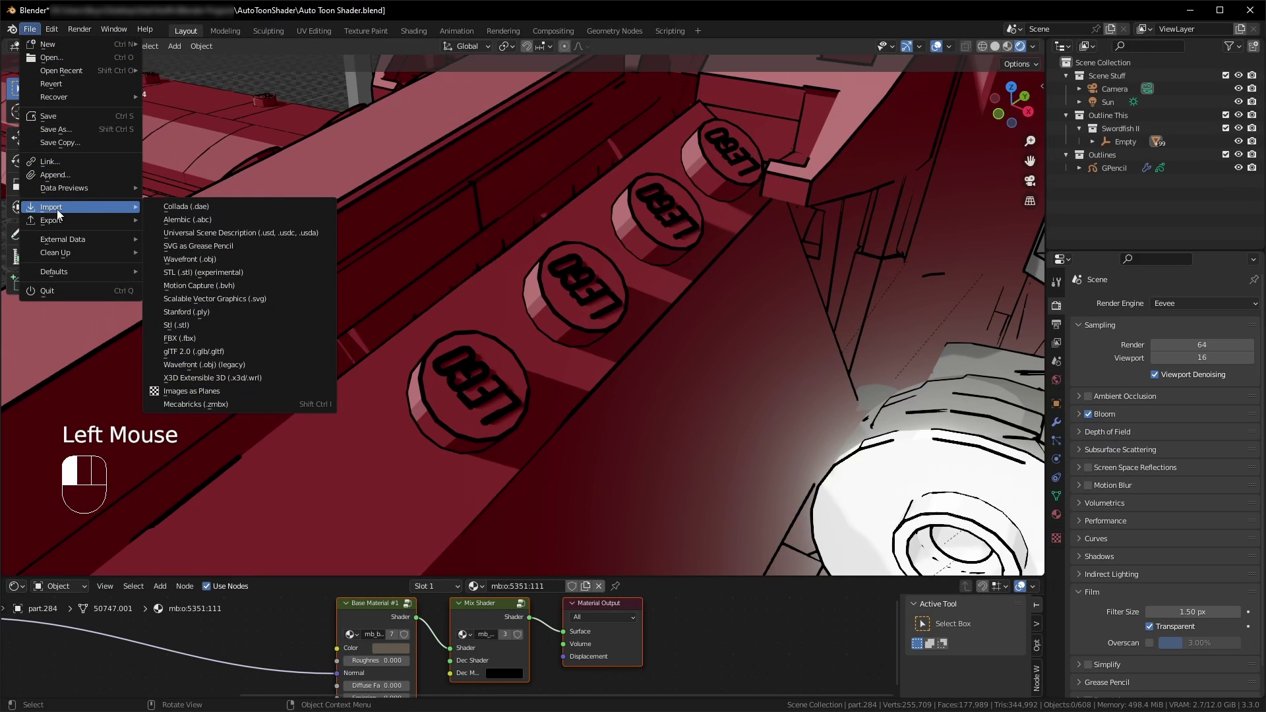
left_click(224, 403)
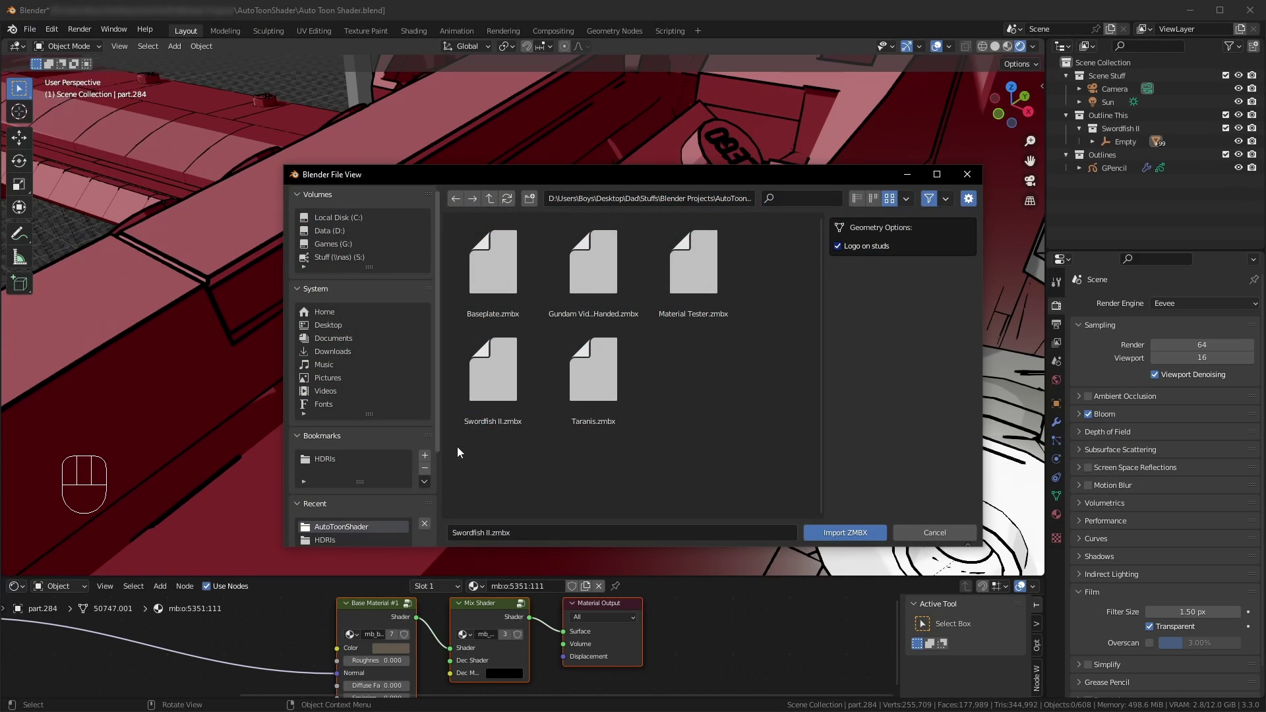
left_click(839, 246)
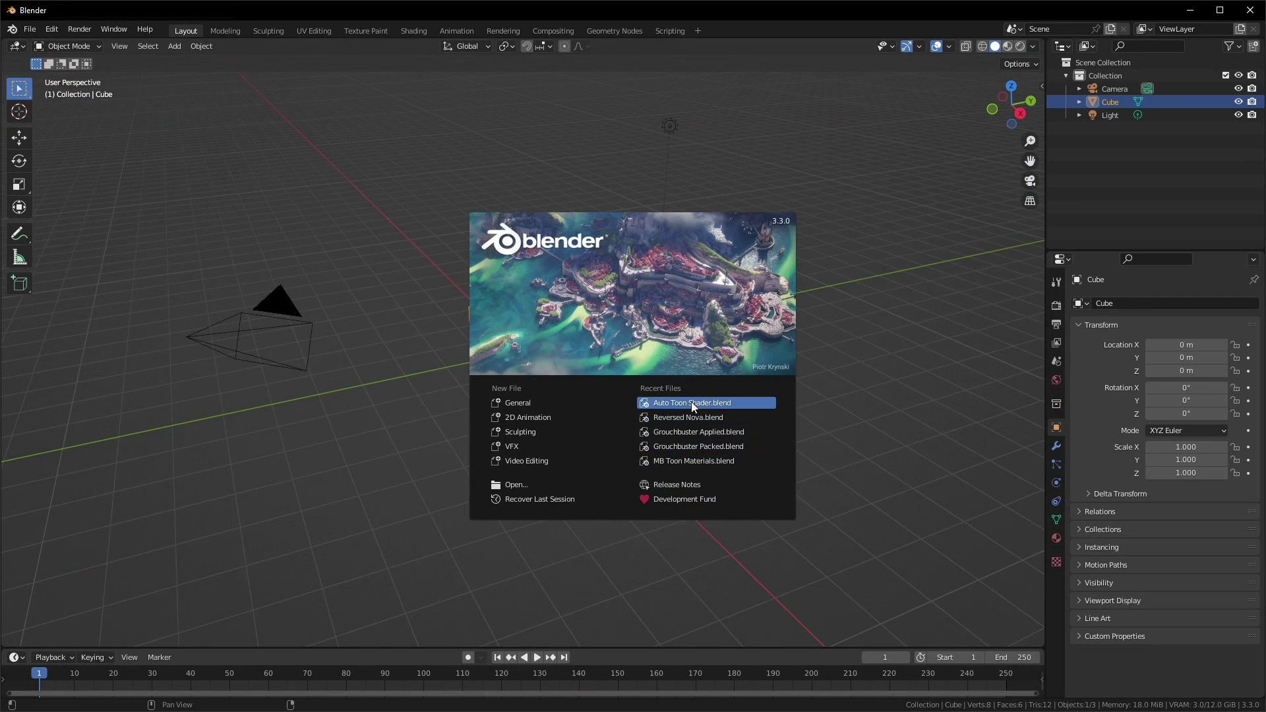
Step: Open the recent file Auto Toon Shader.blend in a fresh session and import the Mecabricks model Taranis.zmbx
left_click(707, 404)
left_click(30, 29)
mouse_move(51, 200)
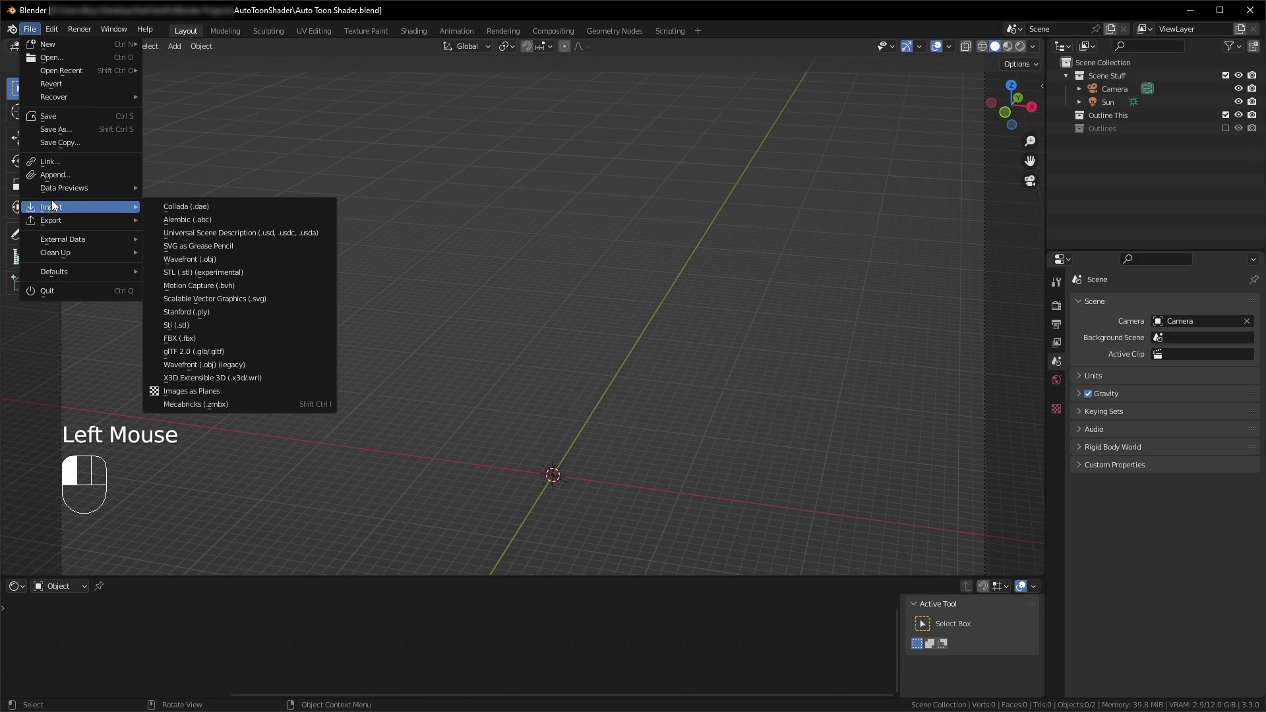
left_click(181, 405)
left_click(493, 376)
left_click(845, 532)
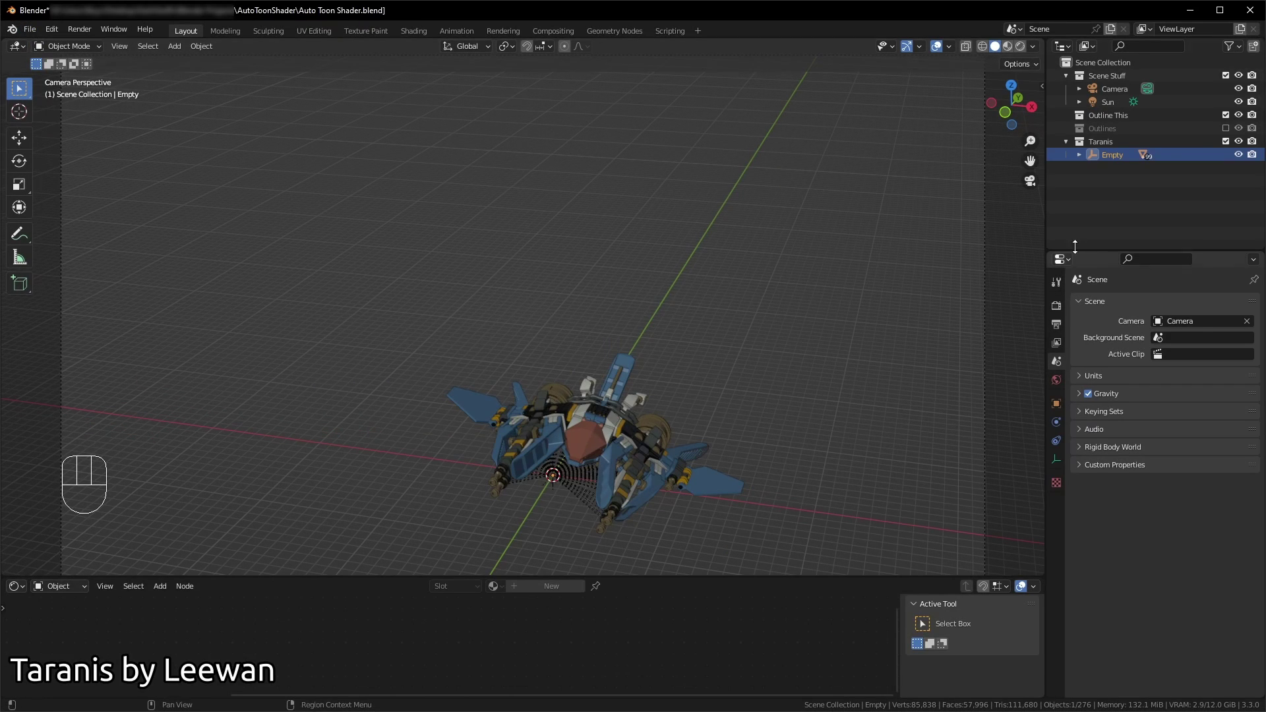
Step: Move the Taranis collection into Outline This and show the camera view in rendered shading
left_click_drag(1102, 144, 1122, 116)
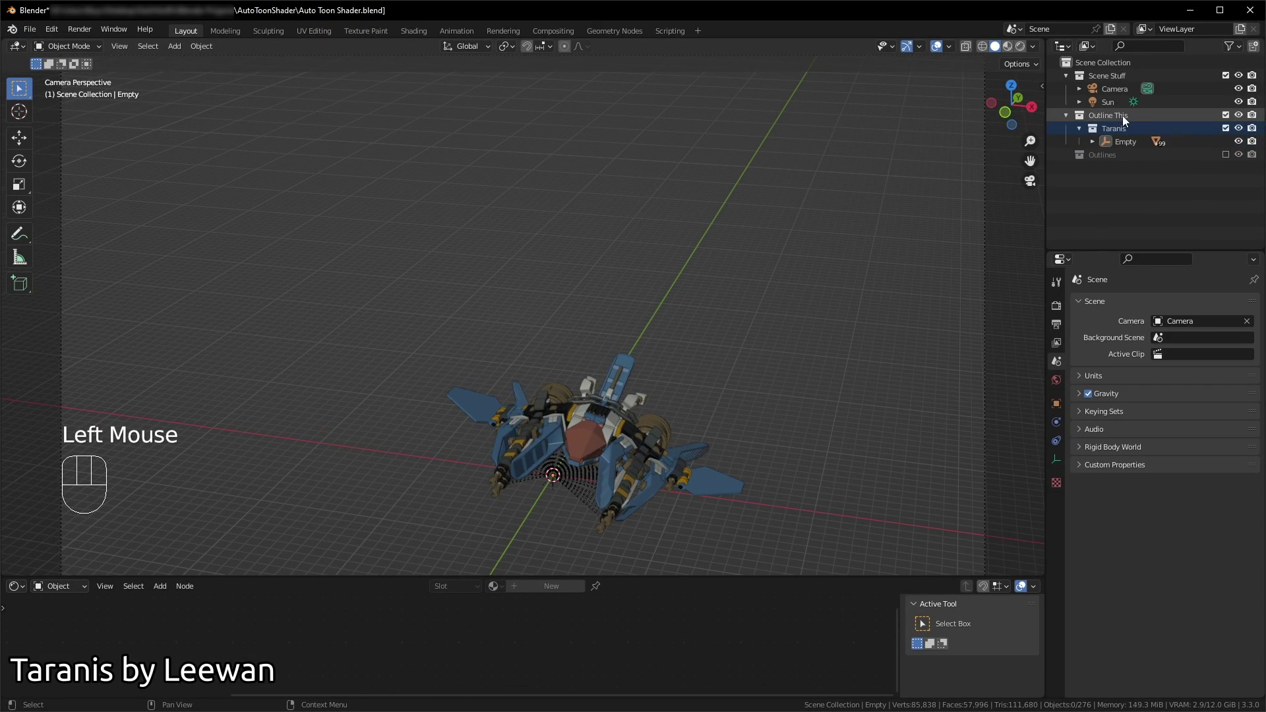
left_click(1020, 47)
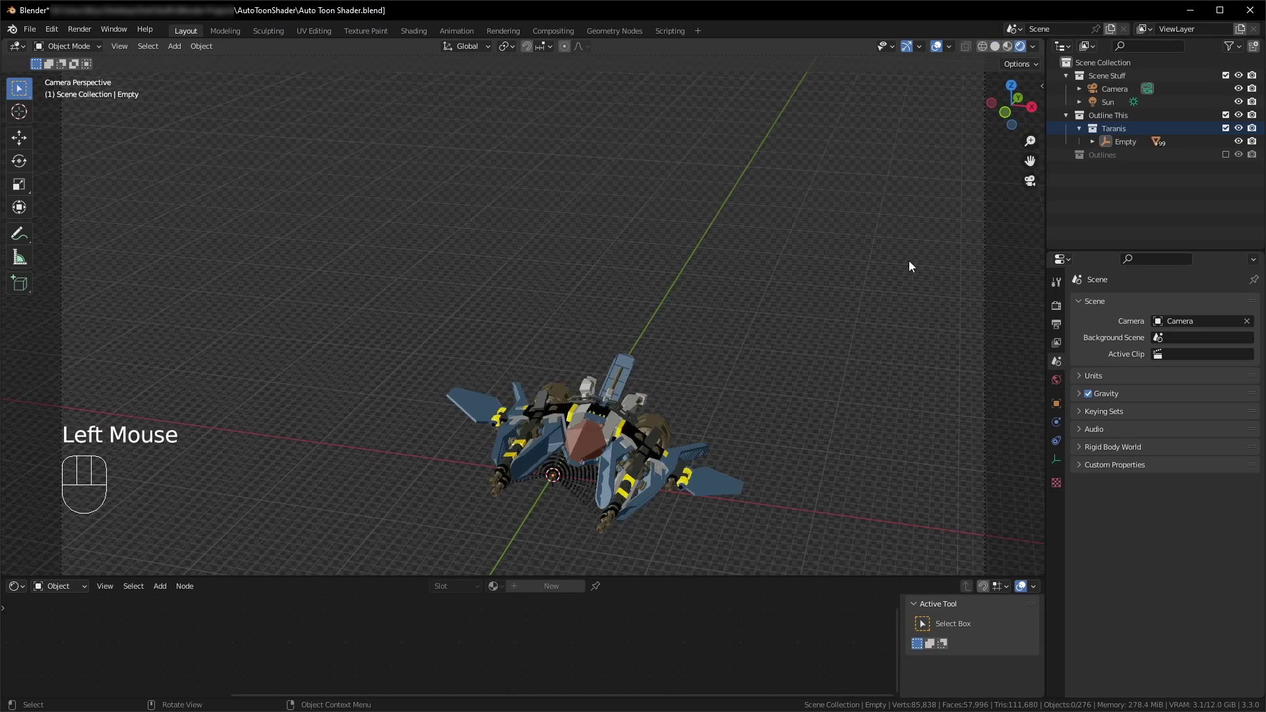
middle_click_drag(837, 390, 694, 425)
scroll(688, 432, "up", 2)
key("KP_0")
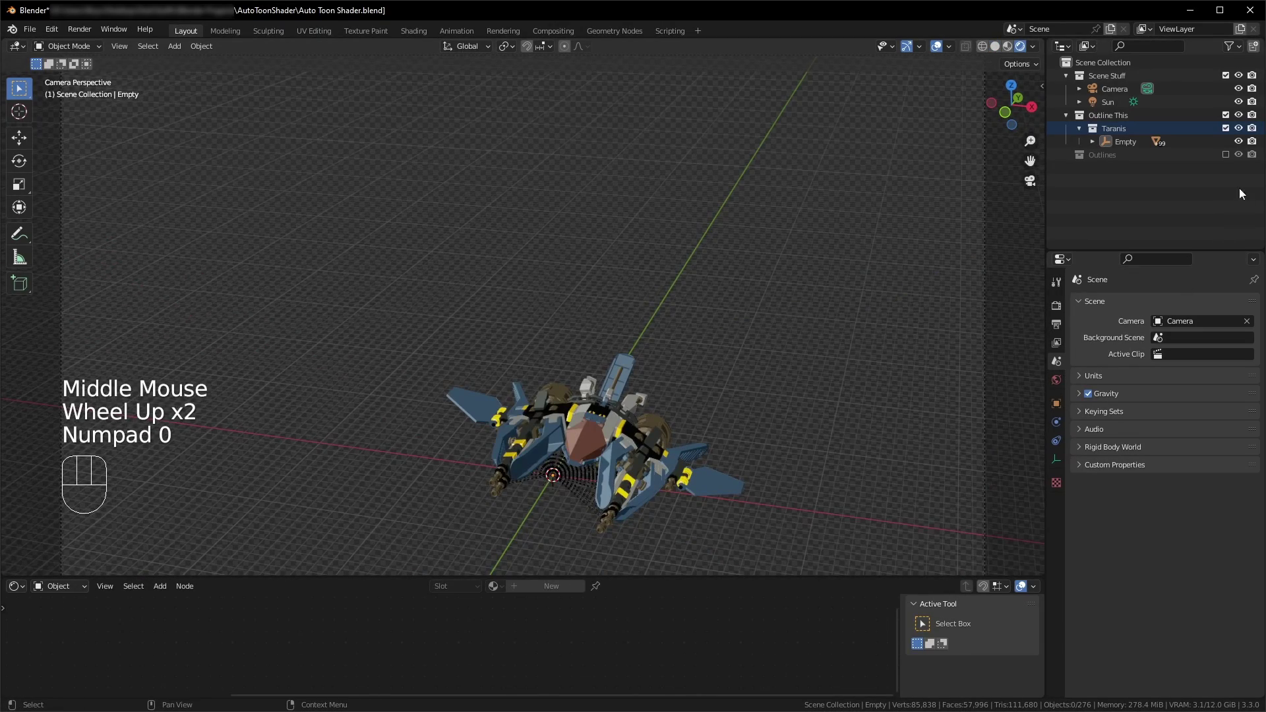
Step: Align the camera to a close three-quarter view of the Taranis and enable the Outlines collection
left_click(1227, 154)
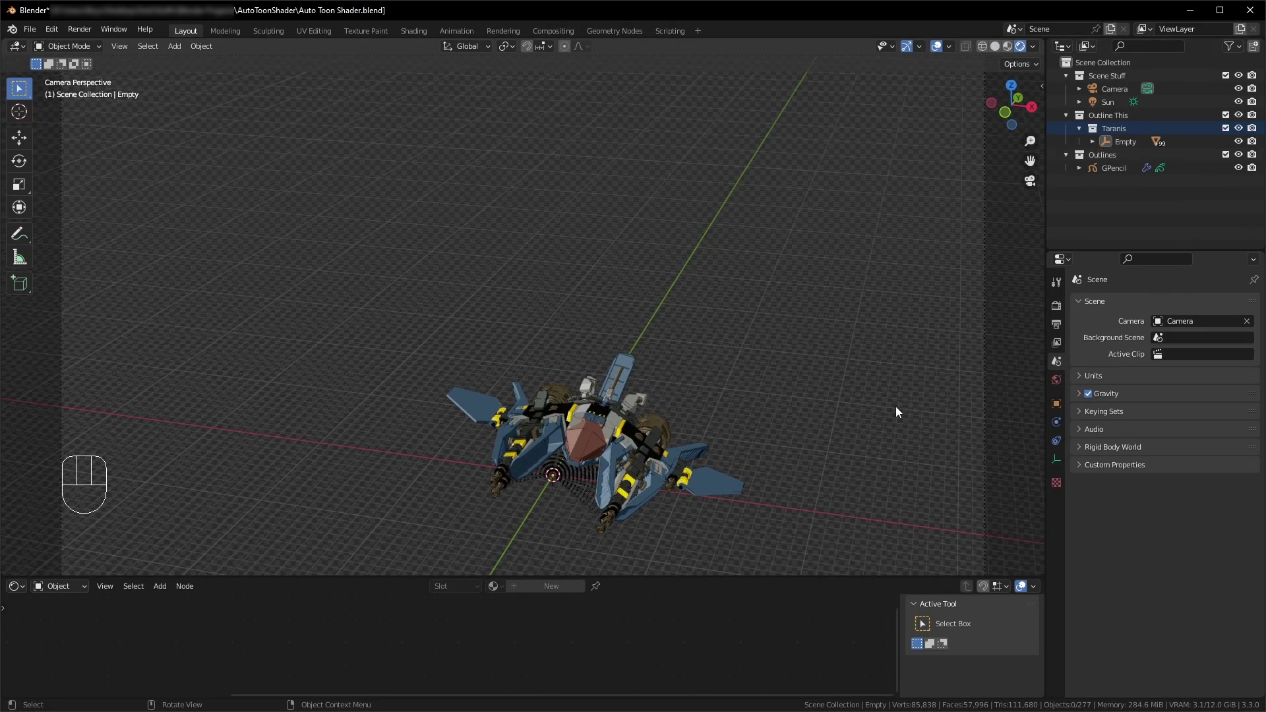
left_click(1226, 154)
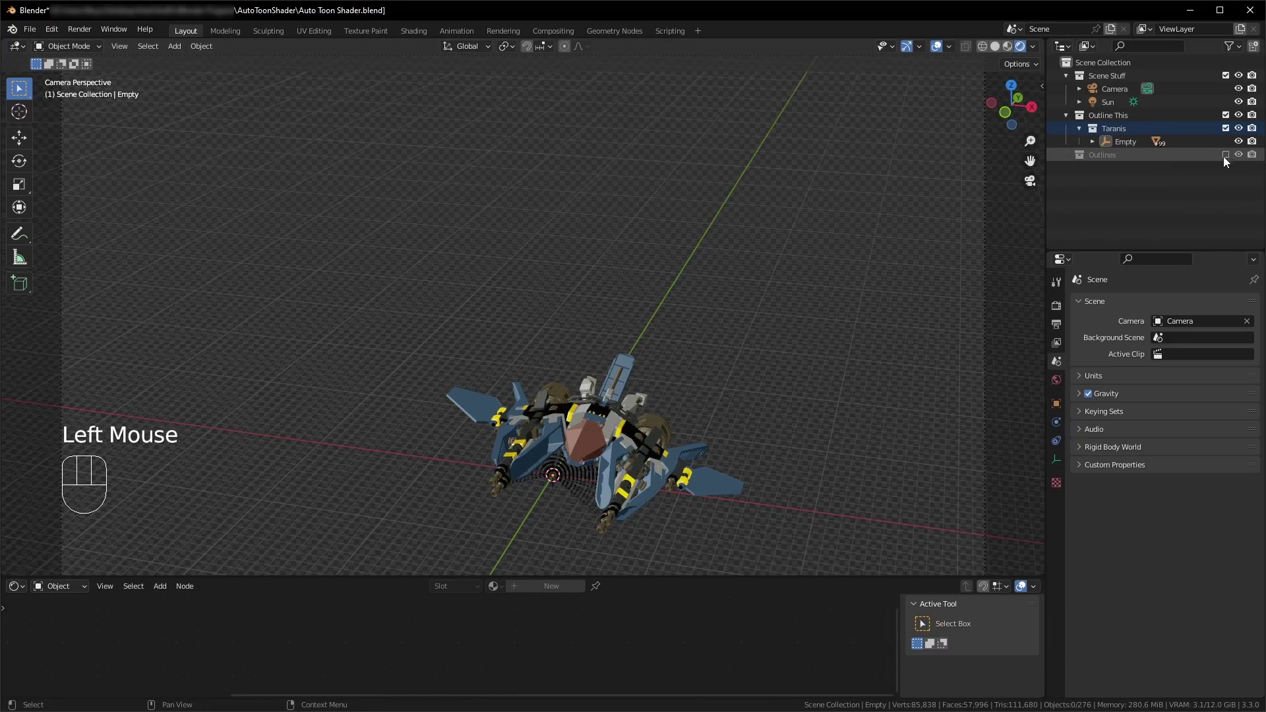
middle_click_drag(858, 403, 627, 357)
scroll(684, 438, "up", 2)
scroll(556, 390, "up", 2)
key("ctrl+alt+KP_0")
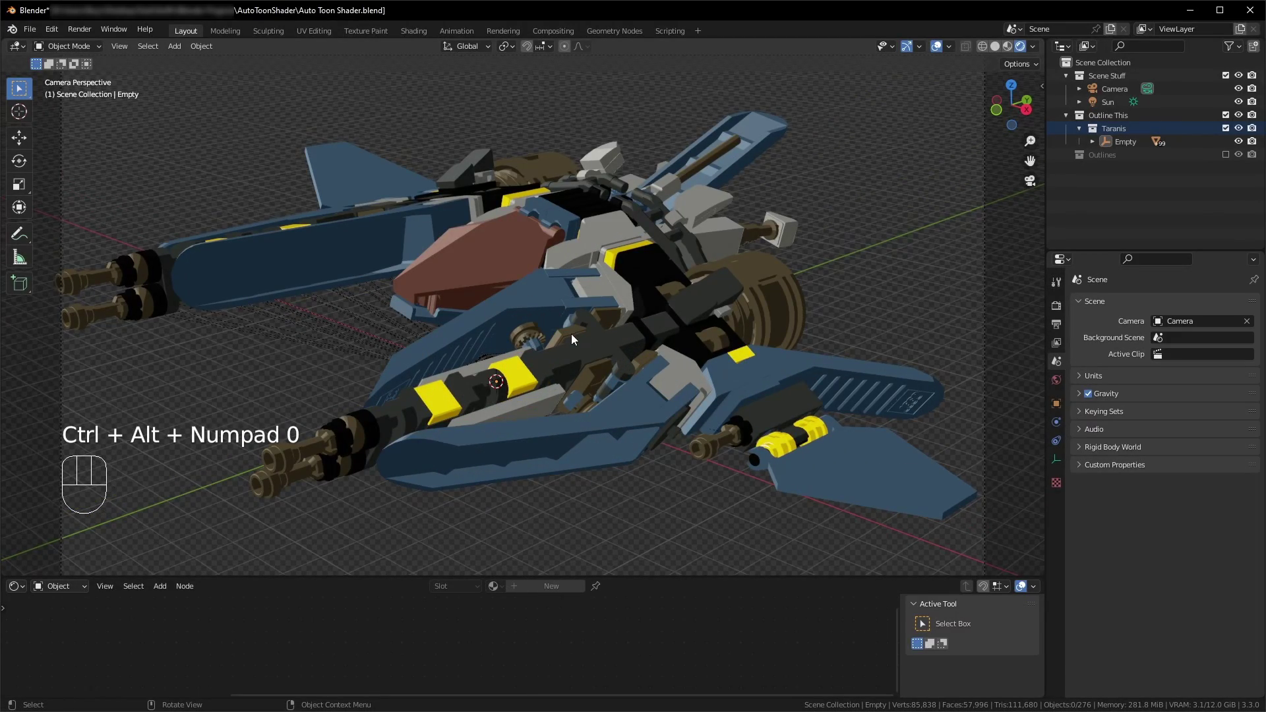
left_click(1226, 154)
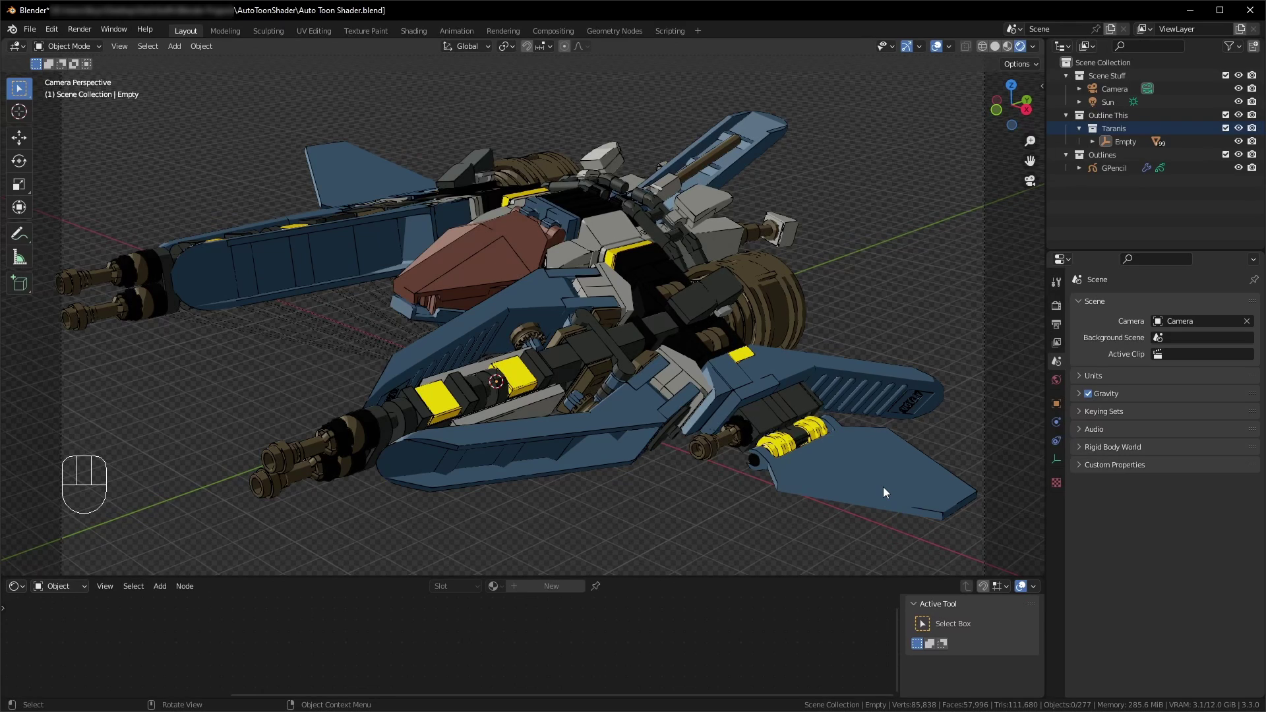
Step: Select the Taranis Empty's whole hierarchy with a wing part active, merge all vertices by distance in Edit Mode, and clear the selection
right_click(1123, 141)
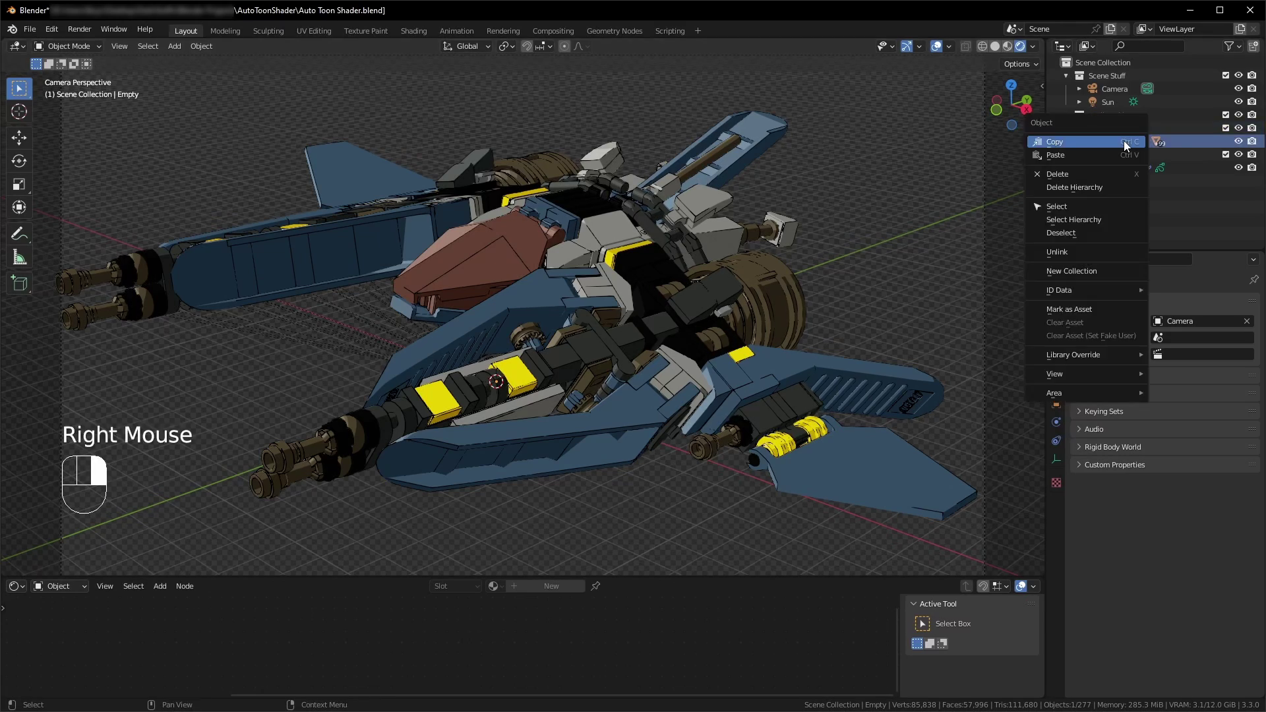
left_click(1091, 220)
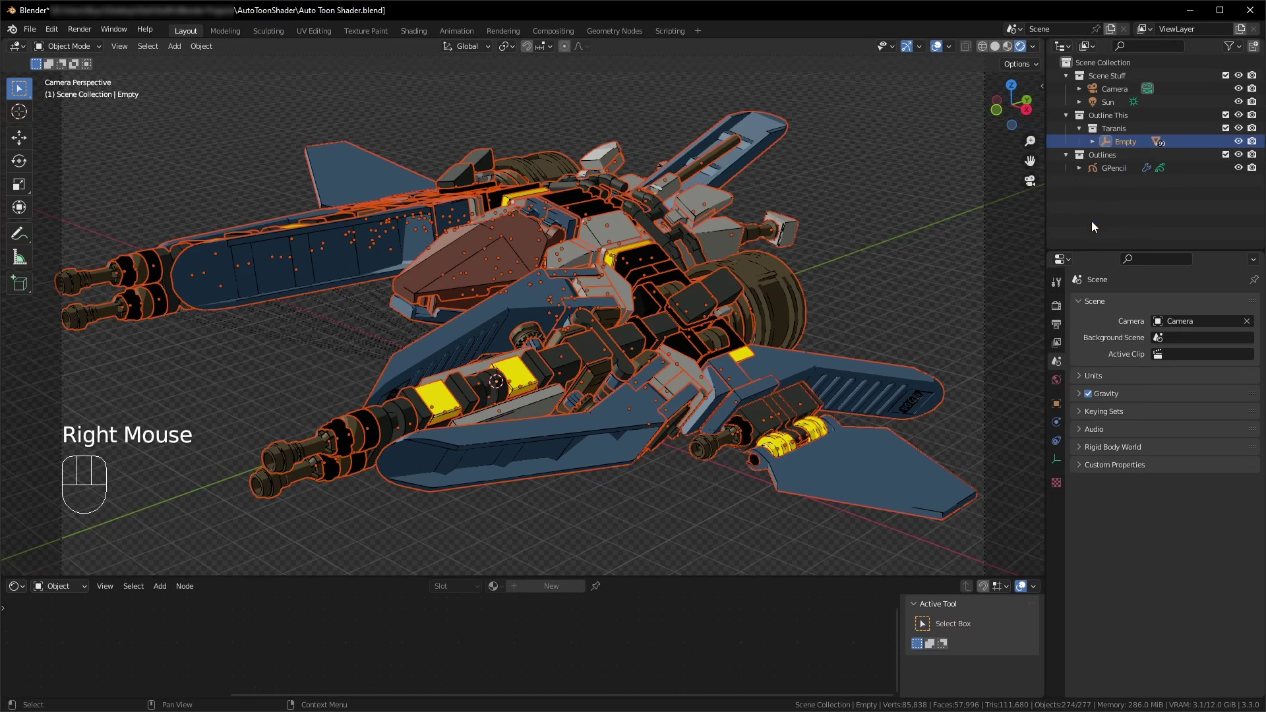
left_click(871, 472, "shift")
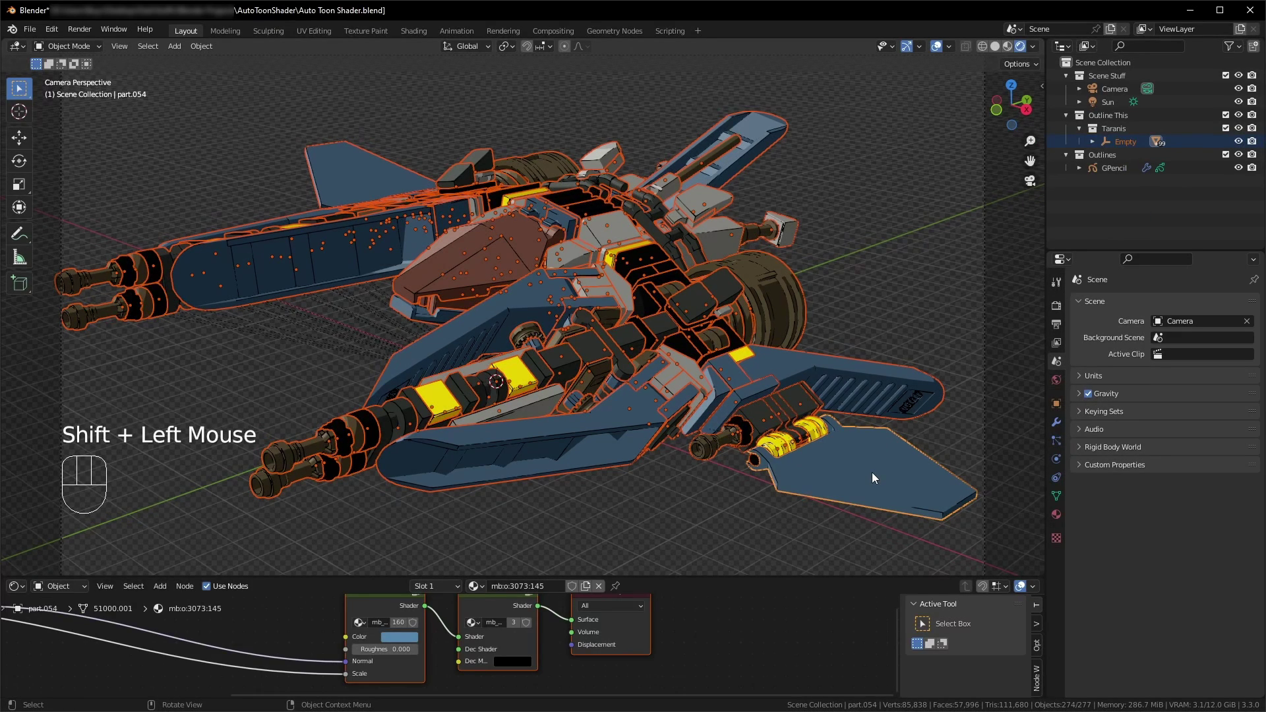
key("Tab")
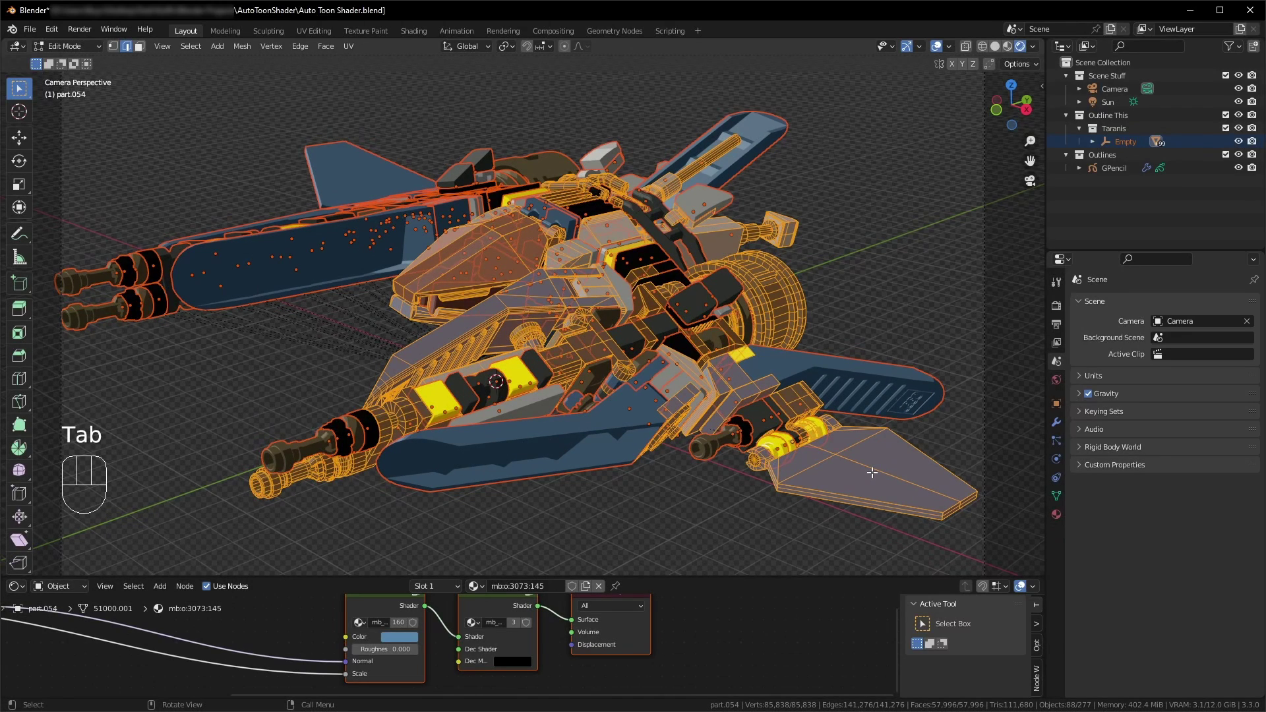
key("a")
key("m")
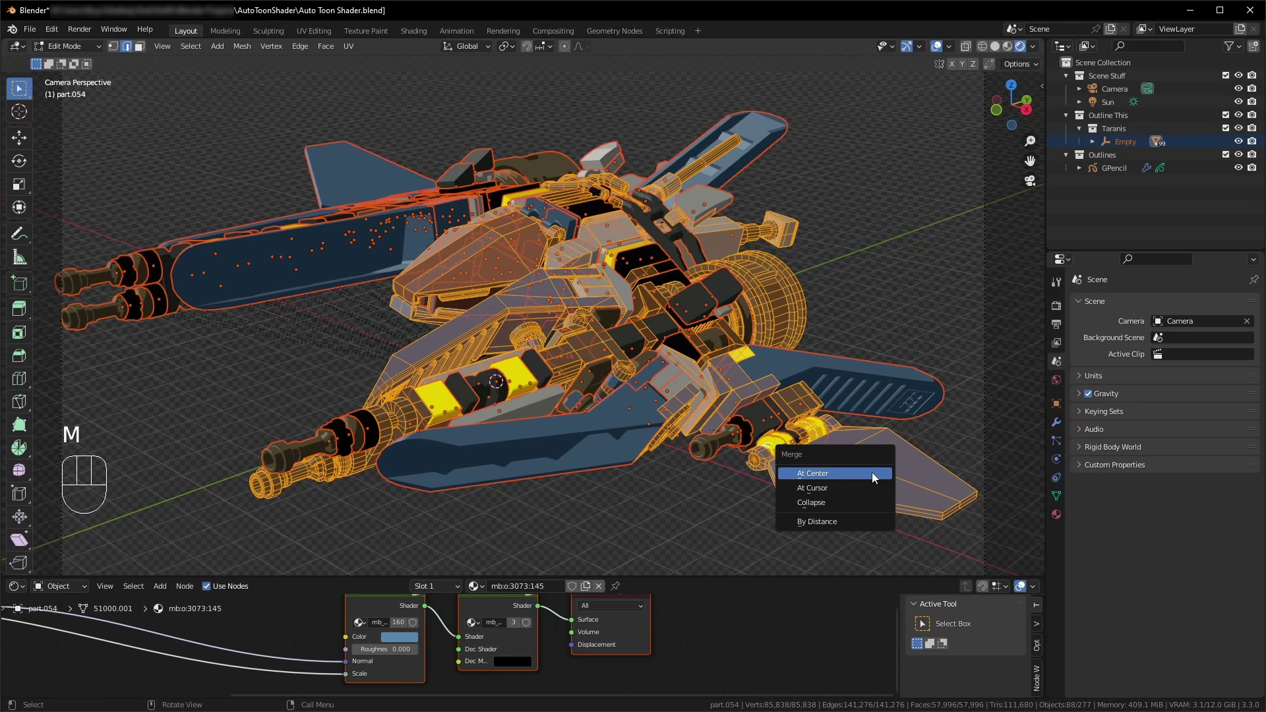
key("b")
key("Tab")
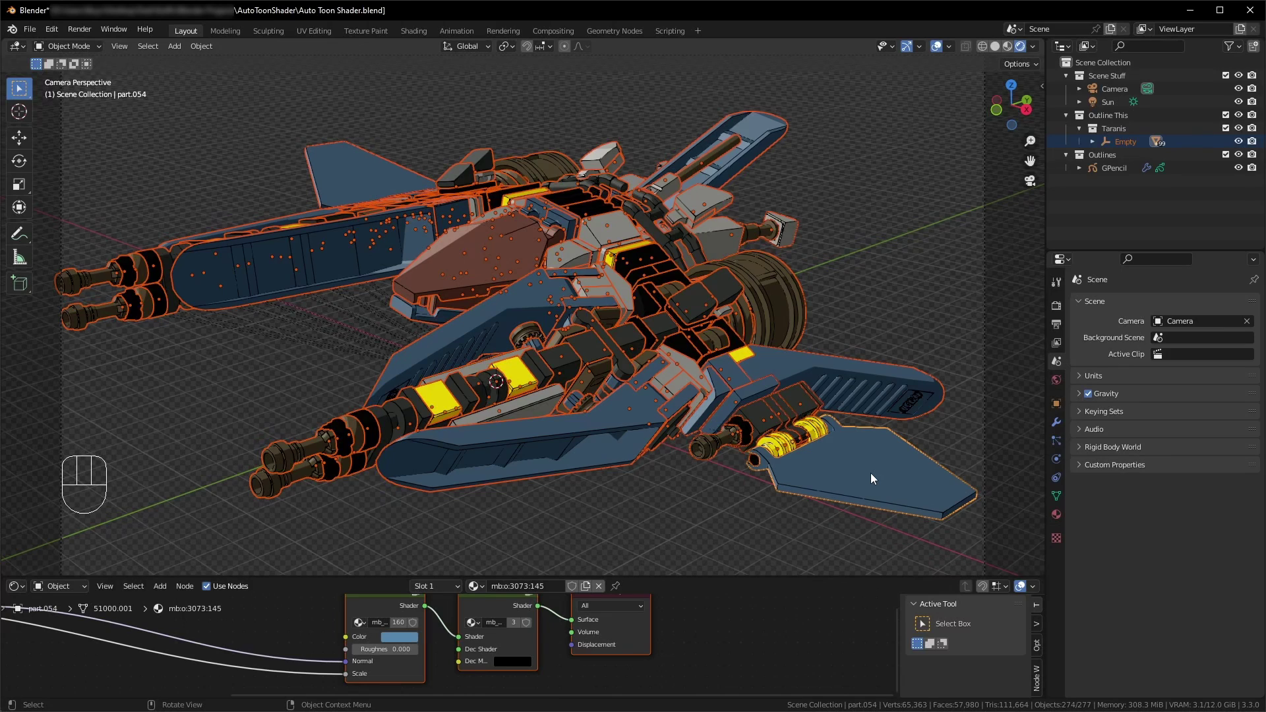
left_click(320, 344)
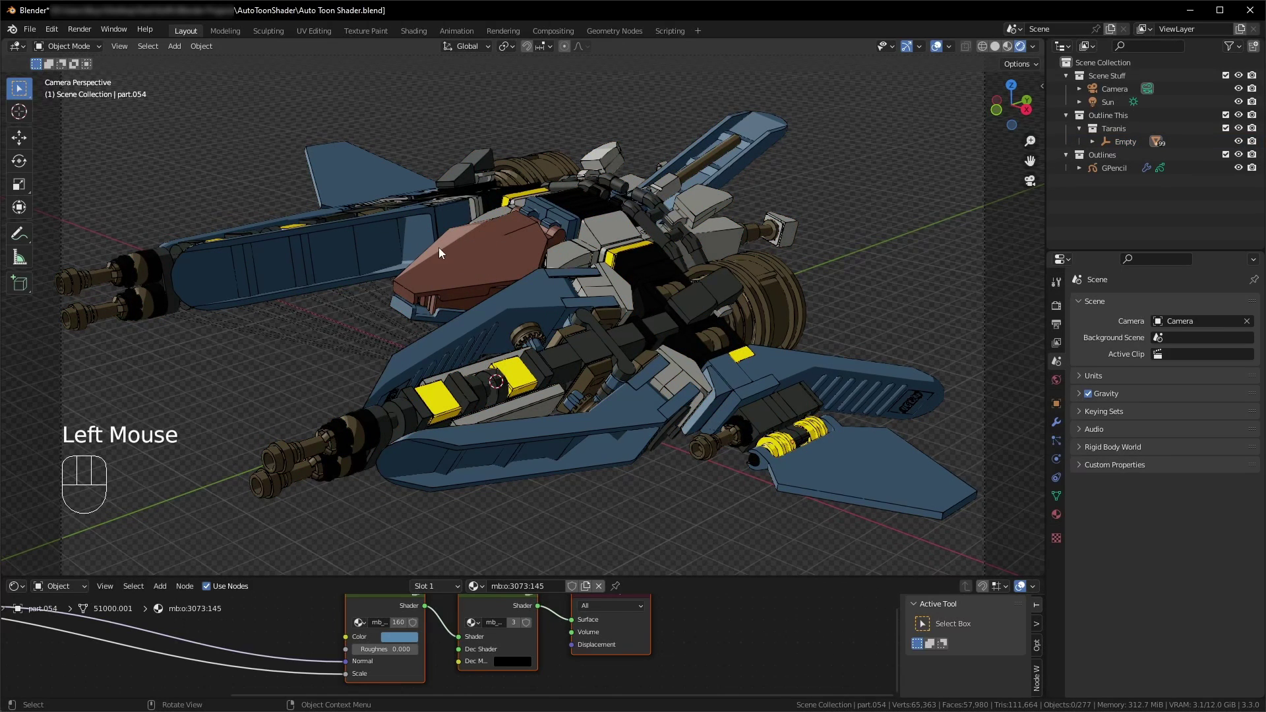
Step: Mark the main crease edges across the top of the red cockpit canopy as Freestyle edges in Edit Mode and return to Object Mode
left_click(480, 248)
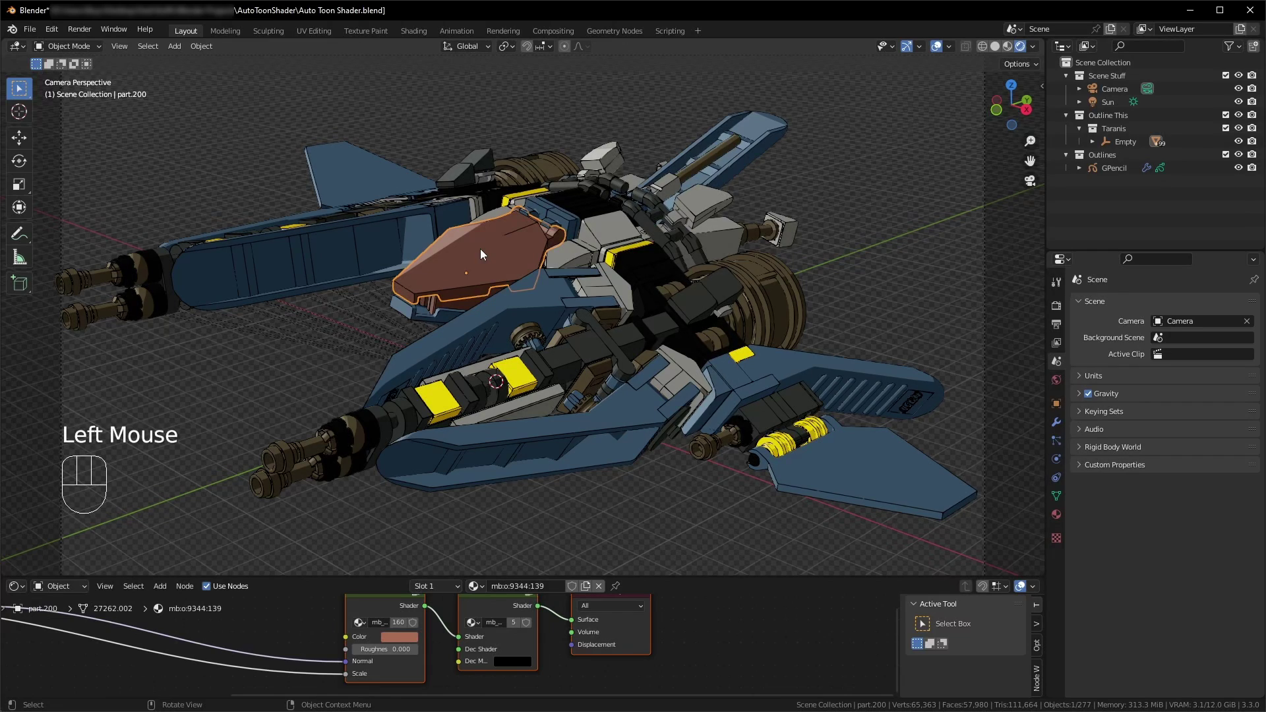
key("Tab")
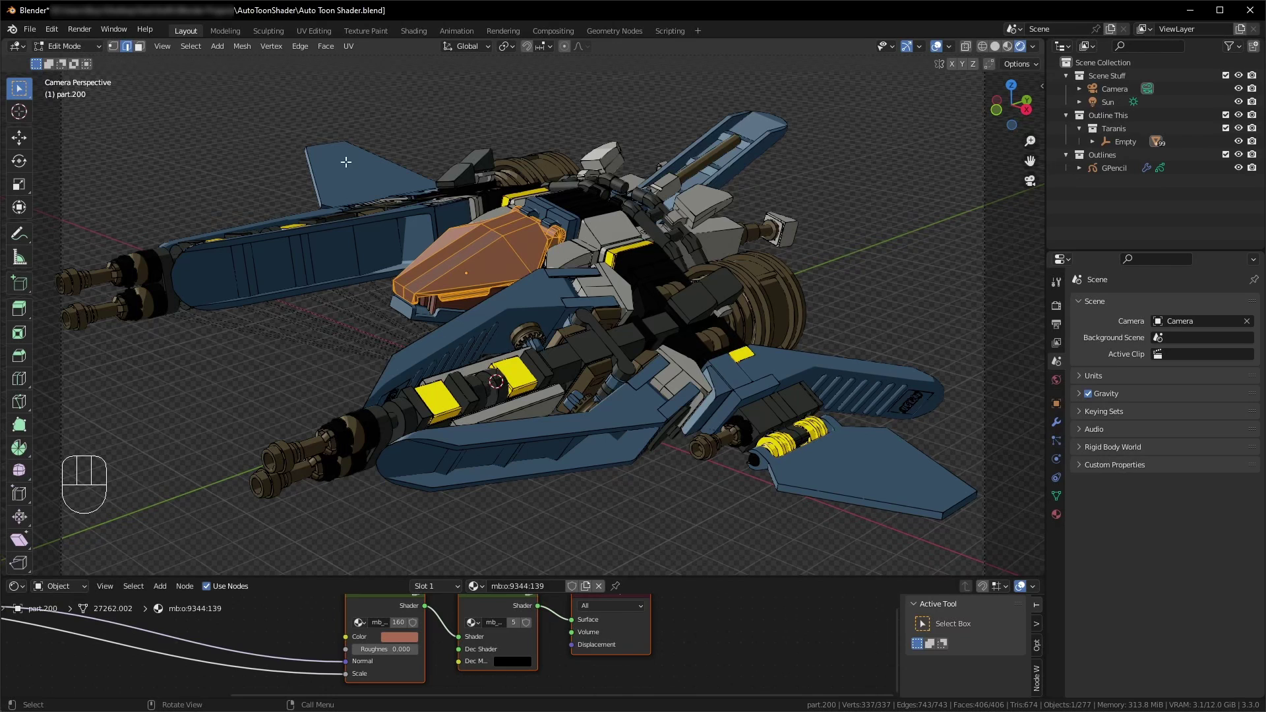
left_click(501, 233)
left_click(488, 221, "shift")
left_click(462, 257, "shift")
left_click(518, 254, "shift")
left_click(500, 232, "shift")
scroll(501, 233, "up", 2)
key("ctrl+z")
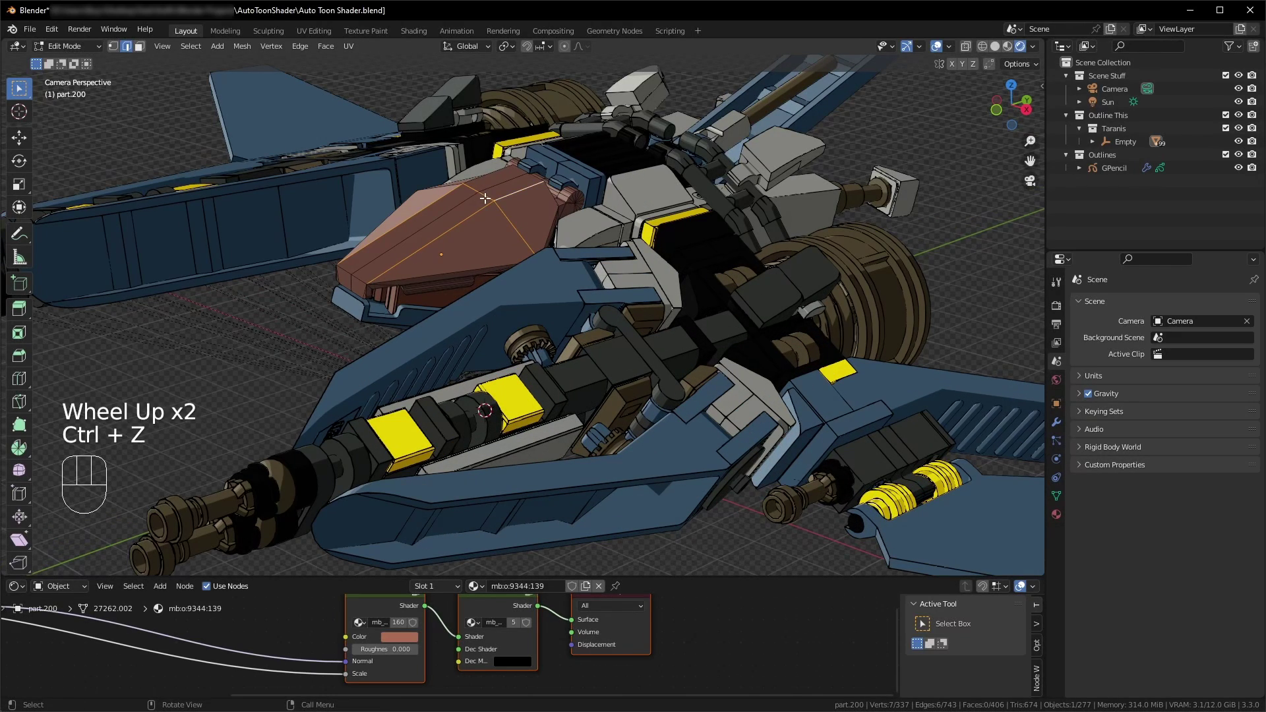
left_click(488, 224, "shift")
middle_click_drag(501, 277, 501, 197)
left_click(300, 46)
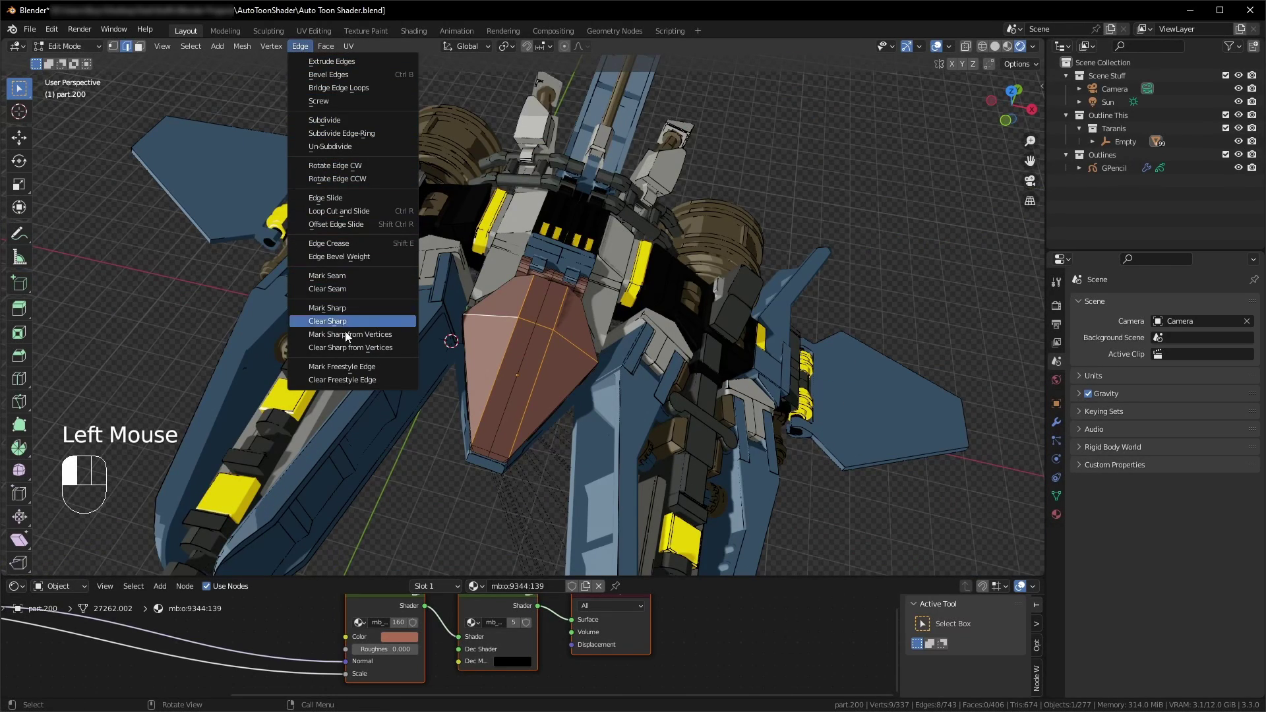
left_click(340, 368)
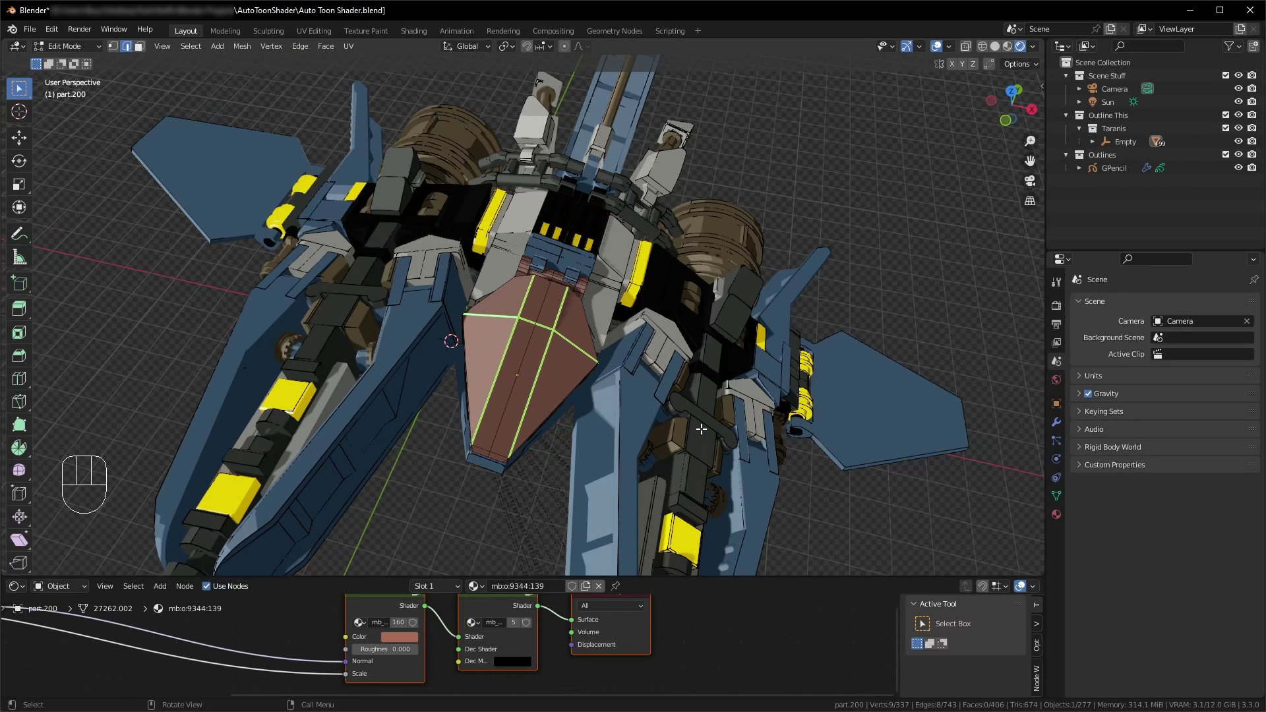
key("Tab")
Step: Inspect the Taranis outlines from the side, rear and front, and return to the camera view with the whole frame fitted
middle_click_drag(701, 429, 362, 353)
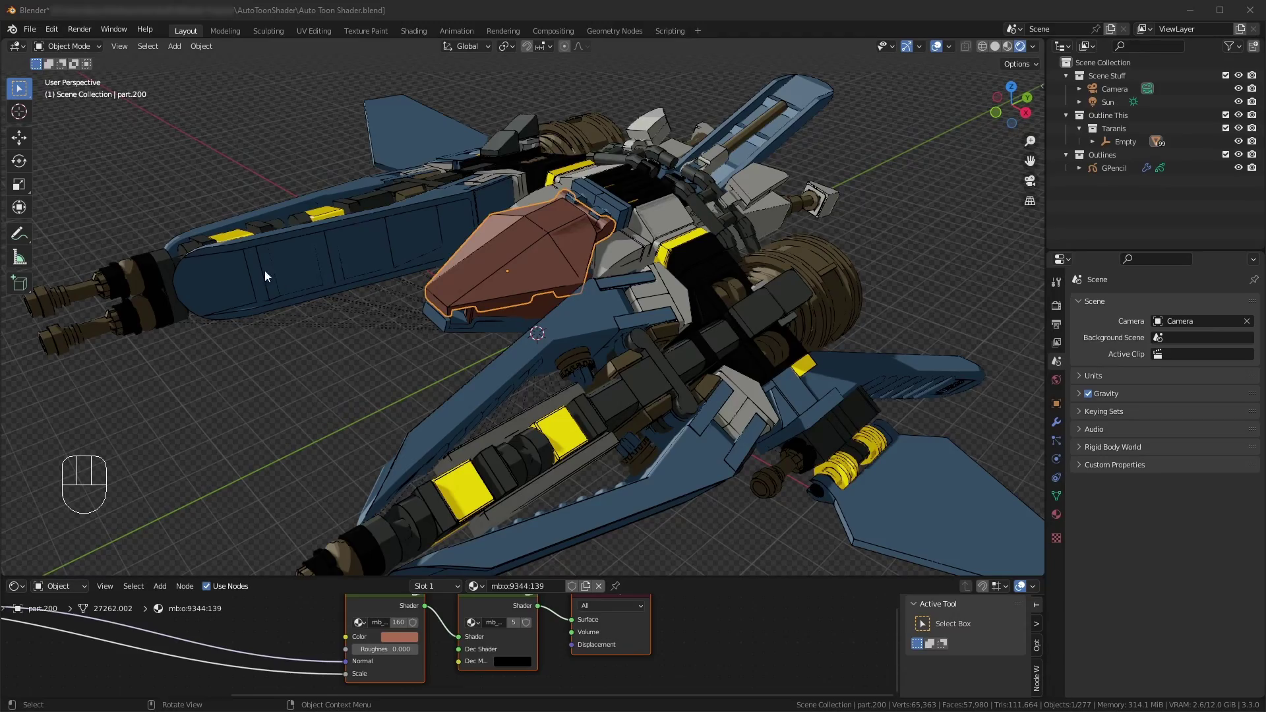
middle_click_drag(328, 263, 220, 251)
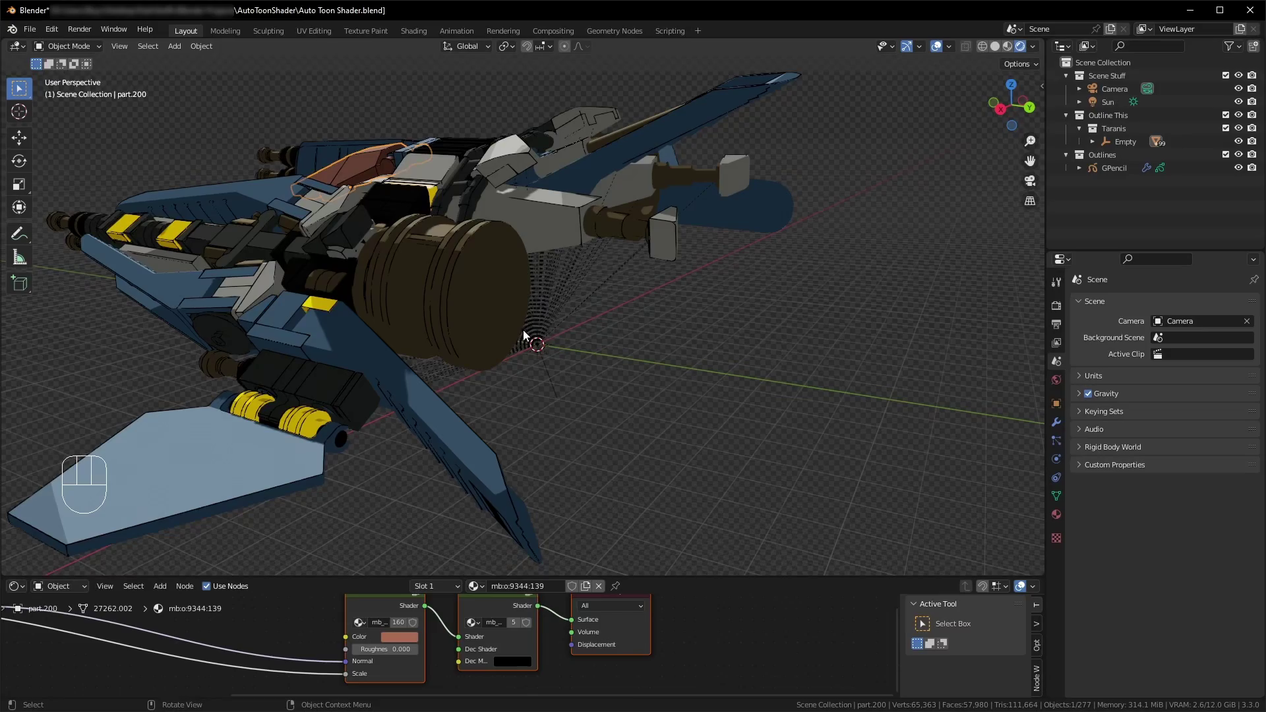
middle_click_drag(524, 330, 679, 344)
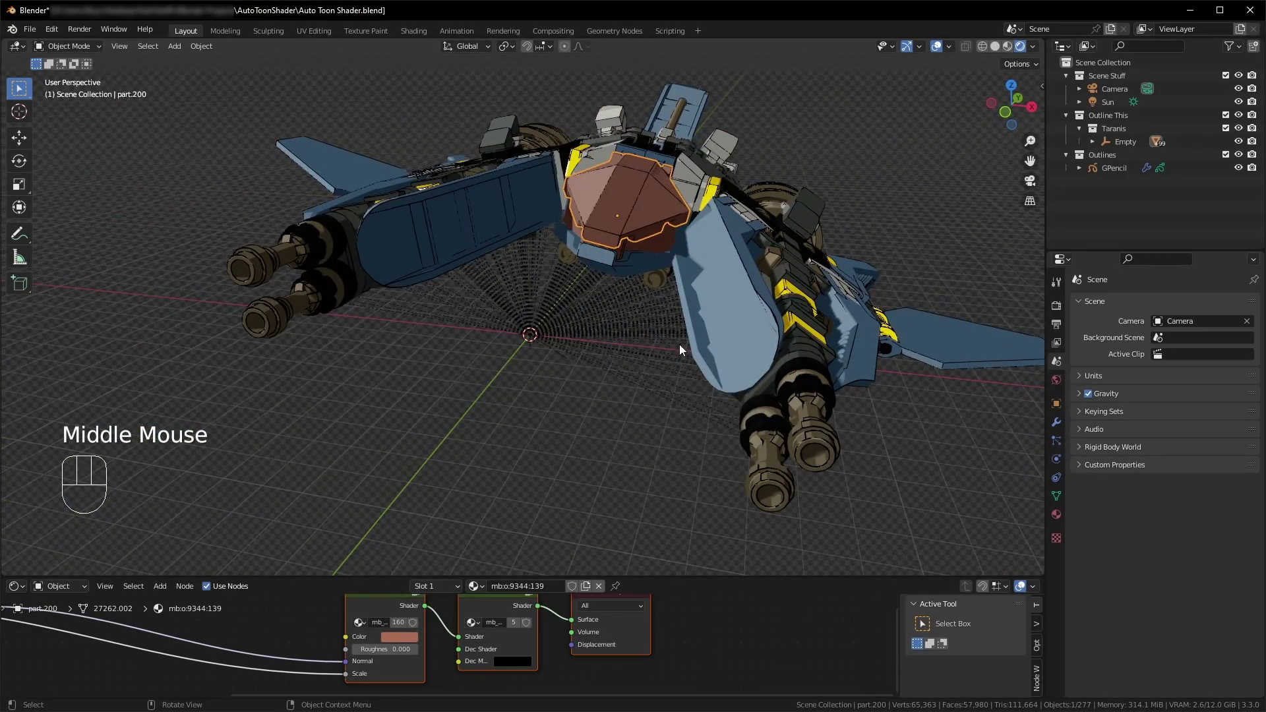
key("KP_0")
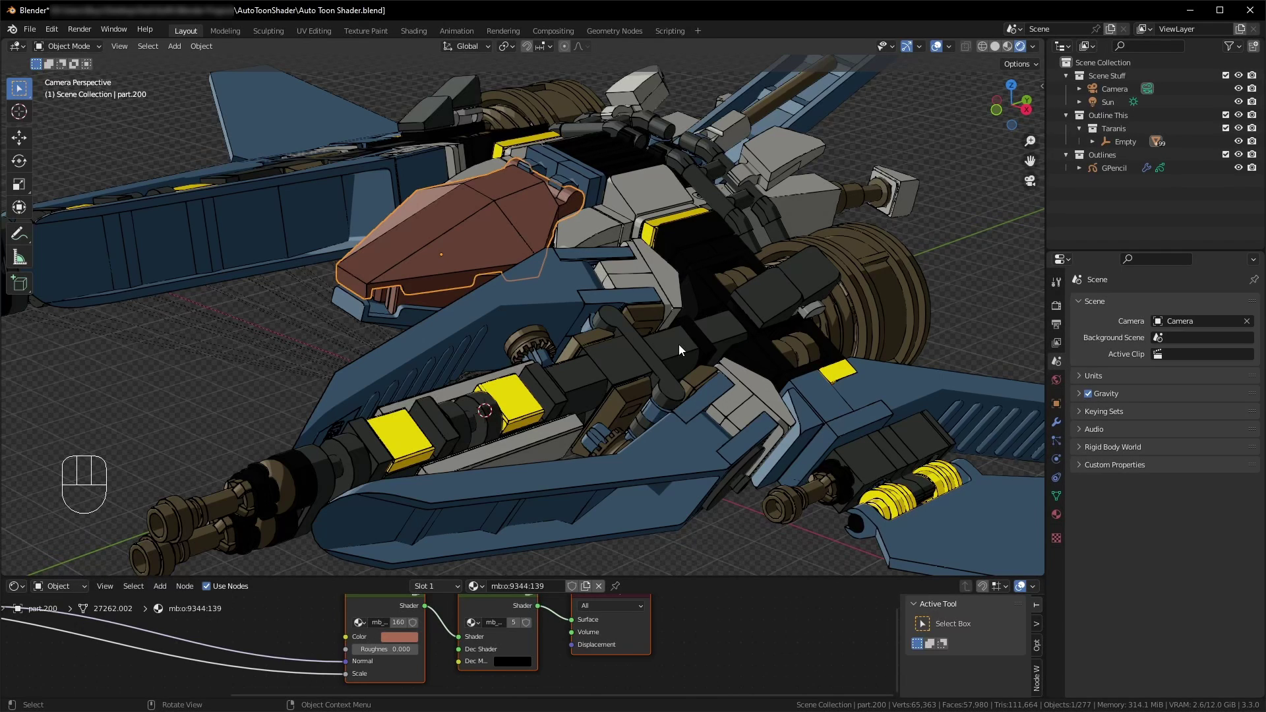
key("Home")
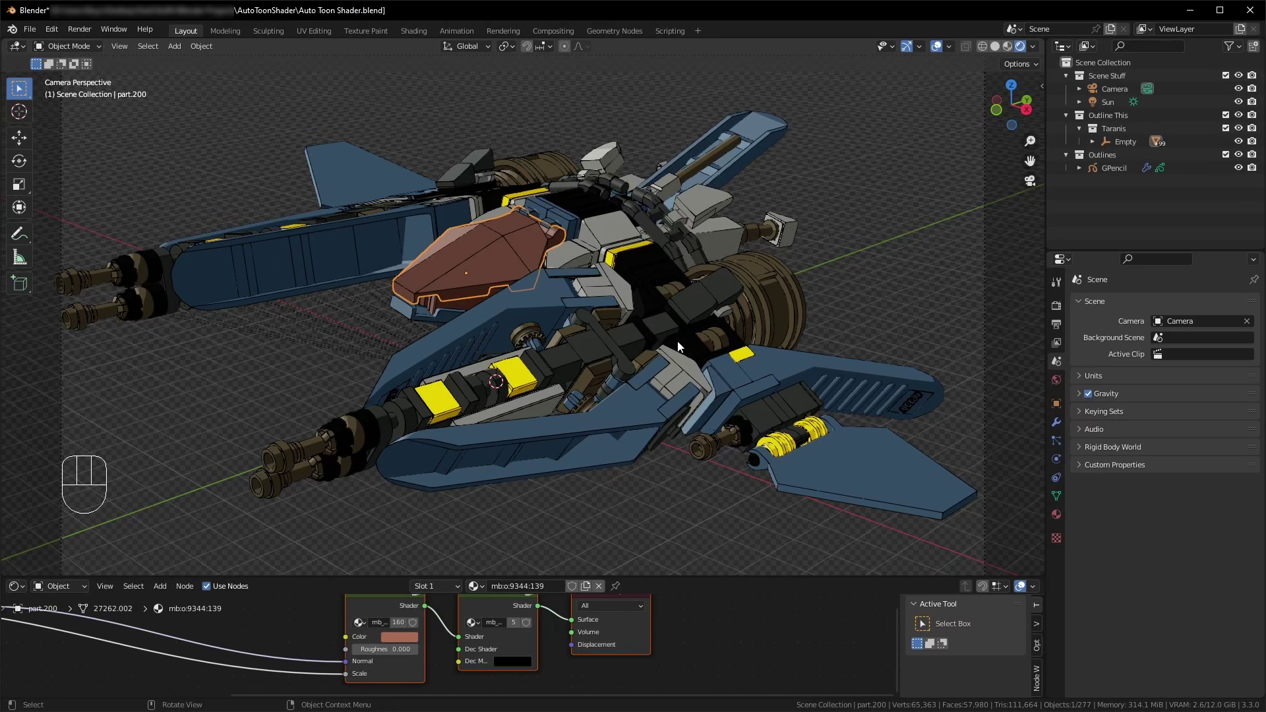
Step: Save the scene as a new file named Taranis in the AutoToonShader folder
left_click(29, 32)
left_click(38, 131)
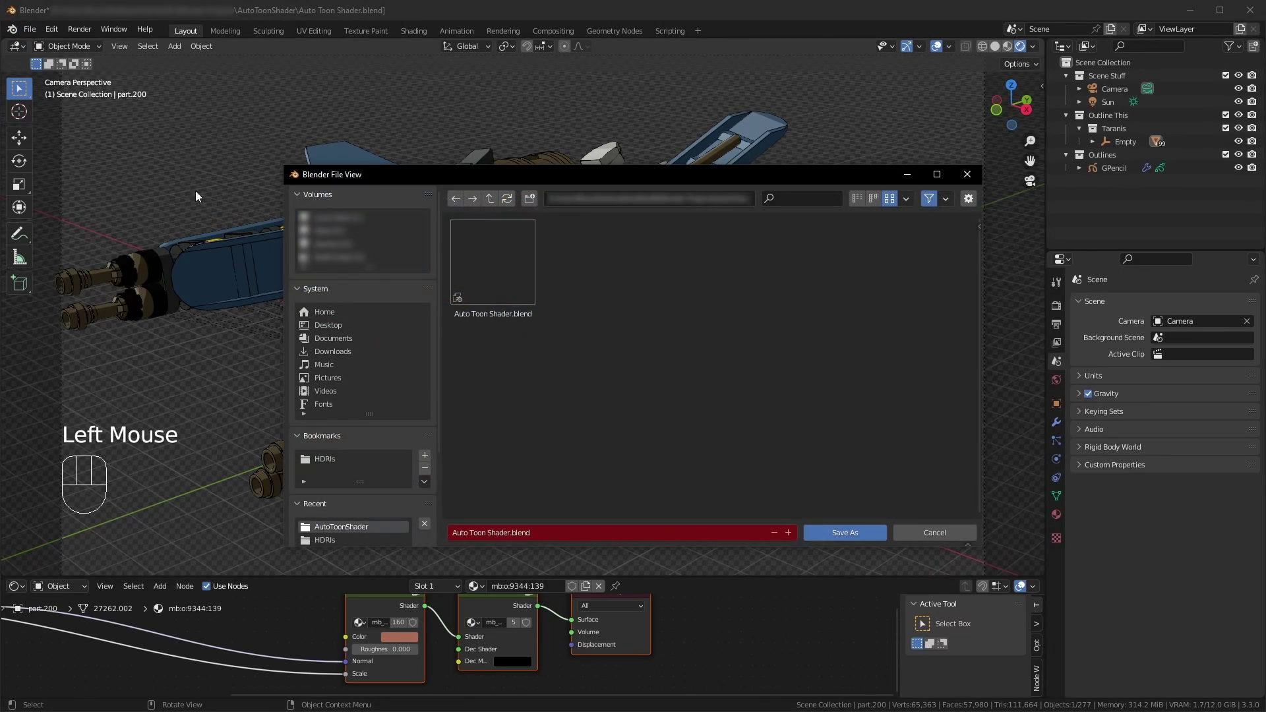
left_click(543, 536)
type("Taranis")
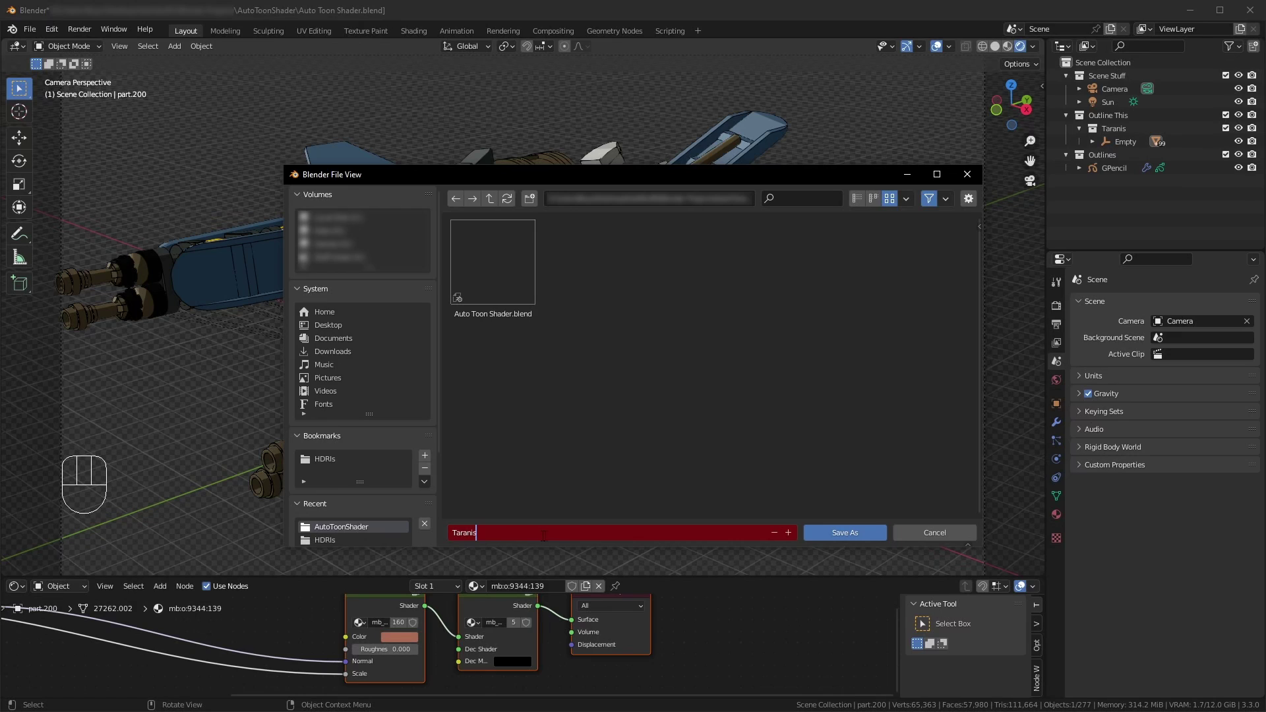
left_click(832, 534)
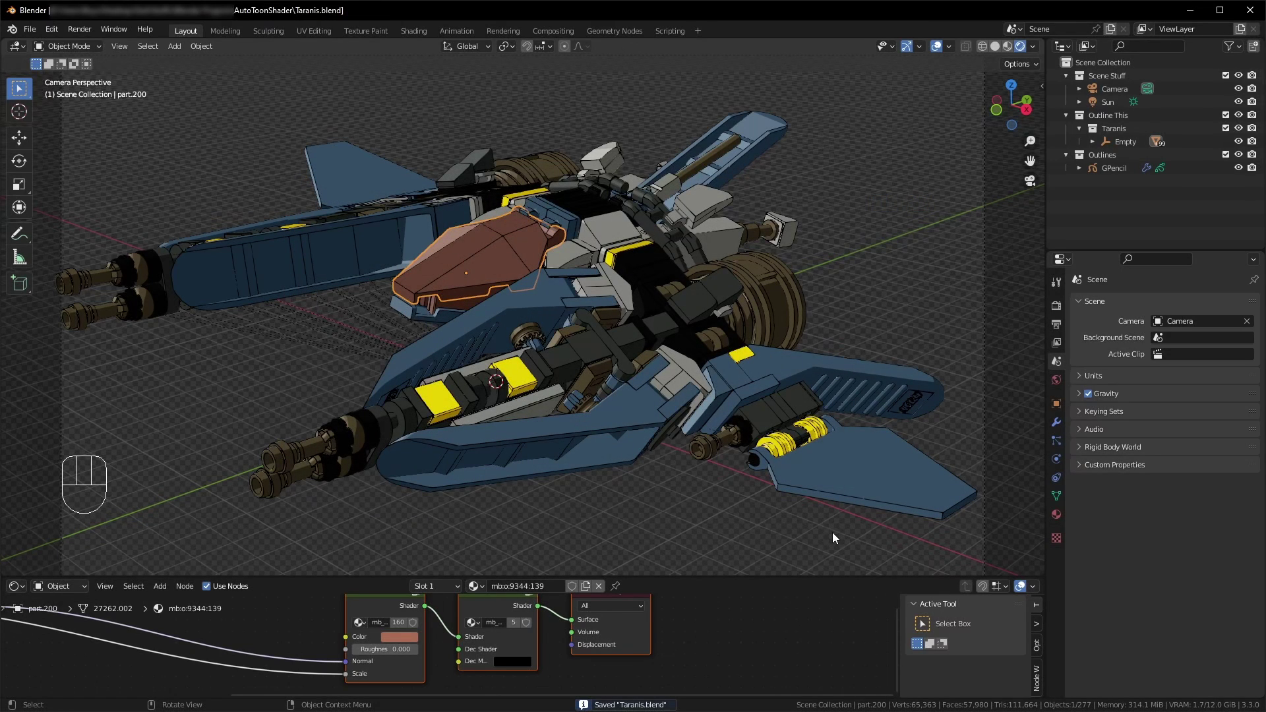